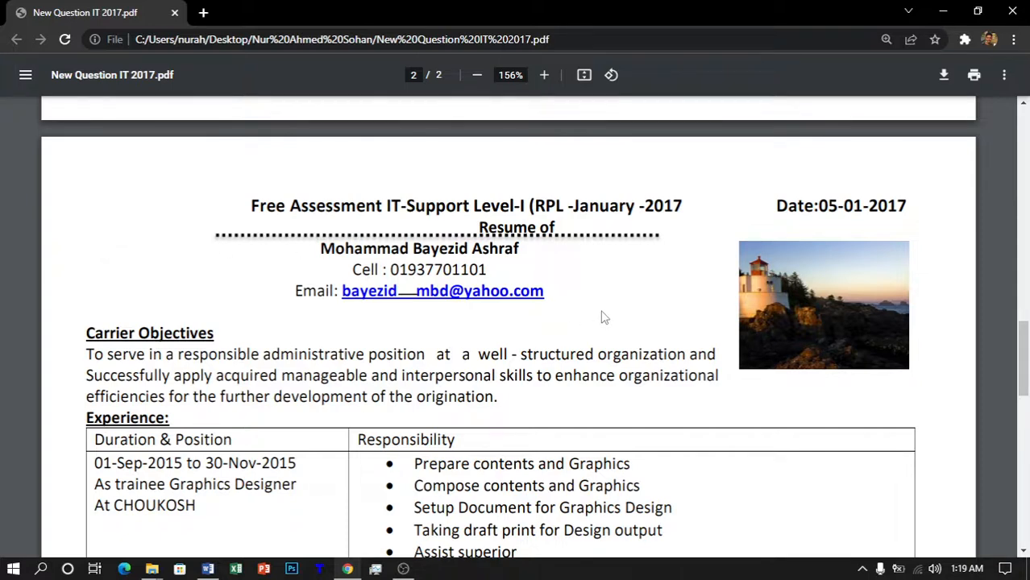
Step: Snap the sample resume PDF in Chrome to the left half of the screen
{"action": "scroll", "coordinate": [604, 317], "scroll_direction": "down", "scroll_amount": 1}
{"action": "scroll", "coordinate": [596, 363], "scroll_direction": "up", "scroll_amount": 2}
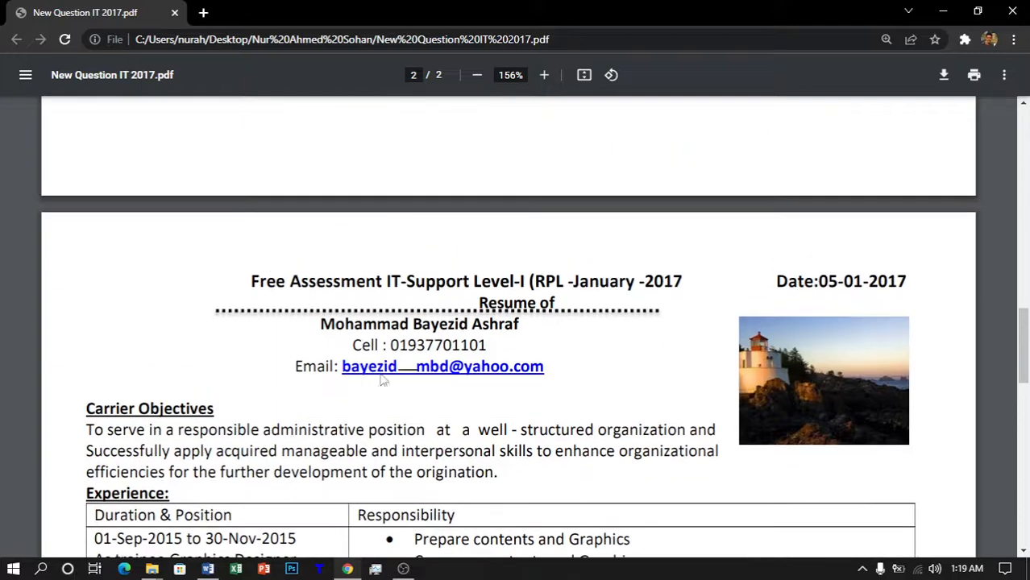
{"action": "scroll", "coordinate": [588, 412], "scroll_direction": "down", "scroll_amount": 1}
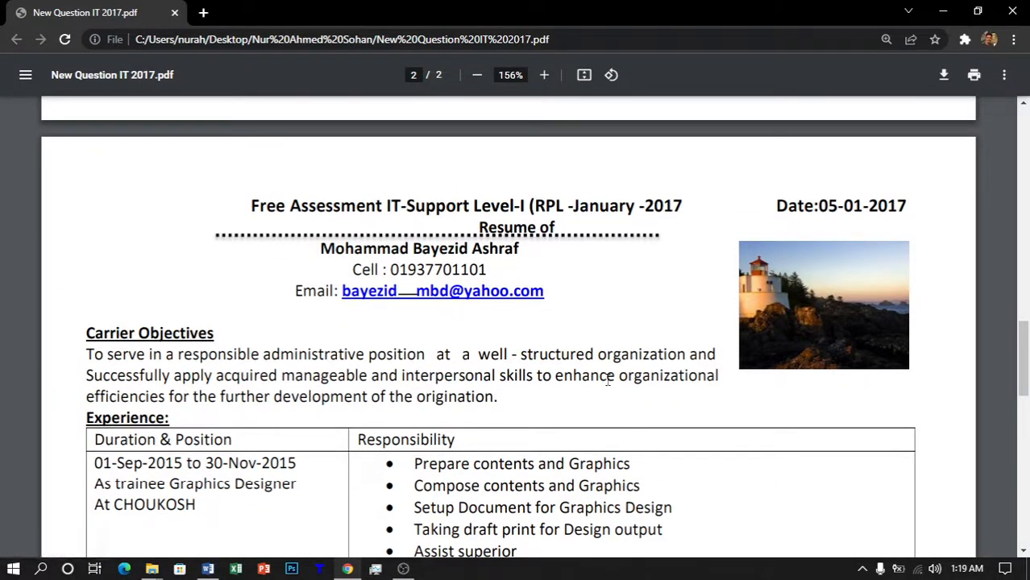
{"action": "key", "text": "super+Left"}
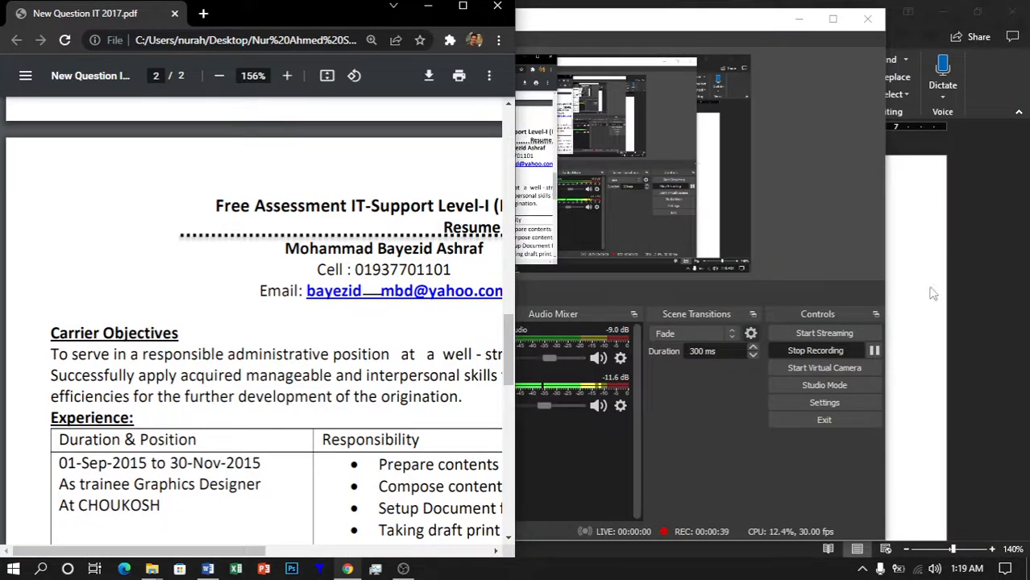
{"action": "left_click", "coordinate": [971, 287]}
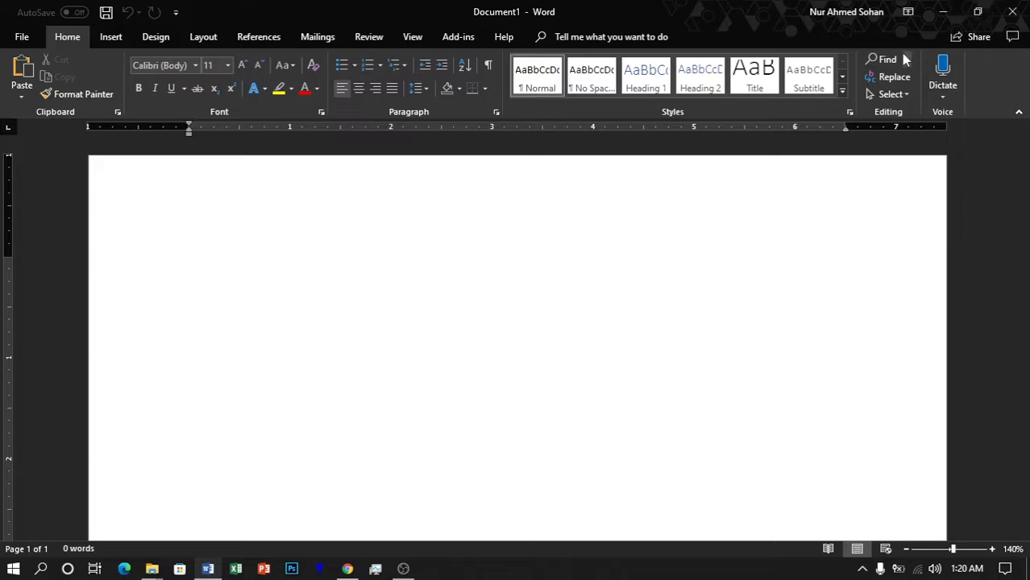
Step: Arrange Word on the left and the resume PDF on the right, with Word slightly wider
{"action": "key", "text": "super+Right"}
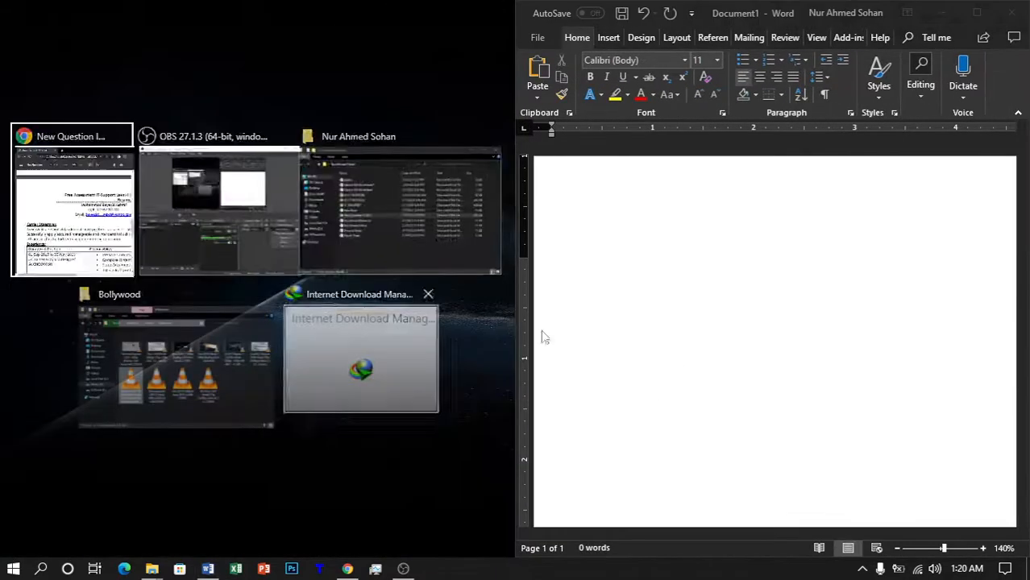
{"action": "left_click", "coordinate": [125, 246]}
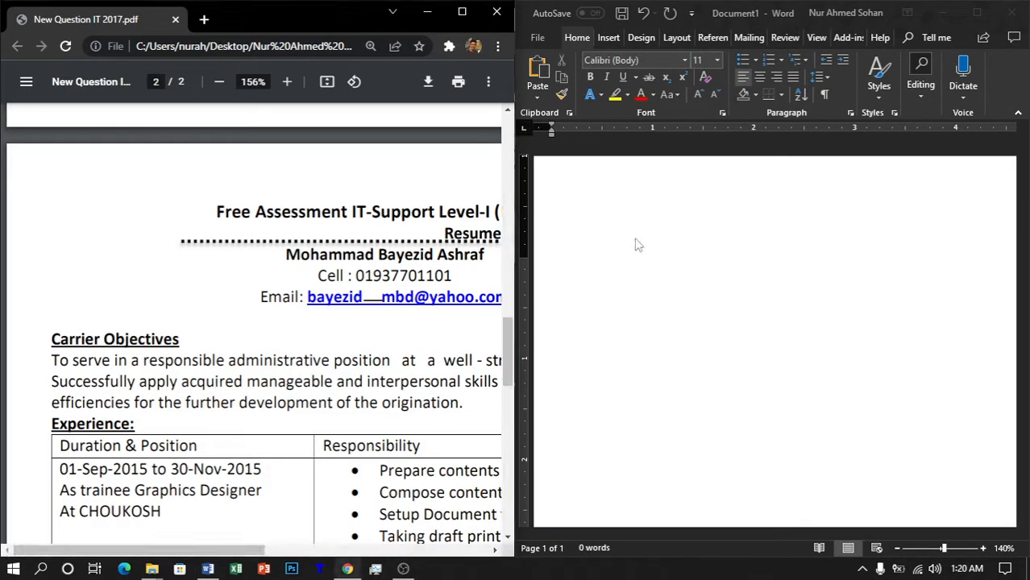
{"action": "left_click", "coordinate": [977, 12]}
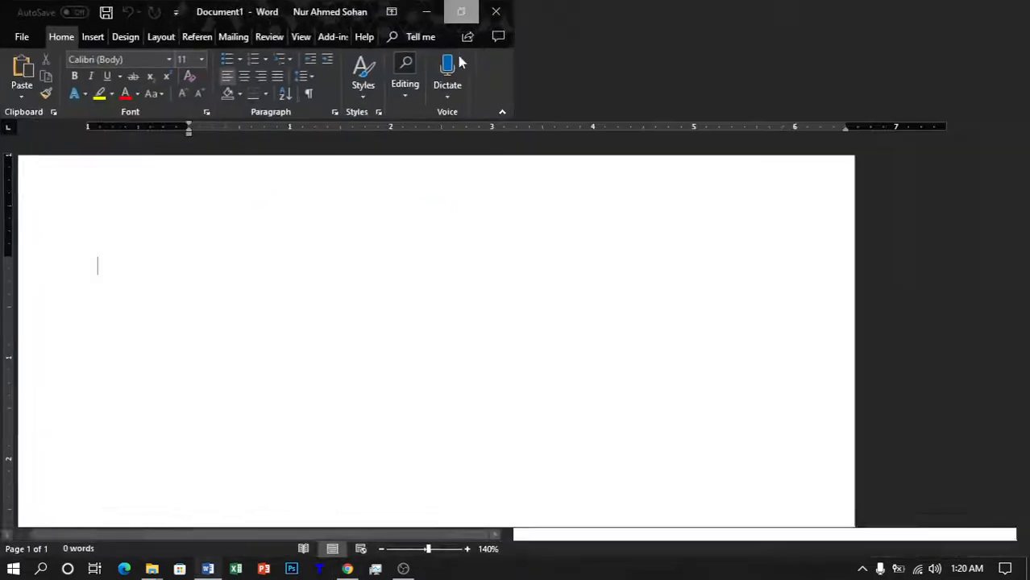
{"action": "left_click", "coordinate": [352, 570]}
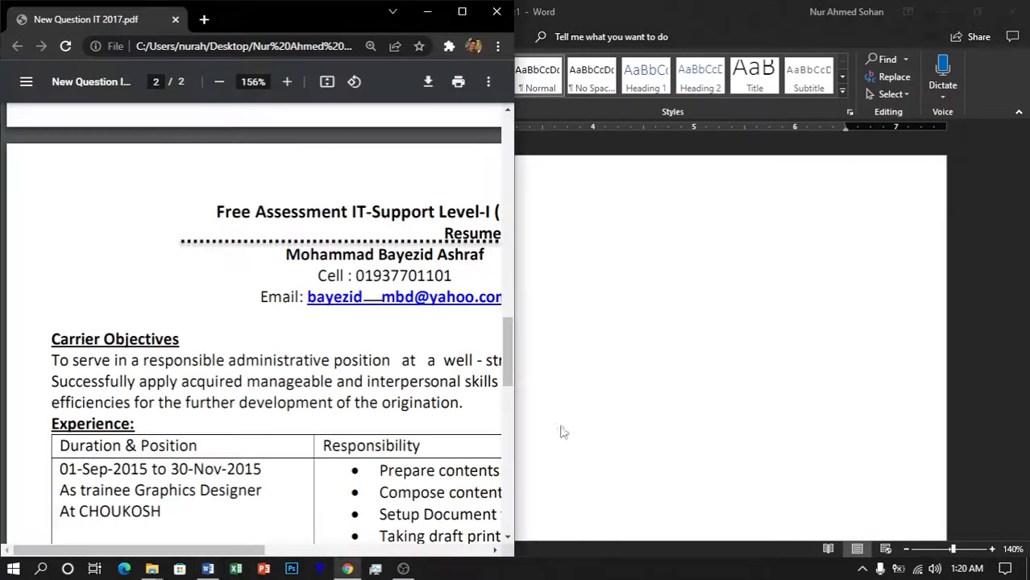
{"action": "left_click", "coordinate": [461, 13]}
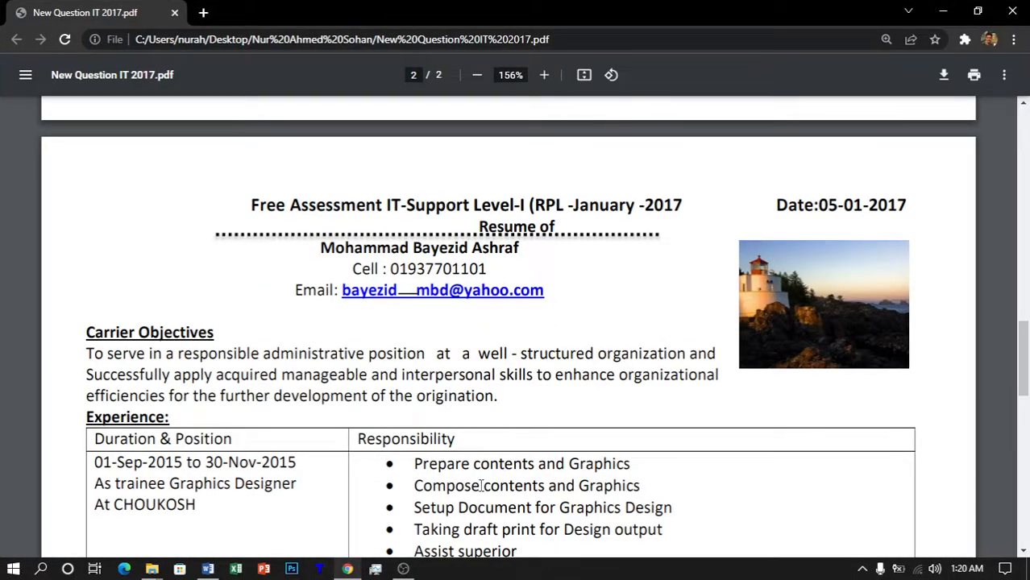
{"action": "key", "text": "super+Right"}
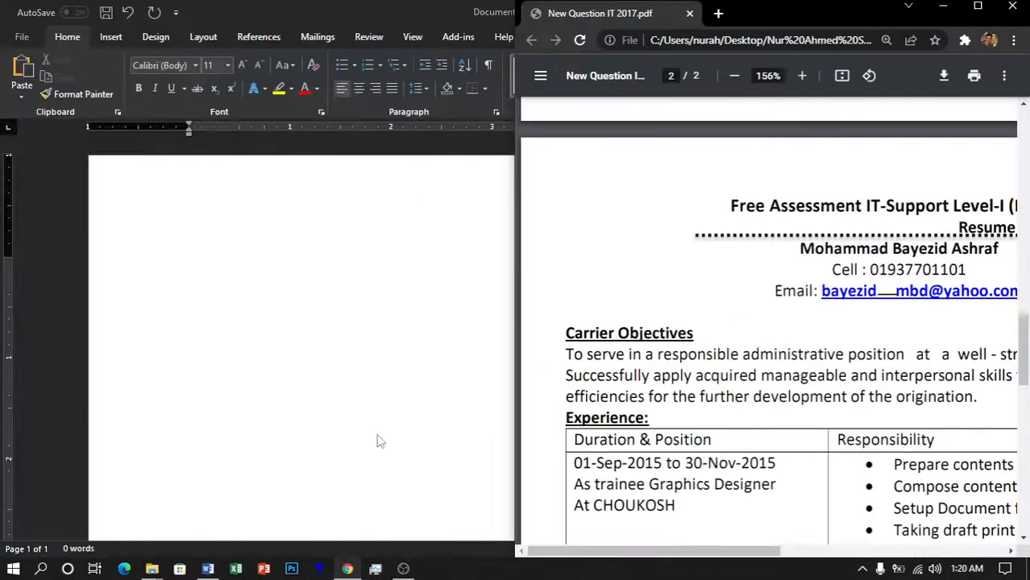
{"action": "left_click", "coordinate": [372, 394]}
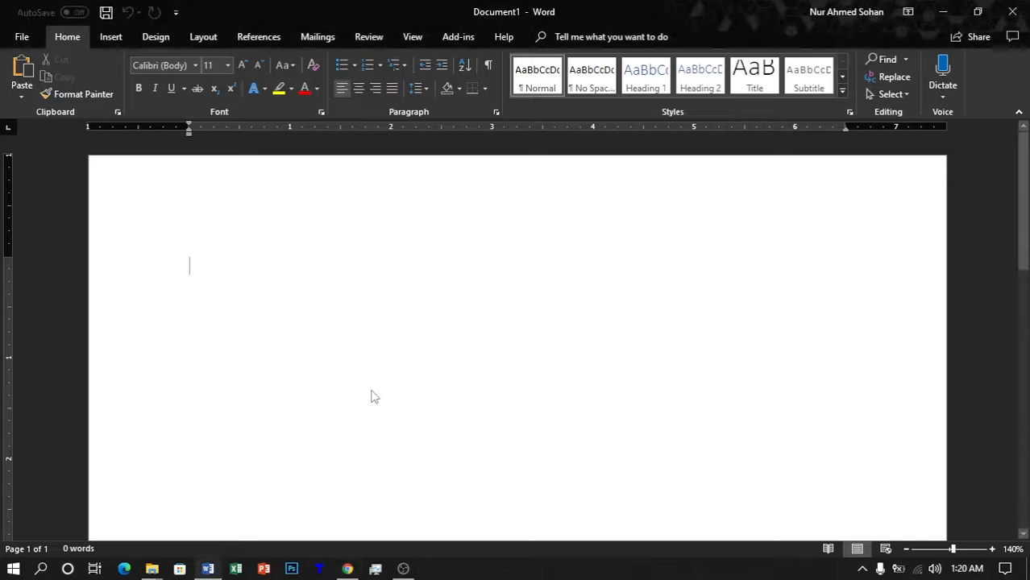
{"action": "key", "text": "super+Left"}
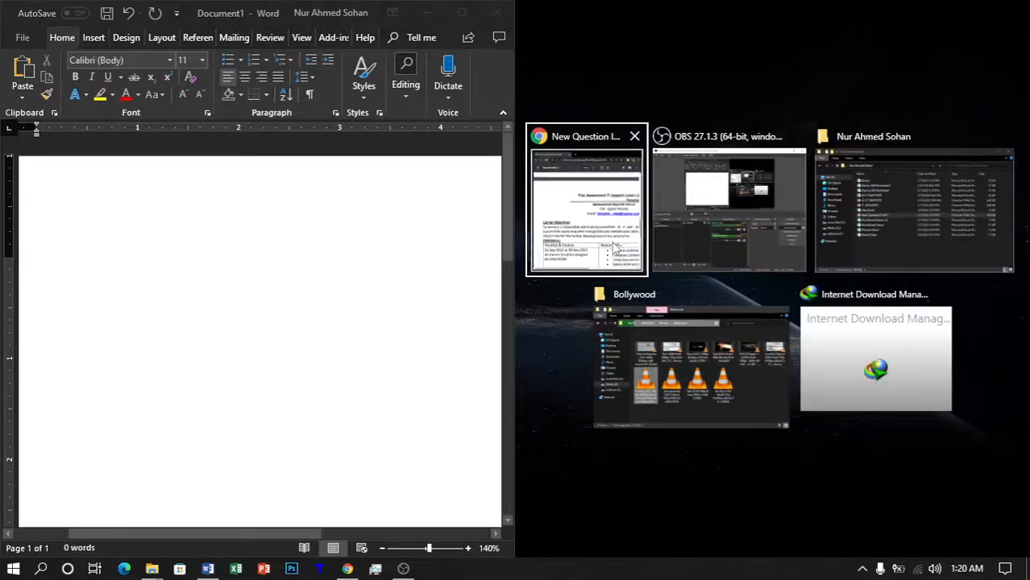
{"action": "left_click", "coordinate": [590, 257]}
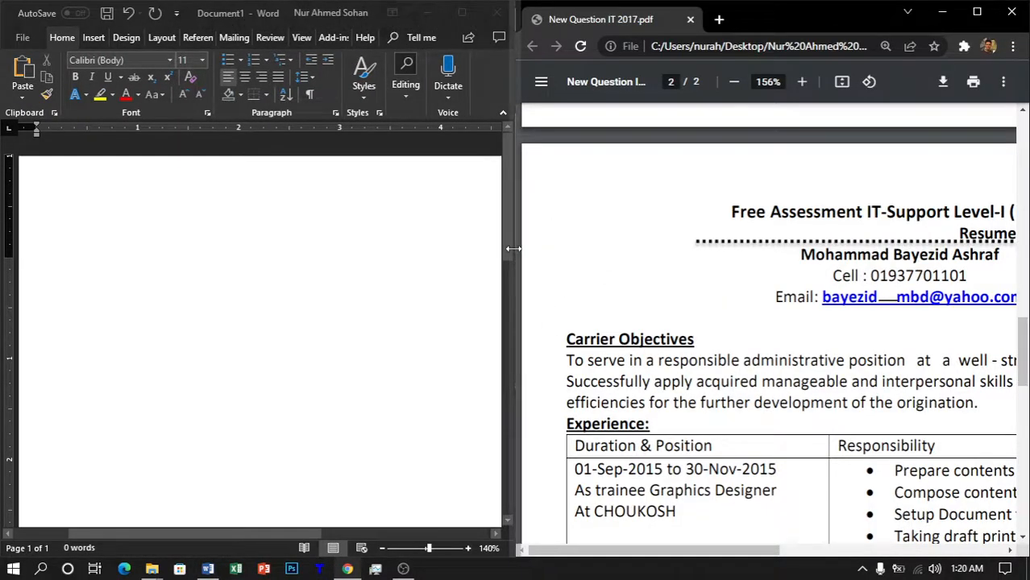
{"action": "left_click_drag", "start_coordinate": [514, 249], "coordinate": [521, 249]}
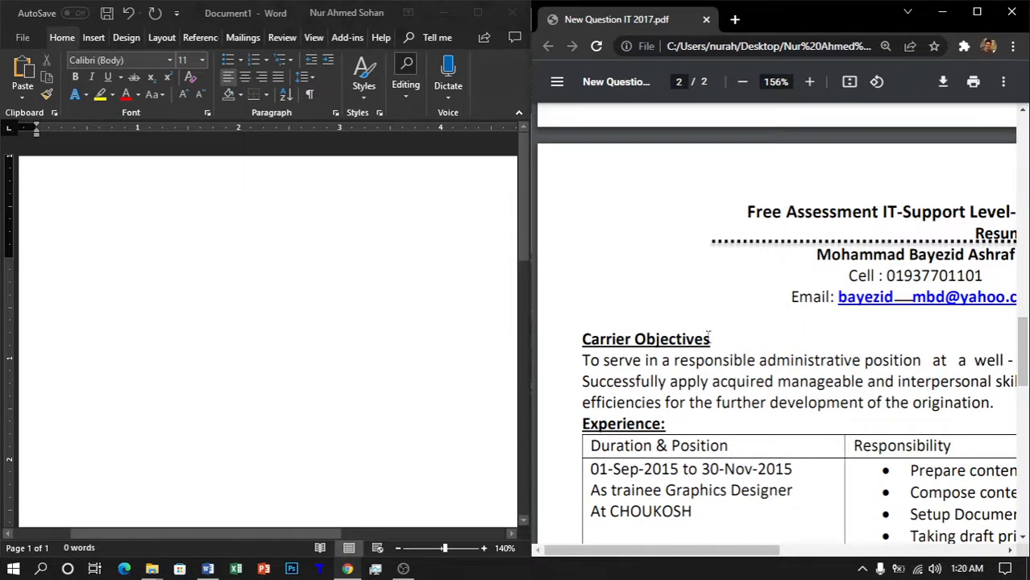
{"action": "left_click", "coordinate": [284, 270]}
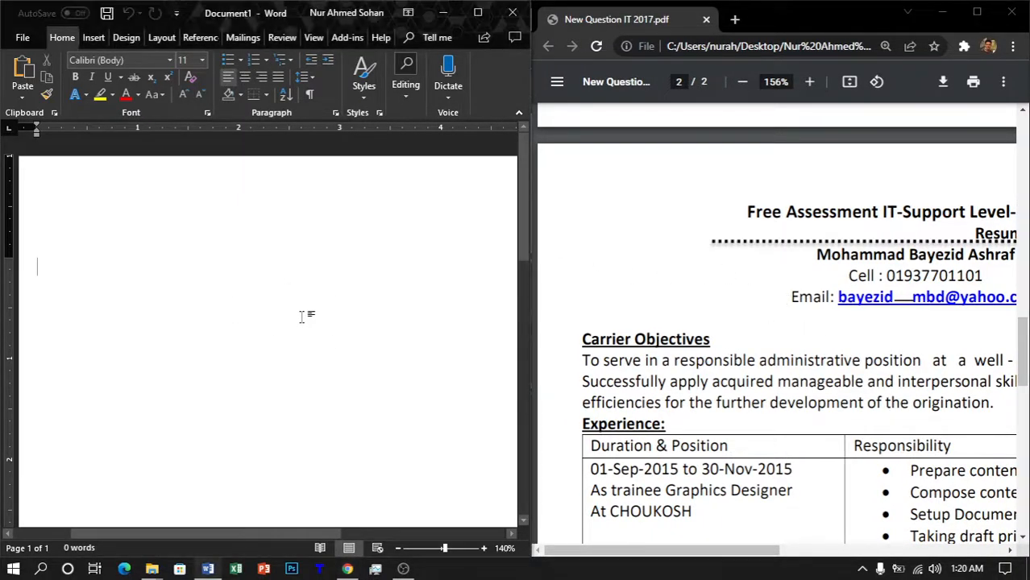
Step: Zoom Word to 70% and bring the PDF's page 1 Job Sheet of CV requirements into view
{"action": "scroll", "coordinate": [302, 317], "scroll_direction": "down", "scroll_amount": 6, "text": "ctrl"}
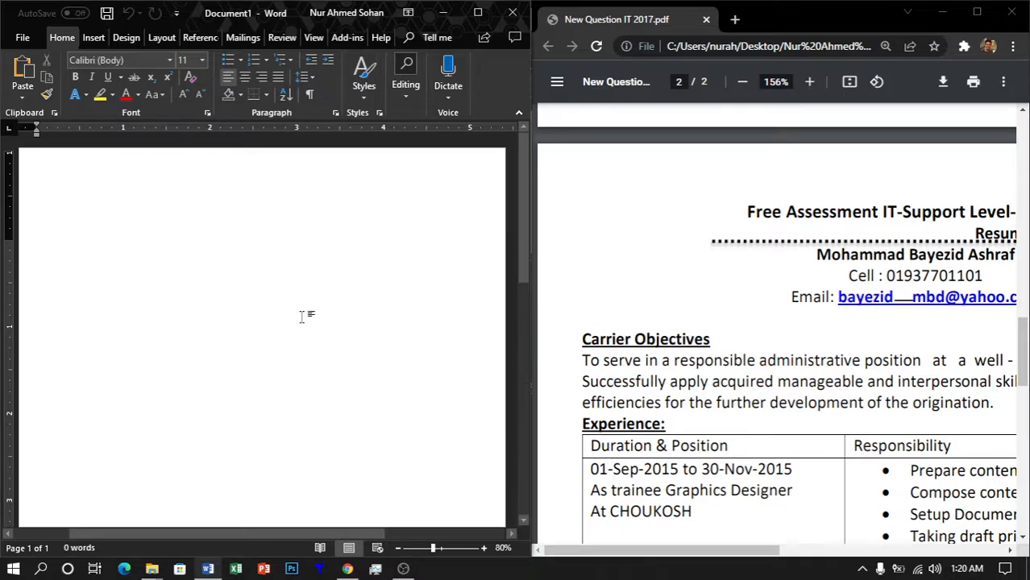
{"action": "scroll", "coordinate": [301, 317], "scroll_direction": "down", "scroll_amount": 1, "text": "ctrl"}
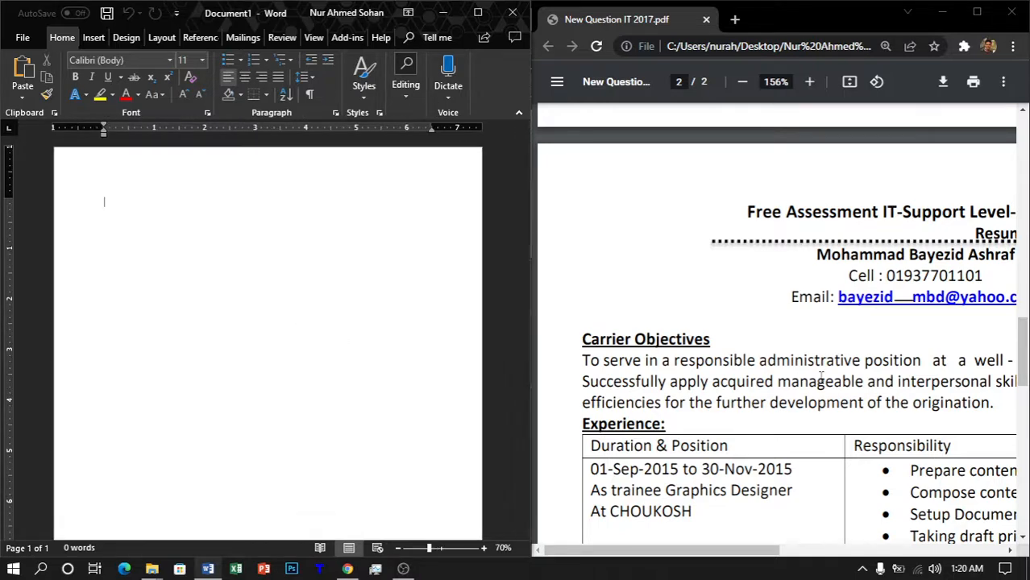
{"action": "scroll", "coordinate": [820, 377], "scroll_direction": "up", "scroll_amount": 6}
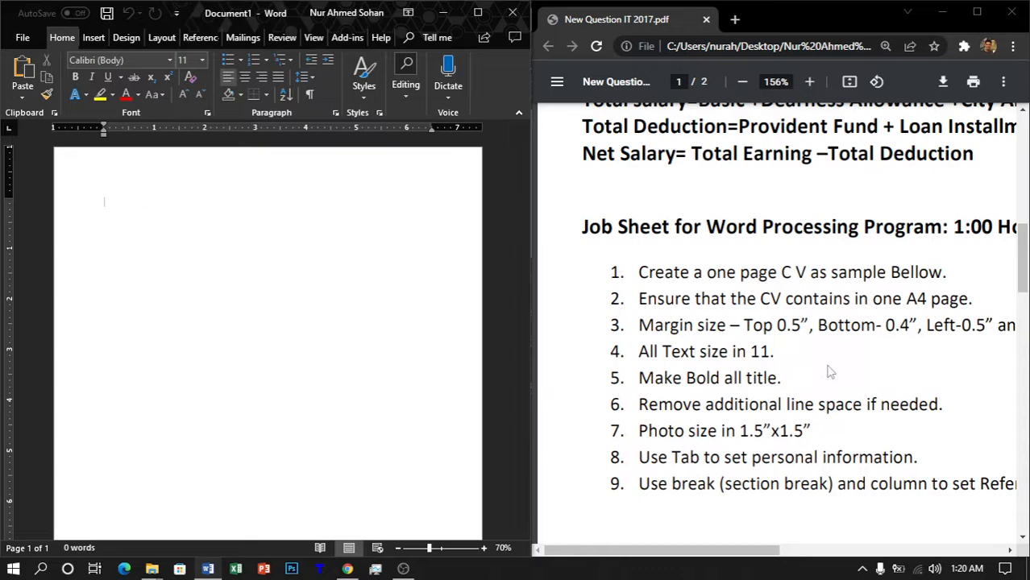
{"action": "left_click_drag", "start_coordinate": [688, 363], "coordinate": [693, 361]}
{"action": "key", "text": "Right"}
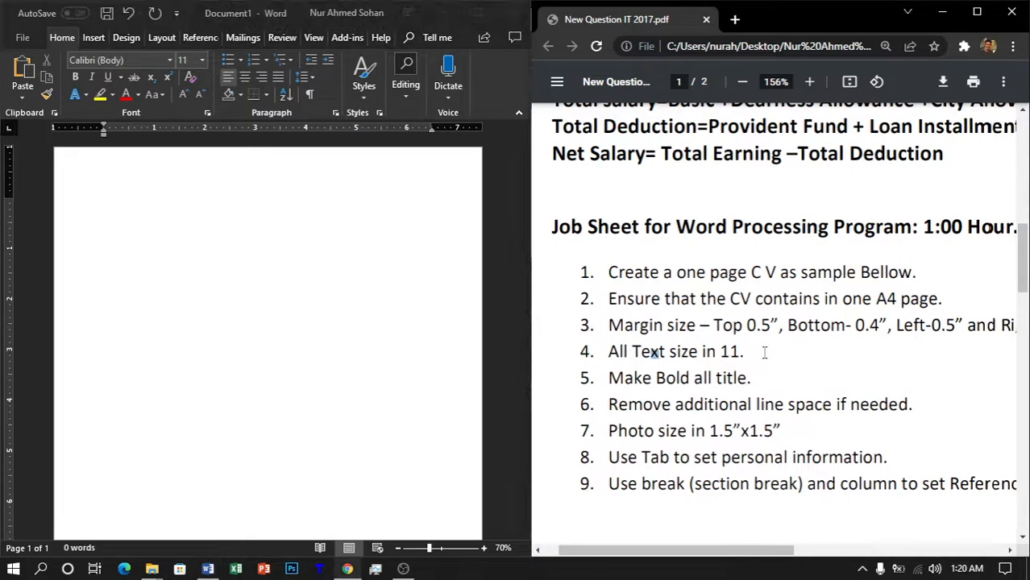
{"action": "key", "text": "Right"}
{"action": "key", "text": "Right"}
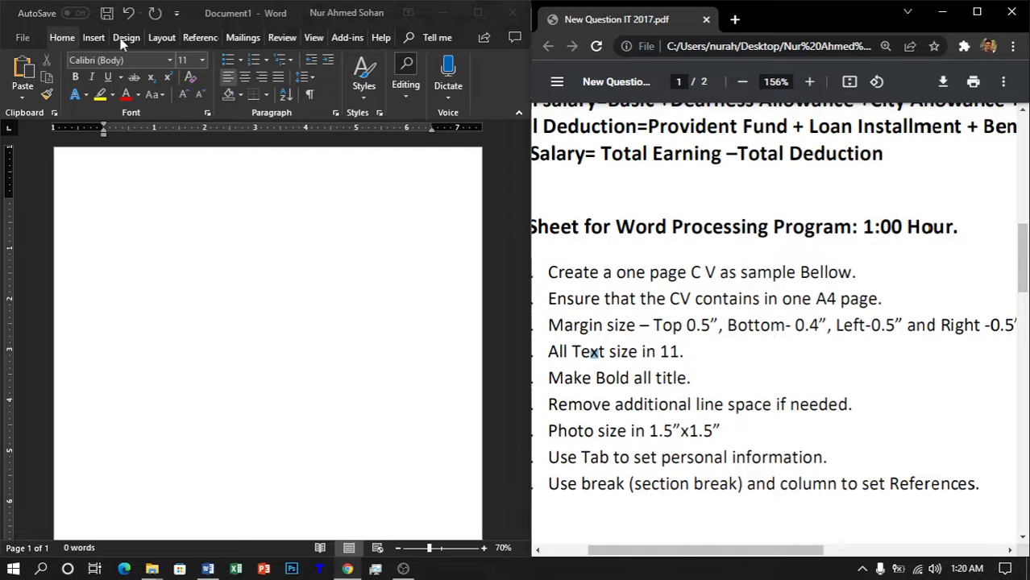
{"action": "left_click", "coordinate": [166, 36]}
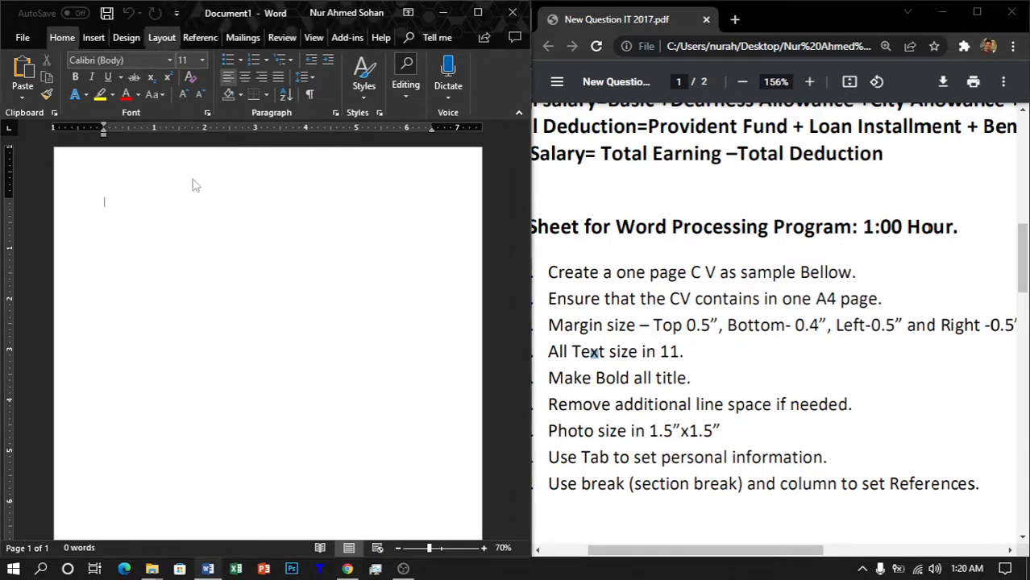
Step: Set the document's paper size to A4
{"action": "left_click", "coordinate": [164, 39]}
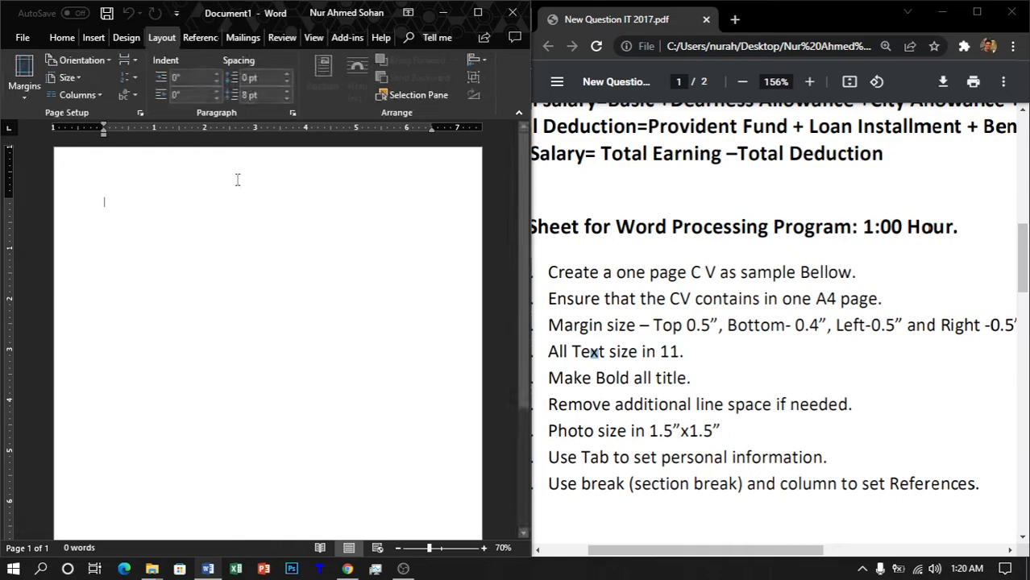
{"action": "left_click", "coordinate": [79, 80]}
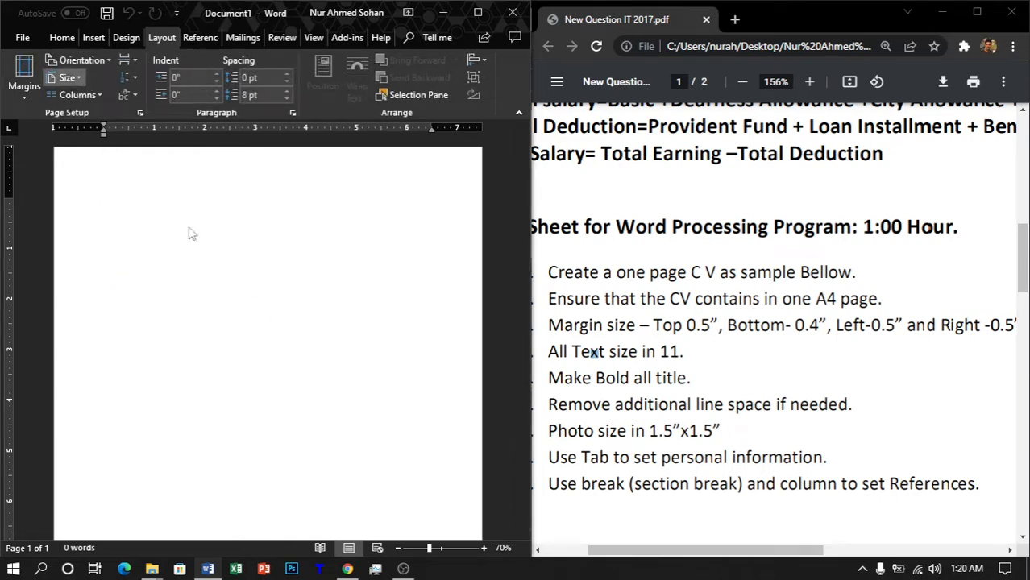
{"action": "left_click", "coordinate": [74, 79]}
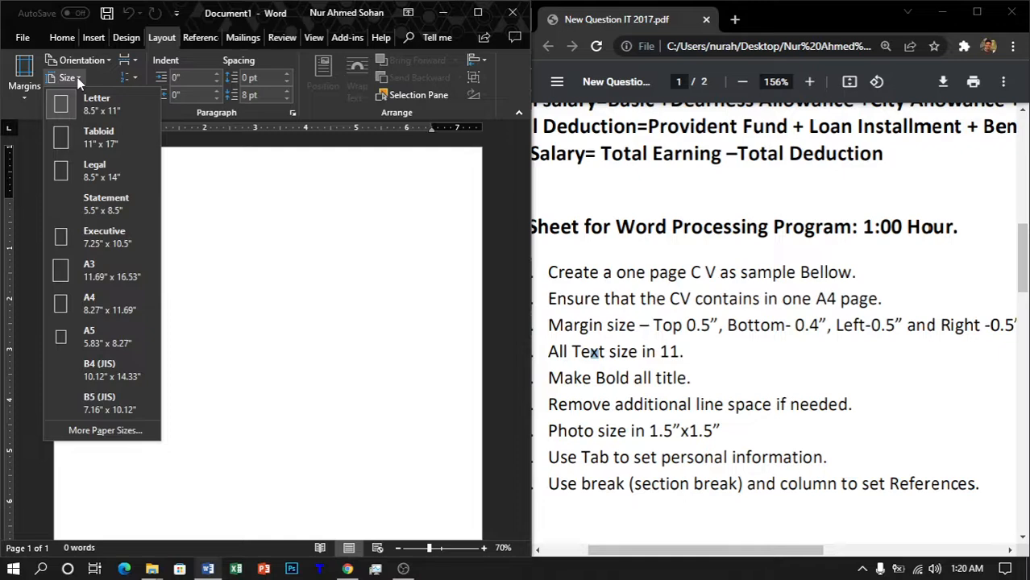
{"action": "left_click", "coordinate": [92, 314]}
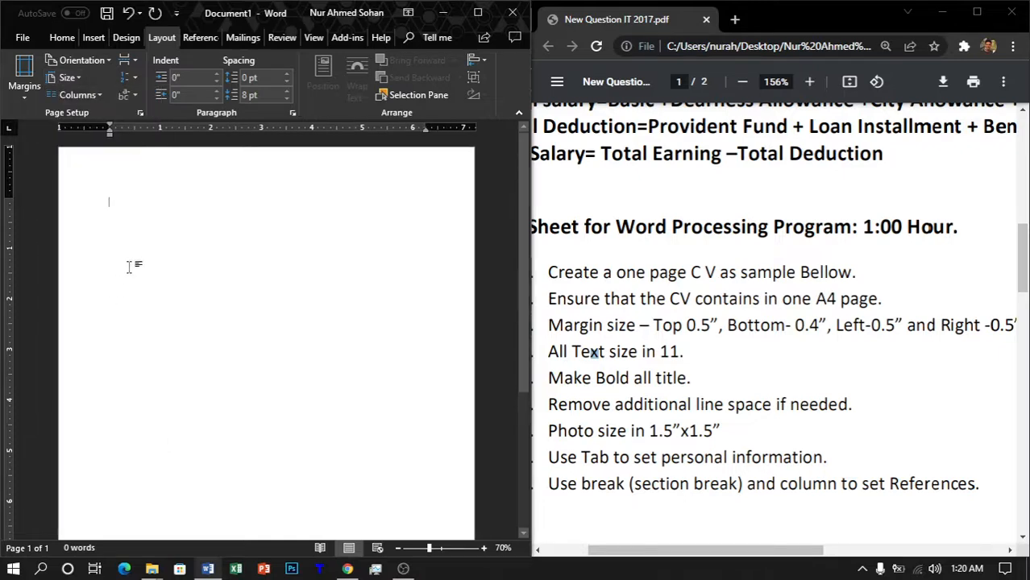
Step: Apply custom margins: top 0.5", bottom 0.4", left 0.5" and right 0.5"
{"action": "left_click", "coordinate": [28, 88]}
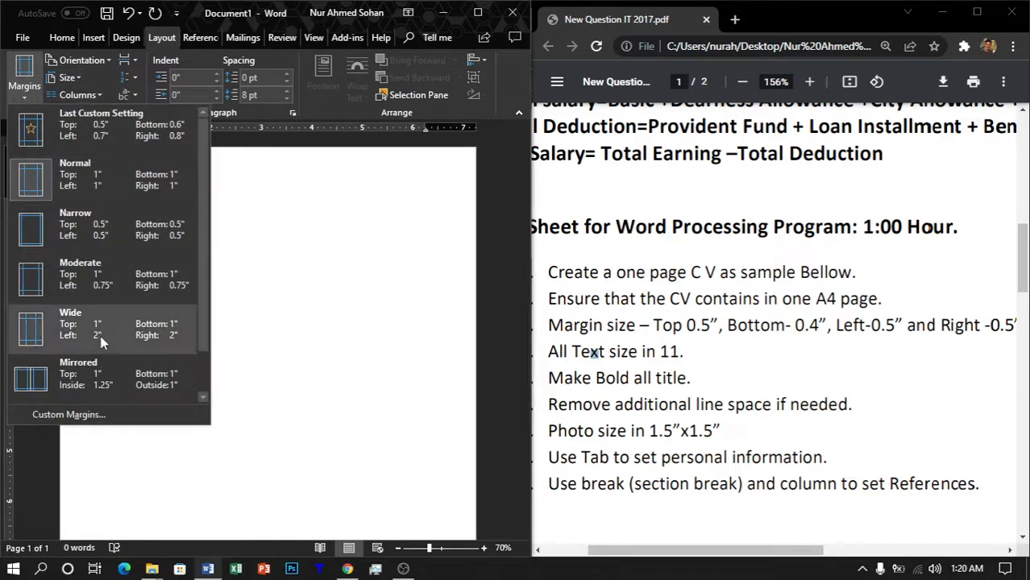
{"action": "left_click", "coordinate": [69, 414]}
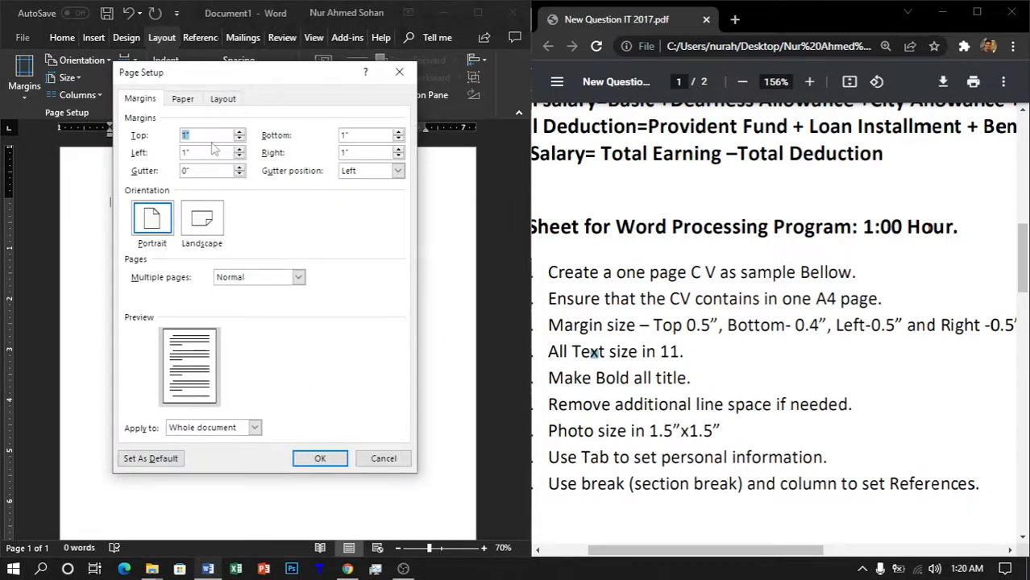
{"action": "key", "text": "BackSpace"}
{"action": "type", "text": ".5"}
{"action": "key", "text": "Tab"}
{"action": "key", "text": "BackSpace"}
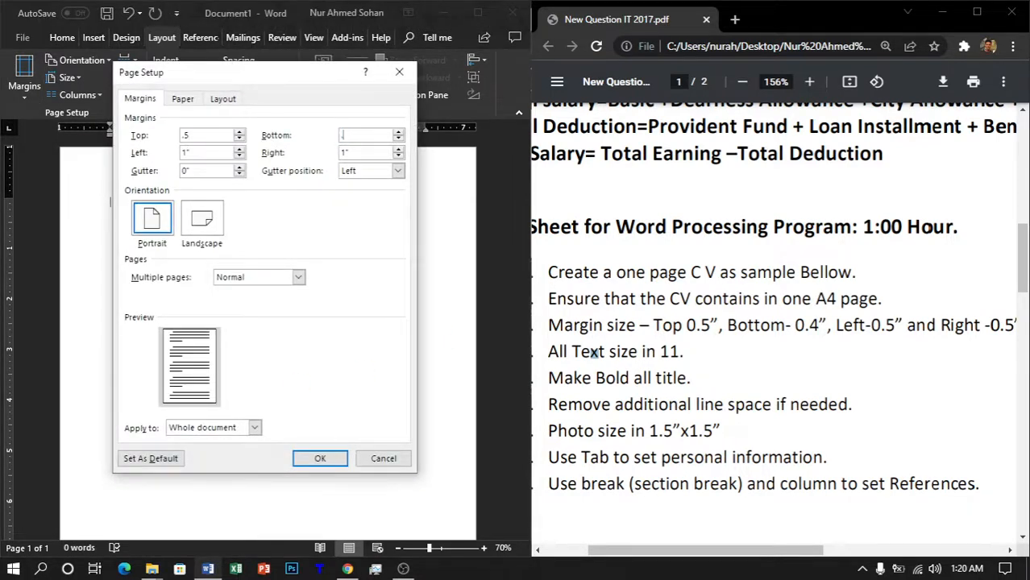
{"action": "type", "text": ".4"}
{"action": "key", "text": "Tab"}
{"action": "type", "text": ".5"}
{"action": "key", "text": "Tab"}
{"action": "type", "text": ".5"}
{"action": "key", "text": "Return"}
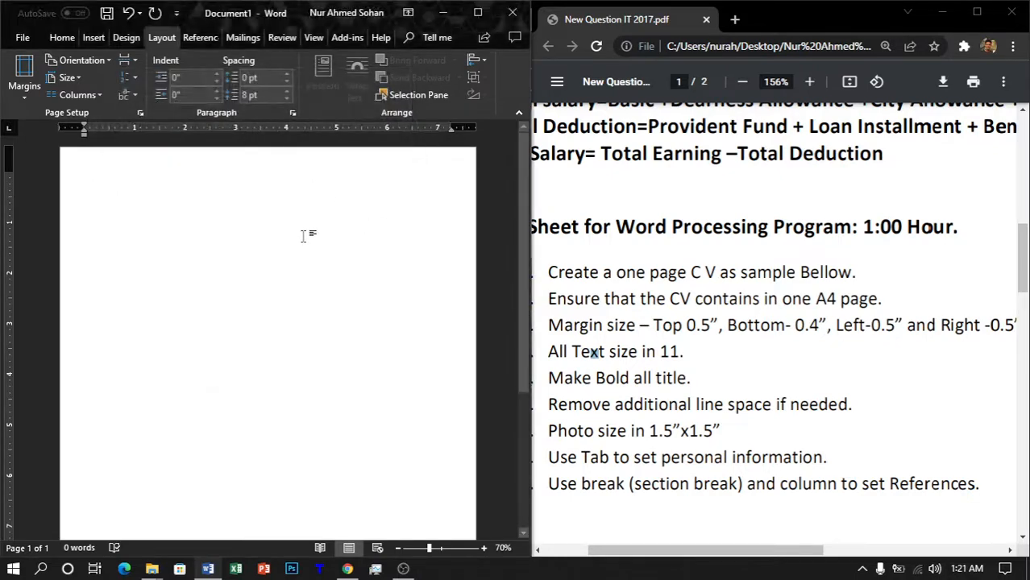
Step: Zoom the PDF to 88% to show the job sheet and resume header, undoing Word's last change
{"action": "scroll", "coordinate": [697, 252], "scroll_direction": "up", "scroll_amount": 3}
{"action": "scroll", "coordinate": [697, 252], "scroll_direction": "down", "scroll_amount": 2, "text": "ctrl"}
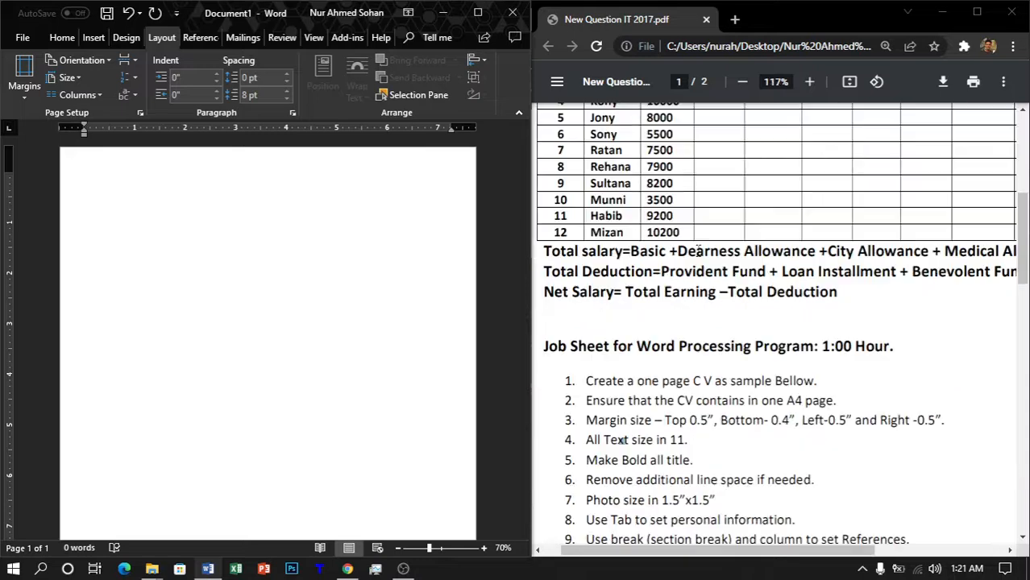
{"action": "scroll", "coordinate": [698, 251], "scroll_direction": "down", "scroll_amount": 3}
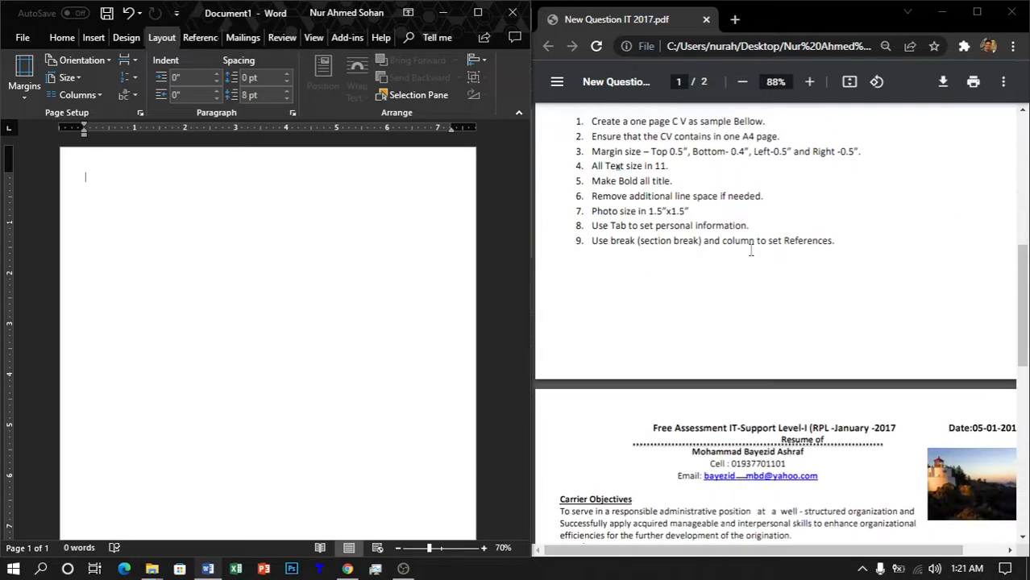
{"action": "scroll", "coordinate": [802, 264], "scroll_direction": "down", "scroll_amount": 1}
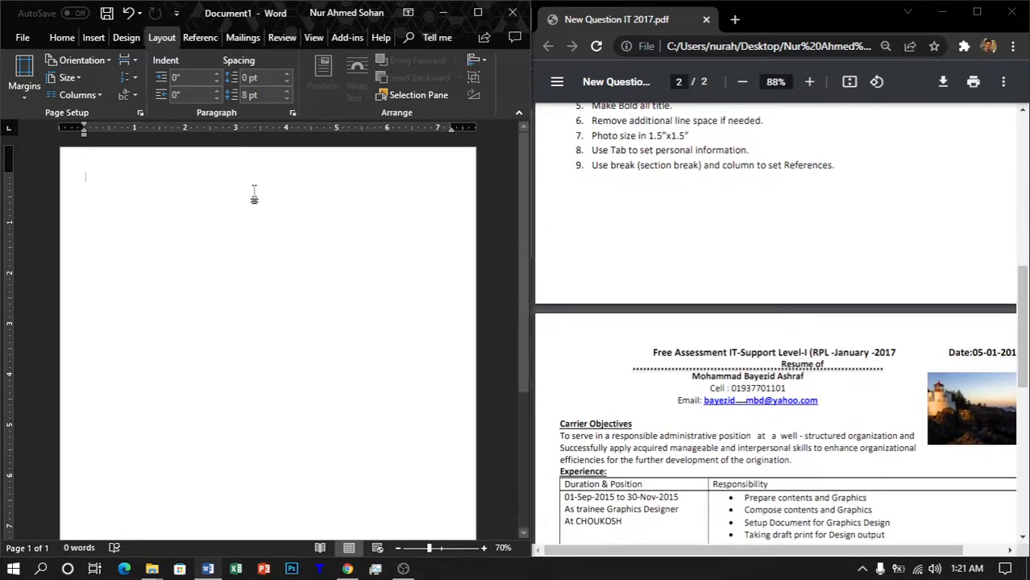
{"action": "key", "text": "ctrl+z"}
{"action": "scroll", "coordinate": [898, 292], "scroll_direction": "up", "scroll_amount": 1}
{"action": "scroll", "coordinate": [894, 290], "scroll_direction": "up", "scroll_amount": 2}
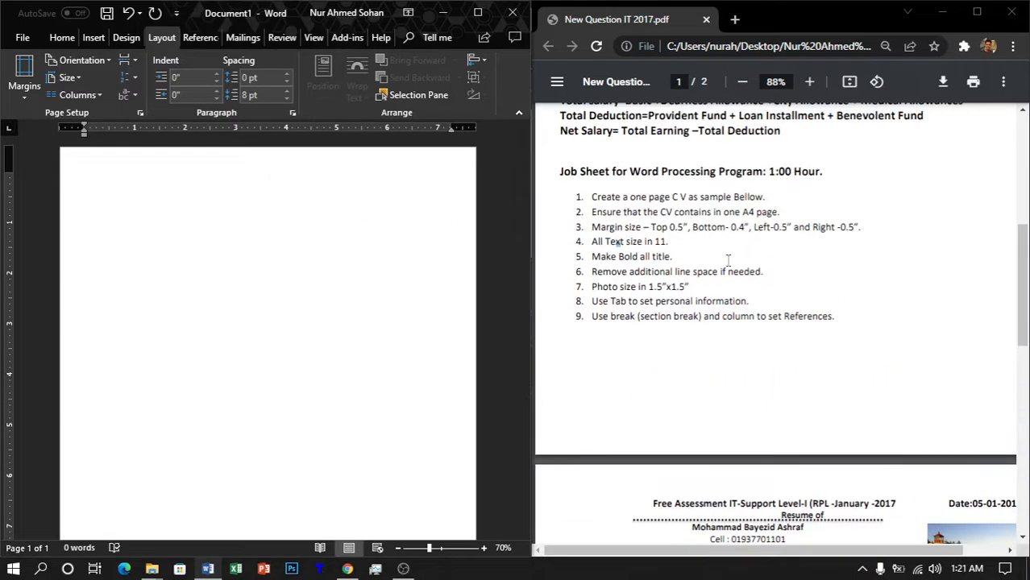
{"action": "scroll", "coordinate": [740, 227], "scroll_direction": "down", "scroll_amount": 1}
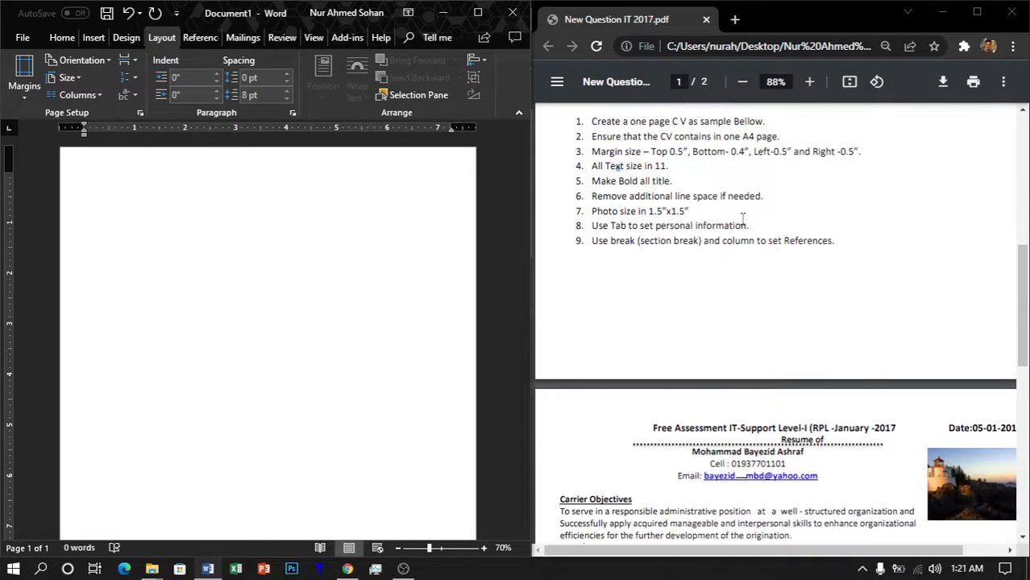
{"action": "left_click", "coordinate": [738, 232]}
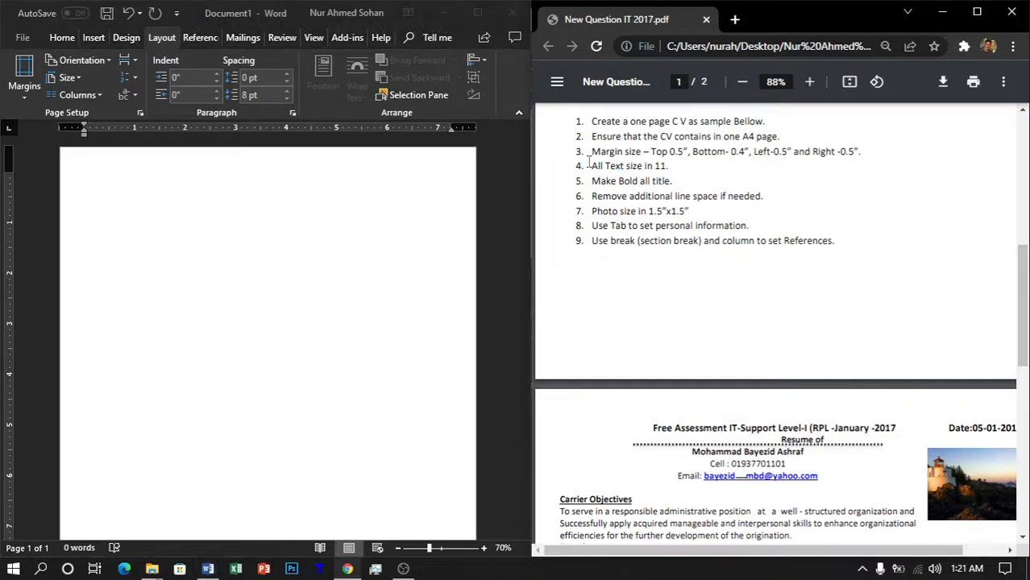
{"action": "left_click", "coordinate": [62, 38]}
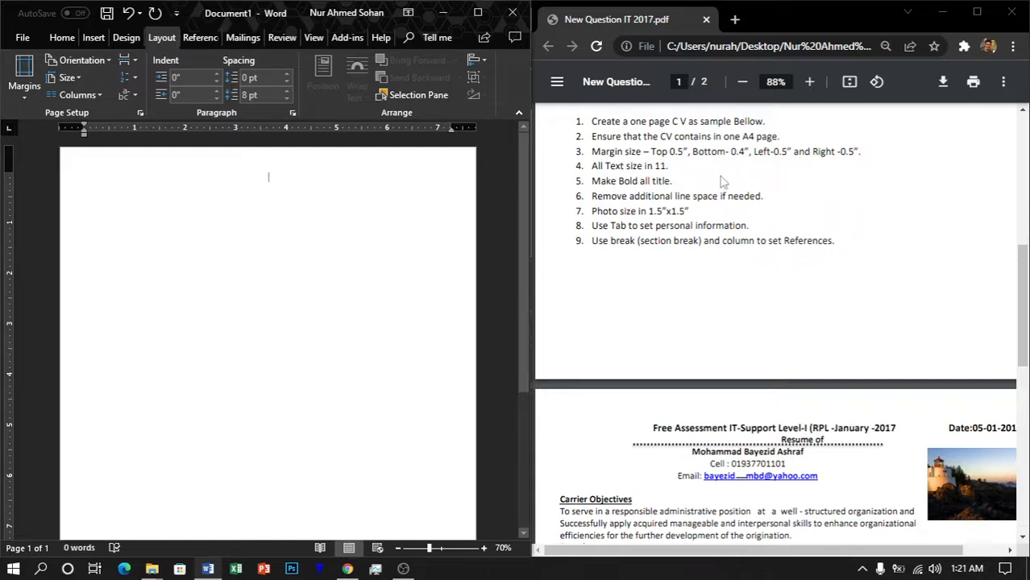
Step: Set the font to bold Times New Roman for the heading
{"action": "left_click", "coordinate": [62, 42]}
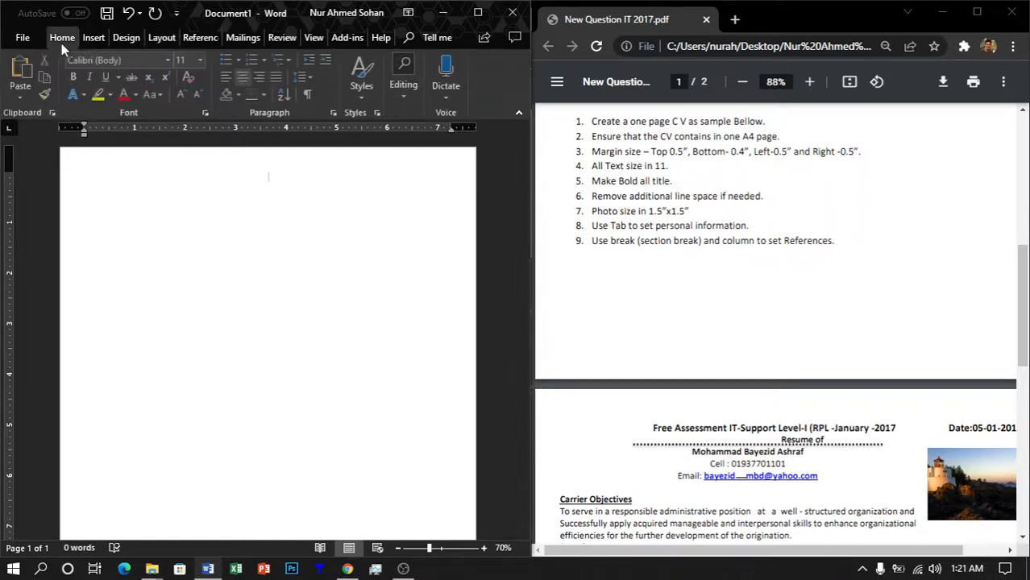
{"action": "left_click", "coordinate": [145, 60]}
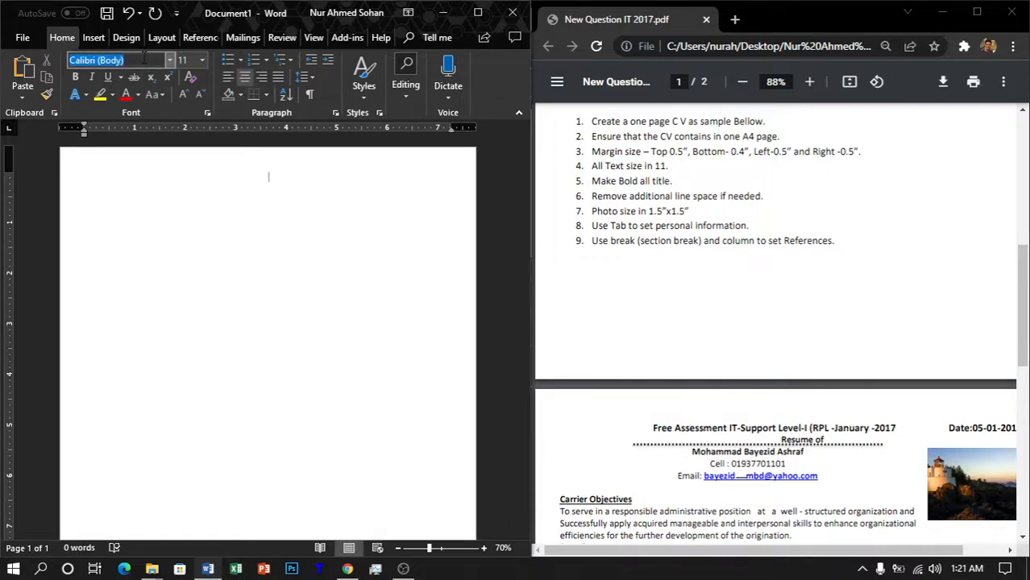
{"action": "type", "text": "Arial"}
{"action": "key", "text": "Return"}
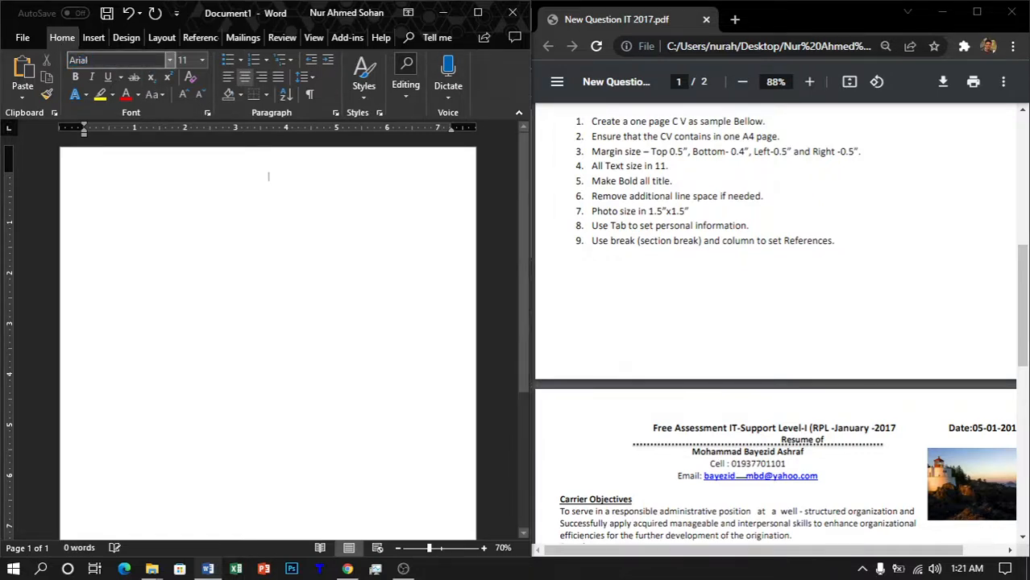
{"action": "left_click", "coordinate": [133, 60]}
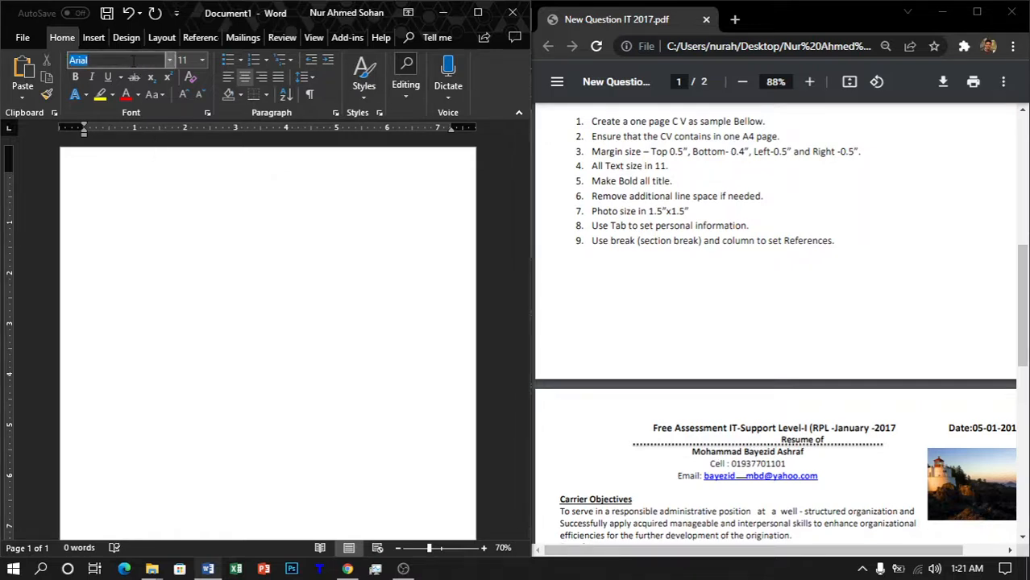
{"action": "type", "text": "Times New Roman"}
{"action": "key", "text": "Return"}
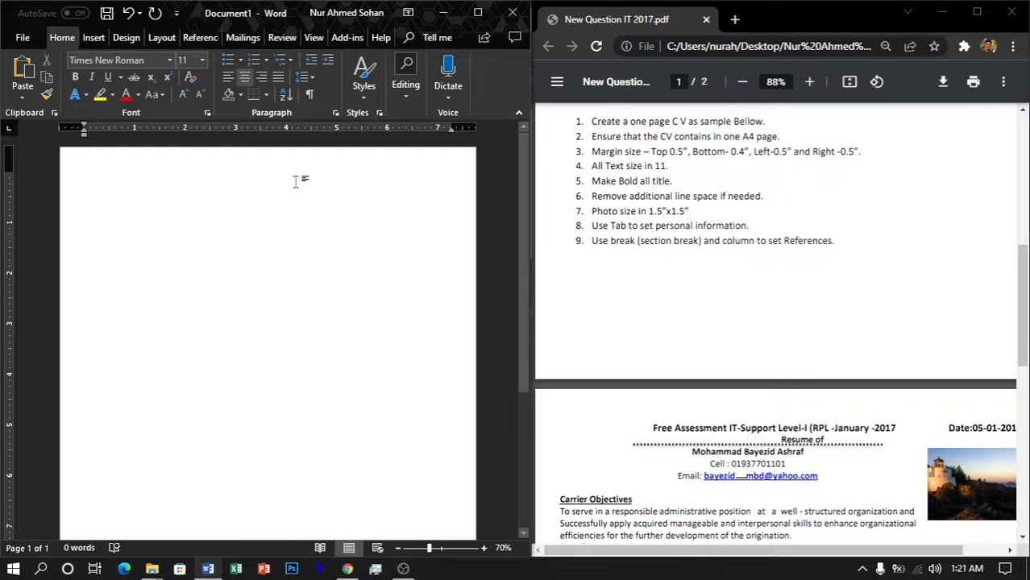
{"action": "key", "text": "ctrl+b"}
{"action": "key", "text": "ctrl+u"}
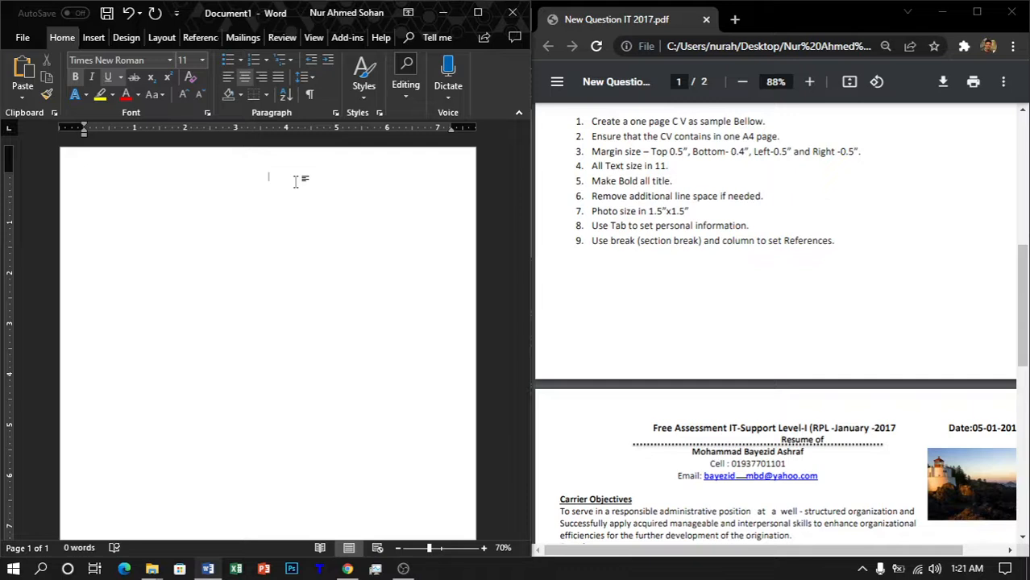
{"action": "key", "text": "ctrl+u"}
Step: Type the header 'Free Assessment IT-Support-Level-I (RPL-January-2017' followed by 'Date: 05-01-2017'
{"action": "type", "text": "Free Asses"}
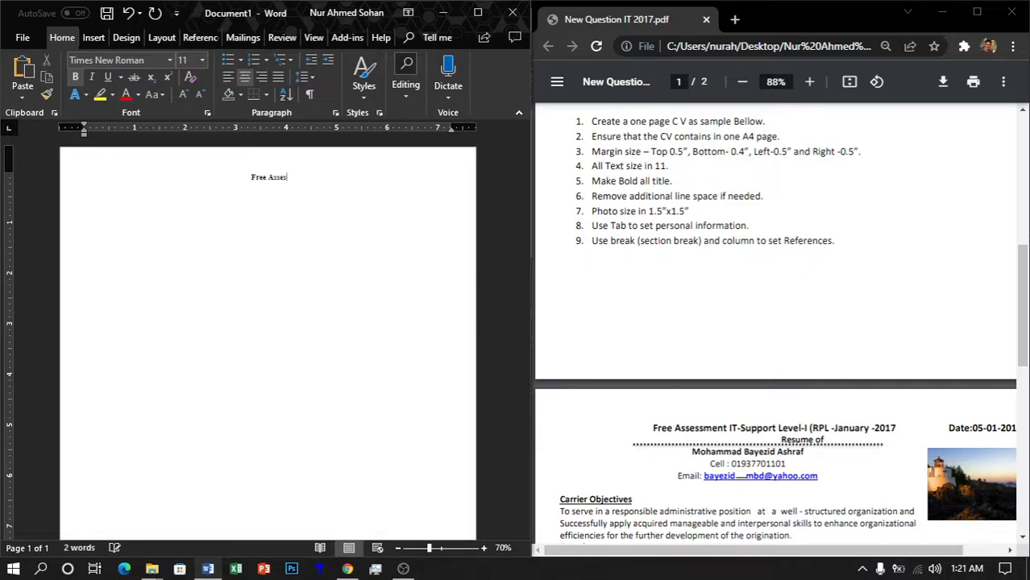
{"action": "type", "text": "sment IT"}
{"action": "key", "text": "BackSpace"}
{"action": "type", "text": "-Support -Level-"}
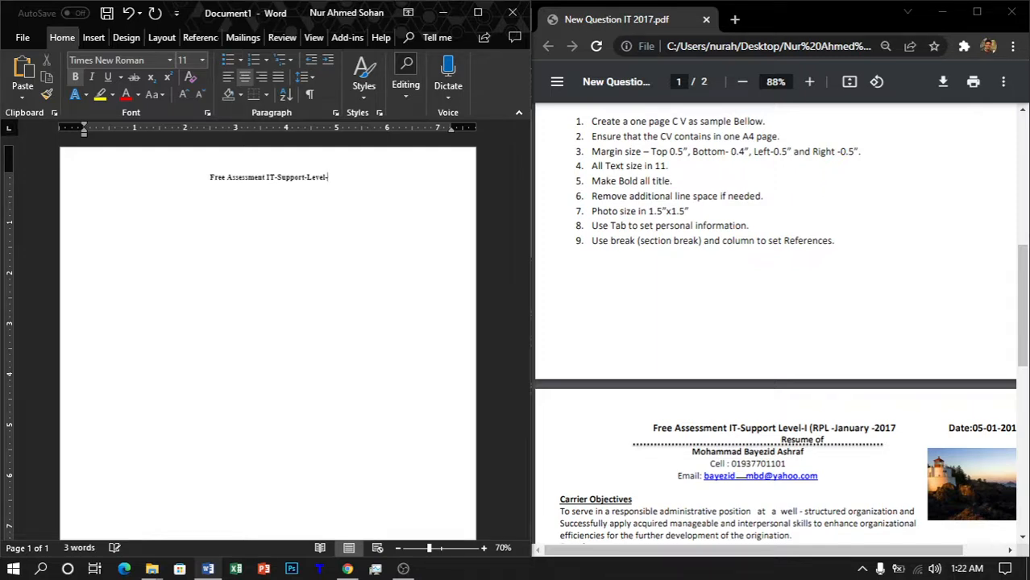
{"action": "type", "text": "I"}
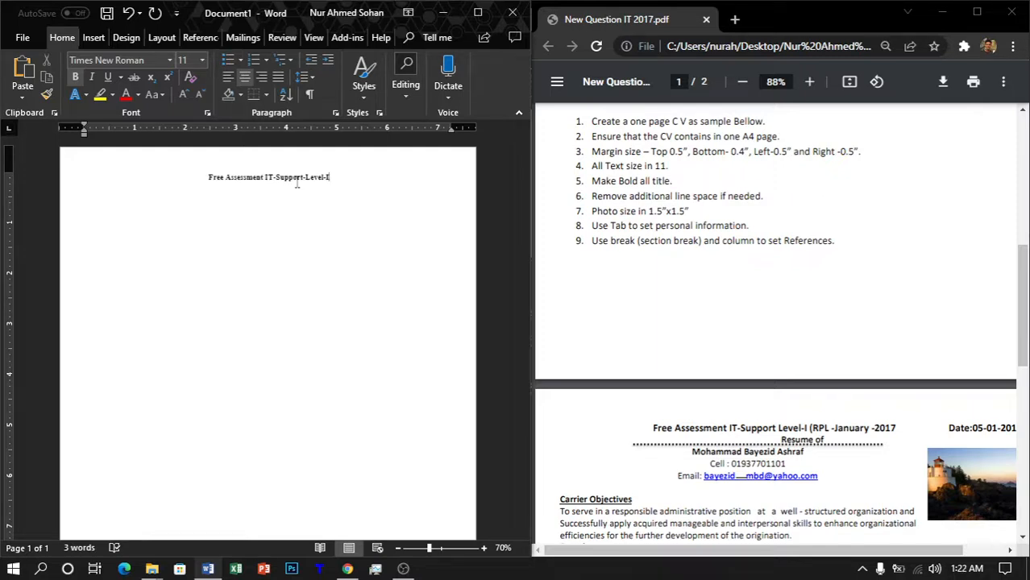
{"action": "type", "text": " ("}
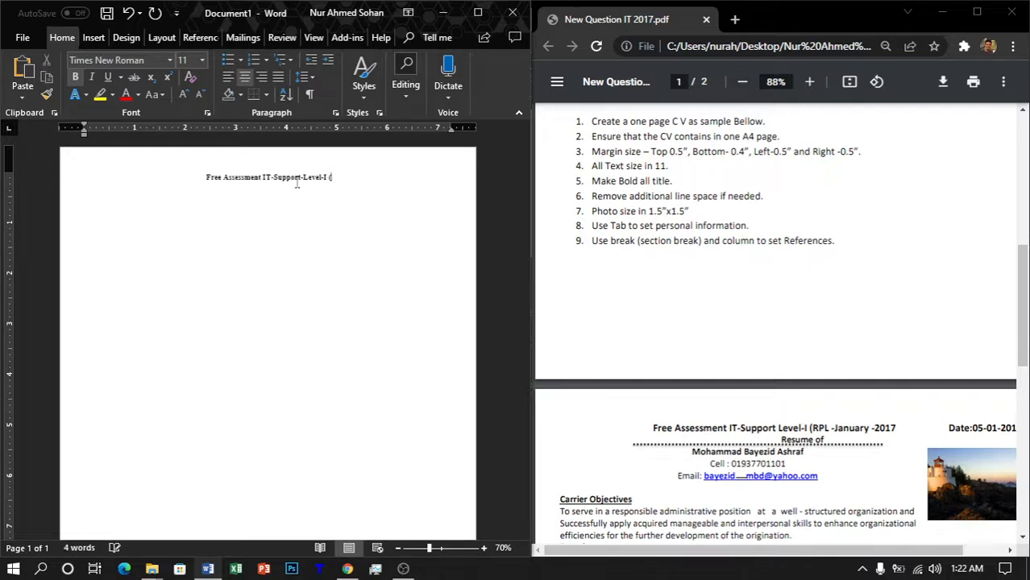
{"action": "type", "text": "RPL"}
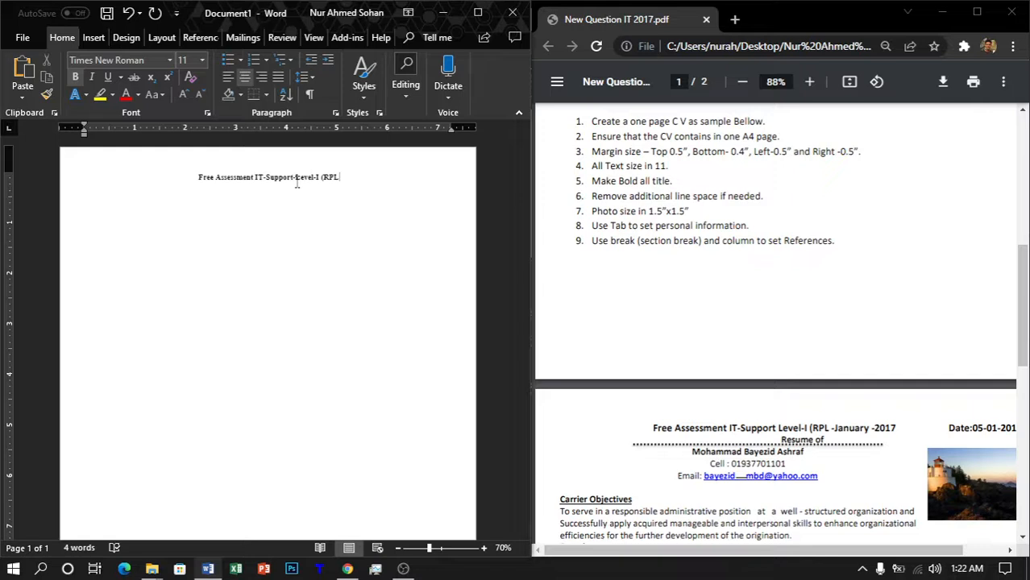
{"action": "type", "text": " _"}
{"action": "key", "text": "BackSpace"}
{"action": "type", "text": "-January"}
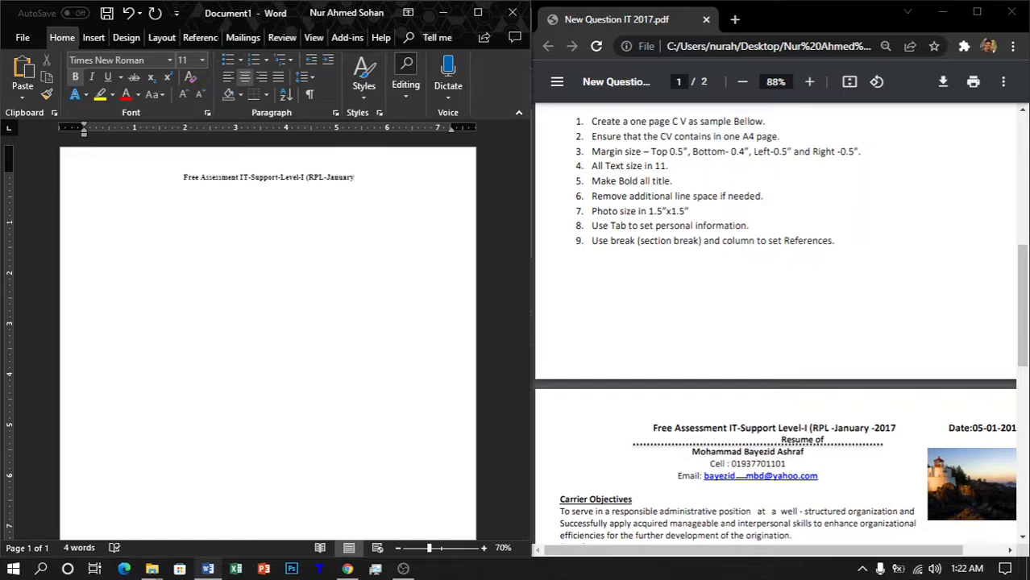
{"action": "type", "text": "-201"}
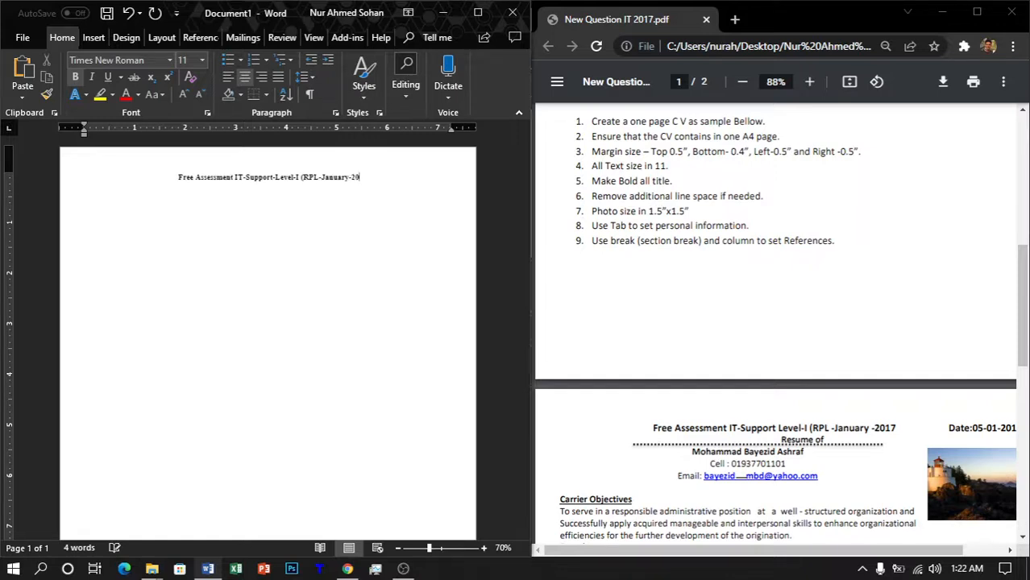
{"action": "type", "text": "7"}
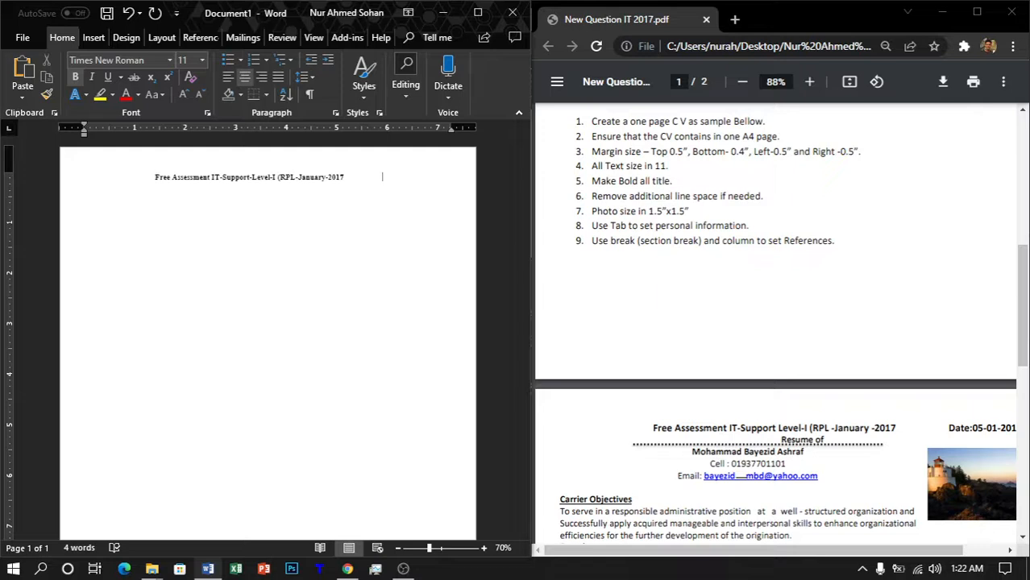
{"action": "key", "text": "BackSpace"}
{"action": "key", "text": "BackSpace"}
{"action": "key", "text": "BackSpace"}
{"action": "key", "text": "BackSpace"}
{"action": "key", "text": "BackSpace"}
{"action": "key", "text": "BackSpace"}
{"action": "key", "text": "BackSpace"}
{"action": "key", "text": "BackSpace"}
{"action": "key", "text": "BackSpace"}
{"action": "key", "text": "BackSpace"}
{"action": "key", "text": "BackSpace"}
{"action": "key", "text": "BackSpace"}
{"action": "key", "text": "BackSpace"}
{"action": "type", "text": "Date"}
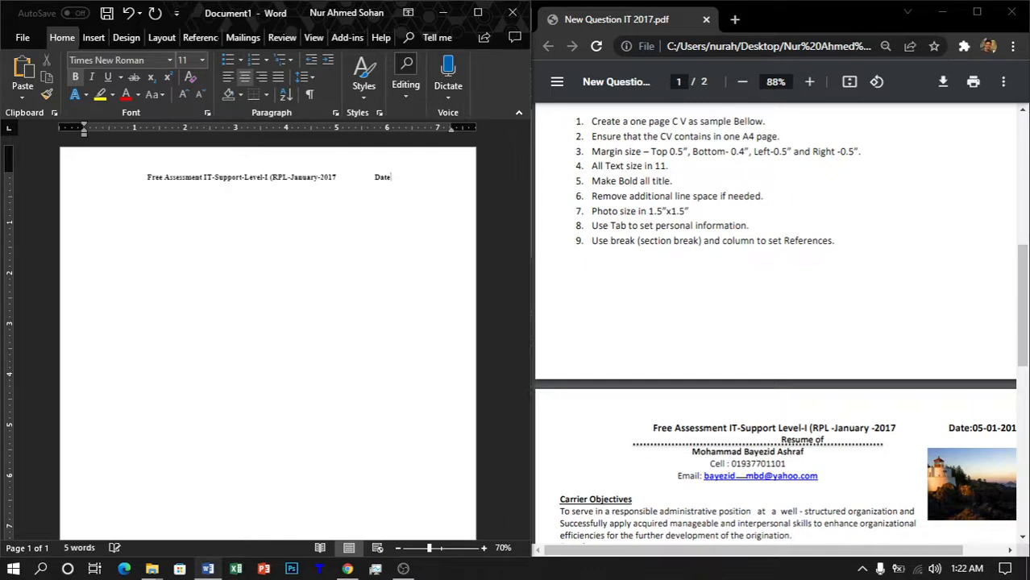
{"action": "type", "text": ": "}
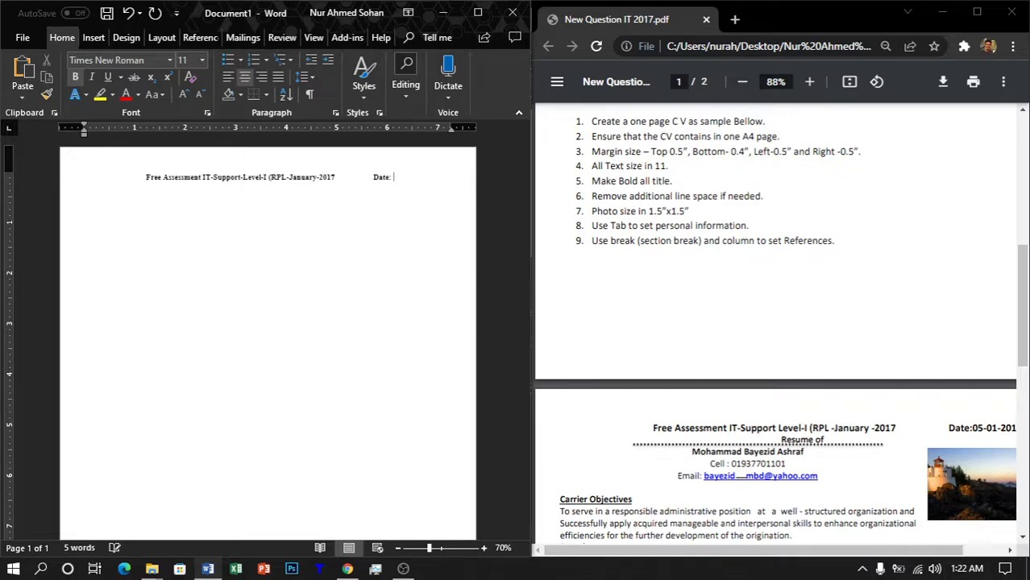
{"action": "type", "text": "05-01"}
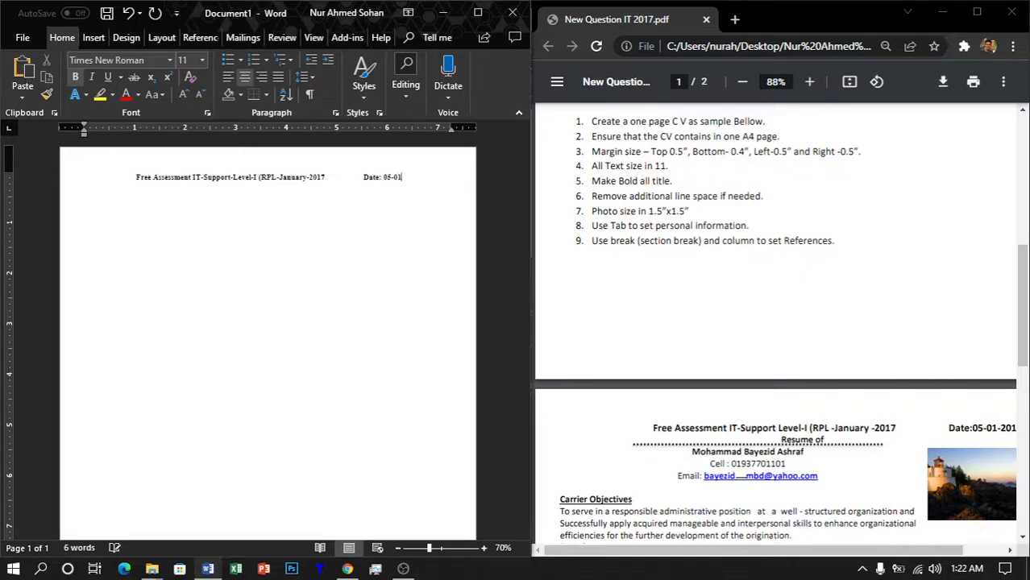
{"action": "type", "text": "-20"}
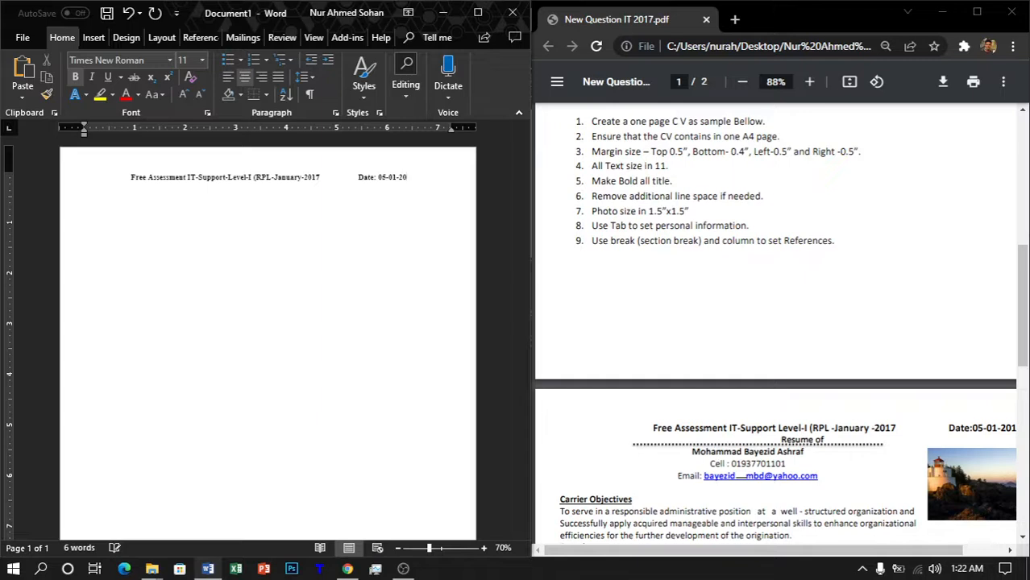
{"action": "type", "text": "1"}
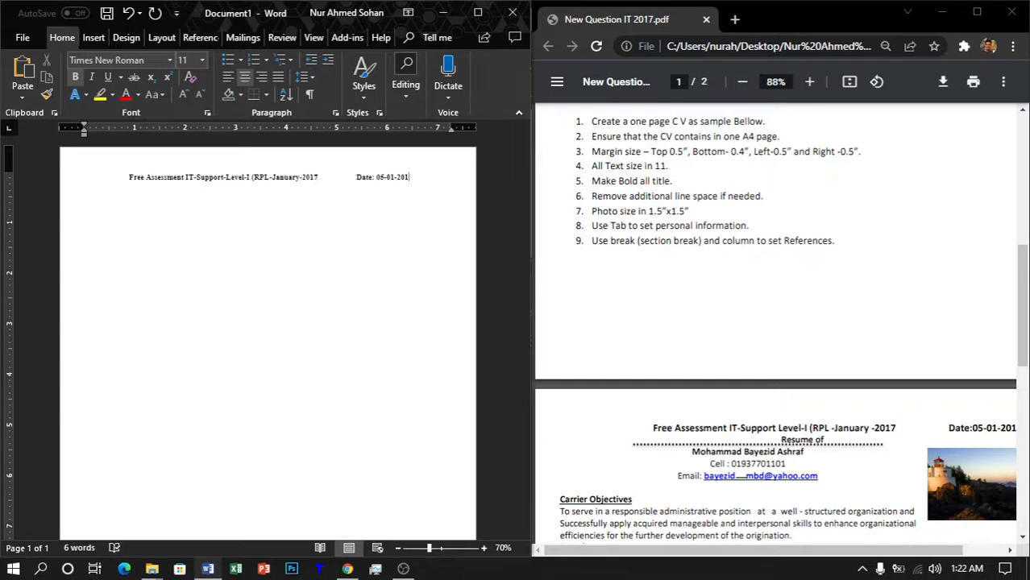
{"action": "type", "text": "7"}
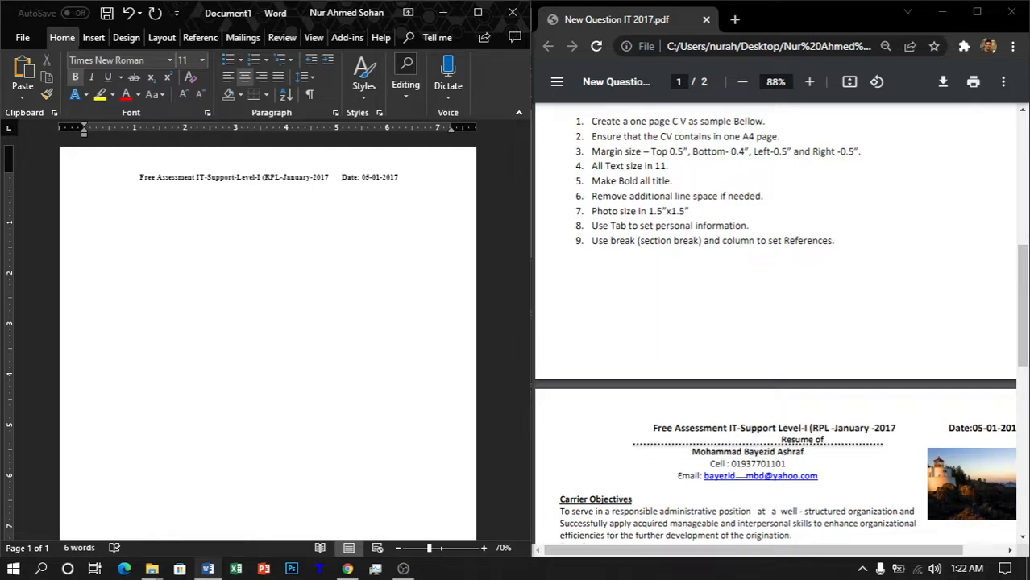
Step: Delete the date and wide gap, retyping '-January-2017' at the end of the header line
{"action": "key", "text": "Tab"}
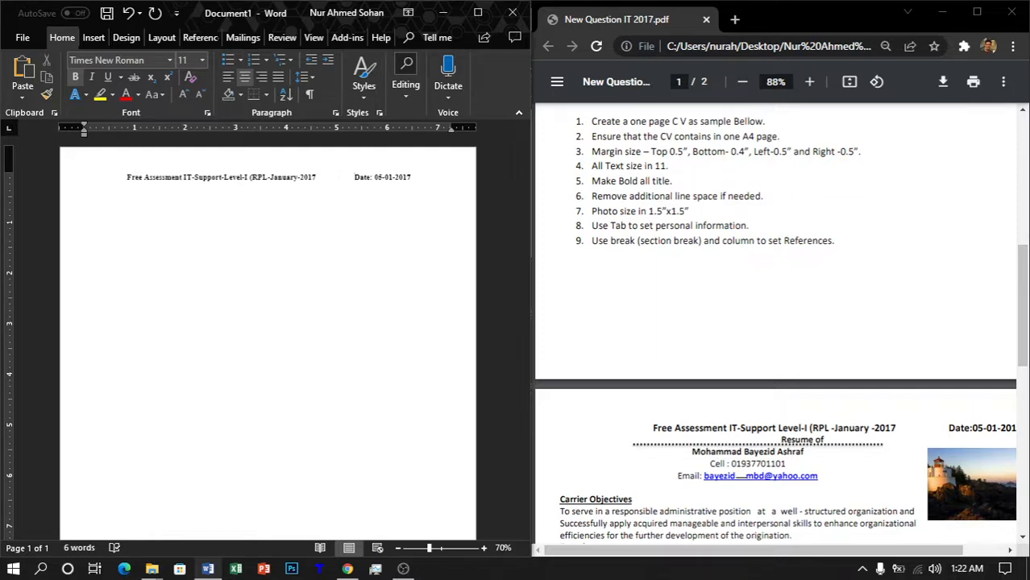
{"action": "key", "text": "BackSpace"}
{"action": "key", "text": "BackSpace"}
{"action": "key", "text": "BackSpace"}
{"action": "key", "text": "BackSpace"}
{"action": "key", "text": "BackSpace"}
{"action": "key", "text": "BackSpace"}
{"action": "key", "text": "BackSpace"}
{"action": "key", "text": "BackSpace"}
{"action": "key", "text": "BackSpace"}
{"action": "key", "text": "BackSpace"}
{"action": "key", "text": "BackSpace"}
{"action": "key", "text": "BackSpace"}
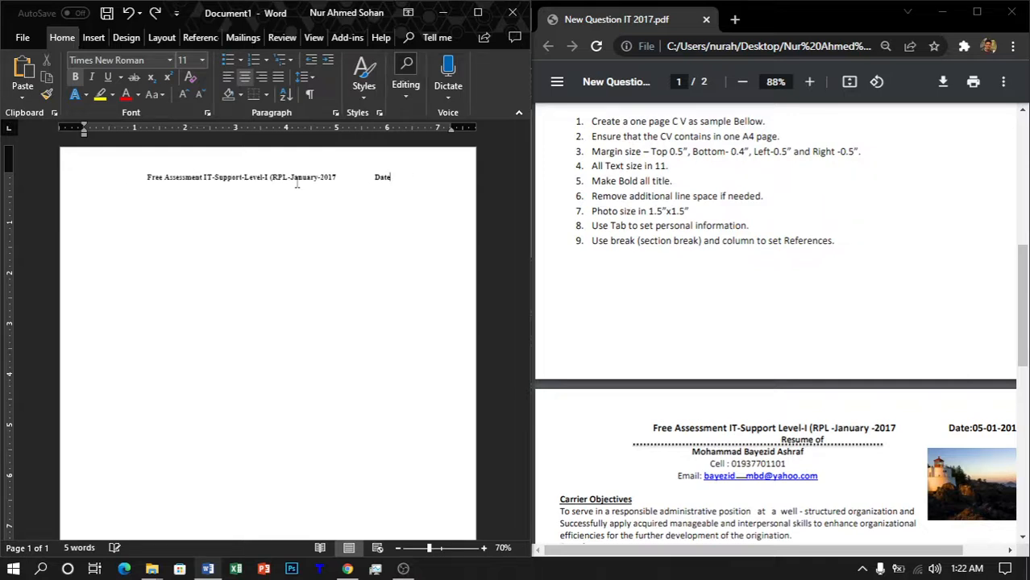
{"action": "key", "text": "BackSpace"}
{"action": "key", "text": "BackSpace"}
{"action": "key", "text": "BackSpace"}
{"action": "key", "text": "BackSpace"}
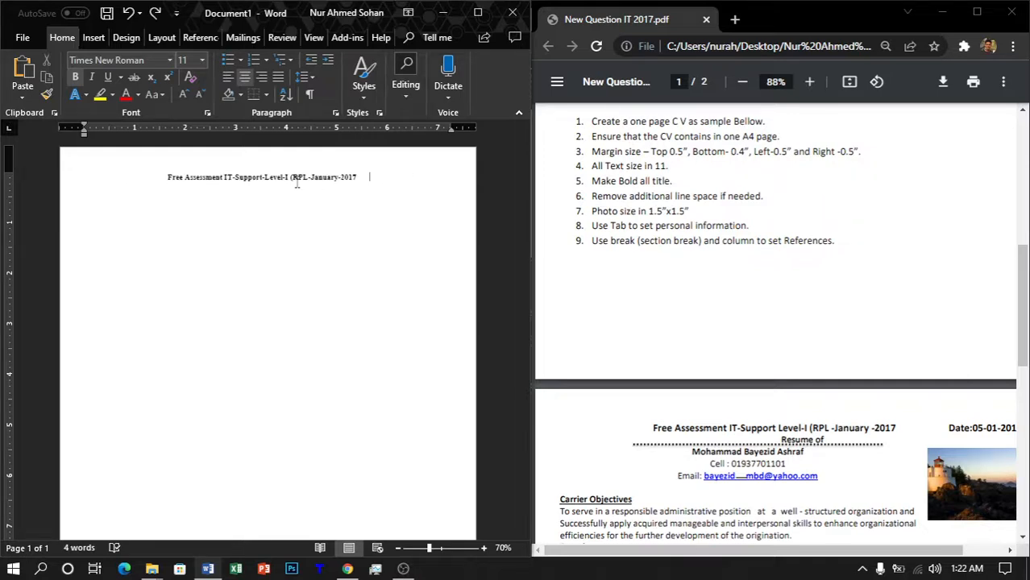
{"action": "key", "text": "Tab"}
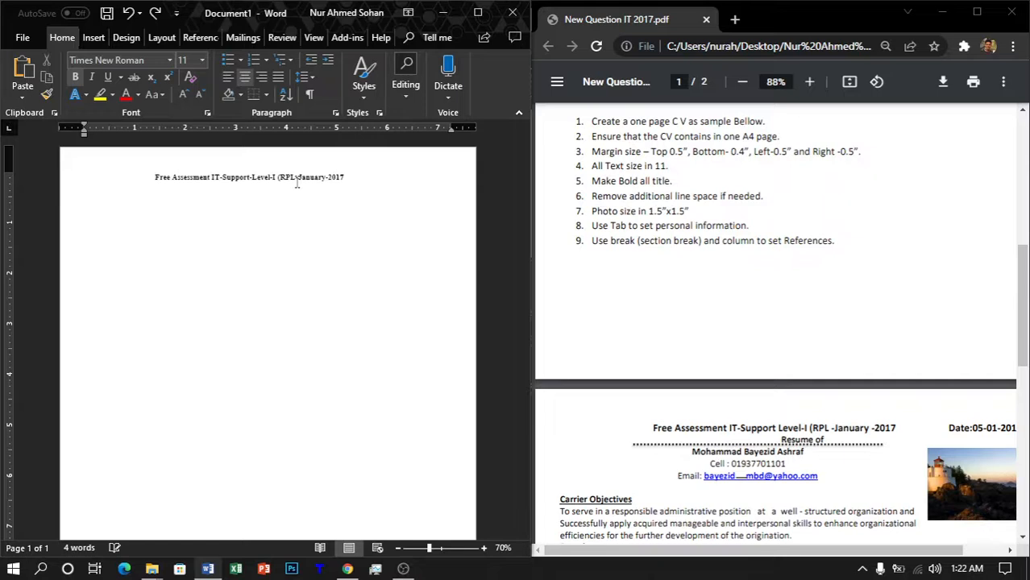
{"action": "key", "text": "BackSpace"}
{"action": "key", "text": "BackSpace"}
{"action": "key", "text": "BackSpace"}
{"action": "key", "text": "BackSpace"}
{"action": "key", "text": "BackSpace"}
{"action": "key", "text": "BackSpace"}
{"action": "key", "text": "BackSpace"}
{"action": "key", "text": "BackSpace"}
{"action": "key", "text": "BackSpace"}
{"action": "key", "text": "BackSpace"}
{"action": "key", "text": "BackSpace"}
{"action": "key", "text": "BackSpace"}
{"action": "key", "text": "BackSpace"}
{"action": "key", "text": "BackSpace"}
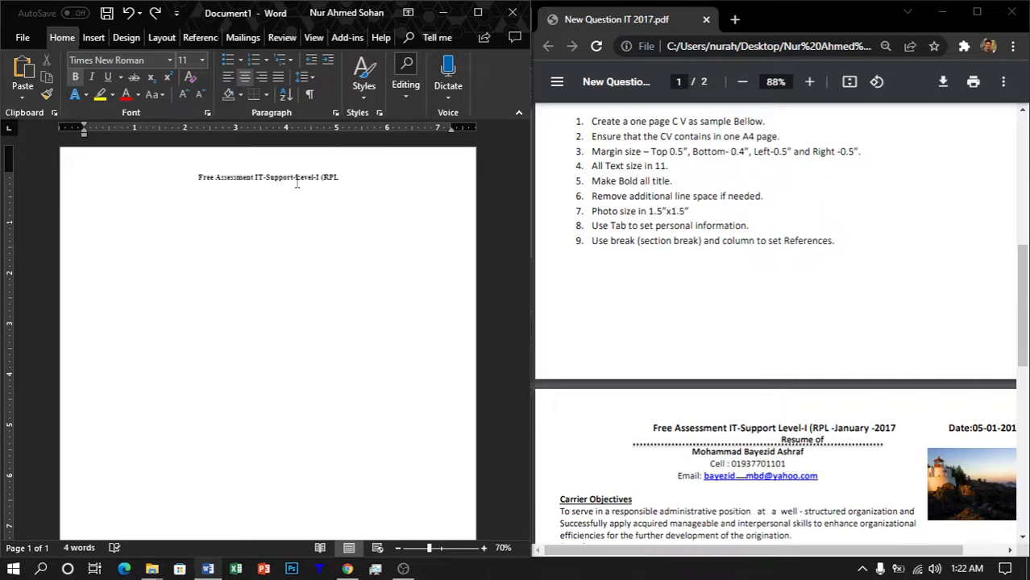
{"action": "type", "text": "-Janua"}
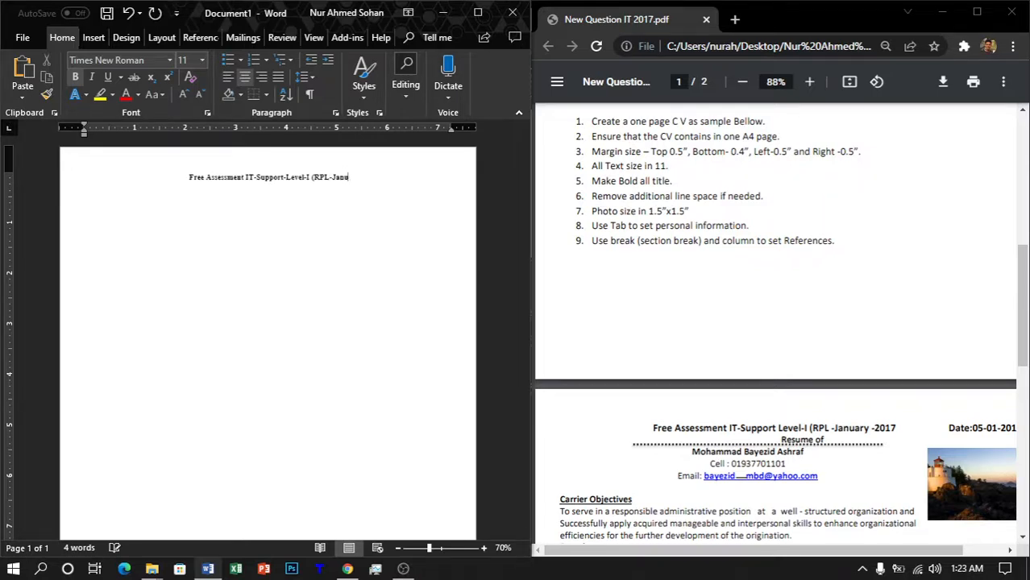
{"action": "type", "text": "ry-"}
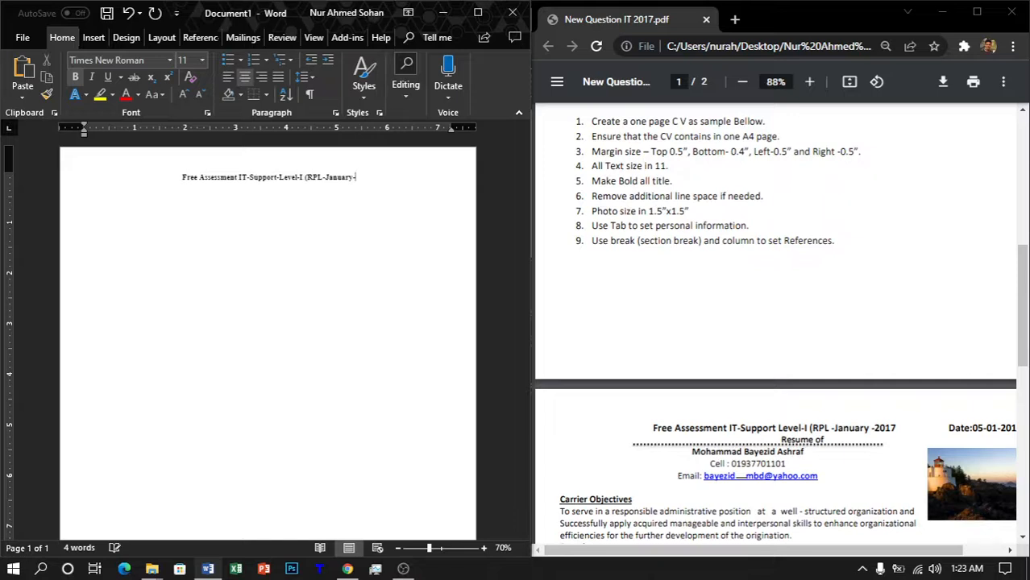
{"action": "type", "text": "2017"}
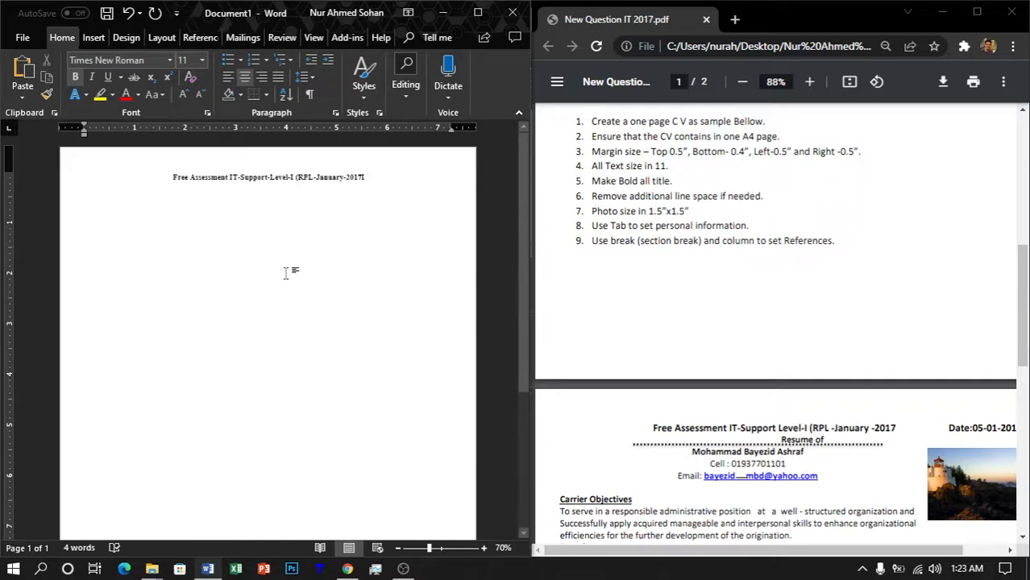
Step: Remove the stray letter after 2017, then add a 'Resume of' line and the candidate's full name
{"action": "scroll", "coordinate": [288, 271], "scroll_direction": "up", "scroll_amount": 8}
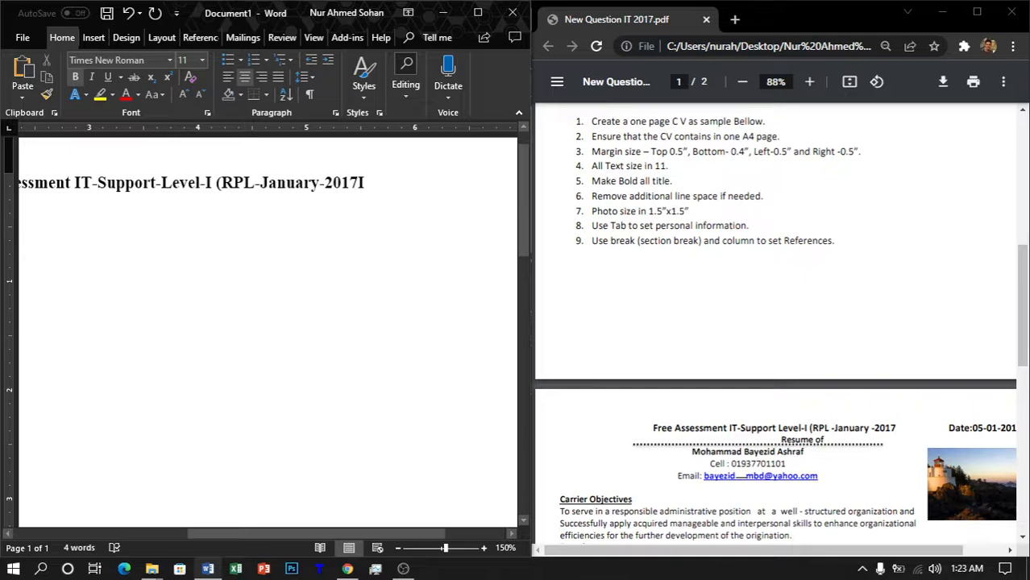
{"action": "key", "text": "BackSpace"}
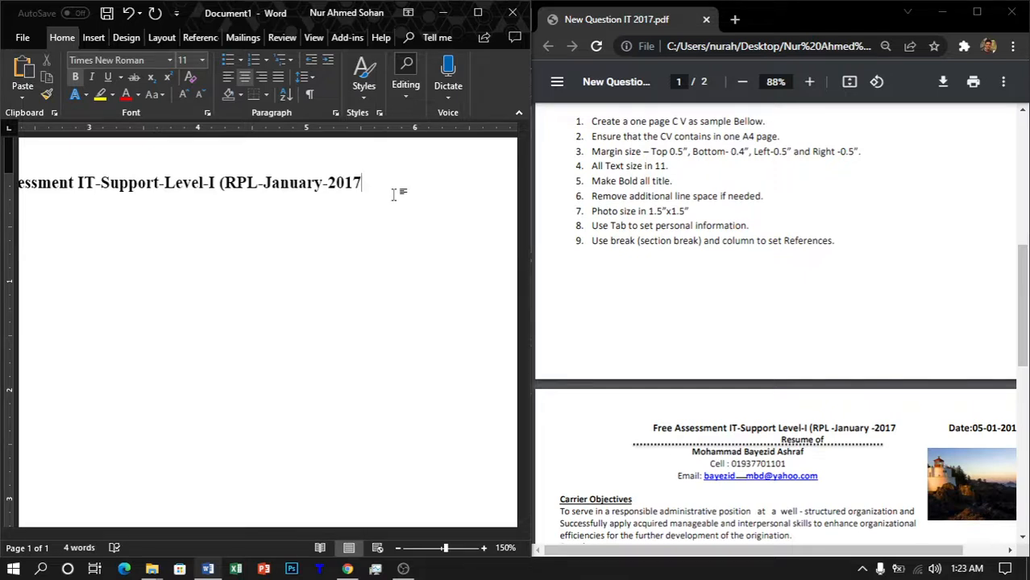
{"action": "key", "text": "Return"}
{"action": "type", "text": "Resume "}
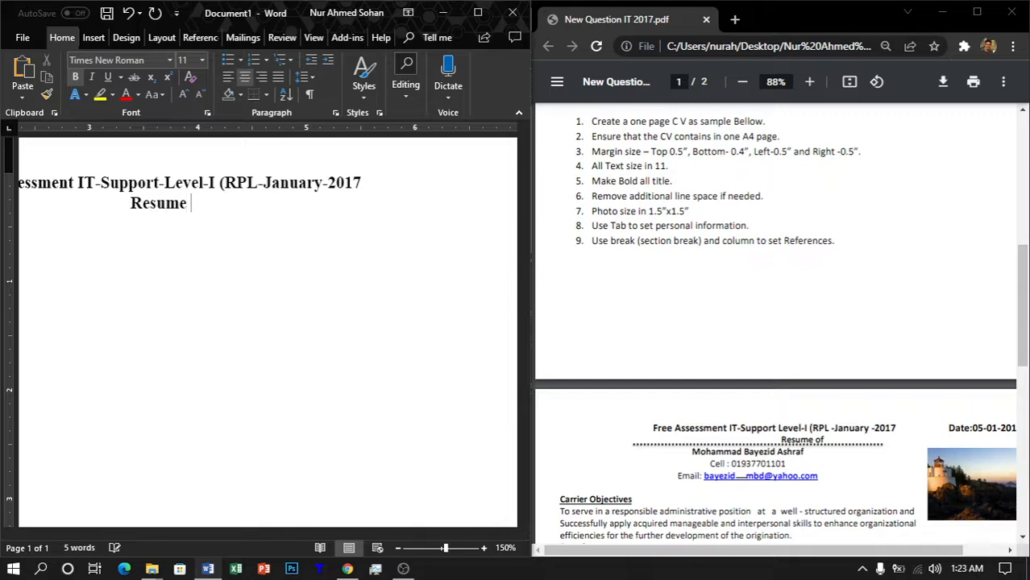
{"action": "type", "text": "of"}
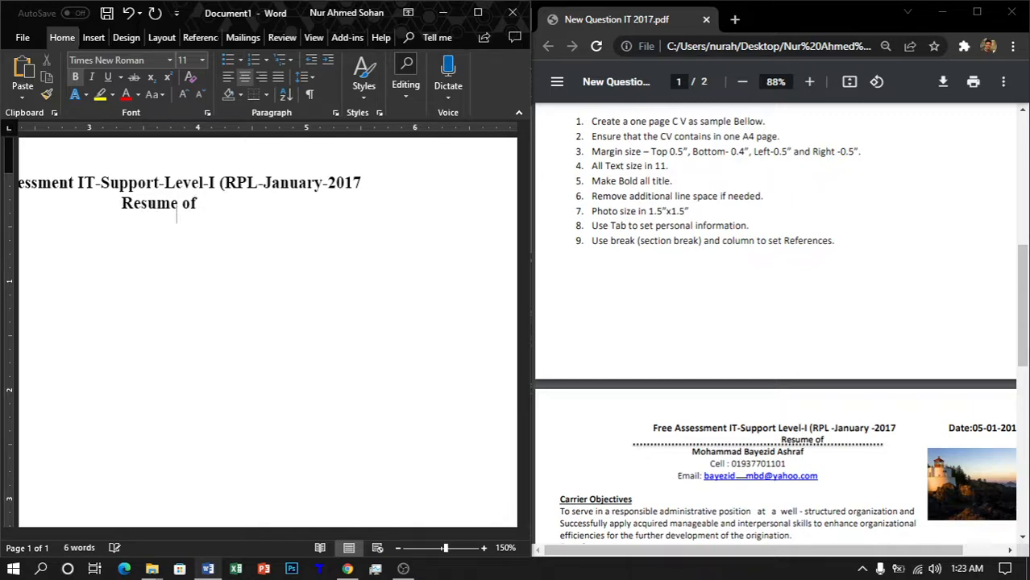
{"action": "key", "text": "Return"}
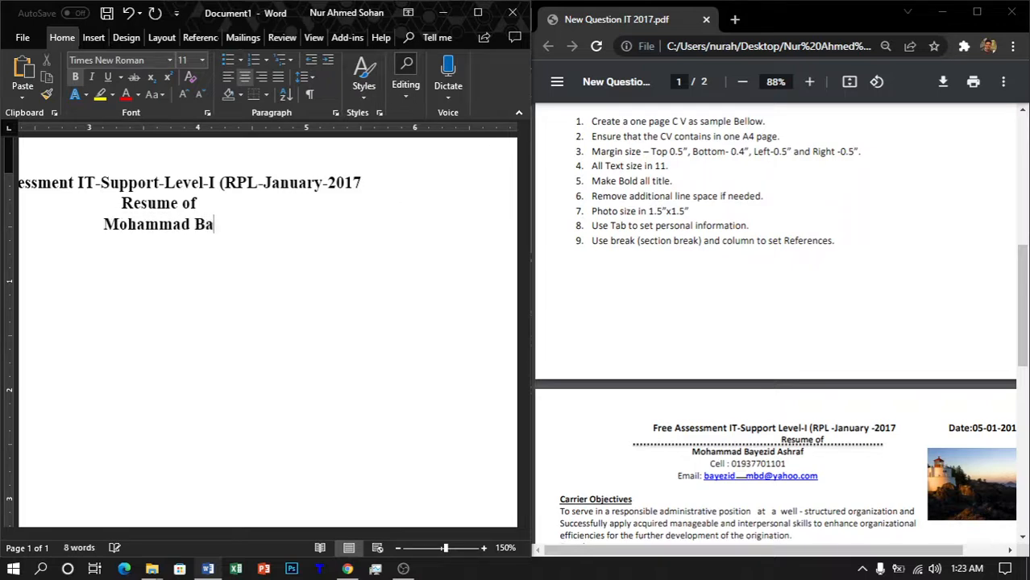
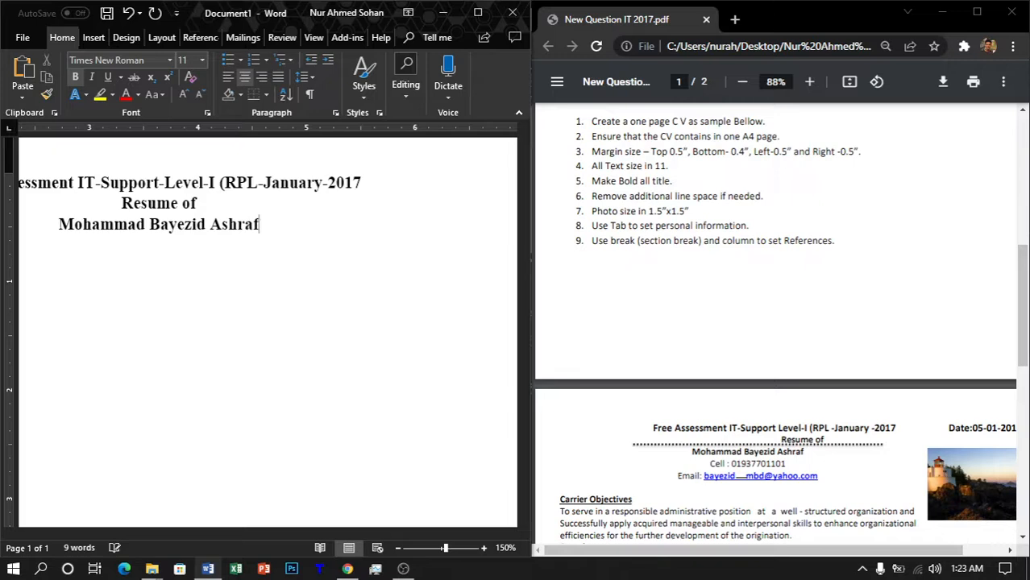
Step: Add non-bold 'Cell:' and 'Email:' lines with the candidate's phone number and e-mail, auto-linked
{"action": "key", "text": "Return"}
{"action": "key", "text": "ctrl+b"}
{"action": "type", "text": "Cell:"}
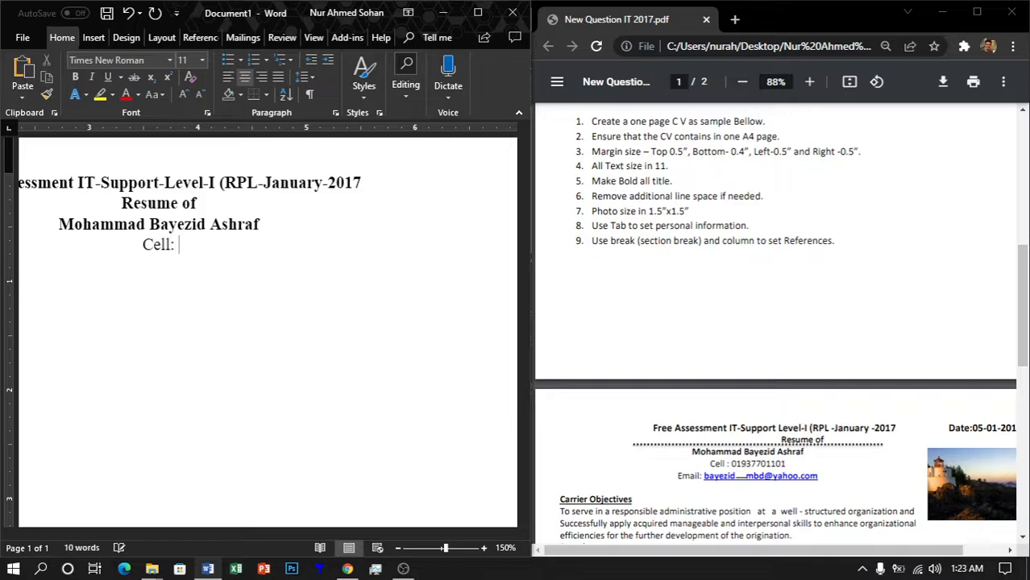
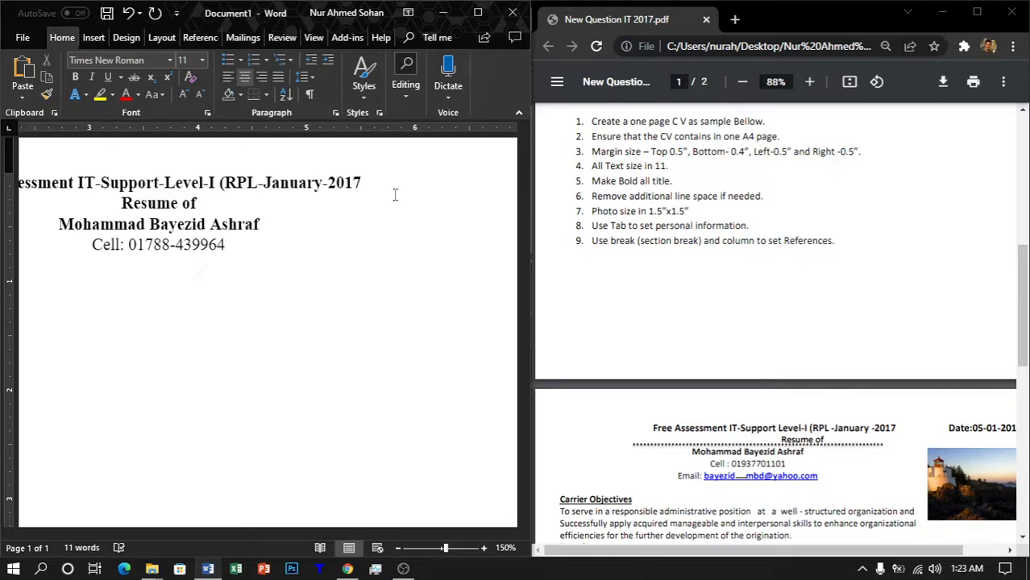
{"action": "key", "text": "Return"}
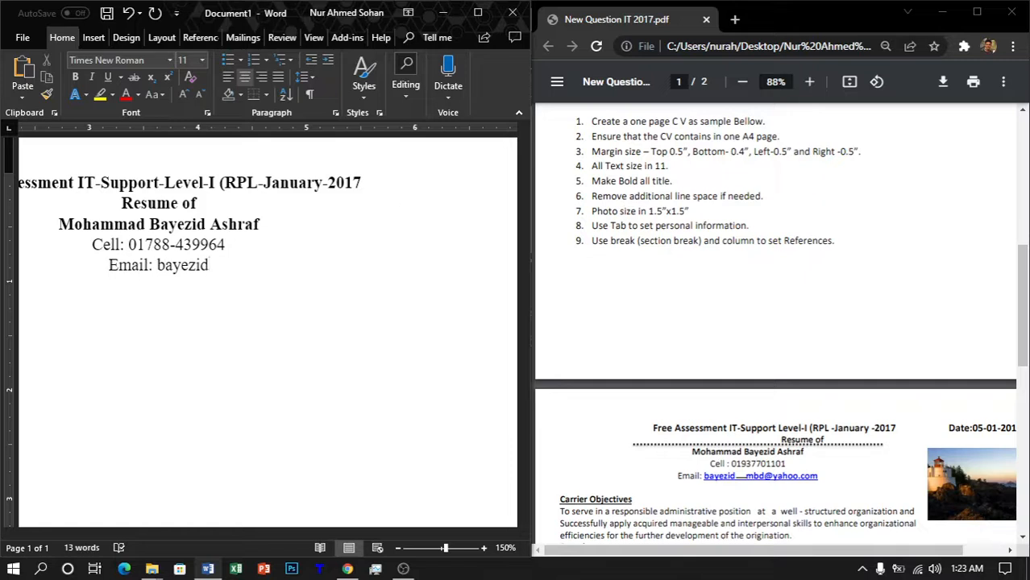
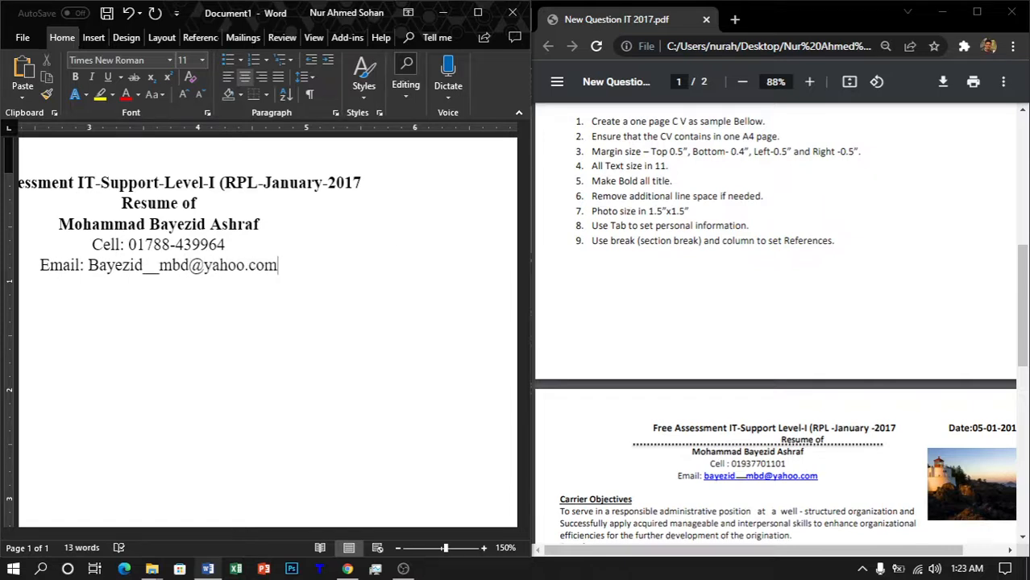
{"action": "key", "text": "Return"}
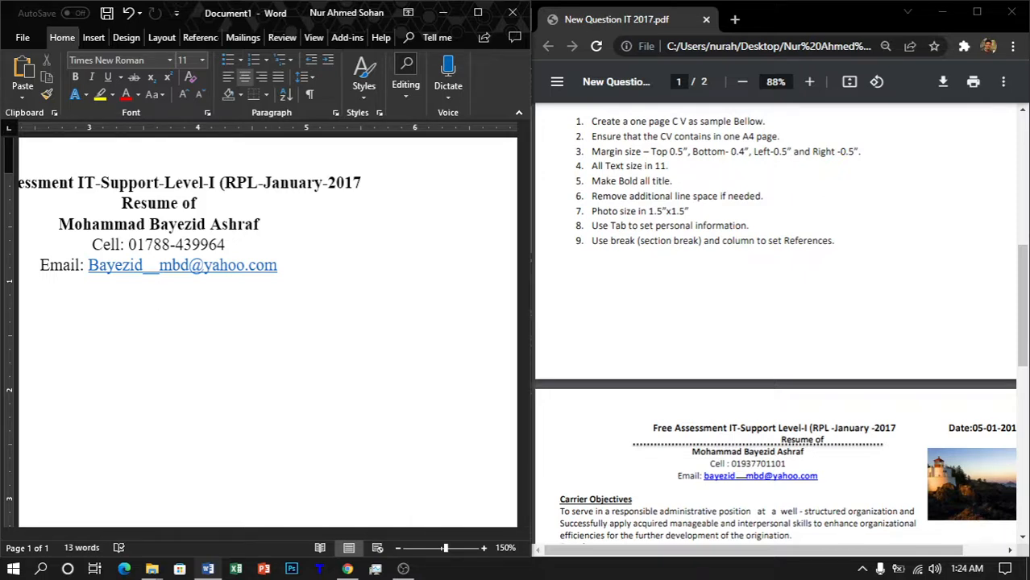
{"action": "scroll", "coordinate": [306, 258], "scroll_direction": "down", "scroll_amount": 5, "text": "ctrl"}
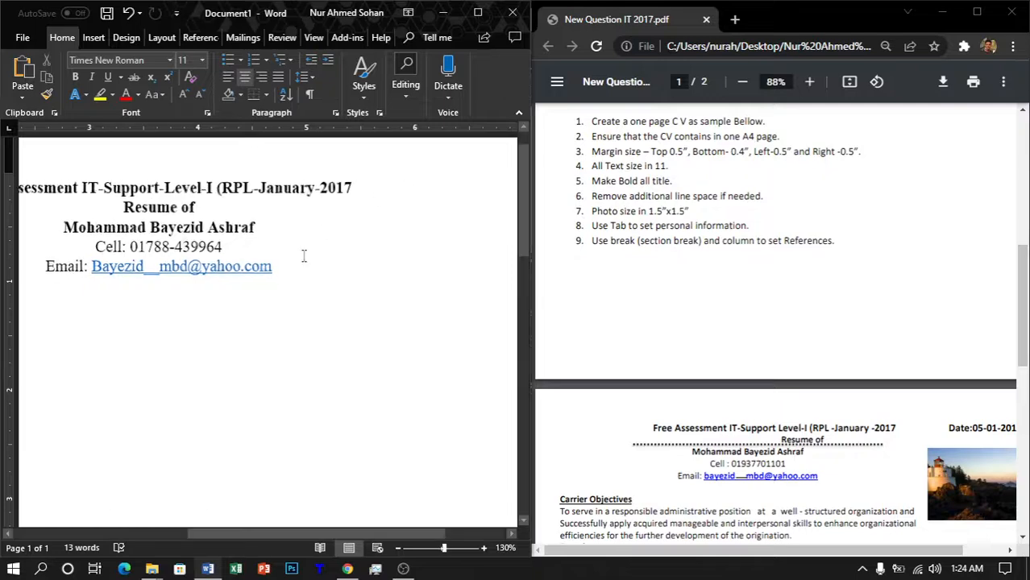
{"action": "scroll", "coordinate": [306, 258], "scroll_direction": "down", "scroll_amount": 2, "text": "ctrl"}
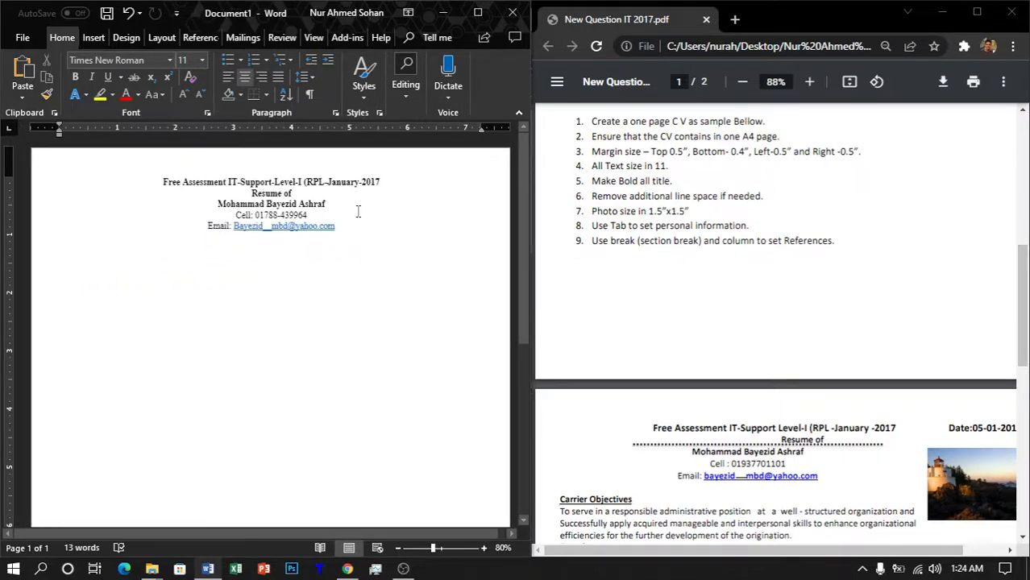
Step: Draw a 1.69-inch square rectangle right of the header as the photo placeholder
{"action": "left_click", "coordinate": [93, 37]}
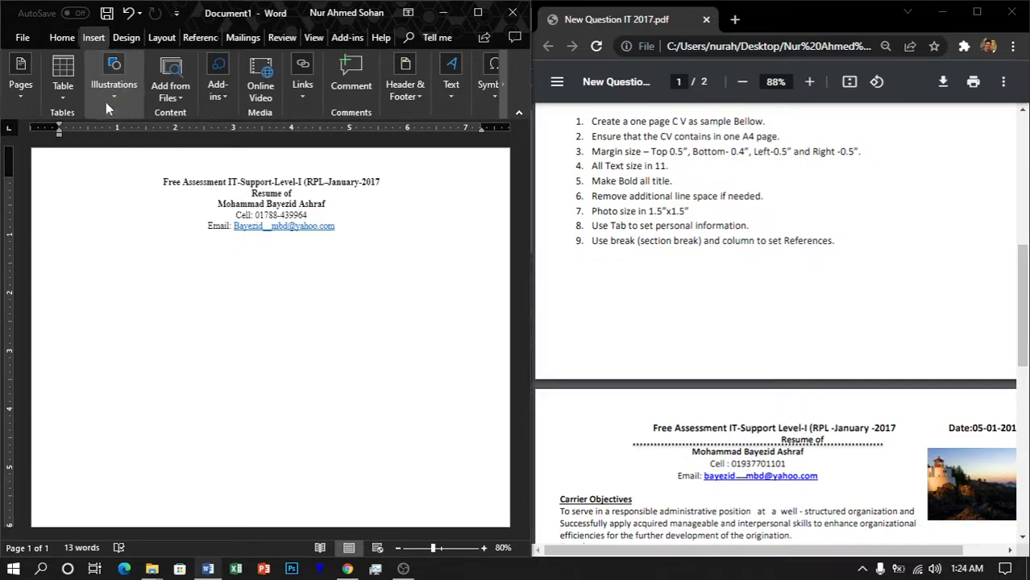
{"action": "left_click", "coordinate": [105, 102]}
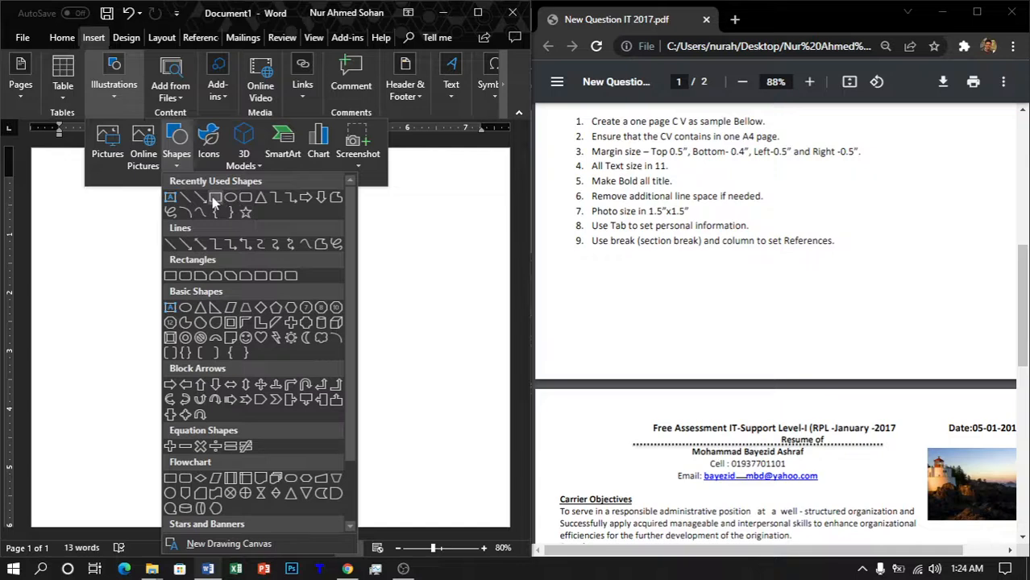
{"action": "left_click", "coordinate": [216, 198]}
{"action": "left_click_drag", "start_coordinate": [378, 201], "coordinate": [477, 296]}
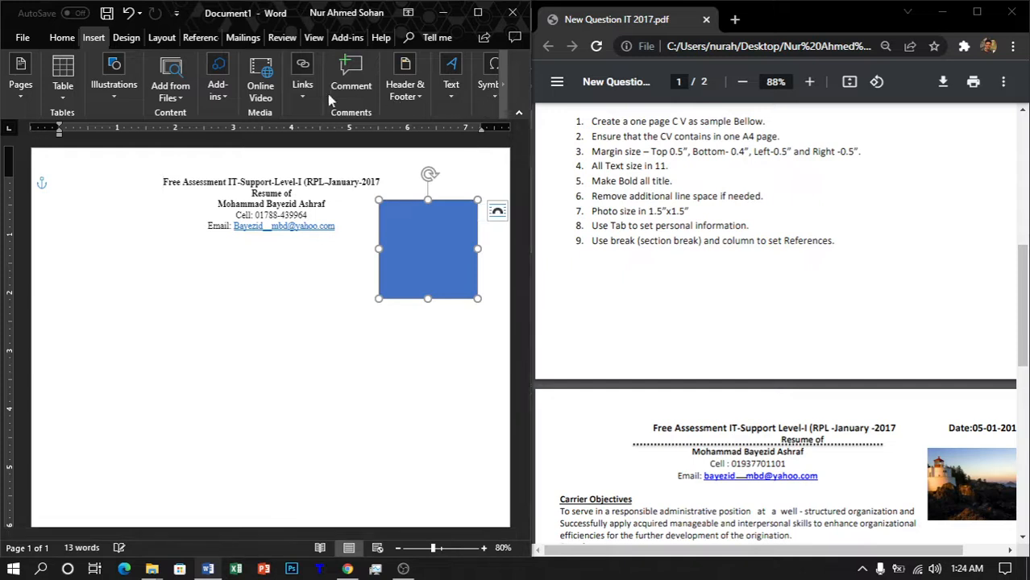
{"action": "left_click", "coordinate": [464, 83]}
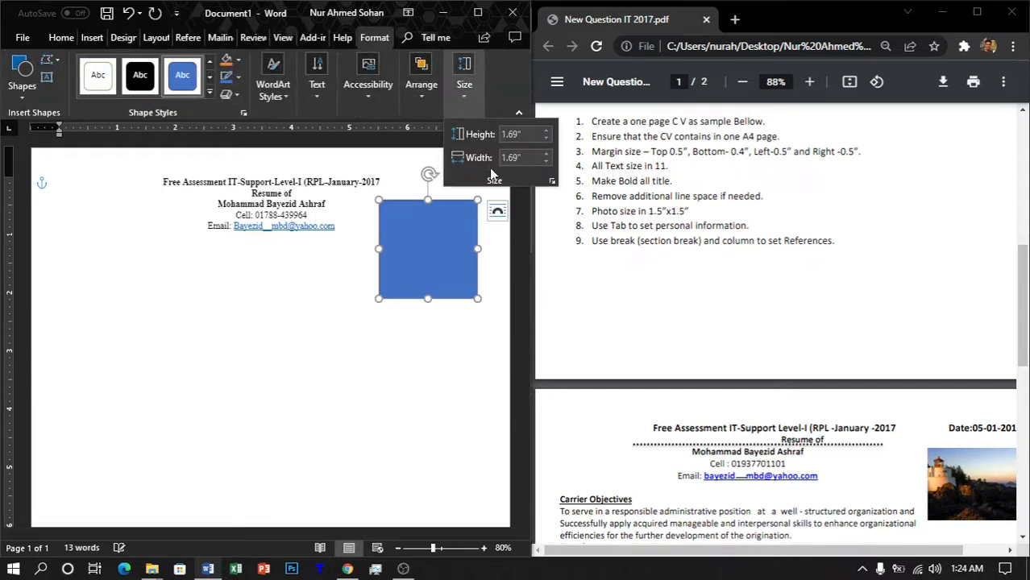
Step: Resize the blue photo placeholder to 1.5" high and 1.5" wide
{"action": "left_click", "coordinate": [528, 135]}
{"action": "type", "text": "1.5"}
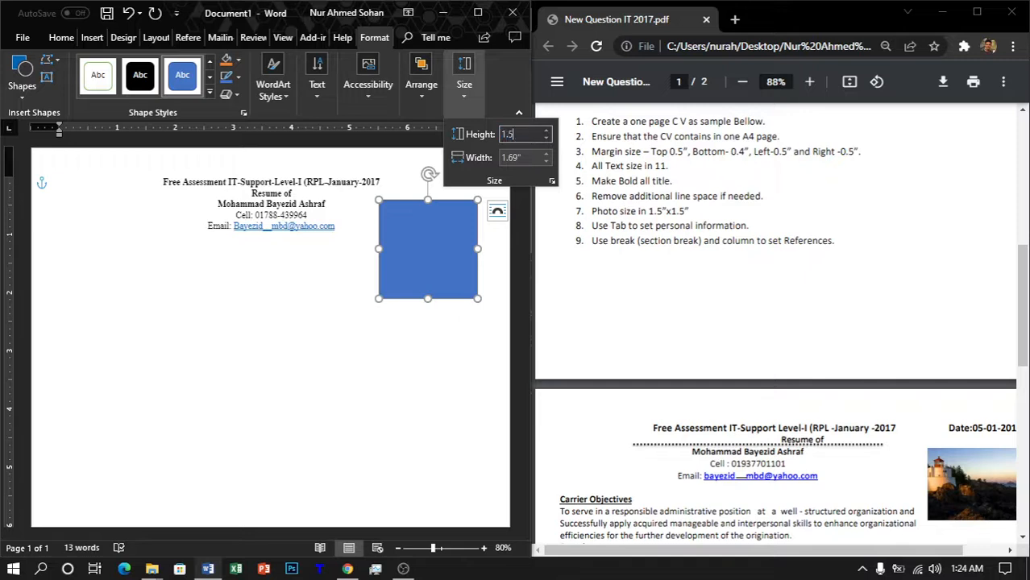
{"action": "key", "text": "Return"}
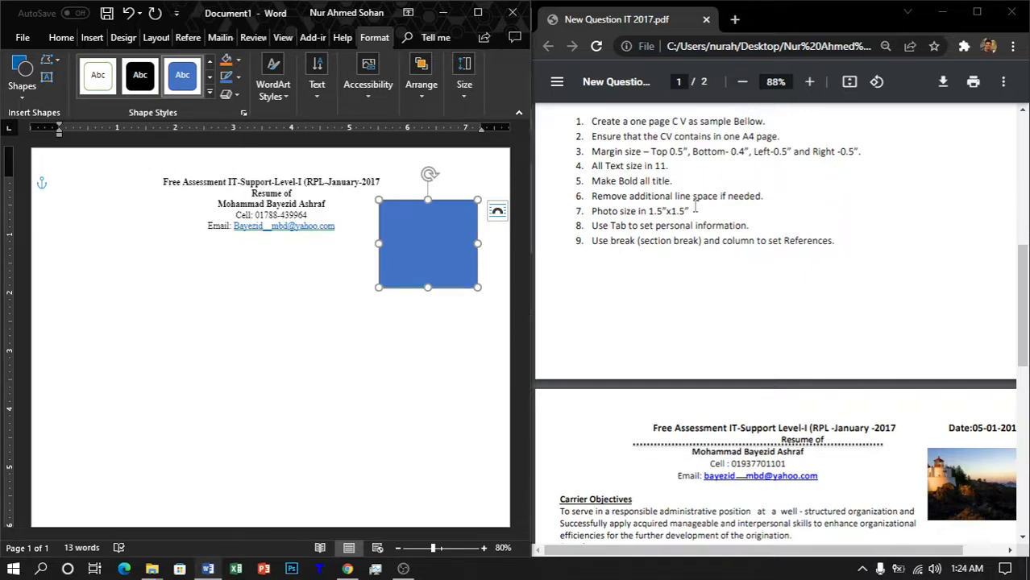
{"action": "left_click", "coordinate": [464, 83]}
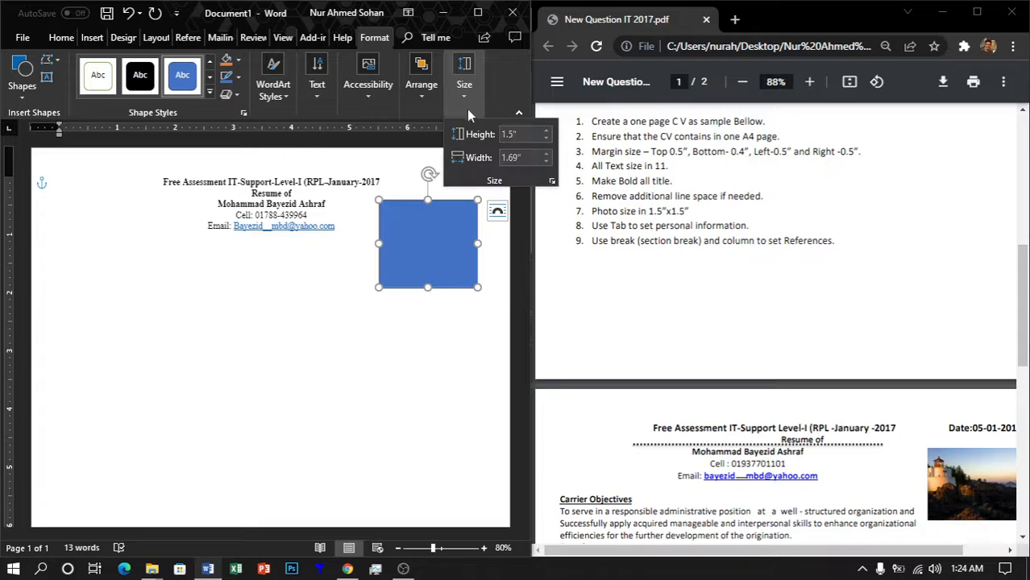
{"action": "left_click", "coordinate": [530, 157]}
{"action": "left_click", "coordinate": [531, 158]}
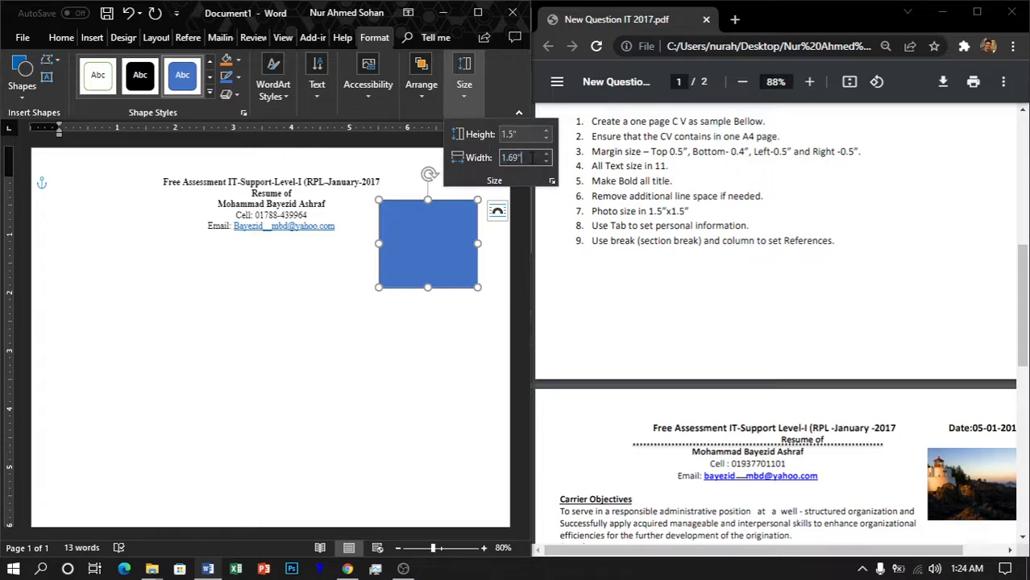
{"action": "key", "text": "BackSpace"}
{"action": "key", "text": "BackSpace"}
{"action": "key", "text": "BackSpace"}
{"action": "type", "text": "5"}
{"action": "key", "text": "Return"}
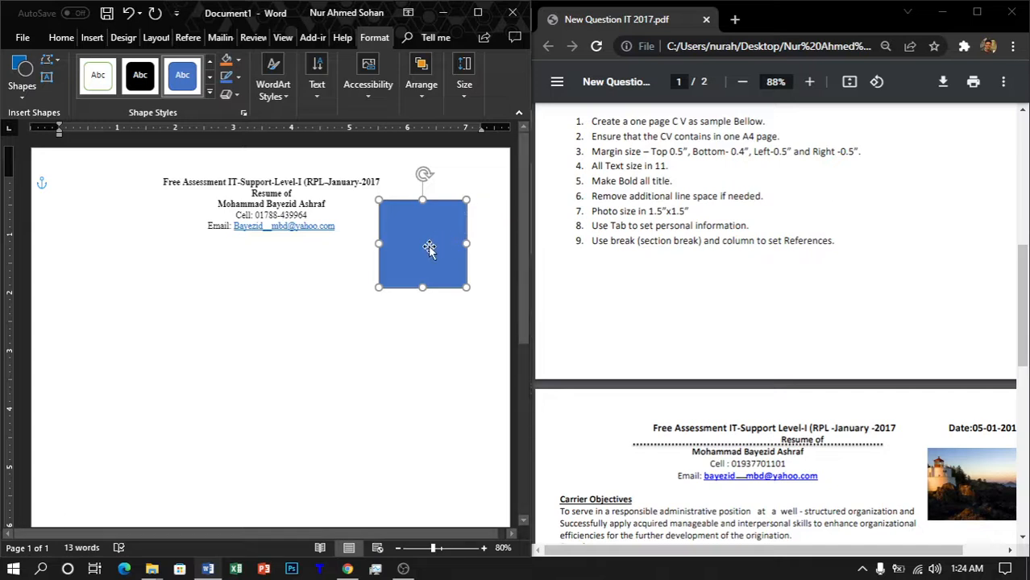
Step: Nudge the placeholder slightly right and fine-tune its vertical position beside the header lines
{"action": "left_click_drag", "start_coordinate": [426, 250], "coordinate": [430, 249]}
{"action": "key", "text": "ctrl+Right"}
{"action": "key", "text": "ctrl+Right"}
{"action": "key", "text": "ctrl+Right"}
{"action": "key", "text": "ctrl+Right"}
{"action": "key", "text": "ctrl+Right"}
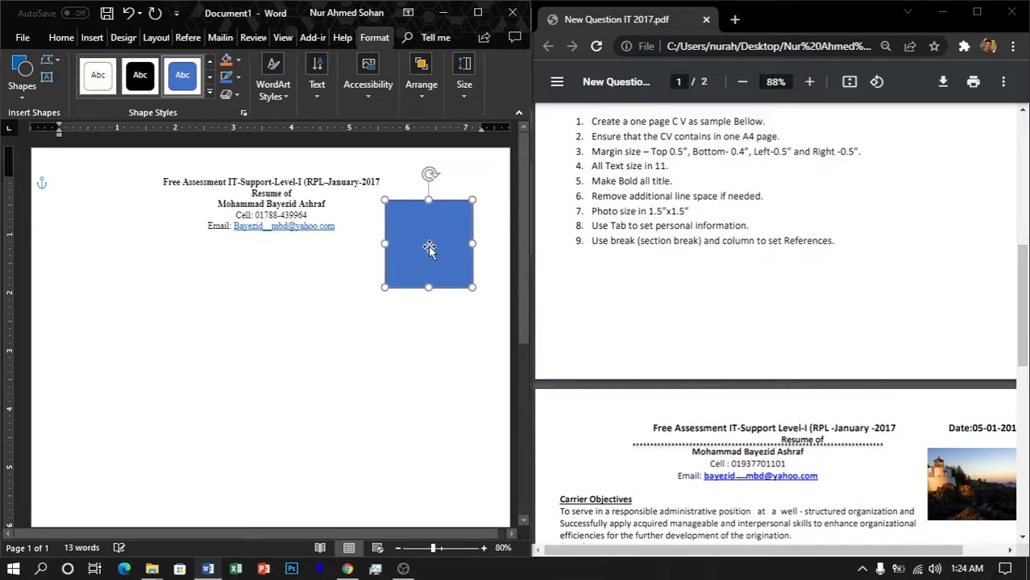
{"action": "key", "text": "ctrl+Up"}
{"action": "key", "text": "ctrl+Up"}
{"action": "key", "text": "ctrl+Up"}
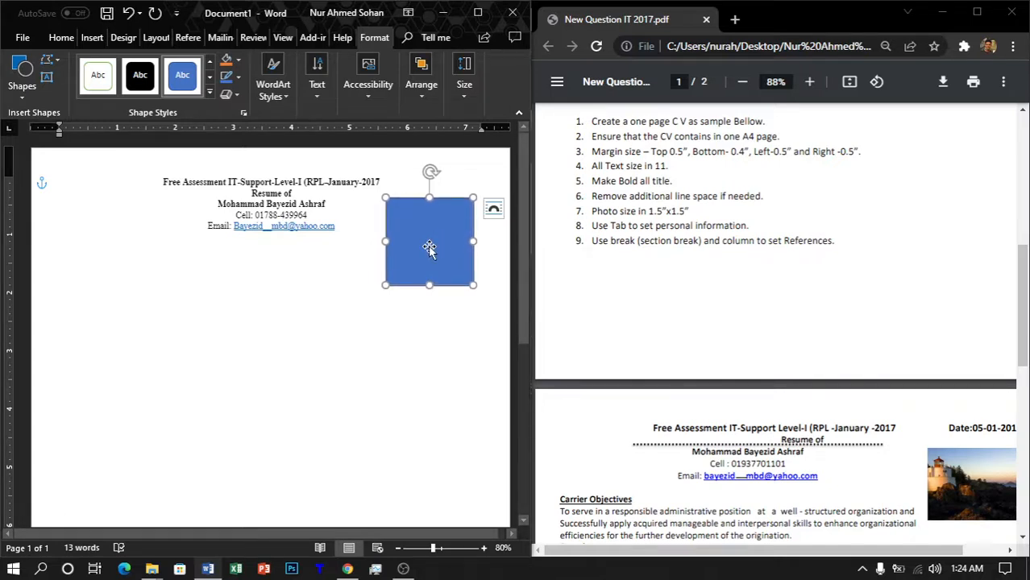
{"action": "key", "text": "ctrl+Down"}
{"action": "key", "text": "ctrl+Up"}
{"action": "key", "text": "ctrl+Down"}
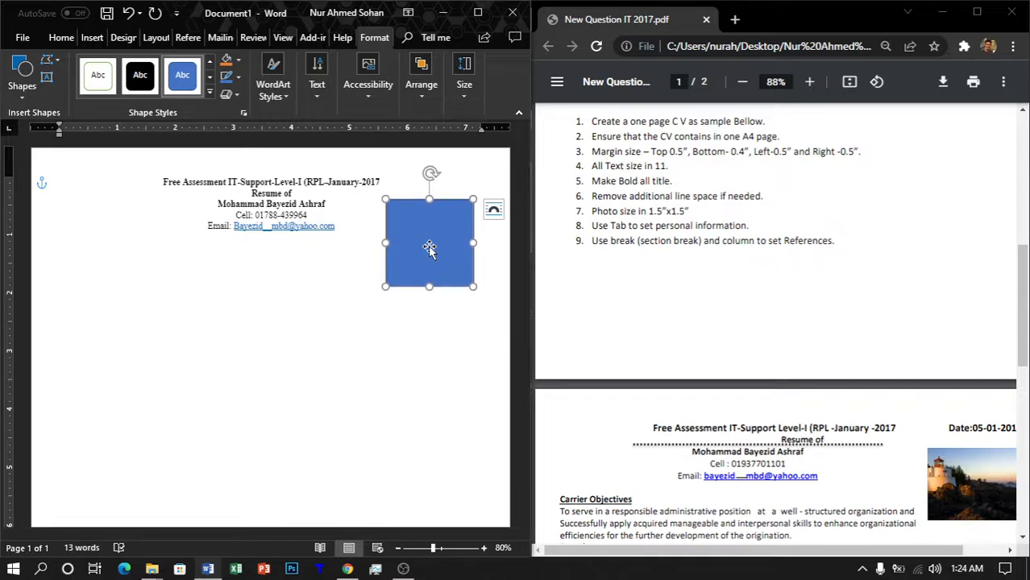
{"action": "key", "text": "ctrl+Down"}
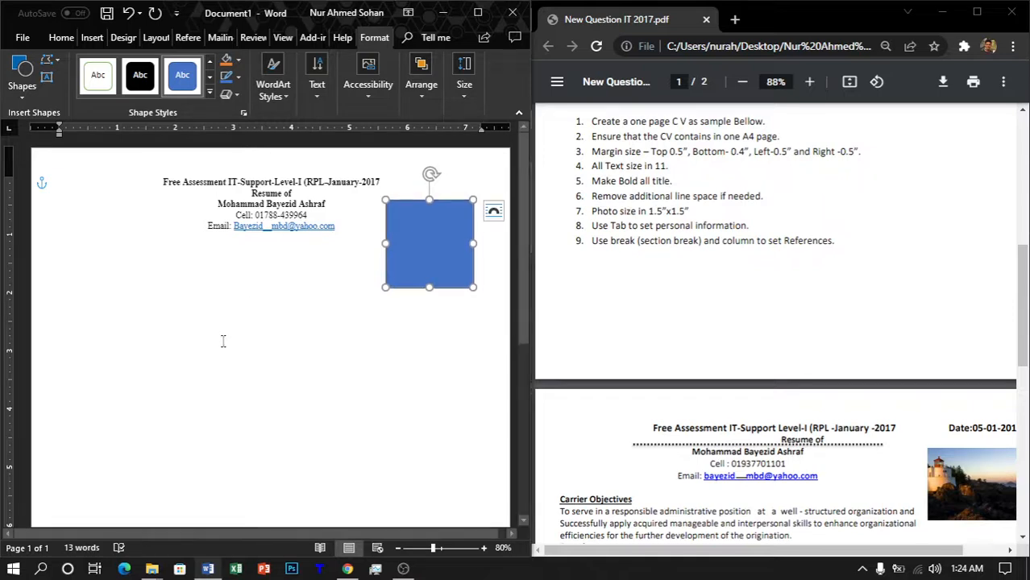
Step: Add a left-aligned, bold, underlined 'Carrer Objectives' heading
{"action": "left_click", "coordinate": [356, 368]}
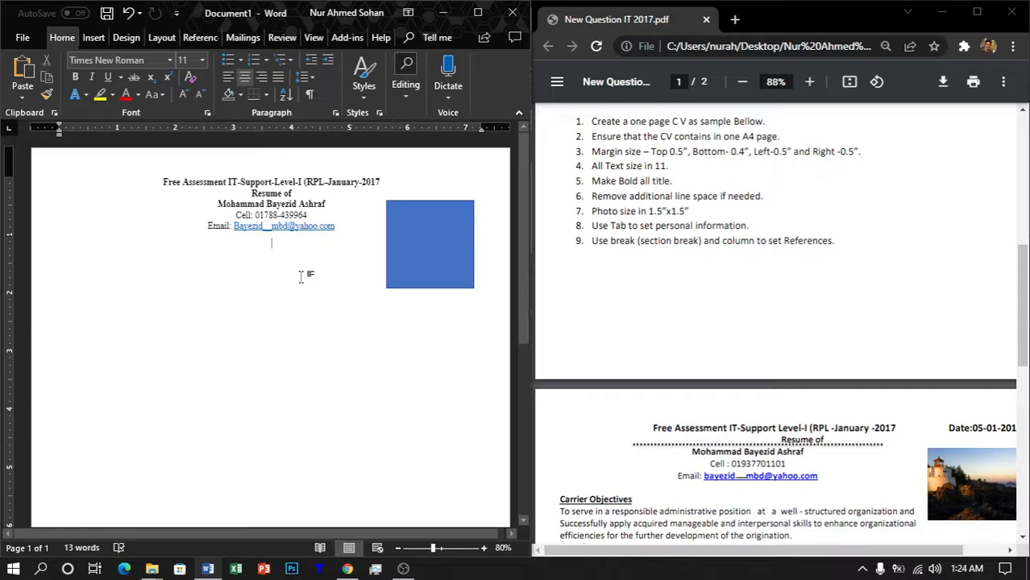
{"action": "key", "text": "ctrl+z"}
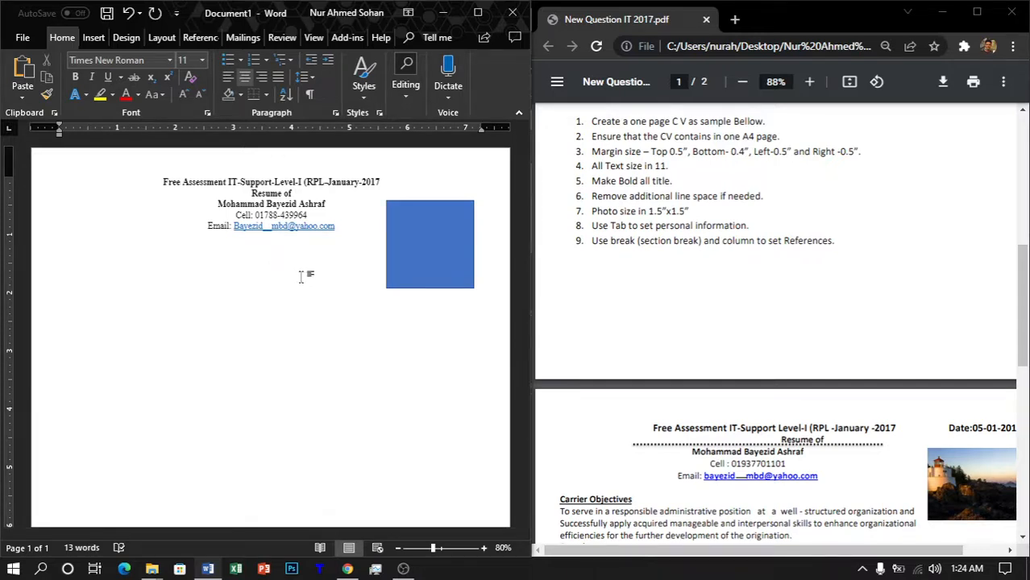
{"action": "key", "text": "ctrl+l"}
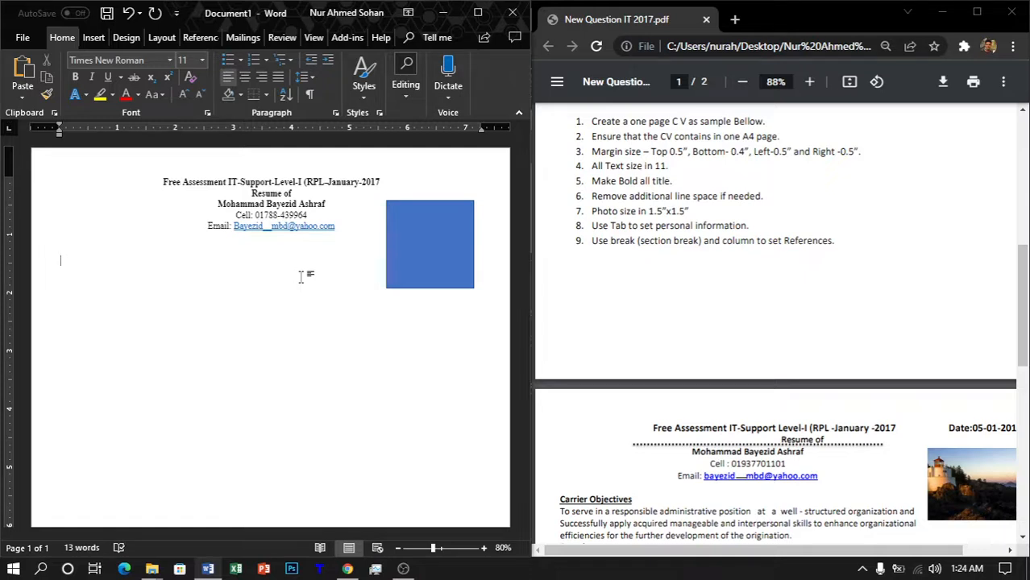
{"action": "key", "text": "ctrl+b"}
{"action": "key", "text": "ctrl+u"}
{"action": "type", "text": "C"}
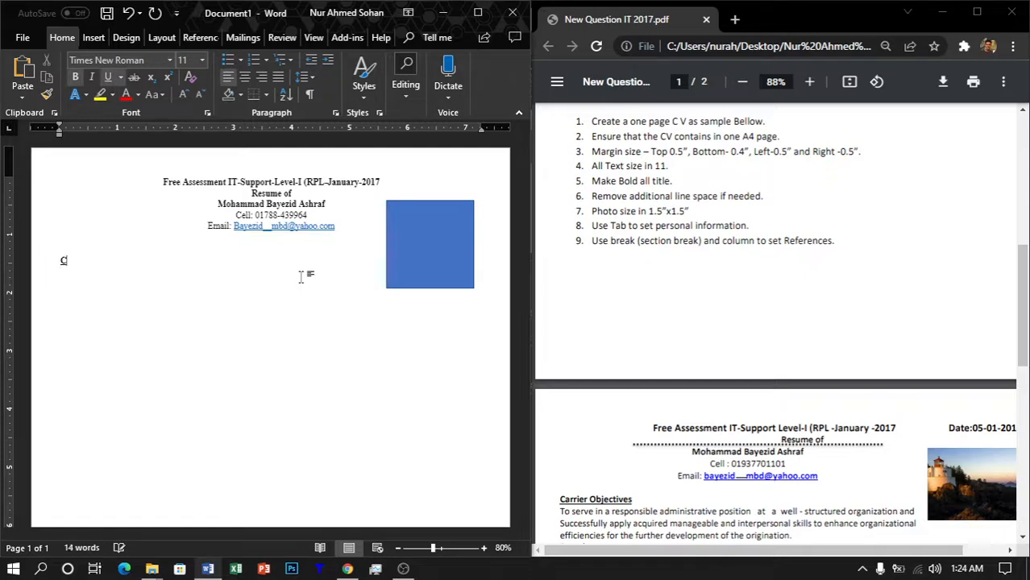
{"action": "type", "text": "arrer Object"}
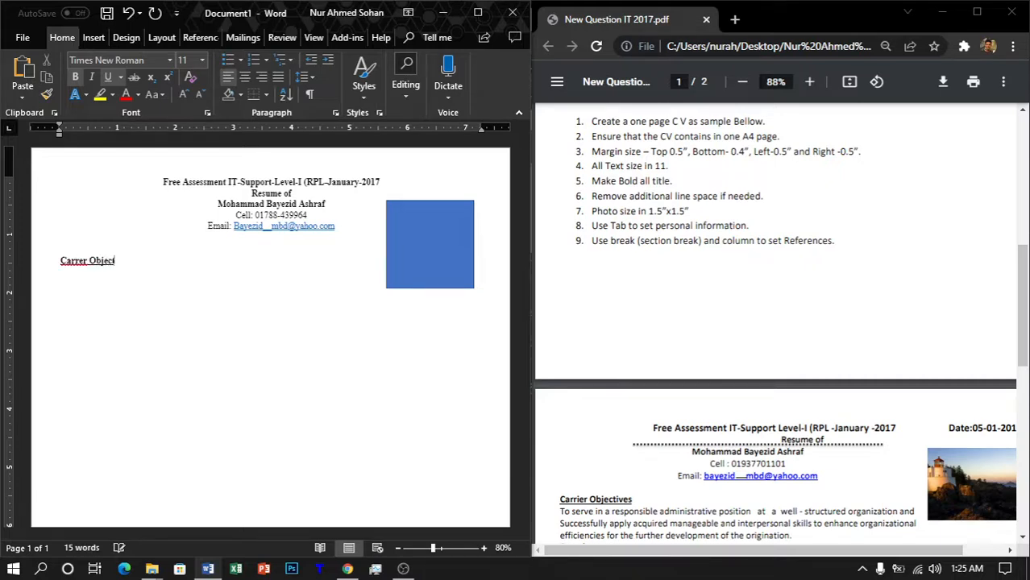
{"action": "type", "text": "ives"}
Step: In plain text, begin the objective: 'To serve in a responsible administrative position at a well-structured organization and succe…'
{"action": "key", "text": "ctrl+b"}
{"action": "key", "text": "ctrl+u"}
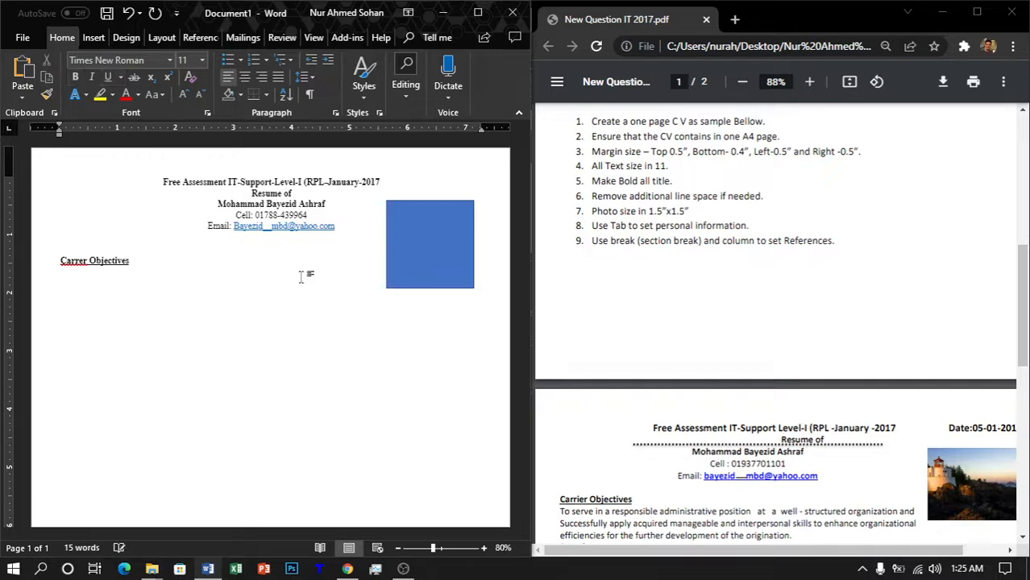
{"action": "type", "text": "To serve a"}
{"action": "key", "text": "BackSpace"}
{"action": "type", "text": "in a"}
{"action": "type", "text": " res"}
{"action": "type", "text": "por"}
{"action": "type", "text": "s"}
{"action": "type", "text": "ible adminit"}
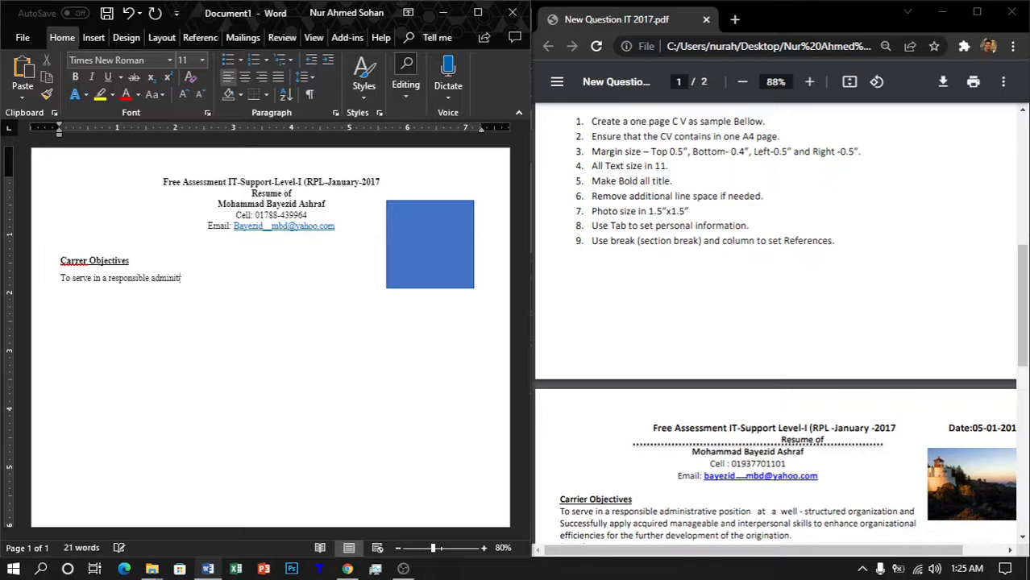
{"action": "key", "text": "BackSpace"}
{"action": "type", "text": "strative position at a well"}
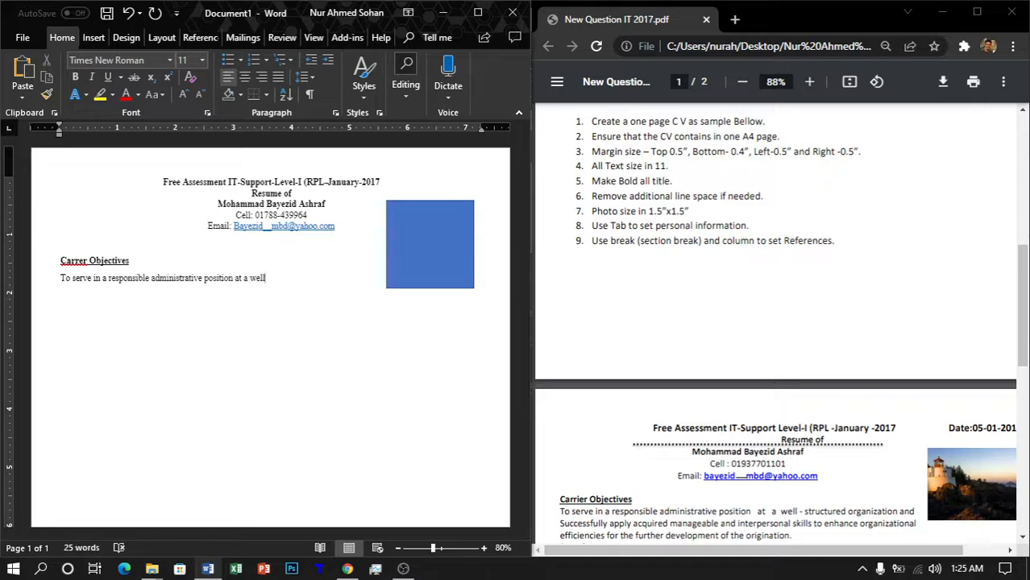
{"action": "type", "text": "-structured organia"}
{"action": "key", "text": "BackSpace"}
{"action": "type", "text": "zation and"}
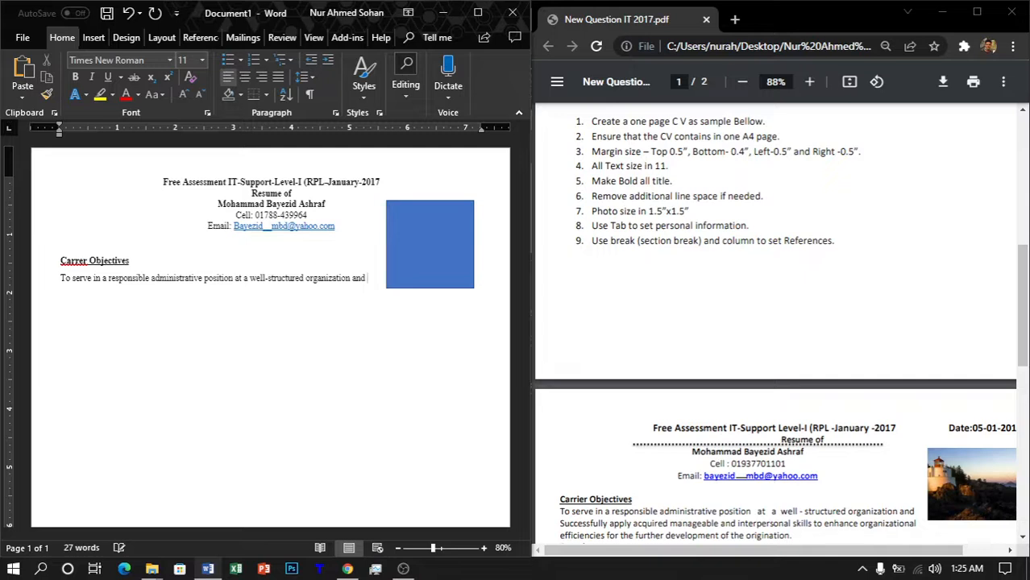
{"action": "type", "text": " succe"}
{"action": "key", "text": "BackSpace"}
{"action": "key", "text": "BackSpace"}
Step: Set the photo placeholder's text wrapping to Square
{"action": "left_click", "coordinate": [418, 246]}
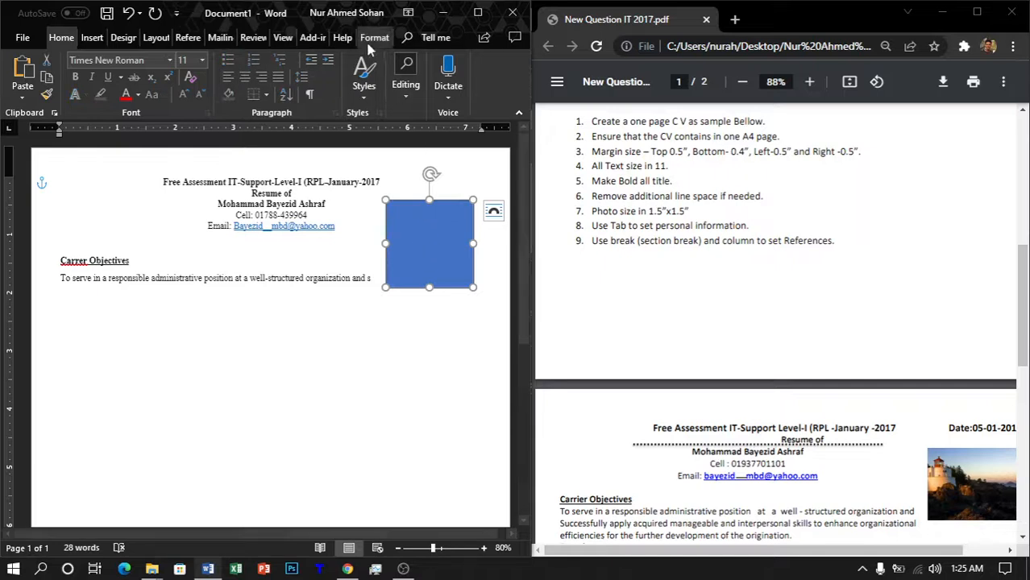
{"action": "left_click", "coordinate": [374, 37]}
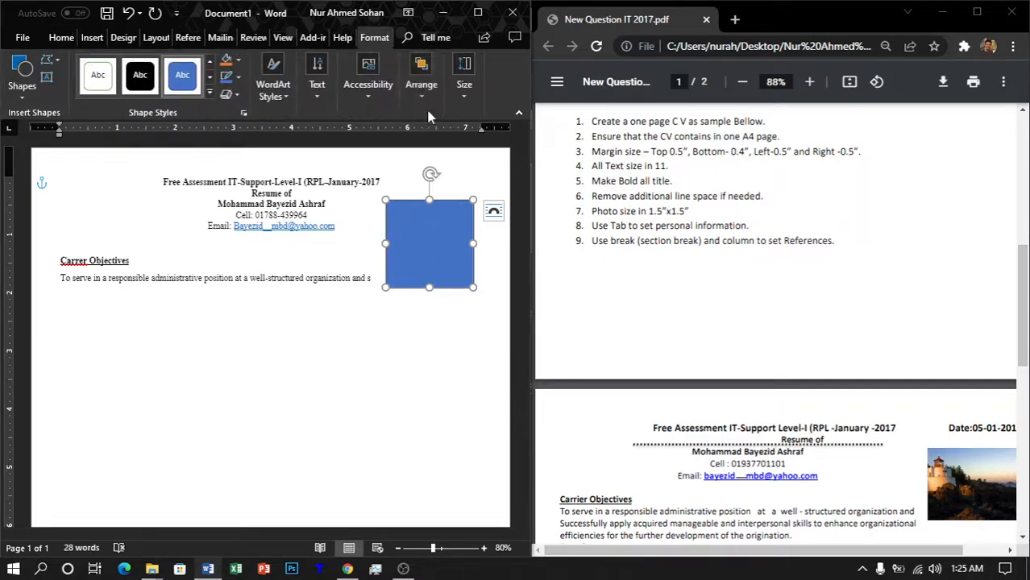
{"action": "left_click", "coordinate": [360, 97]}
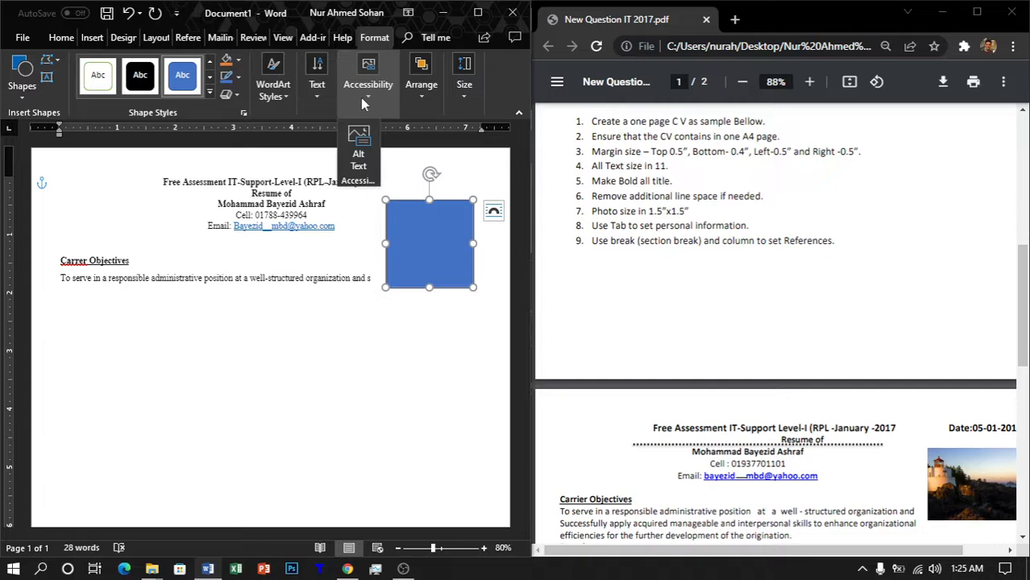
{"action": "left_click", "coordinate": [425, 99]}
{"action": "left_click", "coordinate": [458, 159]}
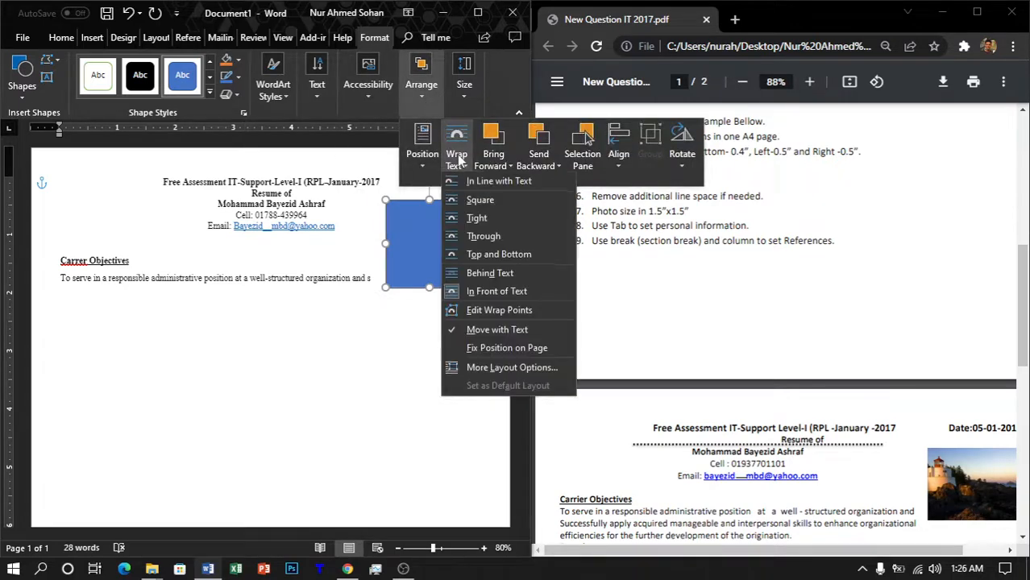
{"action": "left_click", "coordinate": [492, 203]}
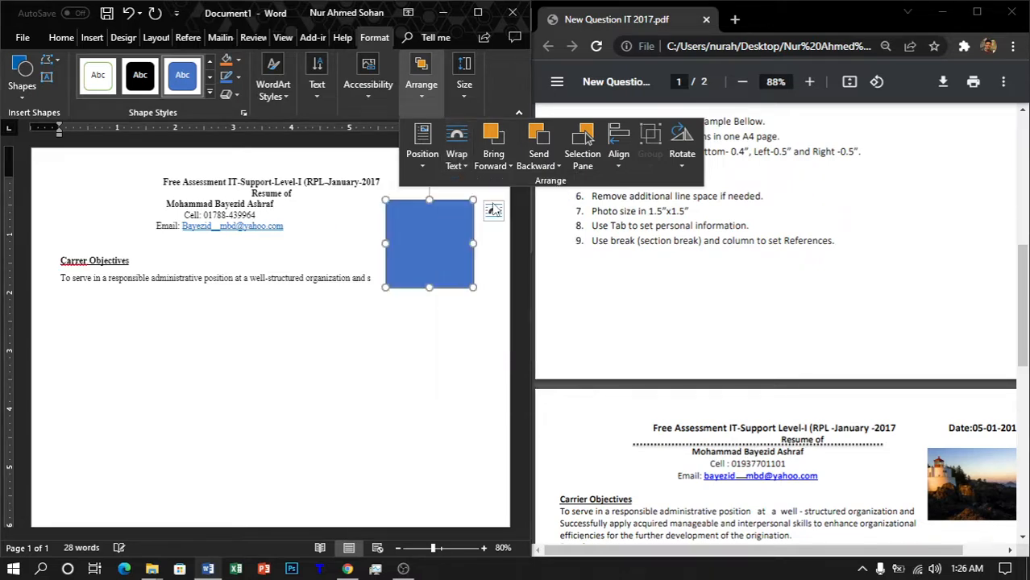
{"action": "left_click", "coordinate": [373, 377]}
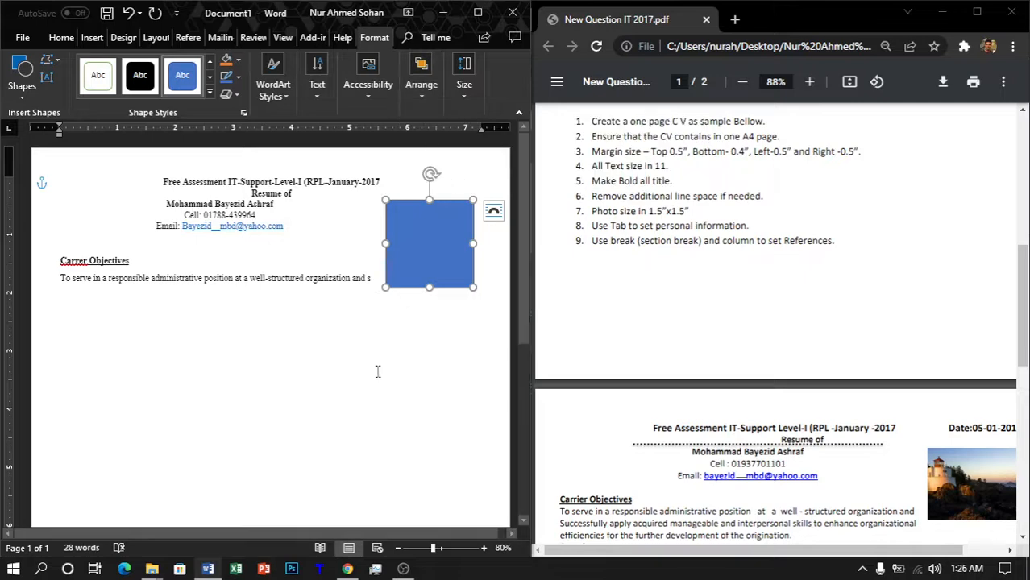
Step: Recheck the placeholder's wrapping options, then put the caret back in the objective sentence
{"action": "scroll", "coordinate": [918, 340], "scroll_direction": "down", "scroll_amount": 3}
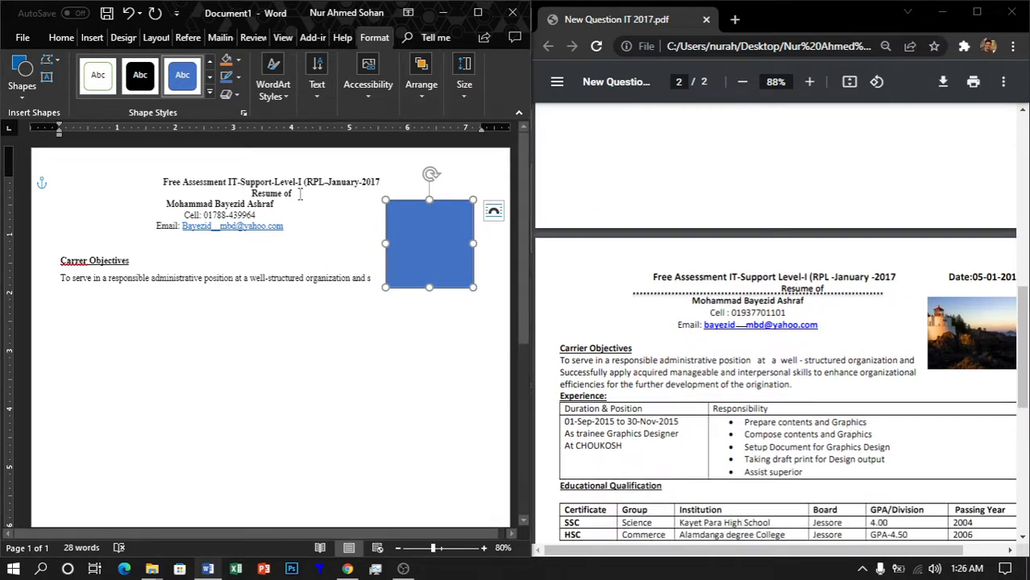
{"action": "left_click", "coordinate": [371, 282]}
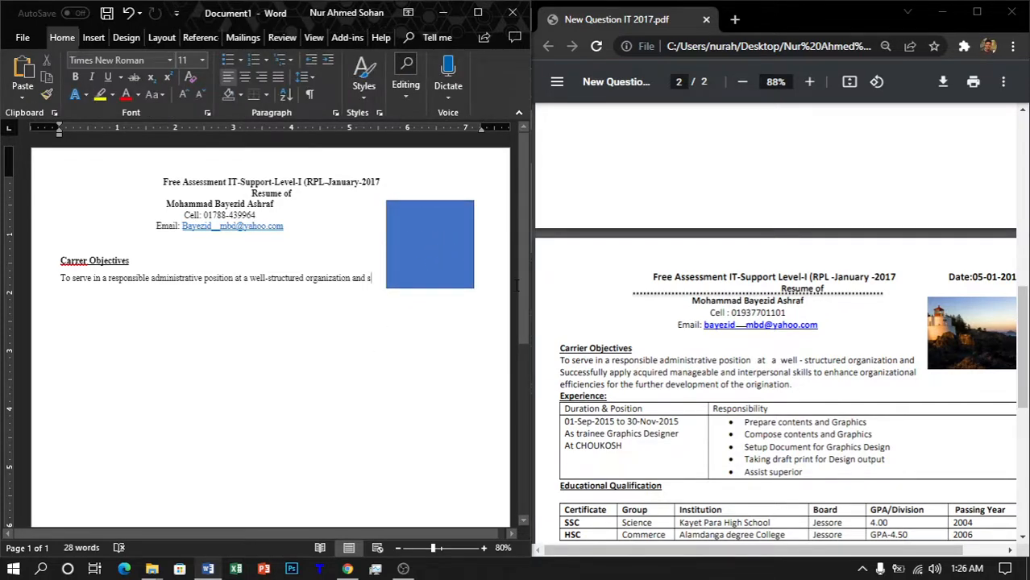
{"action": "left_click", "coordinate": [452, 247]}
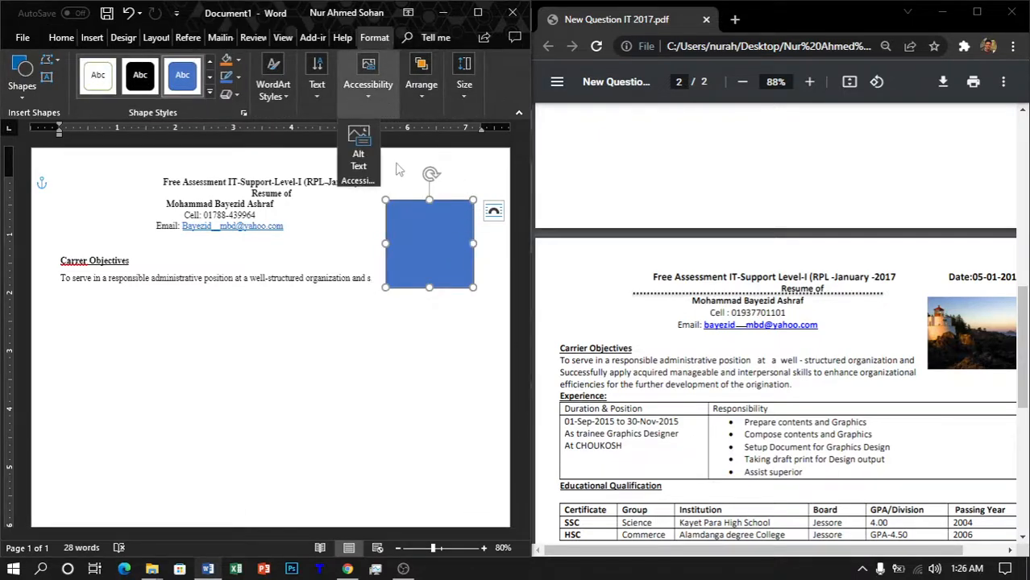
{"action": "left_click", "coordinate": [417, 87]}
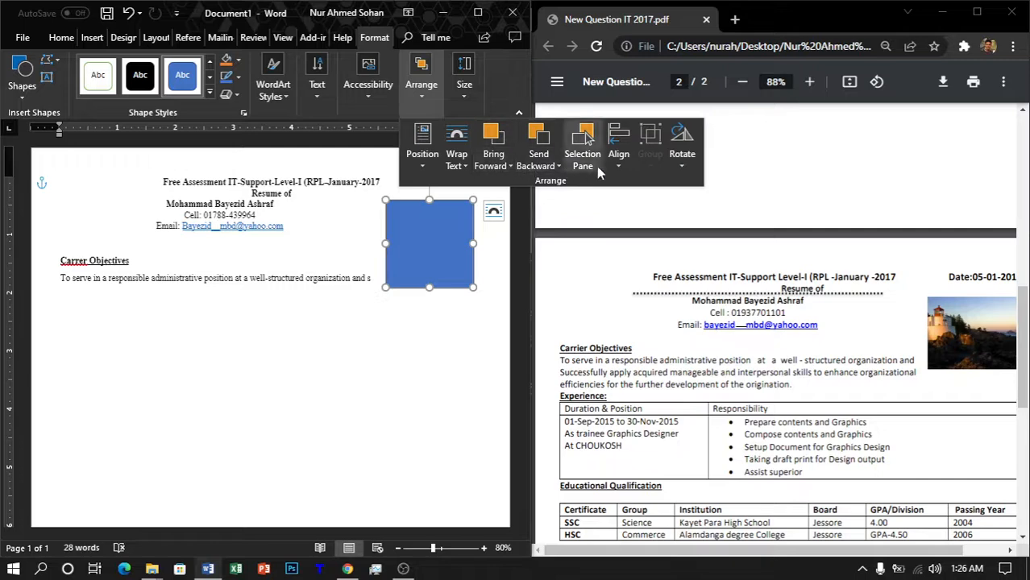
{"action": "left_click", "coordinate": [456, 166]}
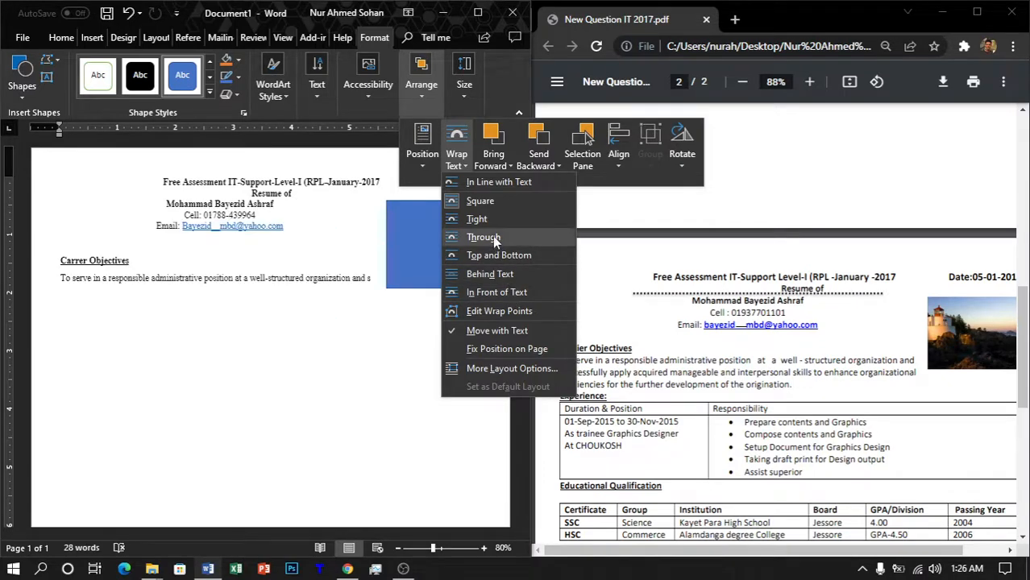
{"action": "left_click", "coordinate": [299, 312]}
{"action": "left_click", "coordinate": [381, 278]}
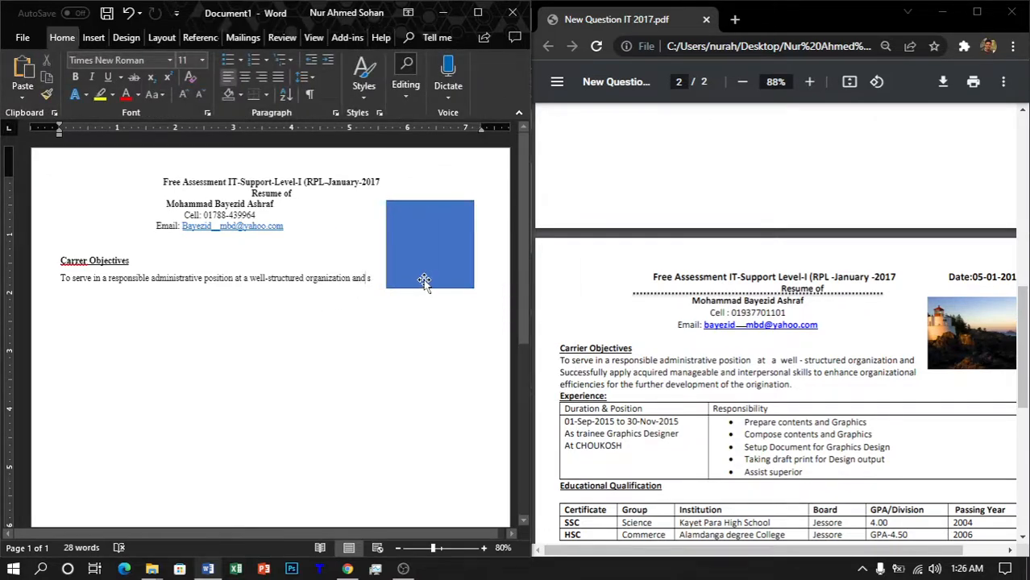
Step: Finish the objective with '…apply acquired manageable and interpersonal skills…for the further development of the organization.'
{"action": "key", "text": "Right"}
{"action": "key", "text": "Right"}
{"action": "type", "text": "suc"}
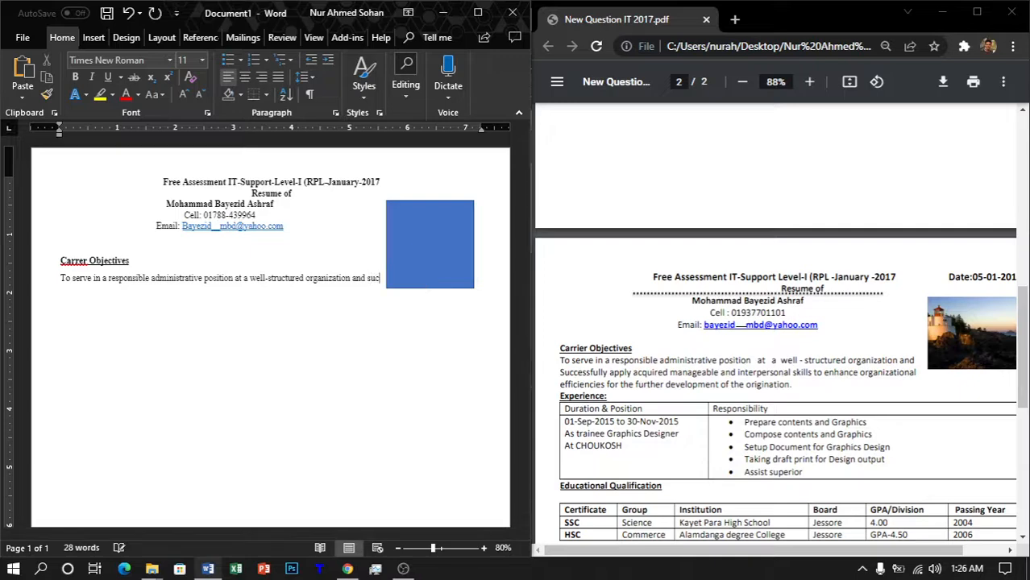
{"action": "type", "text": "cessfully appl"}
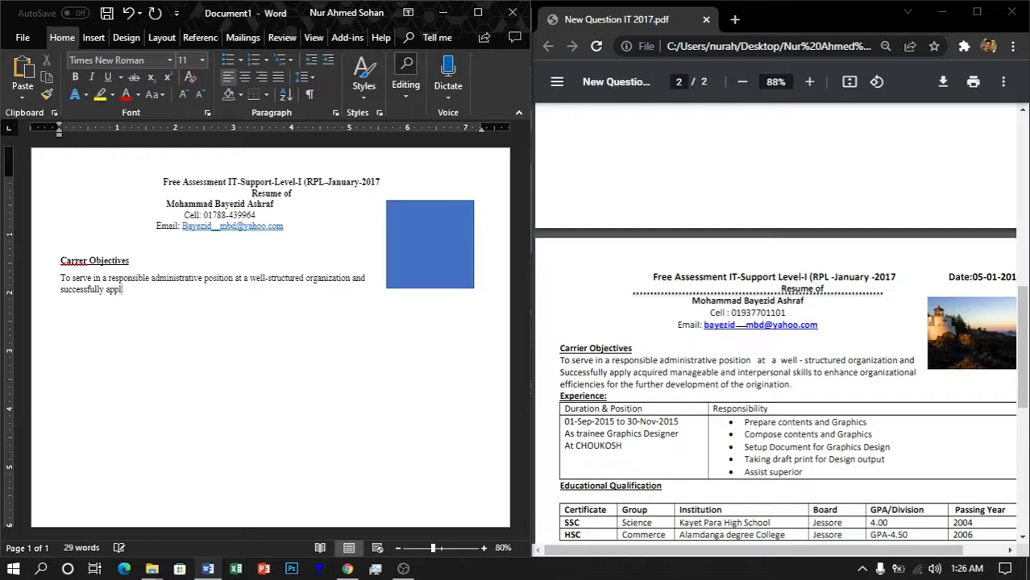
{"action": "type", "text": "y acquired manageable "}
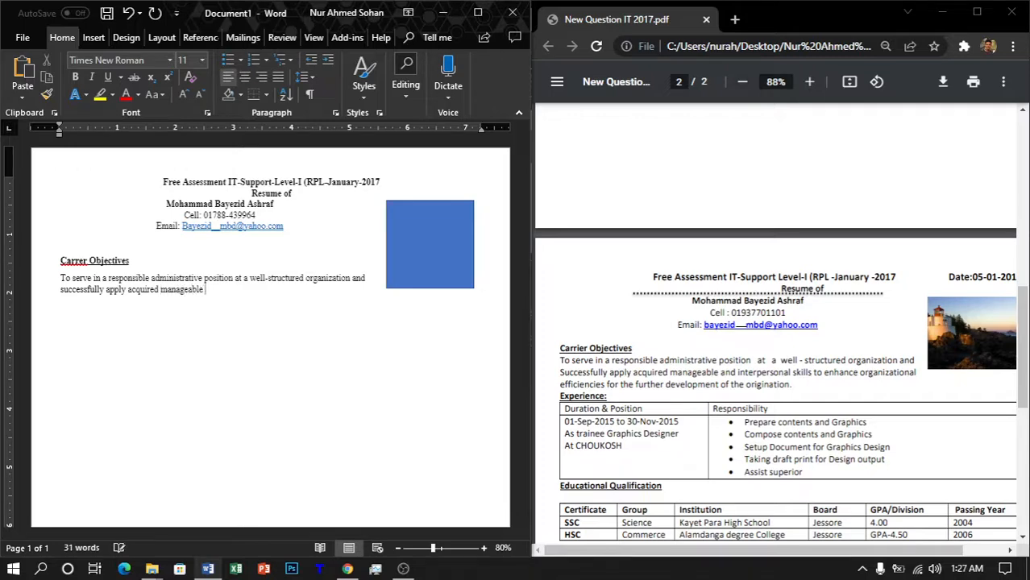
{"action": "type", "text": "and interpersonal skills to enha"}
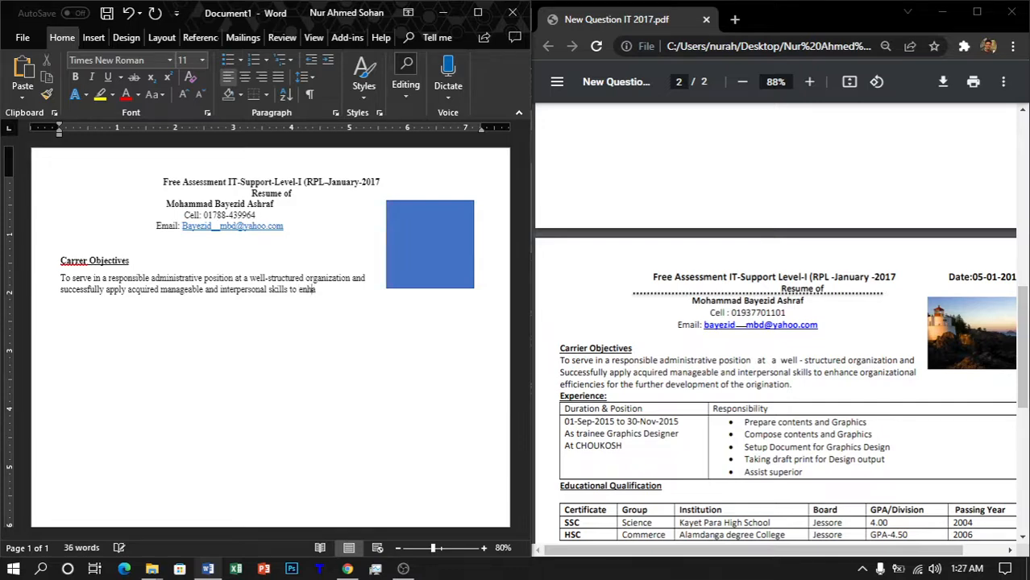
{"action": "type", "text": "nce or"}
{"action": "type", "text": "gani"}
{"action": "type", "text": "zational"}
{"action": "type", "text": " eff"}
{"action": "type", "text": "iencie"}
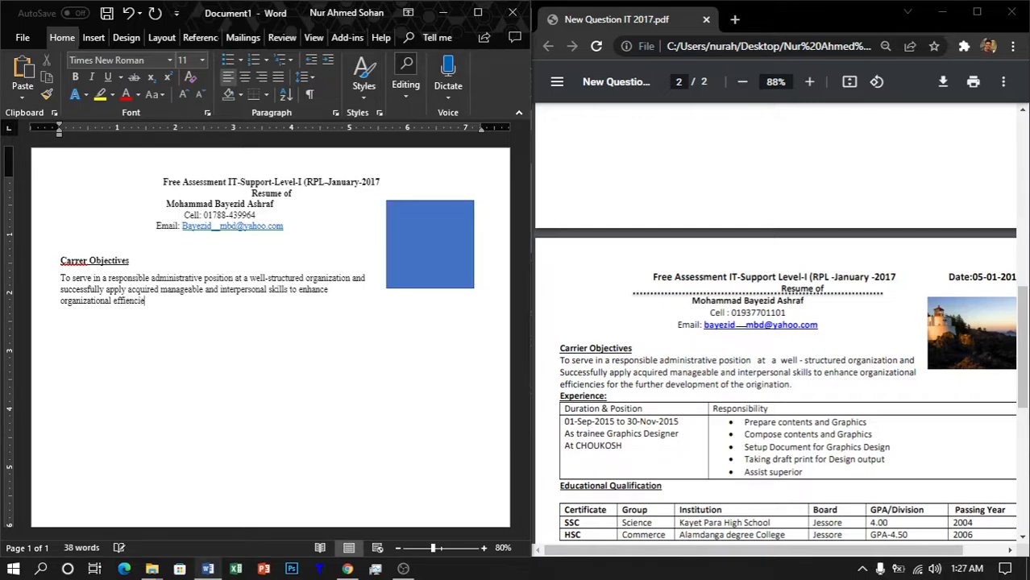
{"action": "type", "text": "s for the further "}
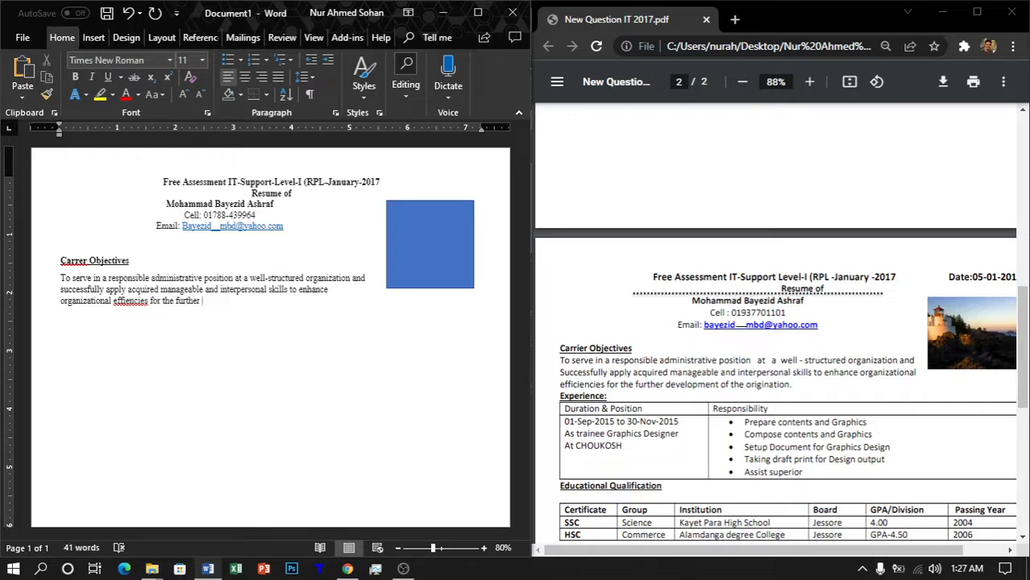
{"action": "type", "text": "development of the organization."}
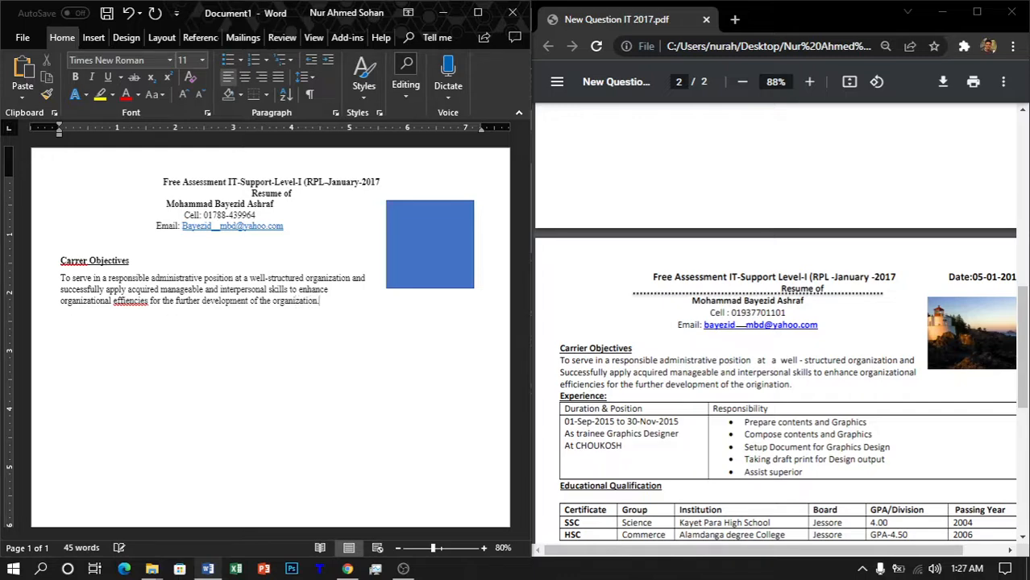
Step: Justify the whole objective paragraph with Ctrl+J, then select the Carrer Objectives heading
{"action": "key", "text": "shift+Up"}
{"action": "key", "text": "shift+Left"}
{"action": "key", "text": "shift+Left"}
{"action": "key", "text": "shift+Up"}
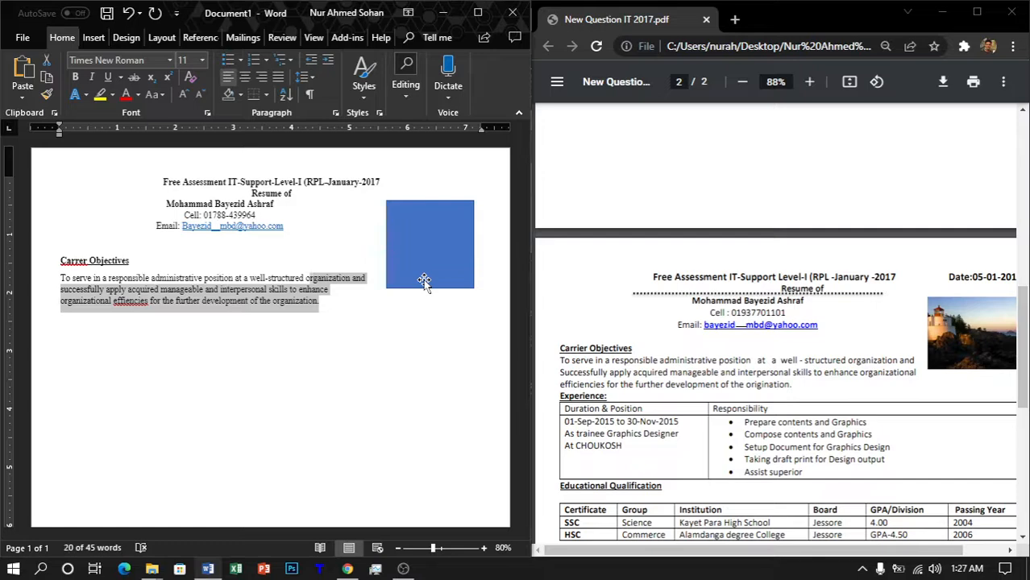
{"action": "key", "text": "shift+Left"}
{"action": "key", "text": "shift+Left"}
{"action": "key", "text": "shift+Left"}
{"action": "key", "text": "shift+Left"}
{"action": "key", "text": "shift+Left"}
{"action": "key", "text": "shift+Left"}
{"action": "key", "text": "shift+Left"}
{"action": "key", "text": "shift+Left"}
{"action": "key", "text": "shift+Left"}
{"action": "key", "text": "shift+Left"}
{"action": "key", "text": "shift+Left"}
{"action": "key", "text": "shift+Left"}
{"action": "key", "text": "shift+Left"}
{"action": "key", "text": "shift+Left"}
{"action": "key", "text": "shift+Left"}
{"action": "key", "text": "shift+Left"}
{"action": "key", "text": "shift+Left"}
{"action": "key", "text": "shift+Left"}
{"action": "key", "text": "shift+Left"}
{"action": "key", "text": "shift+Left"}
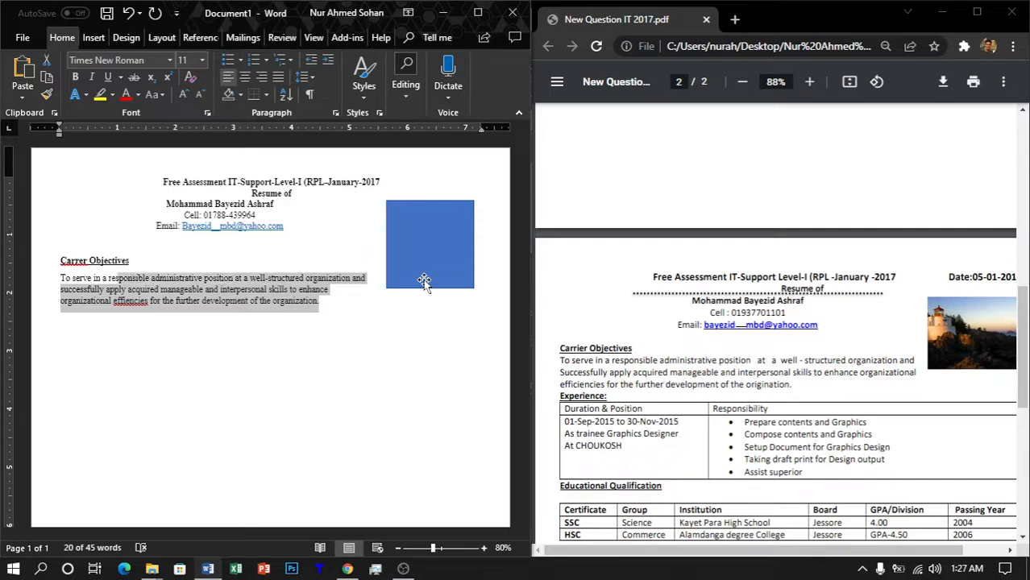
{"action": "key", "text": "shift+Left"}
{"action": "key", "text": "shift+Left"}
{"action": "key", "text": "shift+Left"}
{"action": "key", "text": "shift+Left"}
{"action": "key", "text": "shift+Left"}
{"action": "key", "text": "shift+Left"}
{"action": "key", "text": "shift+Left"}
{"action": "key", "text": "shift+Left"}
{"action": "key", "text": "shift+Left"}
{"action": "key", "text": "shift+Left"}
{"action": "key", "text": "shift+Left"}
{"action": "key", "text": "shift+Left"}
{"action": "key", "text": "shift+Left"}
{"action": "key", "text": "shift+Left"}
{"action": "key", "text": "shift+Left"}
{"action": "key", "text": "shift+Left"}
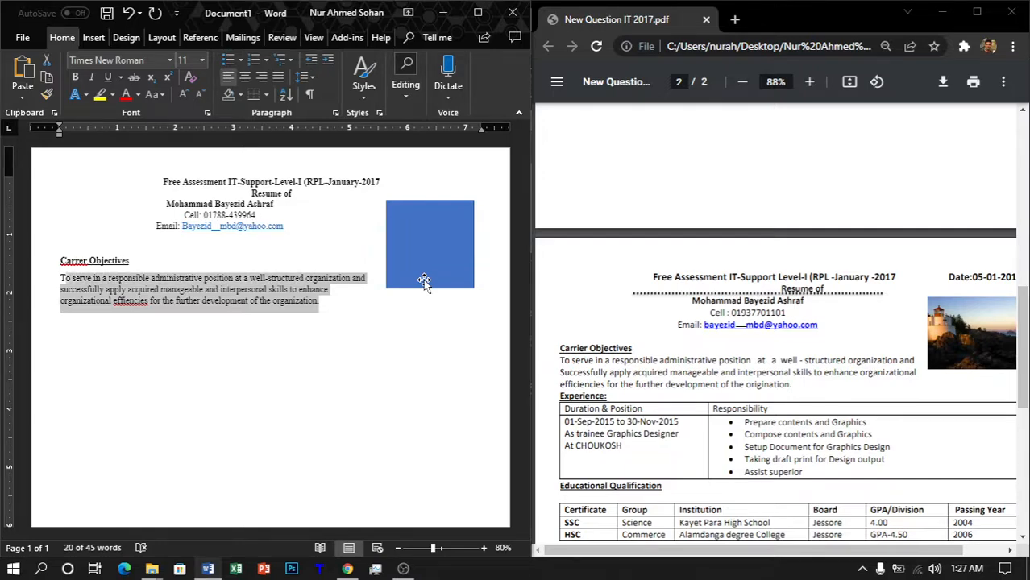
{"action": "key", "text": "shift+Left"}
{"action": "key", "text": "ctrl+j"}
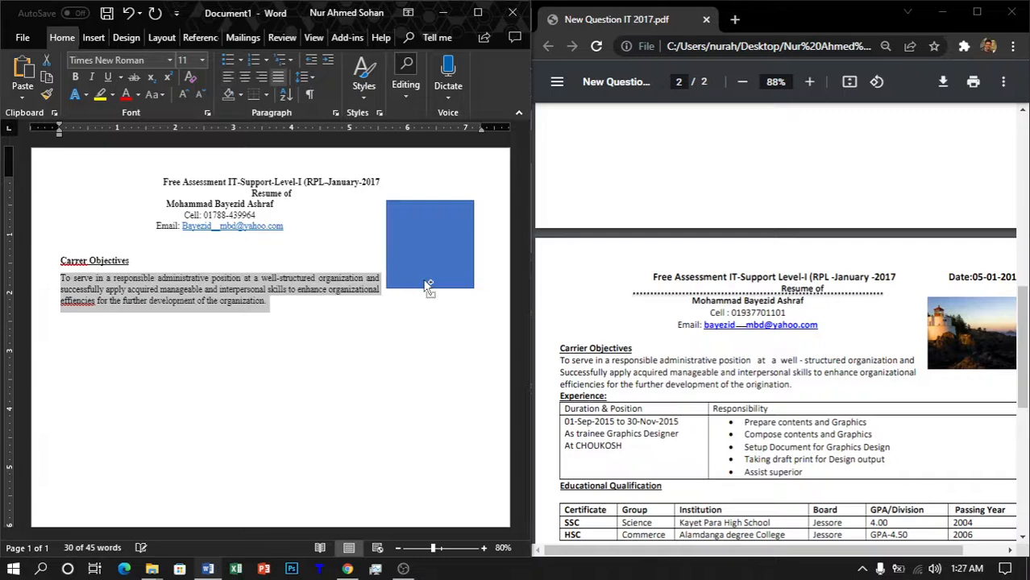
{"action": "key", "text": "Right"}
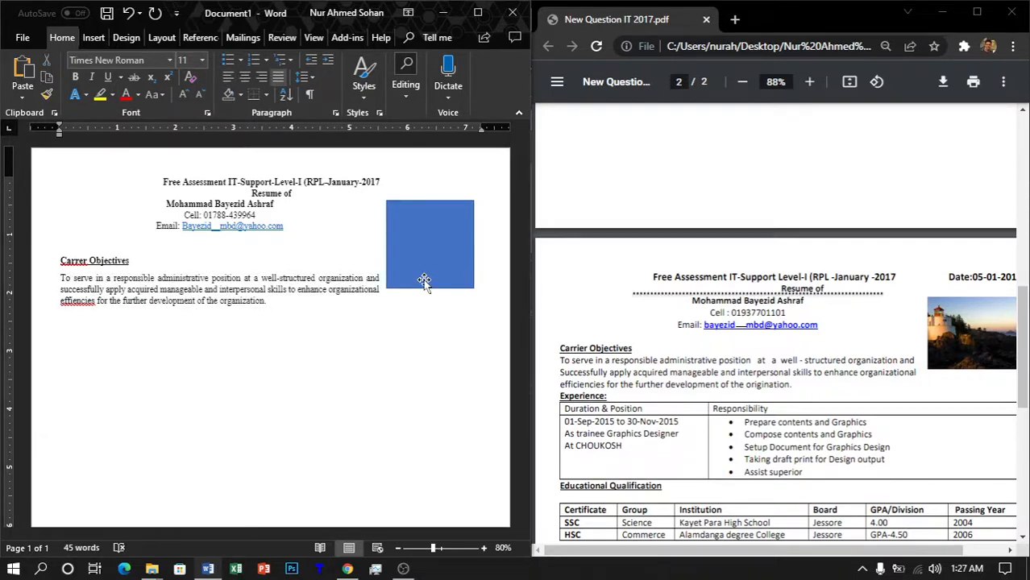
{"action": "key", "text": "Up"}
{"action": "key", "text": "Up"}
{"action": "key", "text": "Up"}
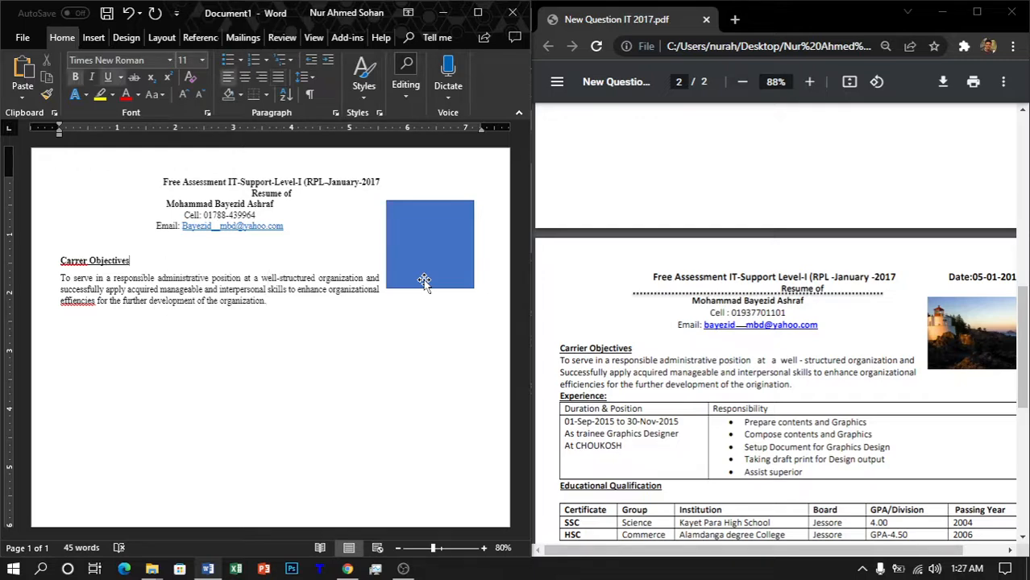
{"action": "key", "text": "shift+Left"}
{"action": "key", "text": "shift+Left"}
{"action": "key", "text": "shift+Left"}
{"action": "key", "text": "shift+Left"}
{"action": "key", "text": "shift+Left"}
{"action": "key", "text": "shift+Left"}
{"action": "key", "text": "shift+Left"}
{"action": "key", "text": "shift+Left"}
{"action": "key", "text": "shift+Left"}
{"action": "key", "text": "shift+Left"}
{"action": "key", "text": "shift+Left"}
{"action": "key", "text": "shift+Left"}
{"action": "key", "text": "shift+Left"}
{"action": "key", "text": "shift+Left"}
{"action": "key", "text": "shift+Left"}
{"action": "key", "text": "shift+Left"}
{"action": "key", "text": "shift+Left"}
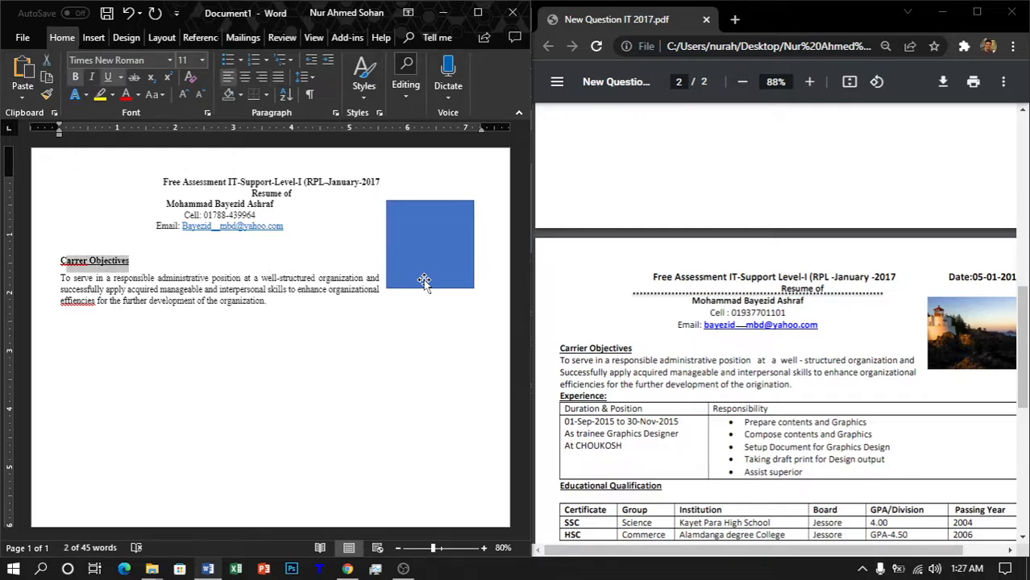
Step: Paste the heading on a new line below the paragraph and retype it as 'Experience:'
{"action": "key", "text": "Down"}
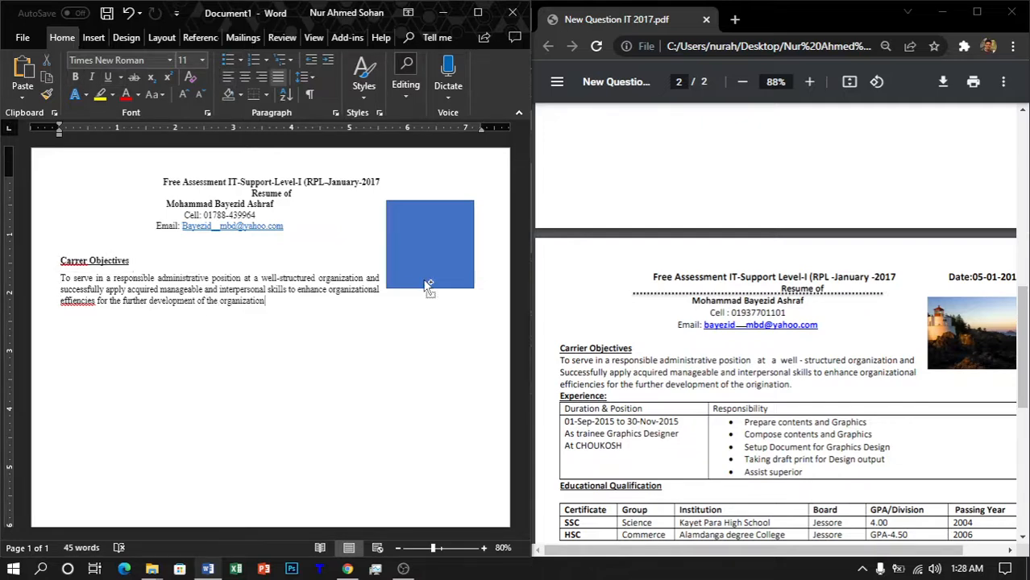
{"action": "key", "text": "Return"}
{"action": "key", "text": "ctrl+v"}
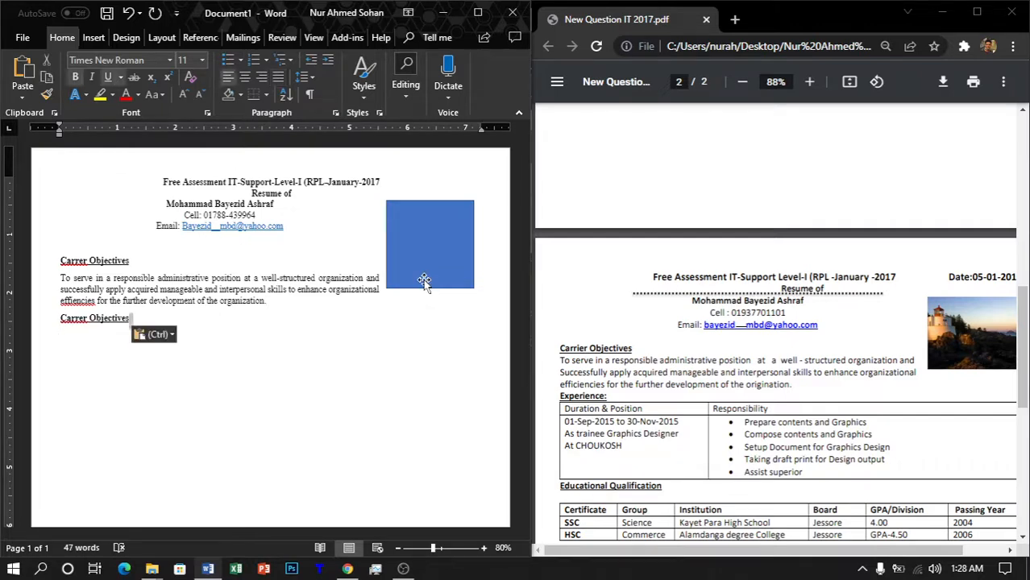
{"action": "key", "text": "shift+Left"}
{"action": "key", "text": "shift+Left"}
{"action": "key", "text": "shift+Left"}
{"action": "key", "text": "shift+Left"}
{"action": "key", "text": "shift+Left"}
{"action": "key", "text": "shift+Left"}
{"action": "key", "text": "shift+Left"}
{"action": "key", "text": "shift+Left"}
{"action": "key", "text": "shift+Left"}
{"action": "key", "text": "shift+Left"}
{"action": "key", "text": "shift+Left"}
{"action": "key", "text": "shift+Left"}
{"action": "key", "text": "shift+Left"}
{"action": "key", "text": "shift+Left"}
{"action": "key", "text": "shift+Left"}
{"action": "key", "text": "shift+Left"}
{"action": "key", "text": "shift+Left"}
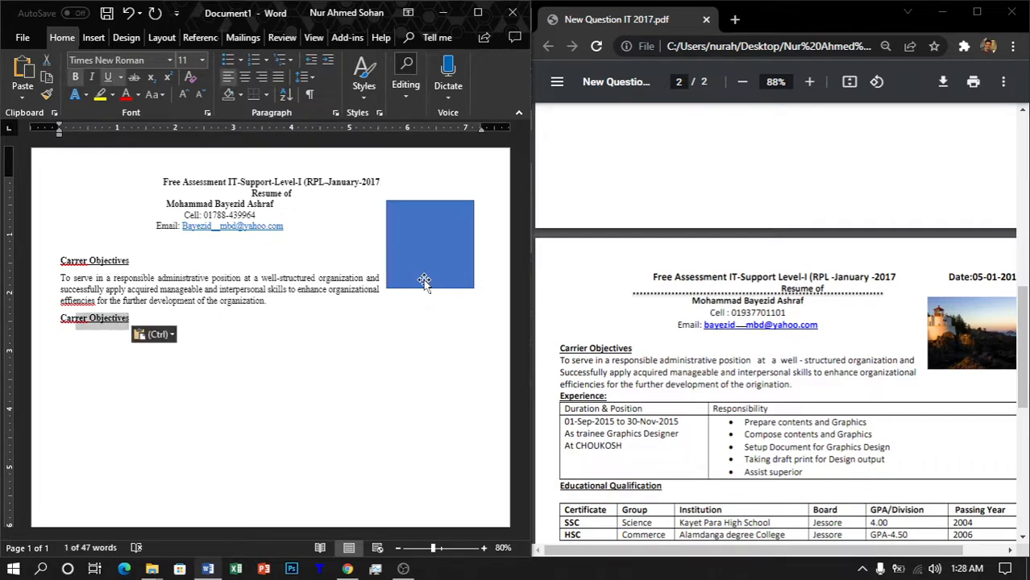
{"action": "key", "text": "shift+Left"}
{"action": "type", "text": "Exper"}
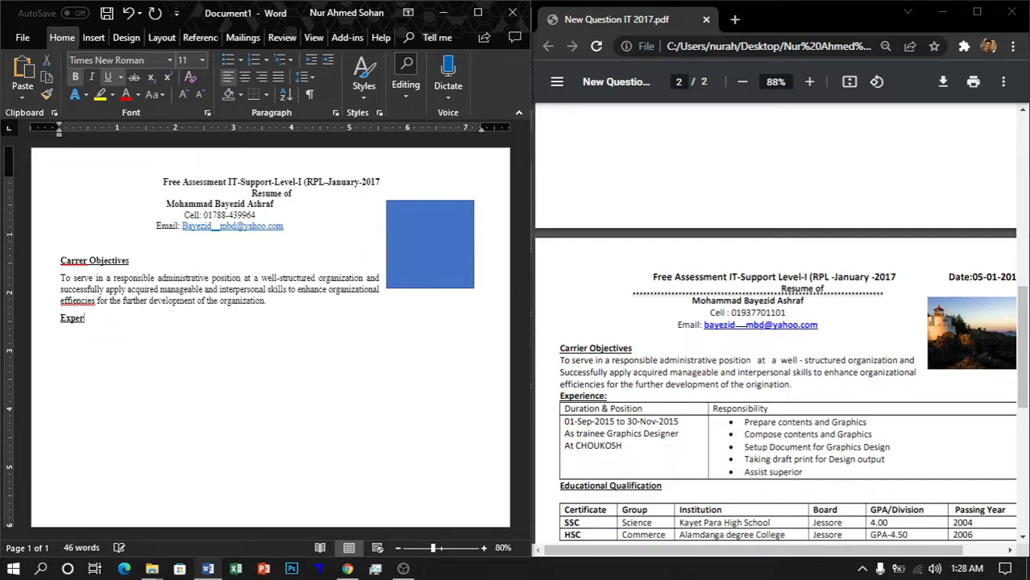
{"action": "type", "text": "ience:"}
Step: Insert a one-row, two-column table under 'Experience:' and narrow its first column
{"action": "left_click", "coordinate": [99, 37]}
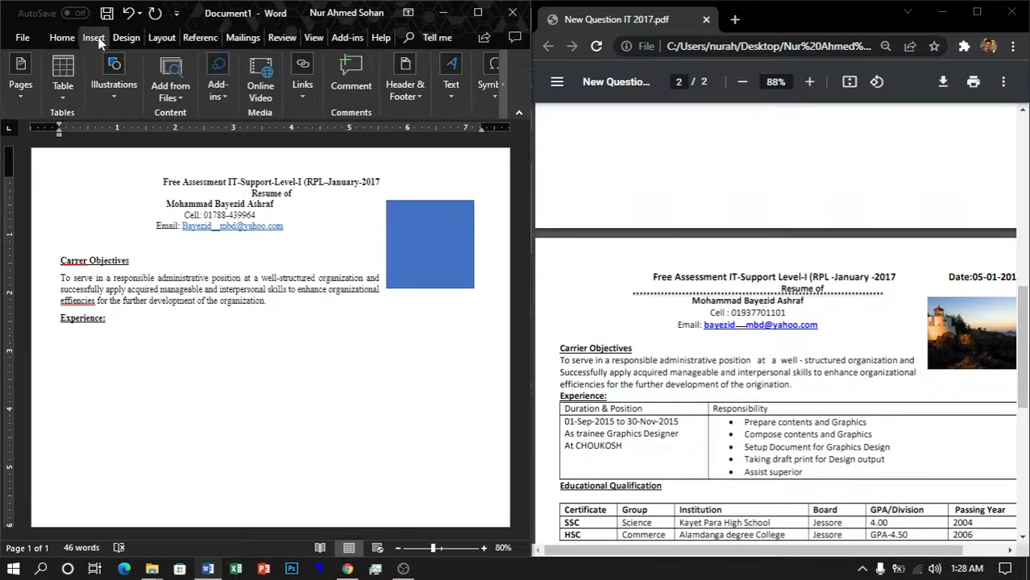
{"action": "left_click", "coordinate": [65, 96]}
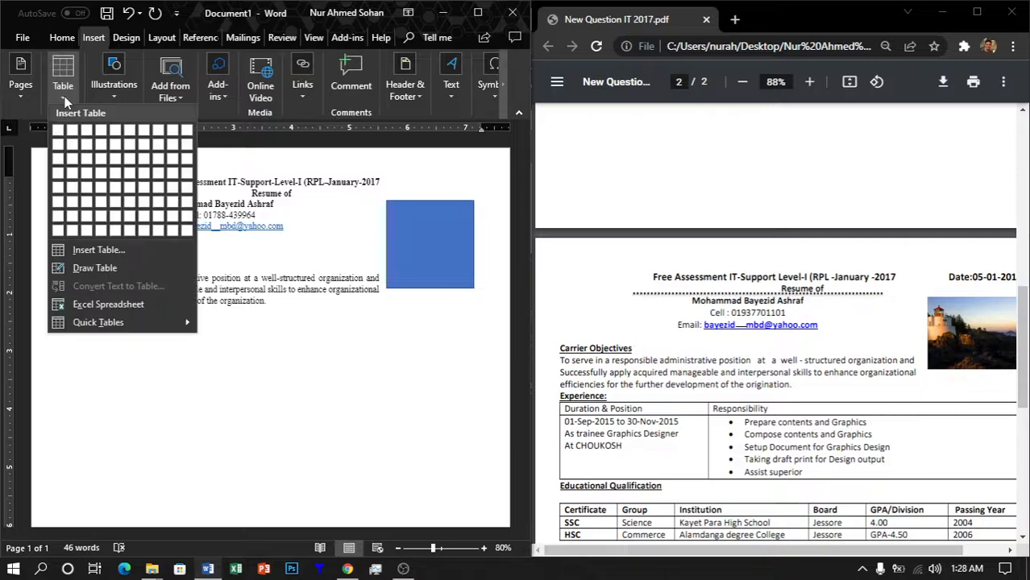
{"action": "left_click", "coordinate": [72, 130]}
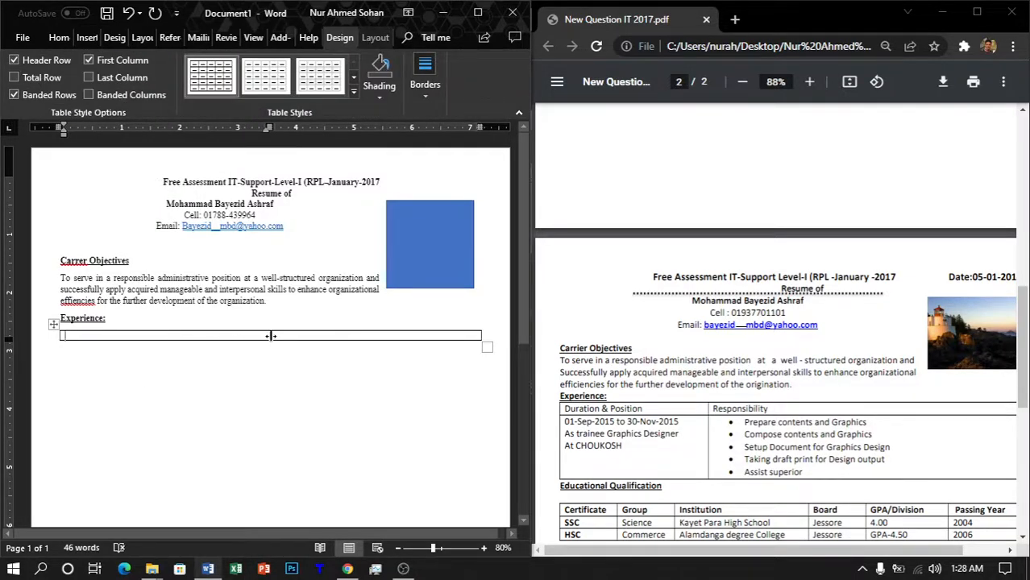
{"action": "left_click_drag", "start_coordinate": [271, 336], "coordinate": [207, 336]}
Step: Fill the table's header row with 'Duration & Position' and 'Responsibility'
{"action": "left_click", "coordinate": [59, 38]}
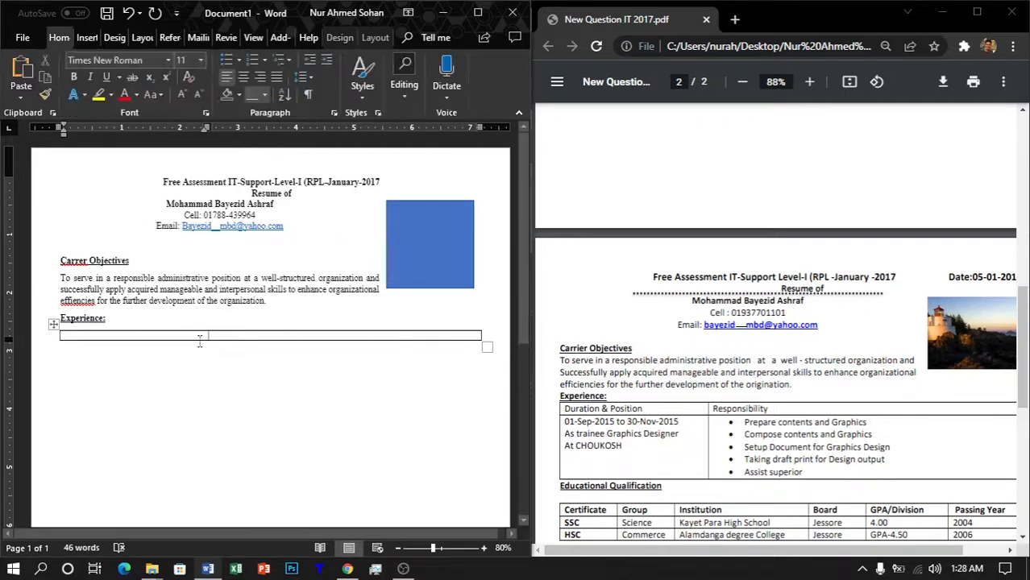
{"action": "type", "text": "D"}
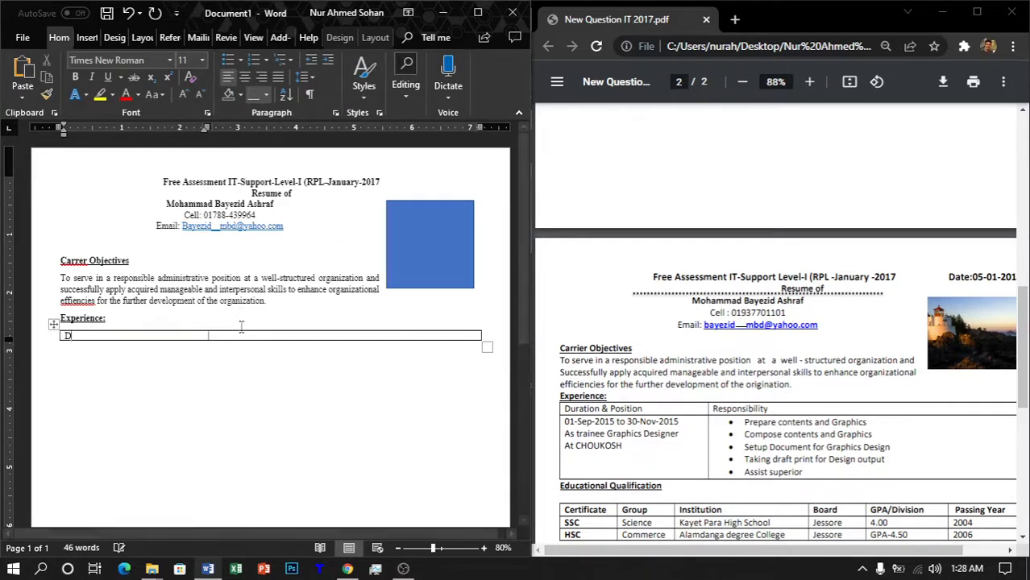
{"action": "type", "text": "uration "}
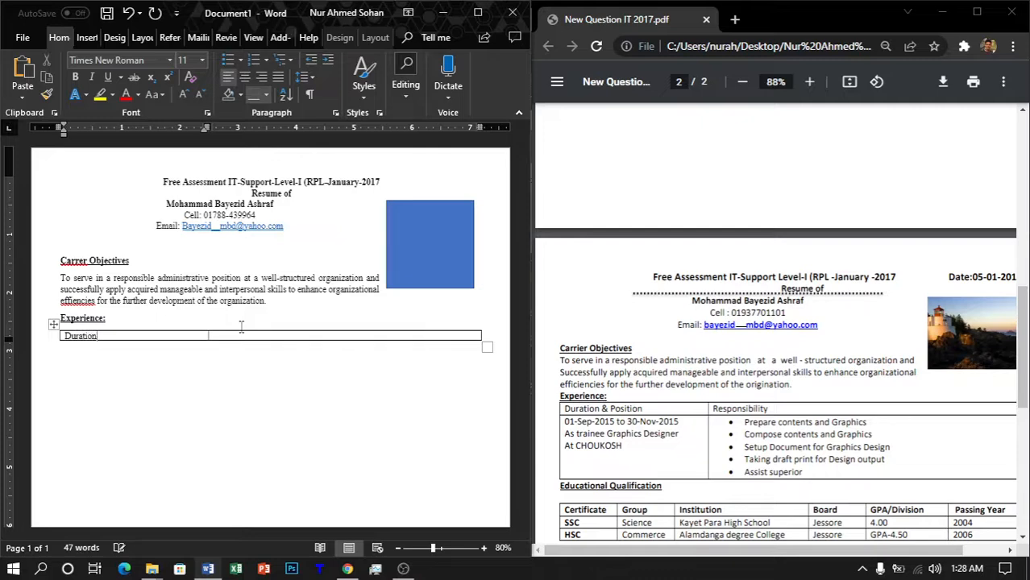
{"action": "type", "text": "& Position"}
{"action": "key", "text": "Tab"}
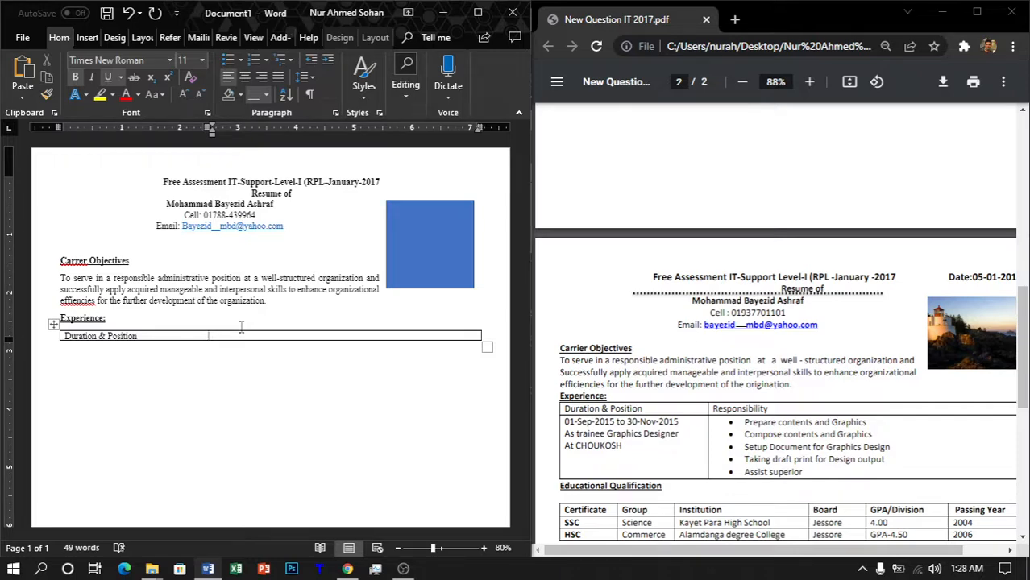
{"action": "type", "text": "Responsibility"}
Step: In a new row, enter '01-Sep-2015 to 30-Nov-2015', 'As trainee Graphics Designer' and 'At CHOUKOSH'
{"action": "key", "text": "Tab"}
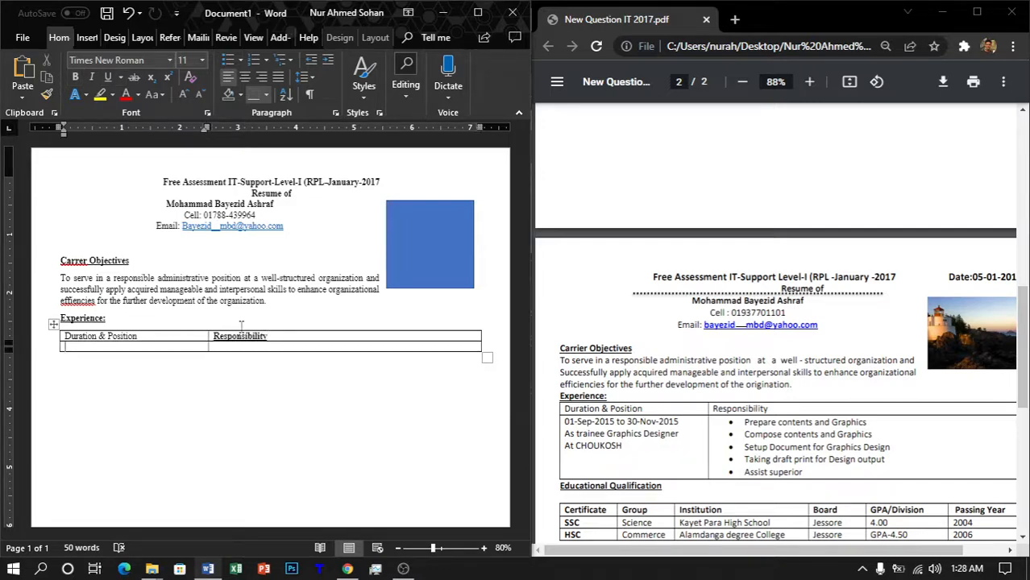
{"action": "type", "text": "01-Sep-2015 to 30"}
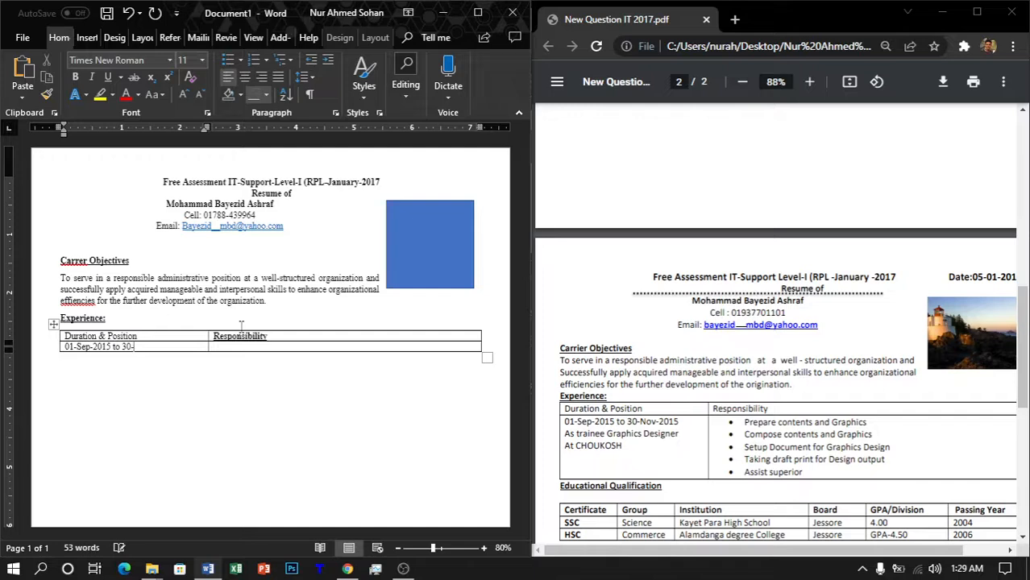
{"action": "type", "text": "-Nov-205"}
{"action": "key", "text": "BackSpace"}
{"action": "type", "text": "15"}
{"action": "key", "text": "Return"}
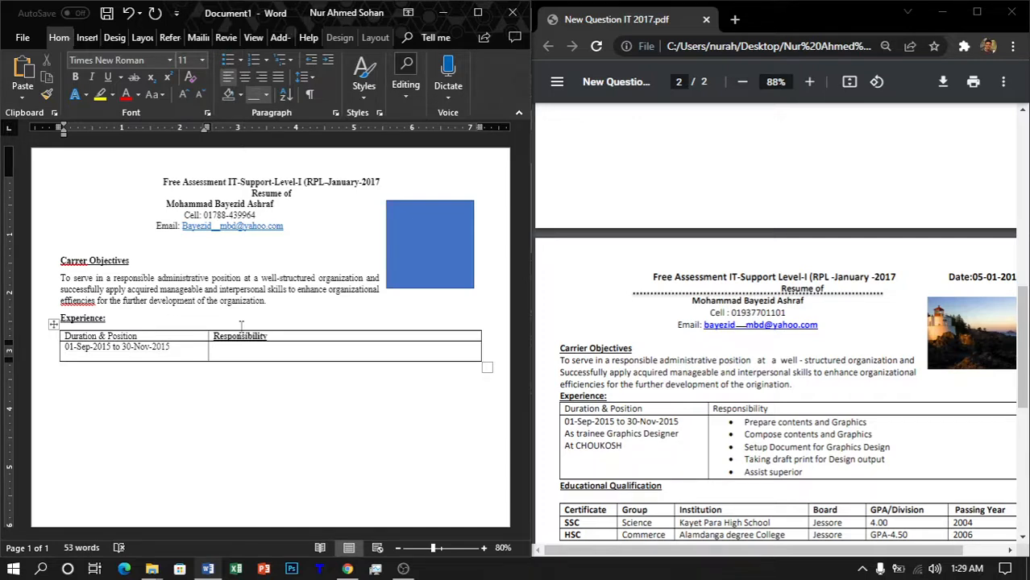
{"action": "type", "text": "As trainee Graphics Designer"}
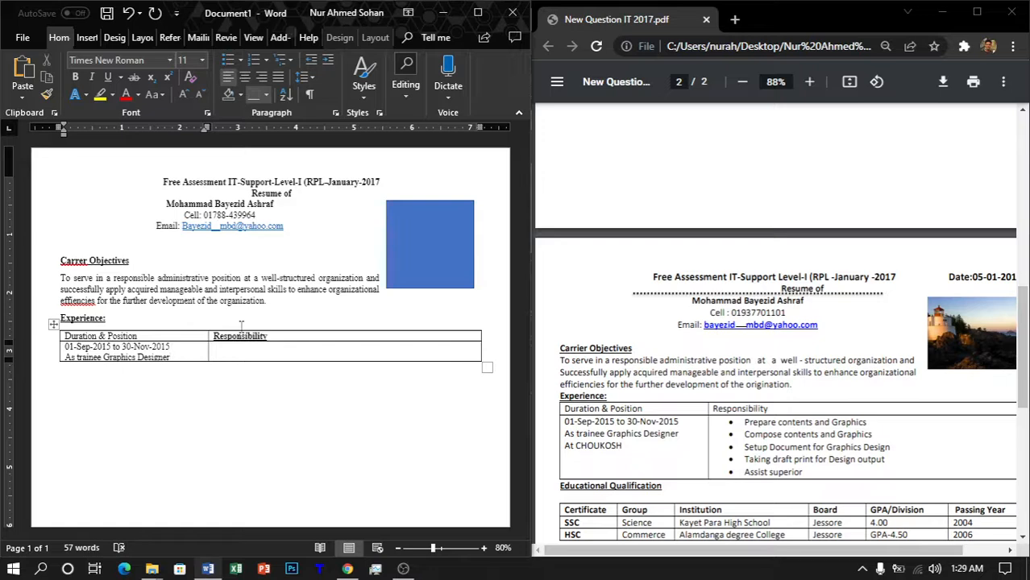
{"action": "key", "text": "Return"}
{"action": "type", "text": "t "}
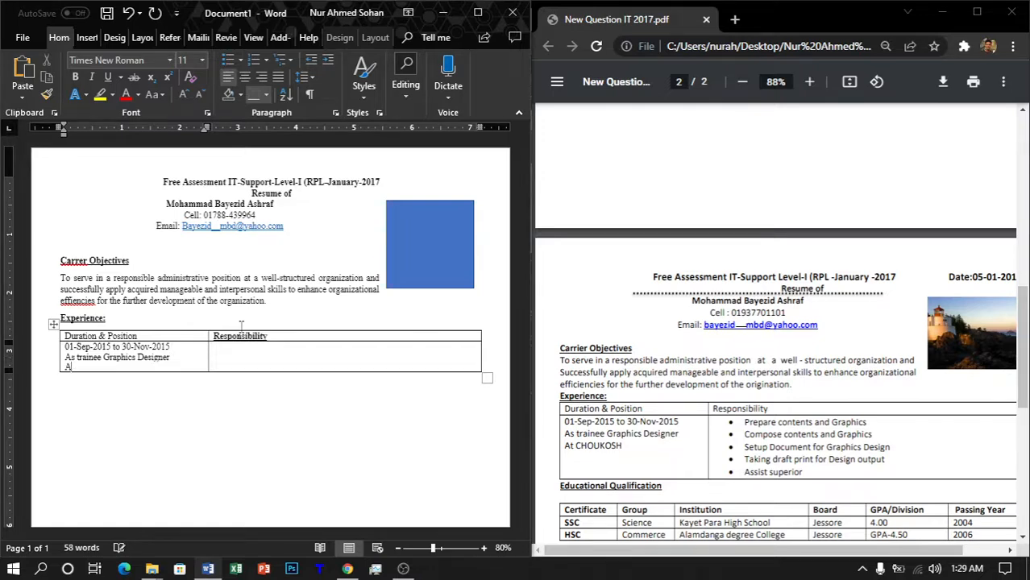
{"action": "type", "text": "CHOUKOSH"}
{"action": "key", "text": "Tab"}
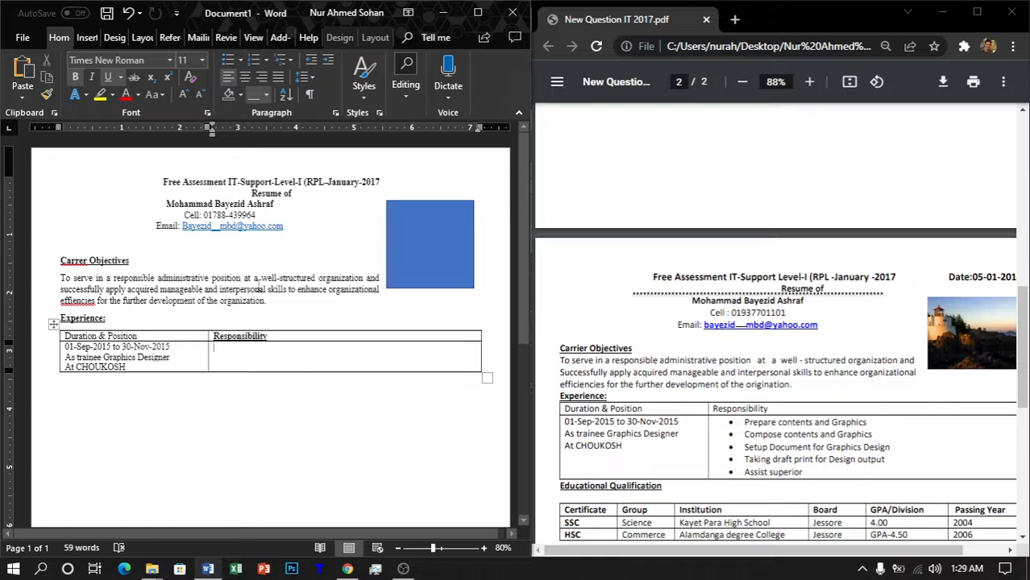
Step: Start a round-bulleted list in the Responsibility cell with 'Prepare contents and Graphics'
{"action": "left_click", "coordinate": [240, 61]}
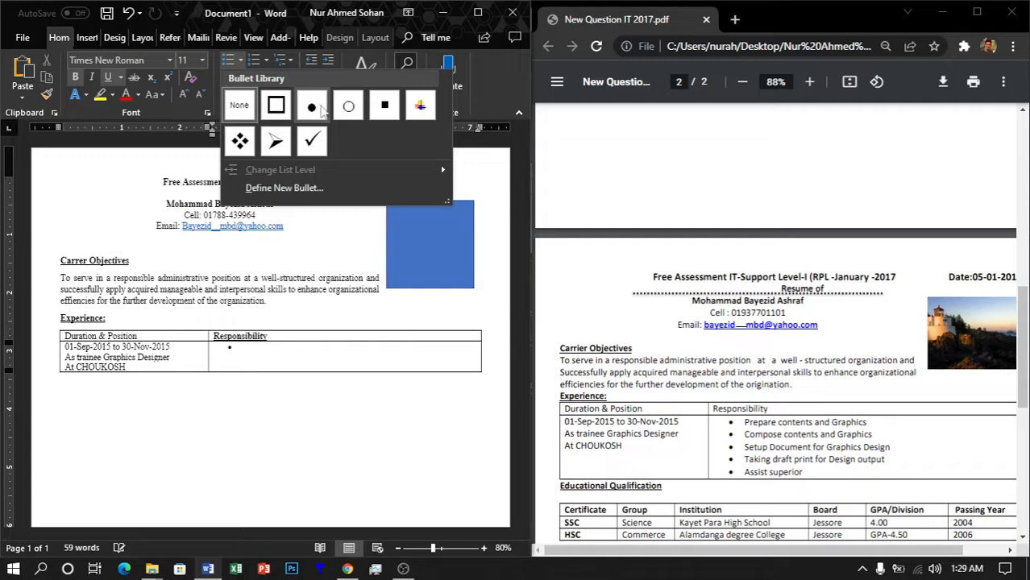
{"action": "left_click", "coordinate": [322, 112]}
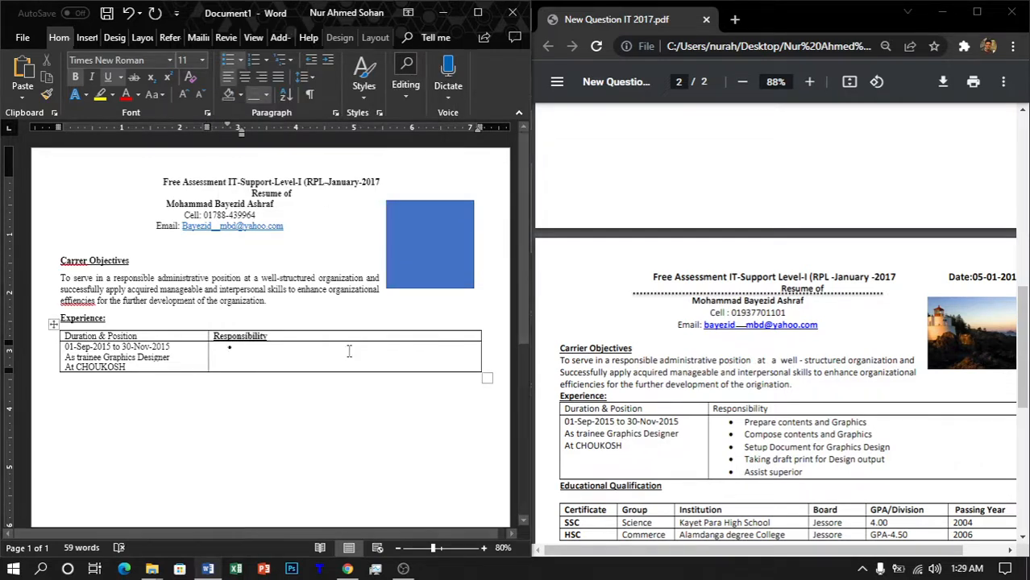
{"action": "type", "text": "Pre"}
{"action": "key", "text": "BackSpace"}
{"action": "key", "text": "BackSpace"}
{"action": "key", "text": "BackSpace"}
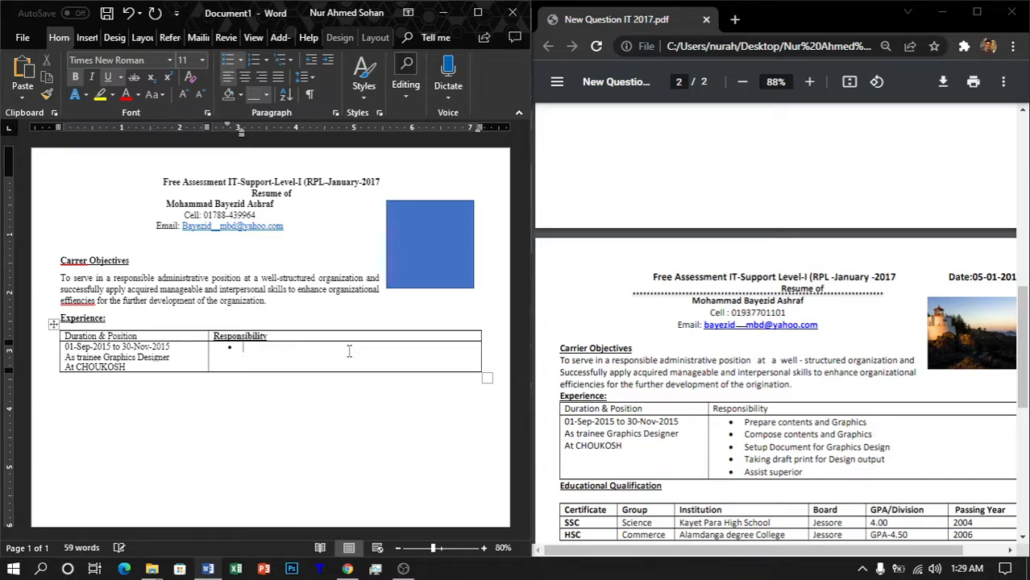
{"action": "type", "text": "P"}
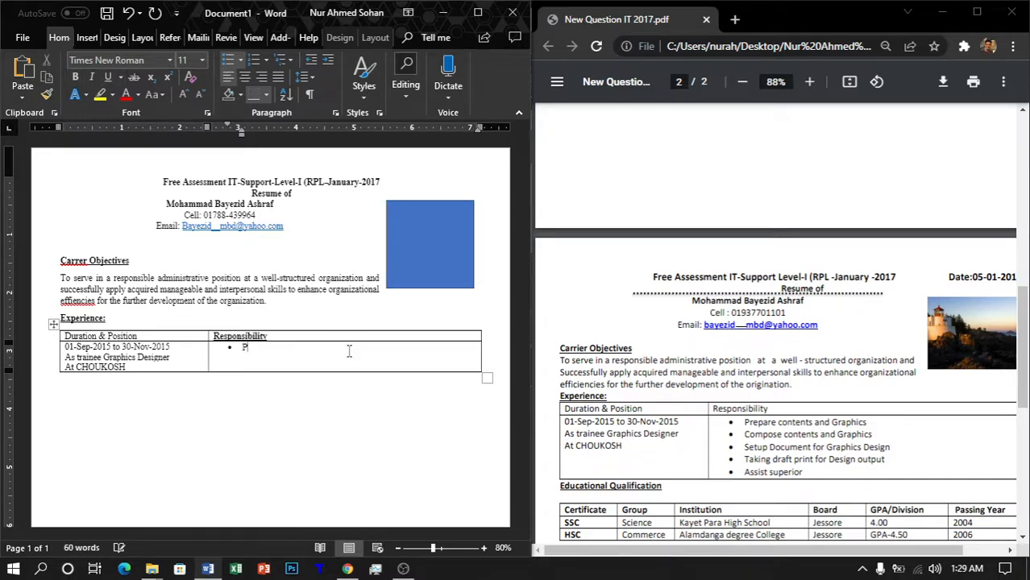
{"action": "type", "text": "repare contents and Graphics"}
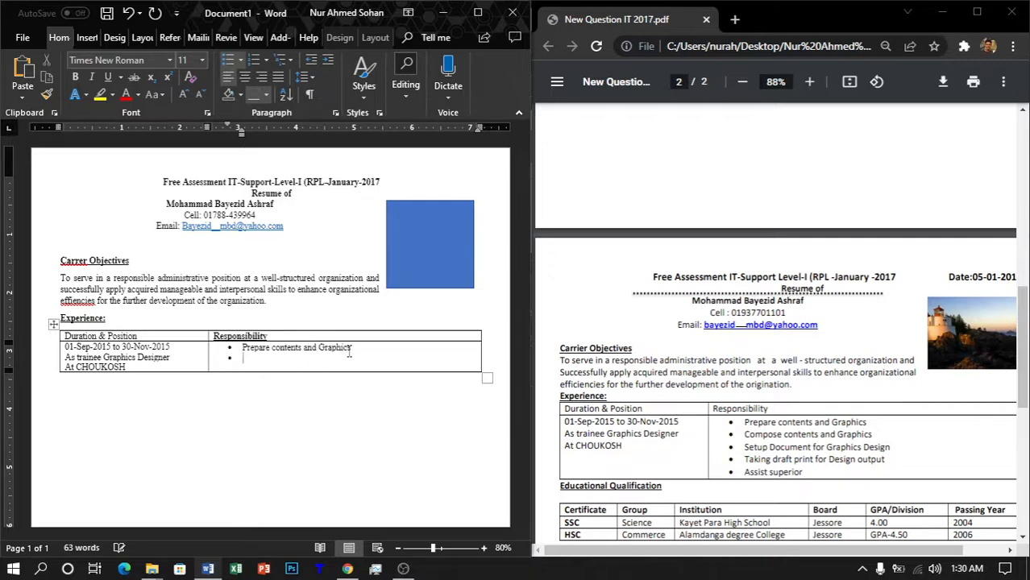
{"action": "type", "text": "Comp"}
{"action": "key", "text": "BackSpace"}
{"action": "key", "text": "BackSpace"}
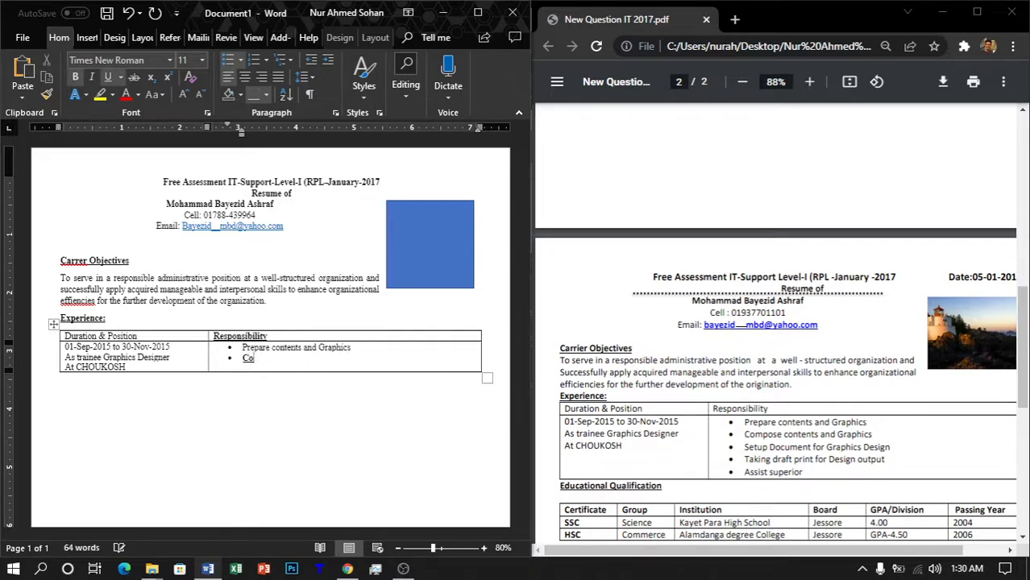
{"action": "key", "text": "BackSpace"}
{"action": "key", "text": "BackSpace"}
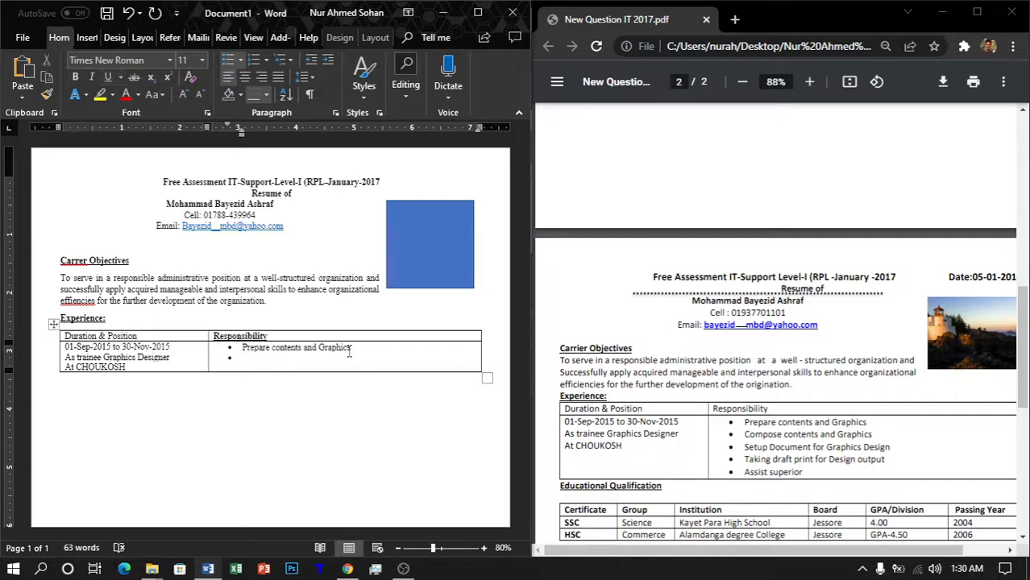
Step: Clear the stray bold and underline from the bullet text, leaving the caret on the empty second bullet
{"action": "key", "text": "shift+Down"}
{"action": "key", "text": "shift+Down"}
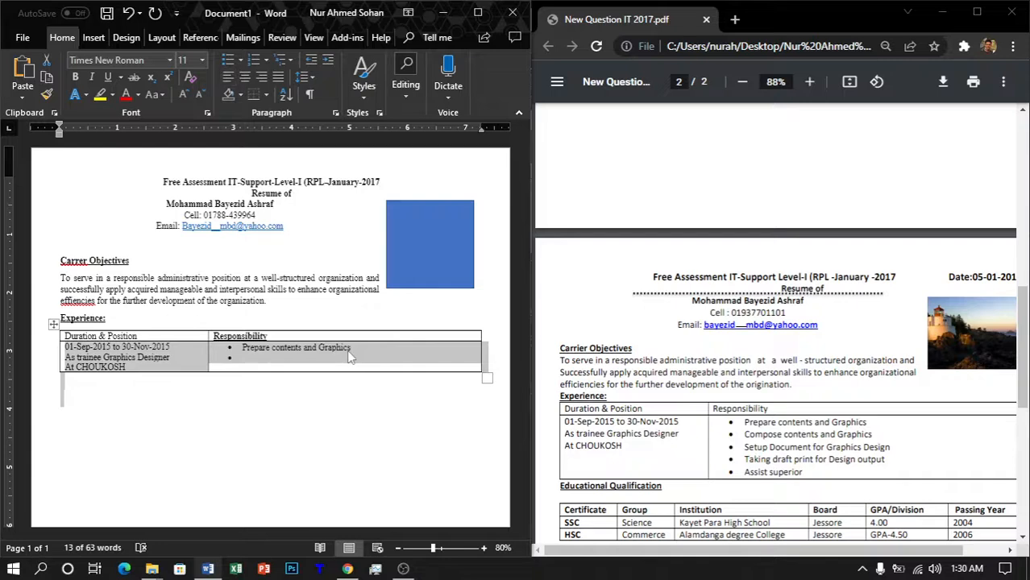
{"action": "left_click", "coordinate": [348, 350]}
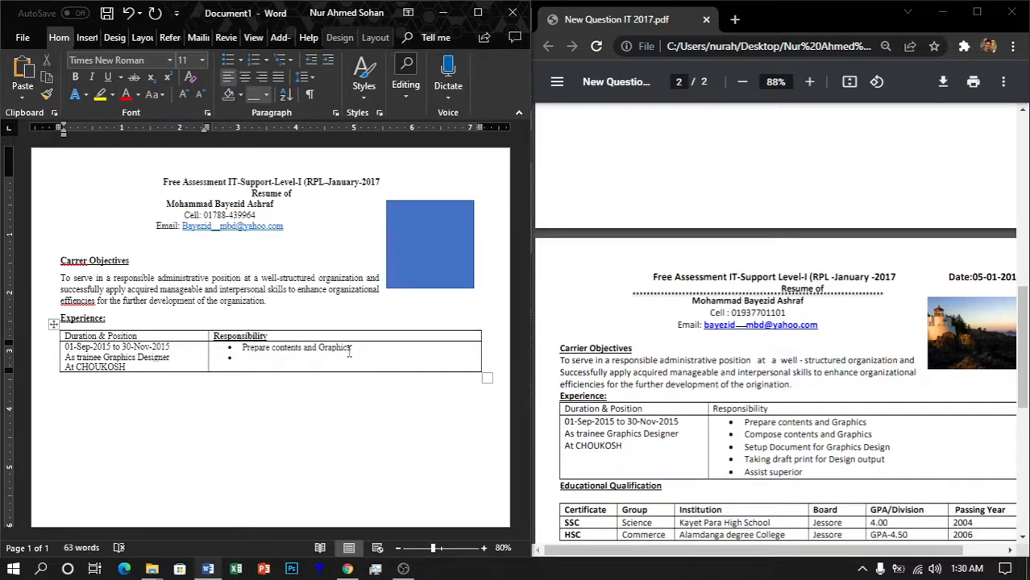
{"action": "key", "text": "shift+Up"}
{"action": "key", "text": "shift+Down"}
{"action": "key", "text": "shift+Up"}
{"action": "key", "text": "shift+Down"}
{"action": "key", "text": "shift+Down"}
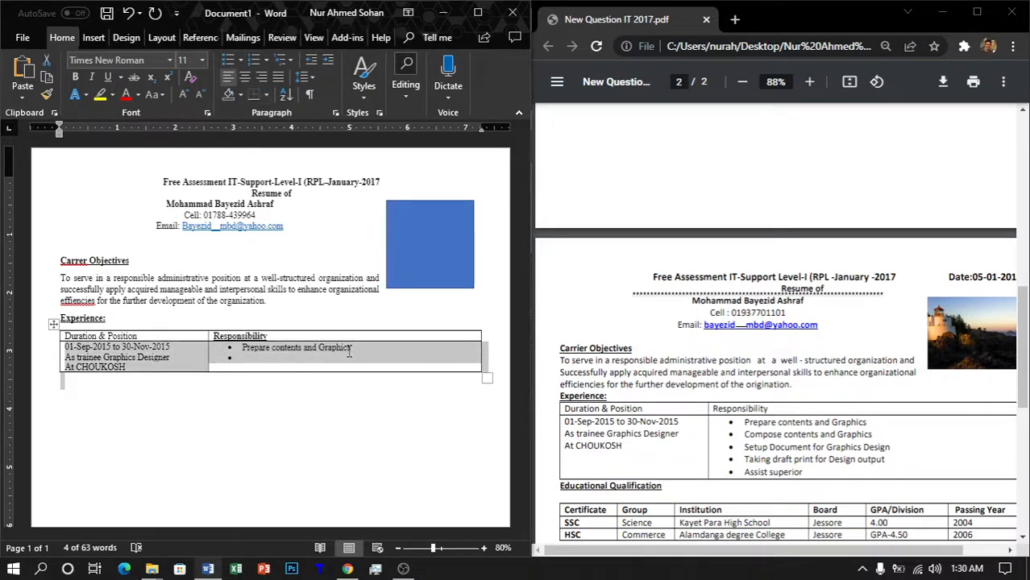
{"action": "key", "text": "shift+Up"}
{"action": "key", "text": "shift+Up"}
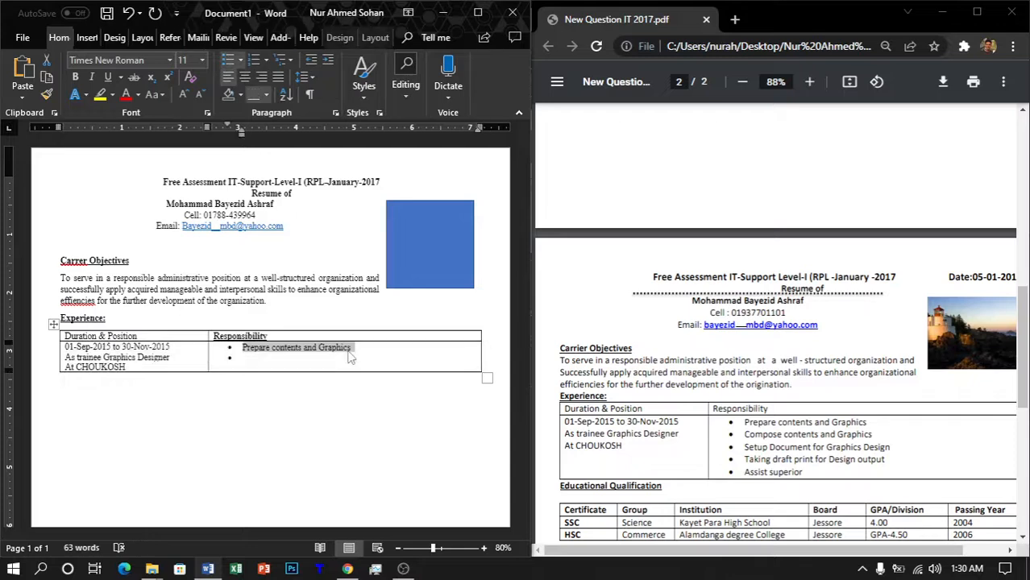
{"action": "key", "text": "shift+Down"}
{"action": "key", "text": "ctrl+b"}
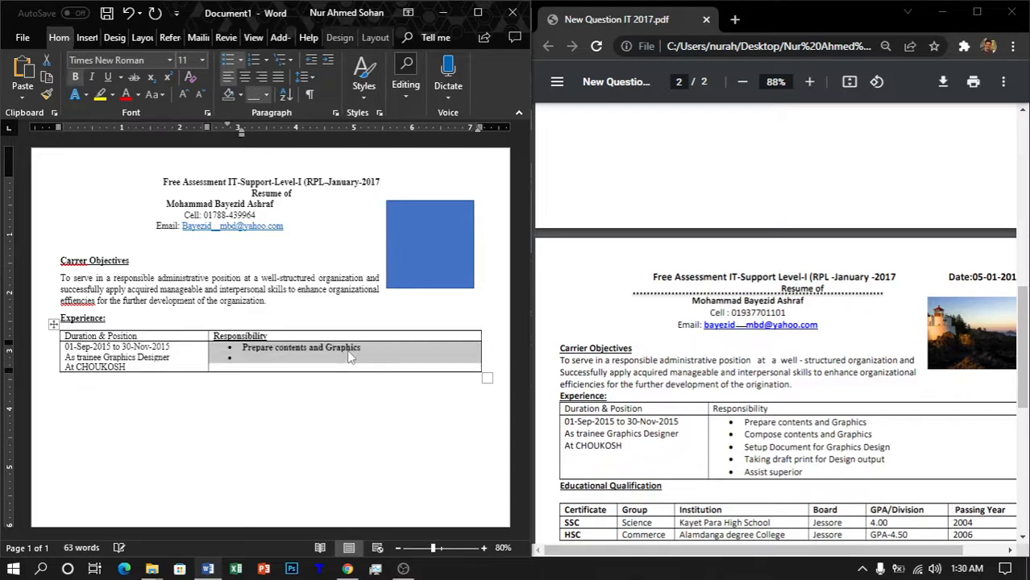
{"action": "key", "text": "ctrl+u"}
{"action": "key", "text": "ctrl+u"}
{"action": "key", "text": "ctrl+b"}
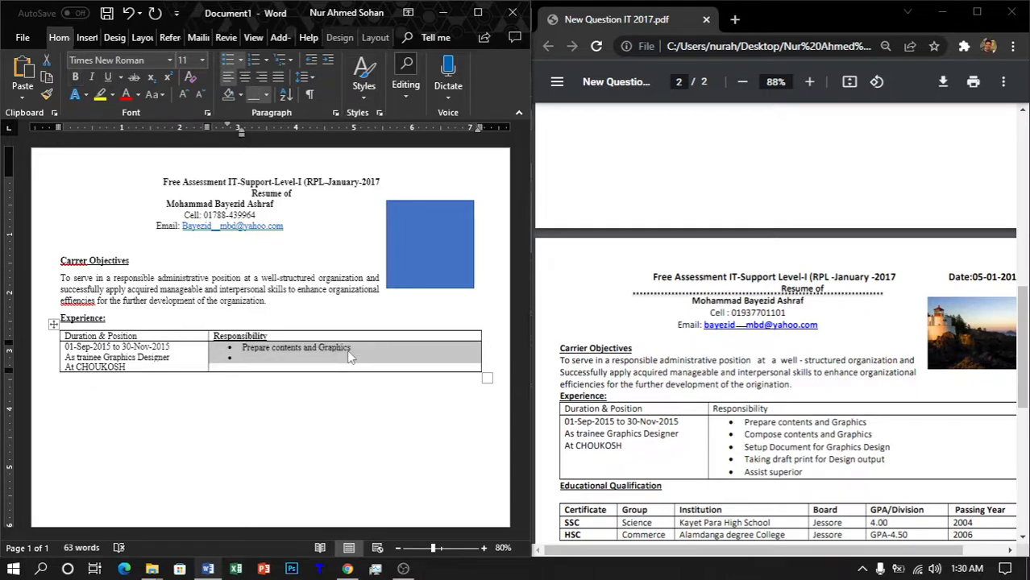
{"action": "key", "text": "ctrl+End"}
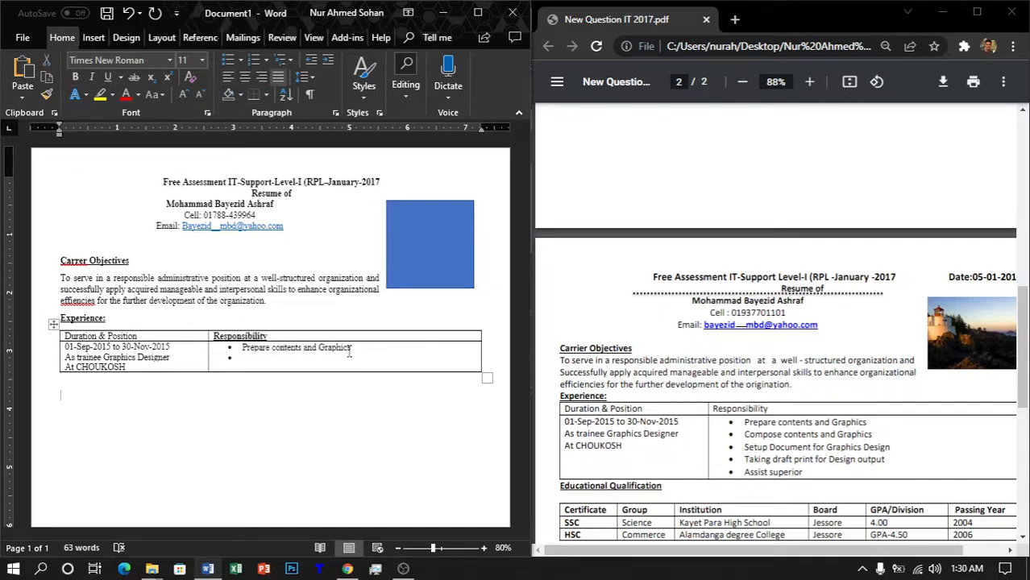
{"action": "left_click", "coordinate": [349, 353]}
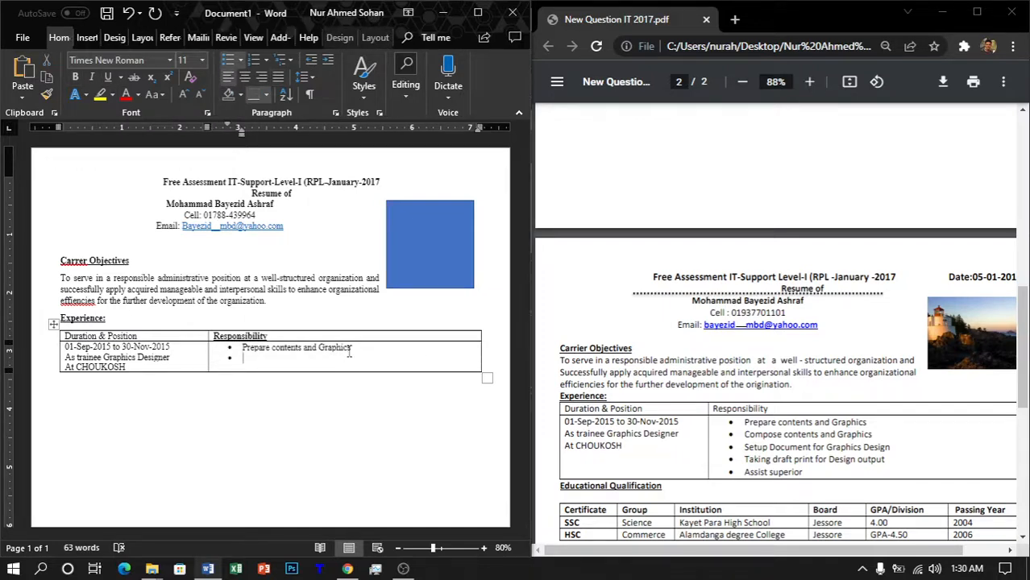
Step: Add bullets 'Compose contents and Graphics', 'Setup Document for Design output', 'Taking draft print for Design output', and begin 'Assist'
{"action": "type", "text": "Compose contenct"}
{"action": "key", "text": "BackSpace"}
{"action": "key", "text": "BackSpace"}
{"action": "key", "text": "BackSpace"}
{"action": "type", "text": "mts"}
{"action": "key", "text": "BackSpace"}
{"action": "key", "text": "BackSpace"}
{"action": "key", "text": "BackSpace"}
{"action": "key", "text": "BackSpace"}
{"action": "type", "text": "nts and "}
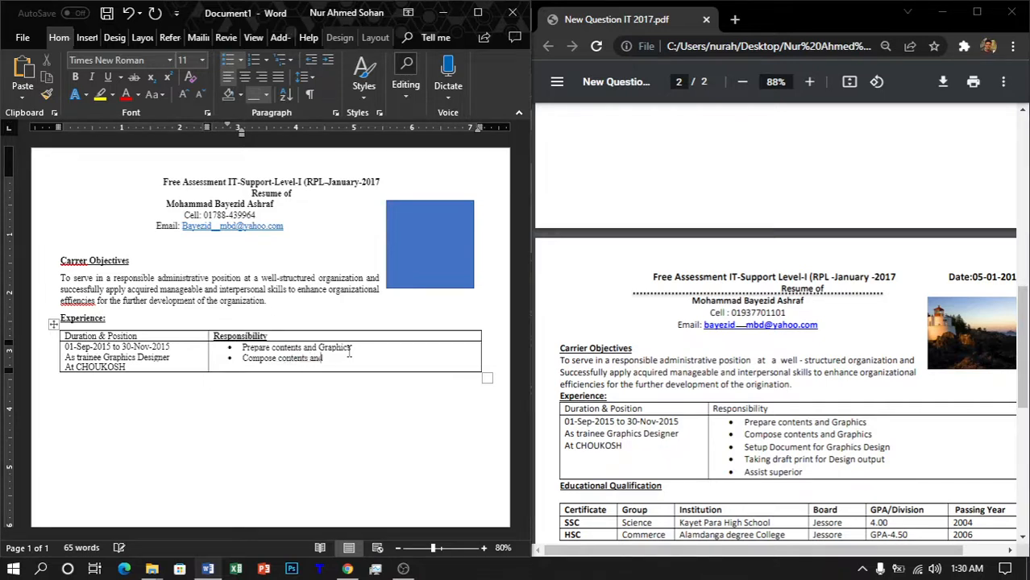
{"action": "type", "text": "Graphics"}
{"action": "key", "text": "Return"}
{"action": "type", "text": "S"}
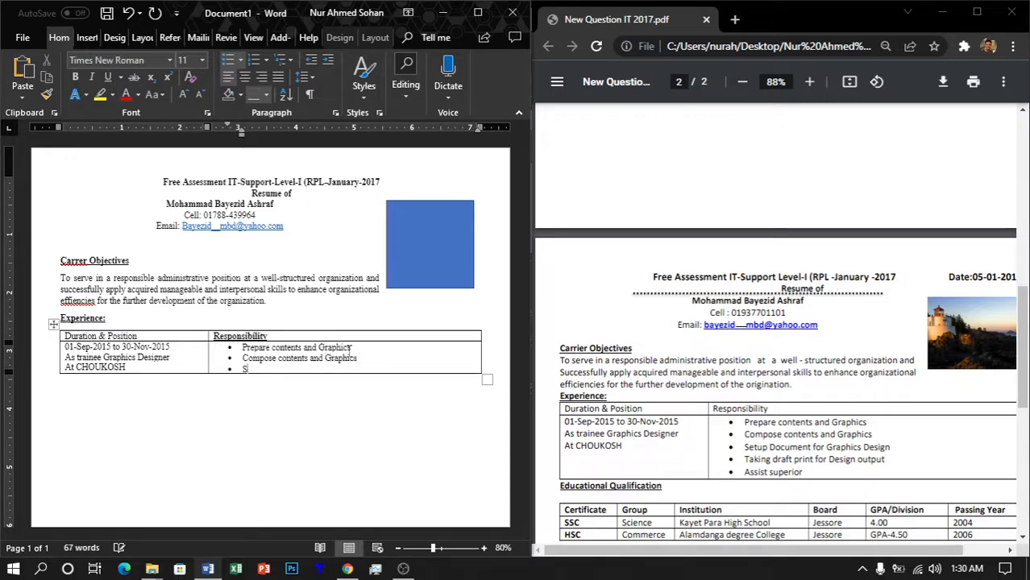
{"action": "type", "text": "etup Documents"}
{"action": "key", "text": "BackSpace"}
{"action": "type", "text": "for D"}
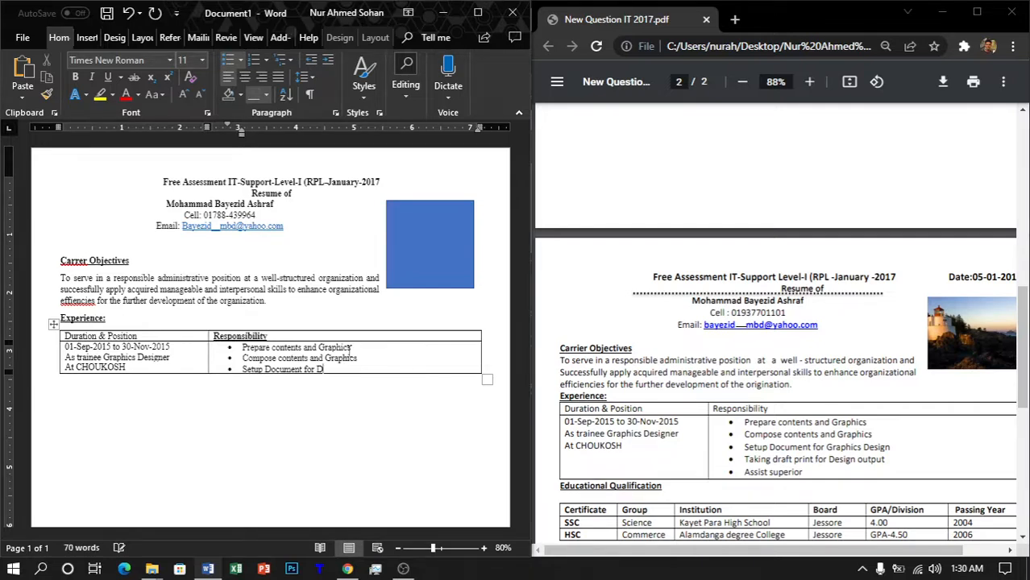
{"action": "type", "text": "esign output"}
{"action": "key", "text": "Return"}
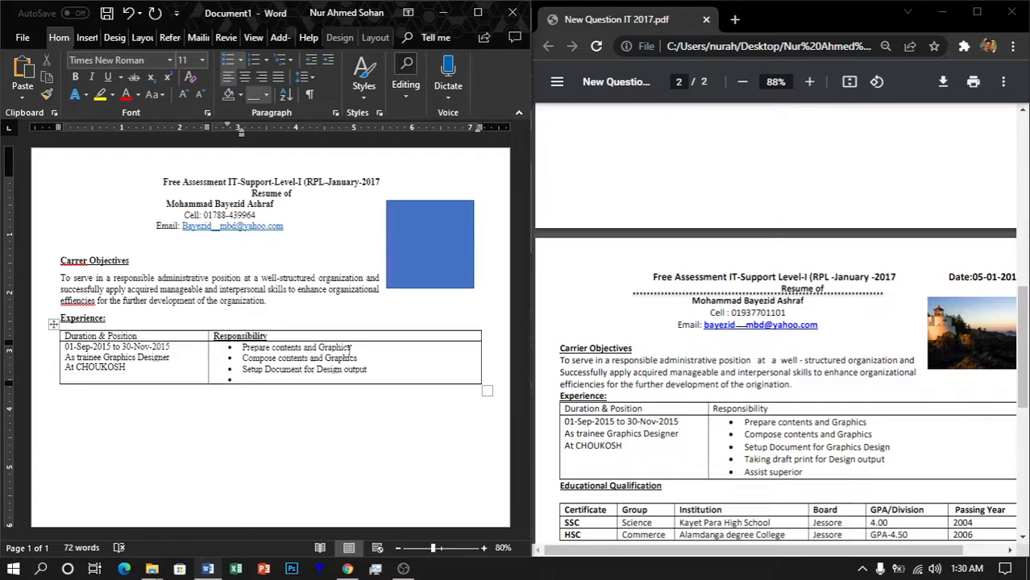
{"action": "type", "text": "Taking draft print"}
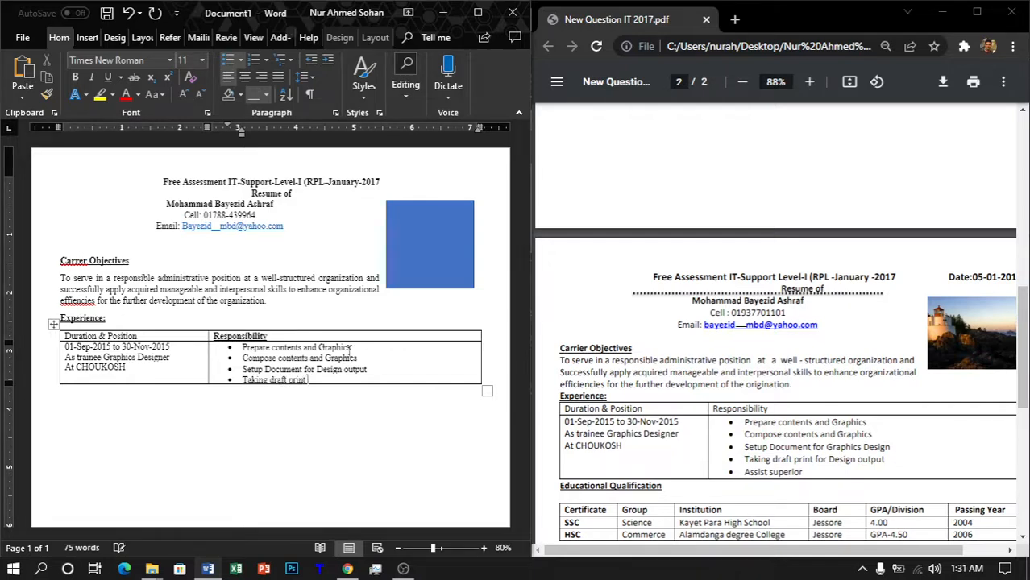
{"action": "type", "text": " for Design output"}
{"action": "key", "text": "Return"}
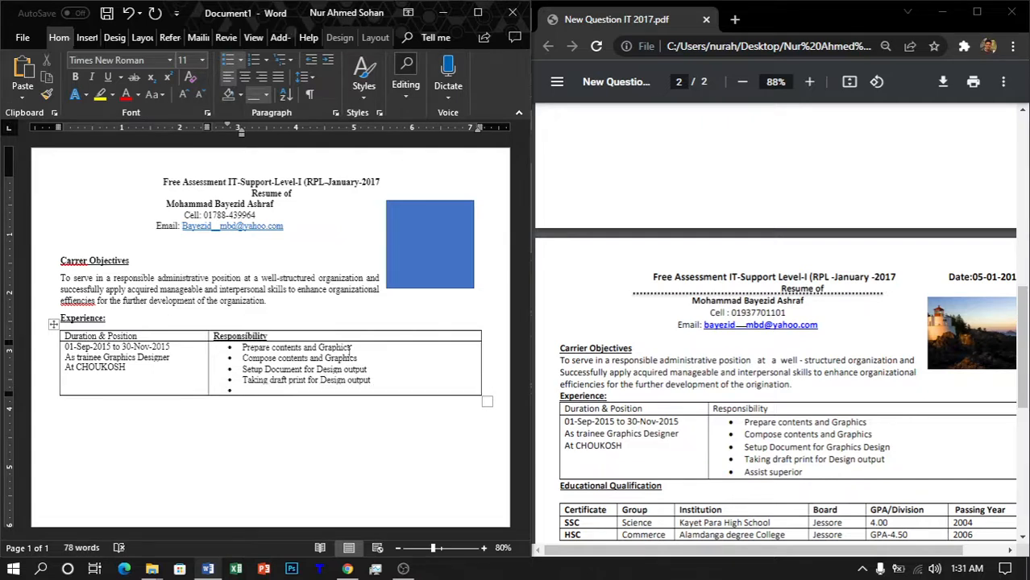
{"action": "type", "text": "Assist"}
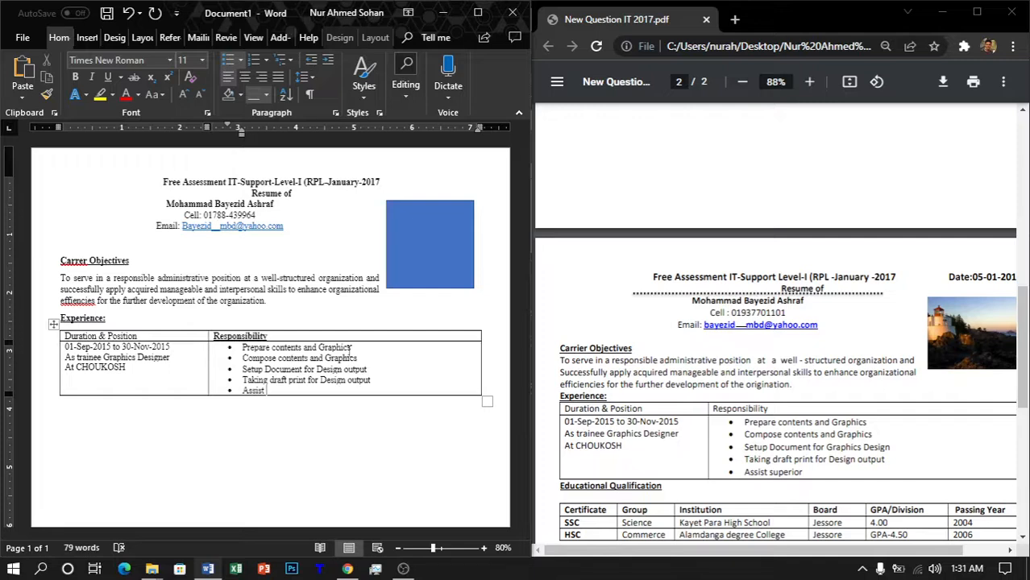
Step: Finish the fifth bullet as 'Assist superior' and move below the Experience table
{"action": "type", "text": "superior"}
{"action": "left_click", "coordinate": [350, 405]}
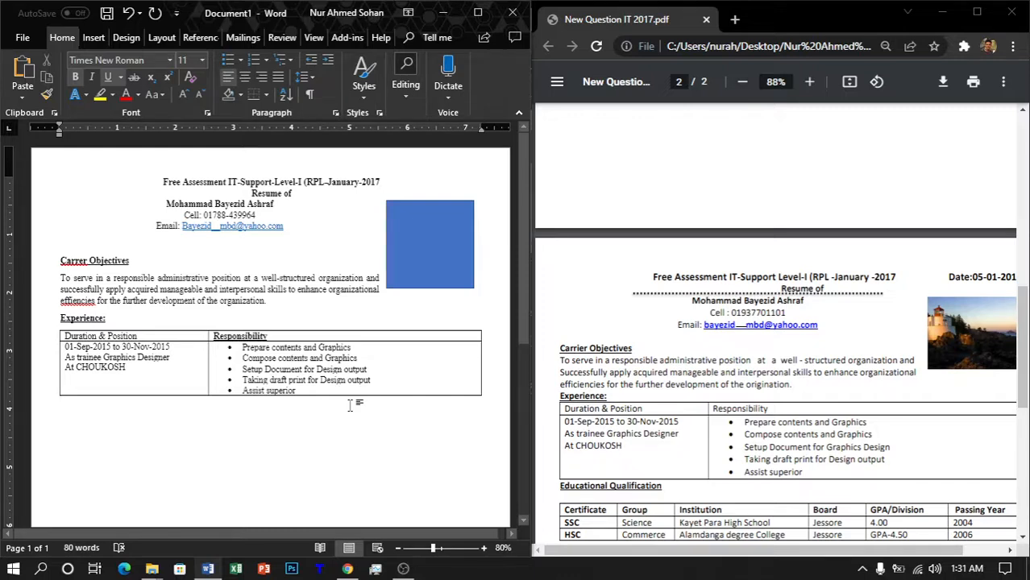
Step: Add the 'Educational Qualification' heading and insert a one-row, six-column table beneath it
{"action": "type", "text": "Educa"}
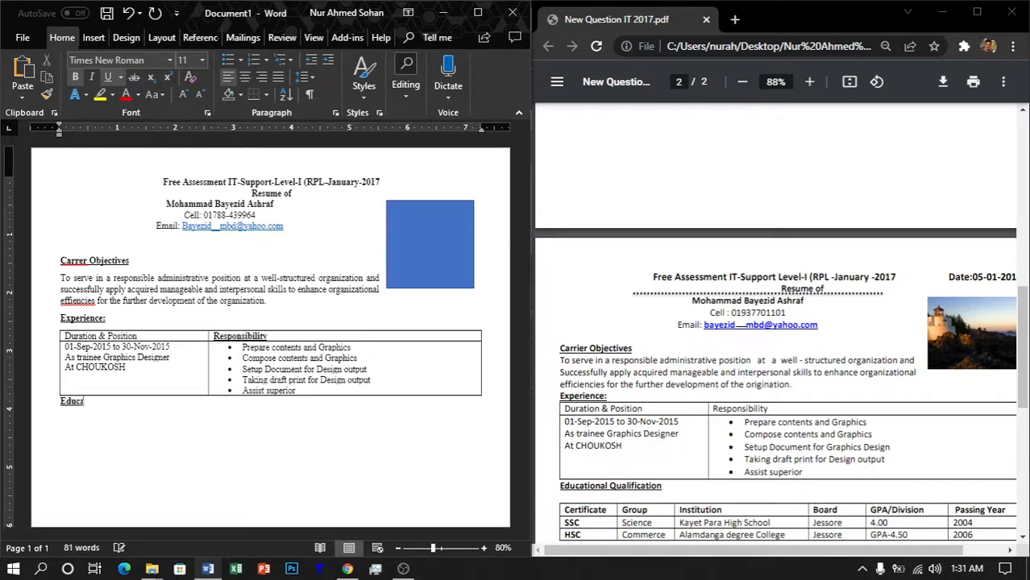
{"action": "type", "text": "ational Qualific"}
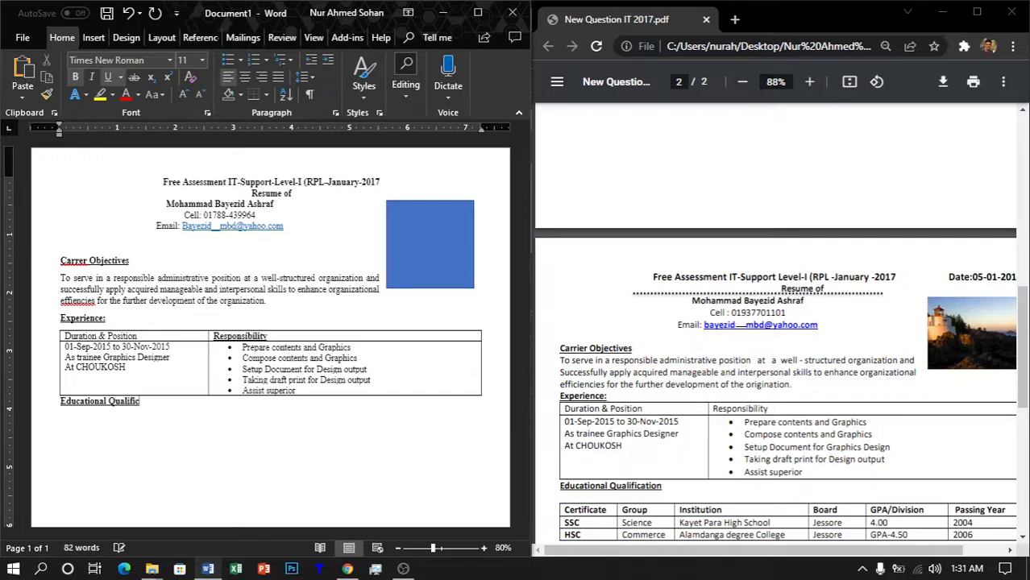
{"action": "type", "text": "ation"}
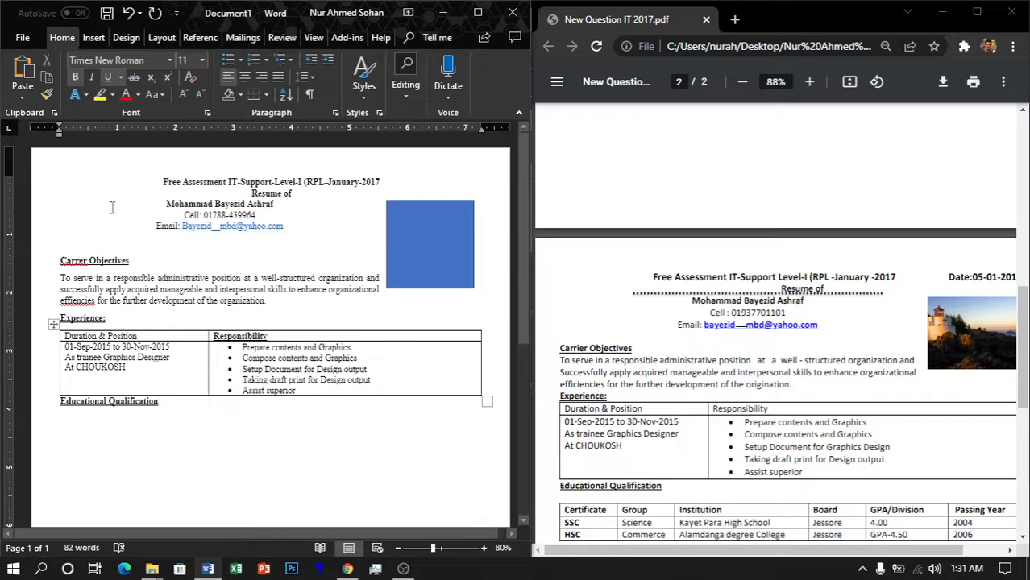
{"action": "left_click", "coordinate": [93, 37]}
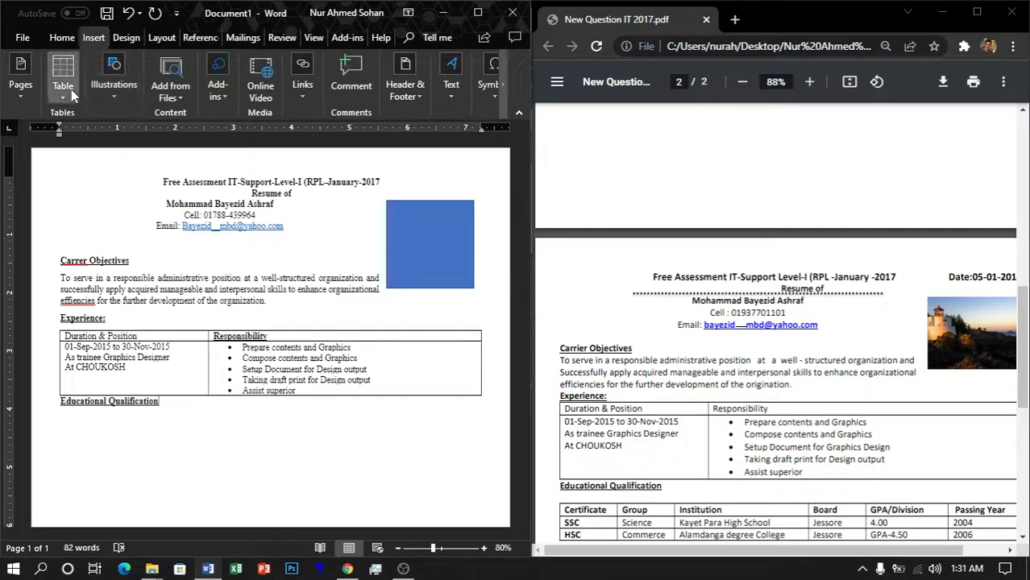
{"action": "left_click", "coordinate": [69, 89]}
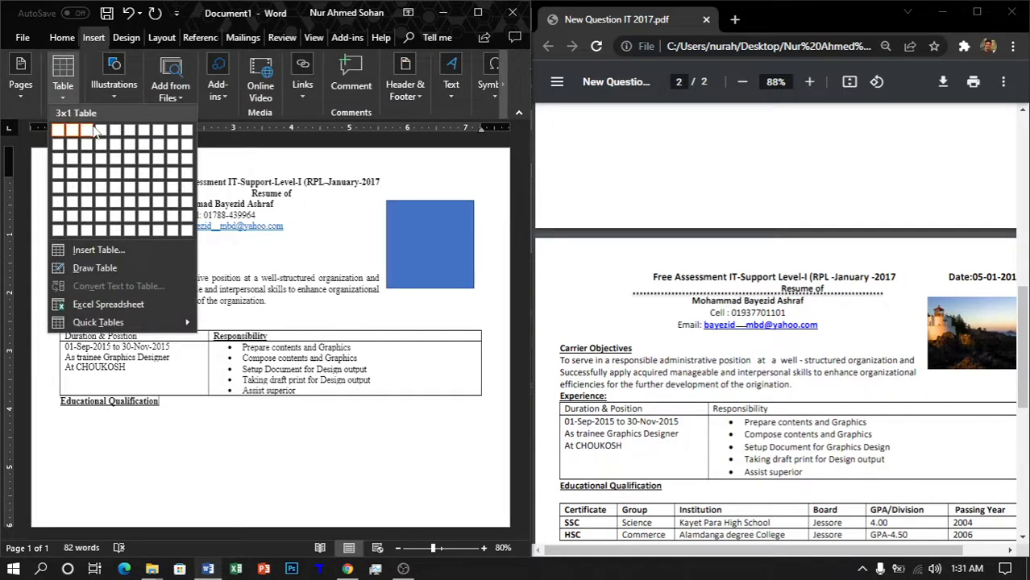
{"action": "key", "text": "Escape"}
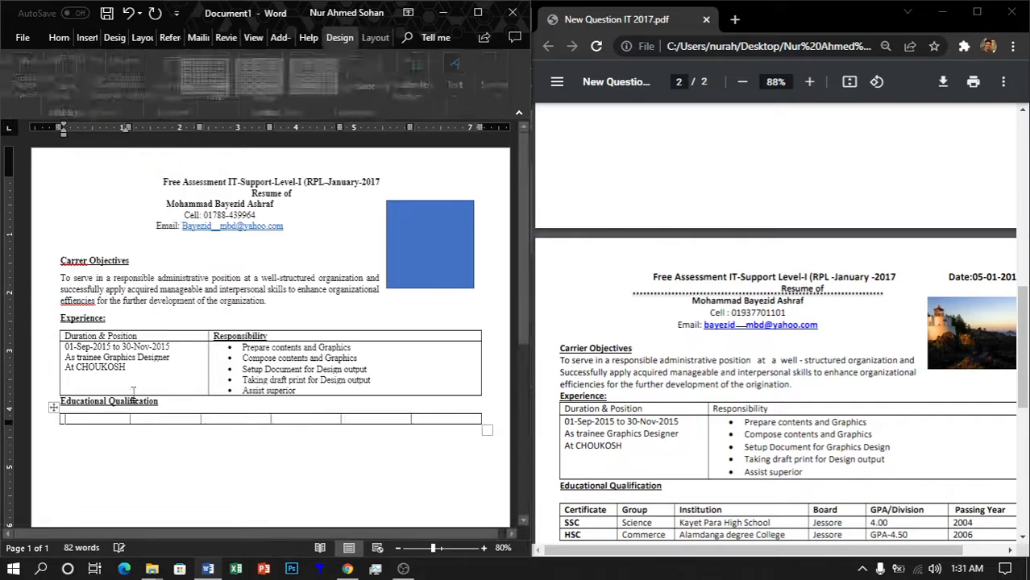
{"action": "left_click", "coordinate": [61, 37]}
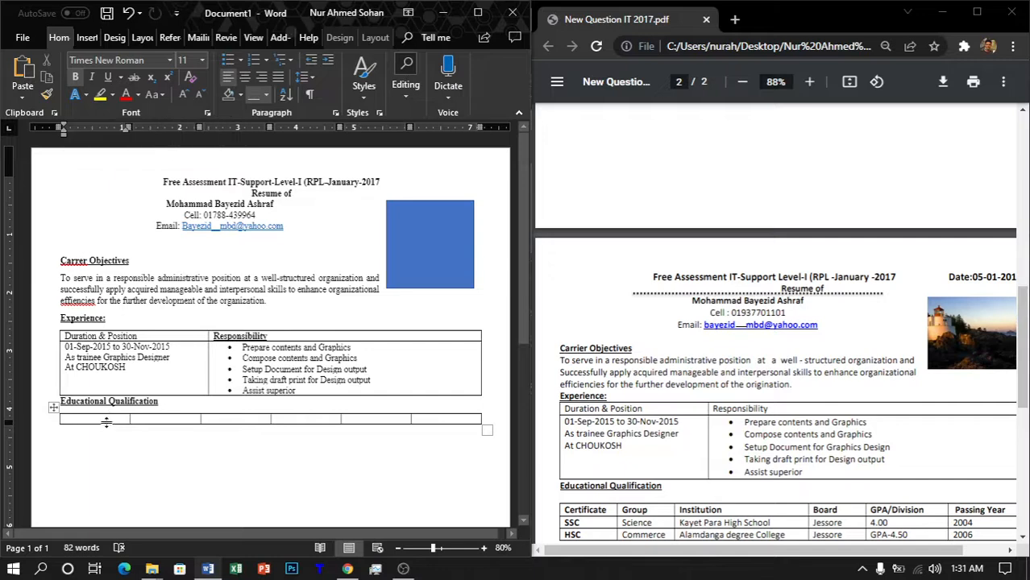
Step: Enter the 'Certificate' and 'Group' headers, removing underline from the header cells
{"action": "type", "text": "Cer"}
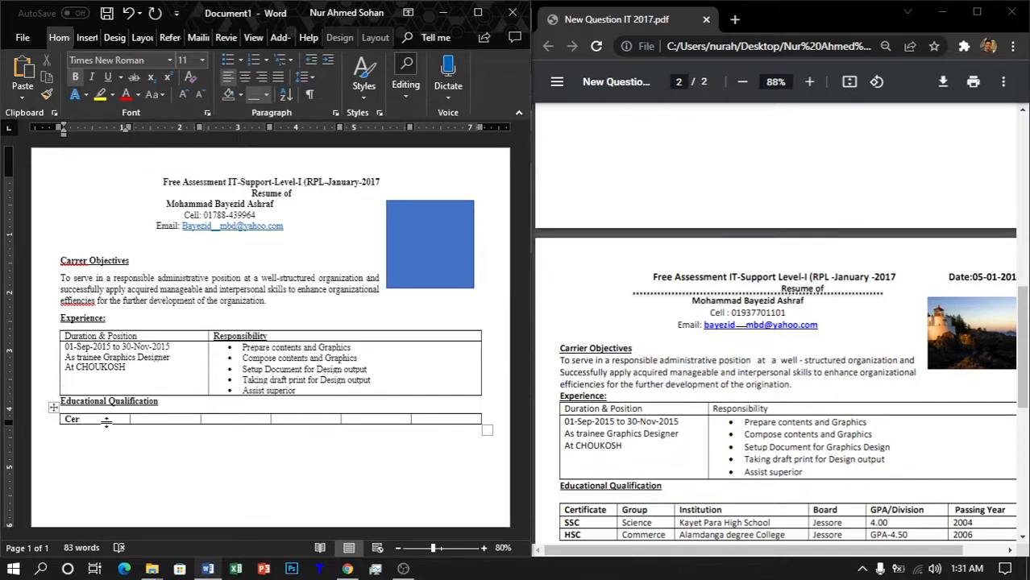
{"action": "type", "text": "tificate"}
{"action": "key", "text": "Tab"}
{"action": "type", "text": "Group"}
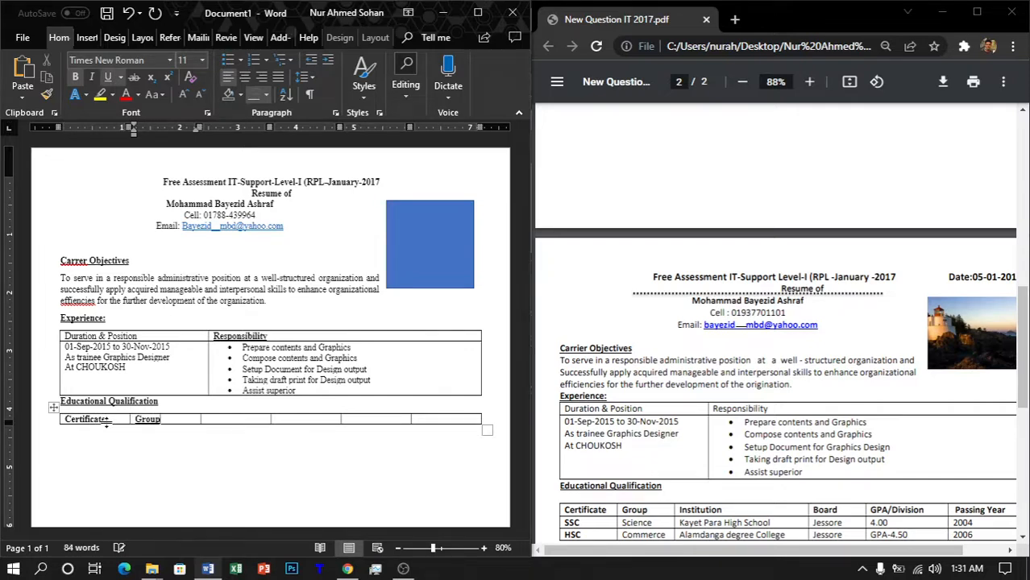
{"action": "key", "text": "BackSpace"}
{"action": "key", "text": "BackSpace"}
{"action": "key", "text": "BackSpace"}
{"action": "key", "text": "BackSpace"}
{"action": "key", "text": "BackSpace"}
{"action": "key", "text": "shift+Right"}
{"action": "key", "text": "shift+Right"}
{"action": "key", "text": "shift+Right"}
{"action": "key", "text": "shift+Right"}
{"action": "key", "text": "shift+Right"}
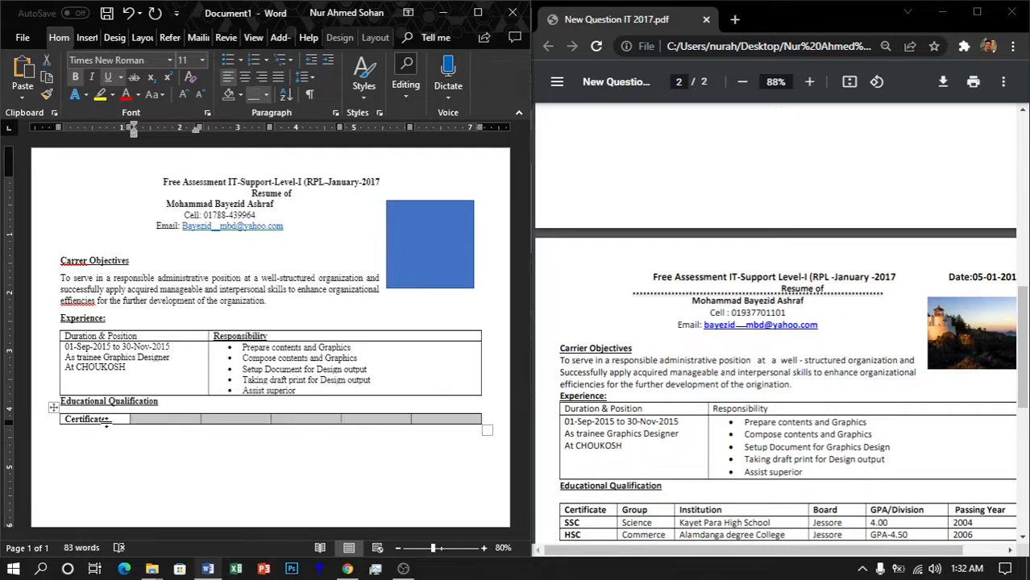
{"action": "key", "text": "ctrl+u"}
{"action": "key", "text": "Left"}
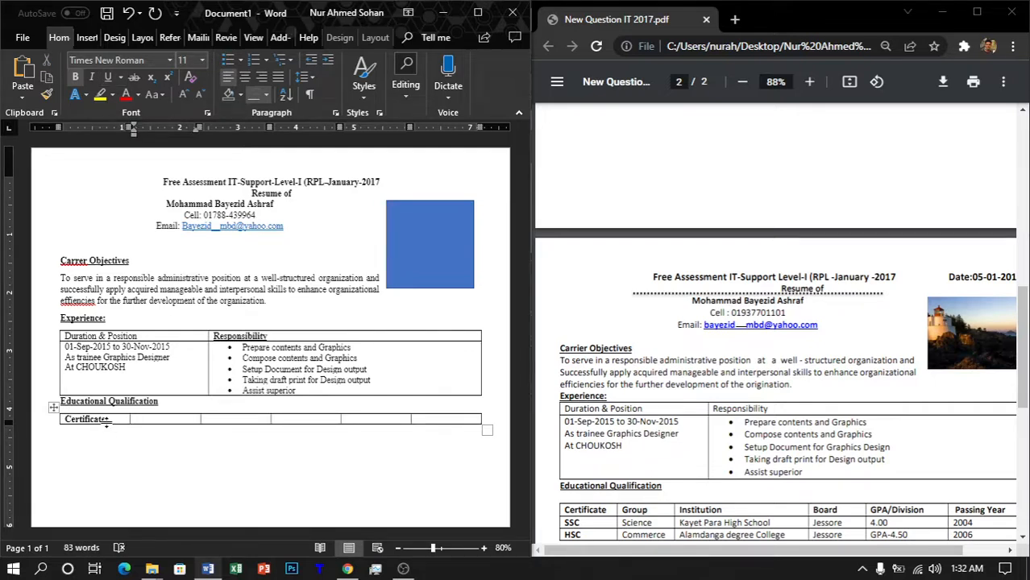
{"action": "type", "text": "Group"}
Step: Fill in the Institution, Board, GPA/Division and Passing Year headers, then add an empty row
{"action": "key", "text": "Tab"}
{"action": "type", "text": "Instit"}
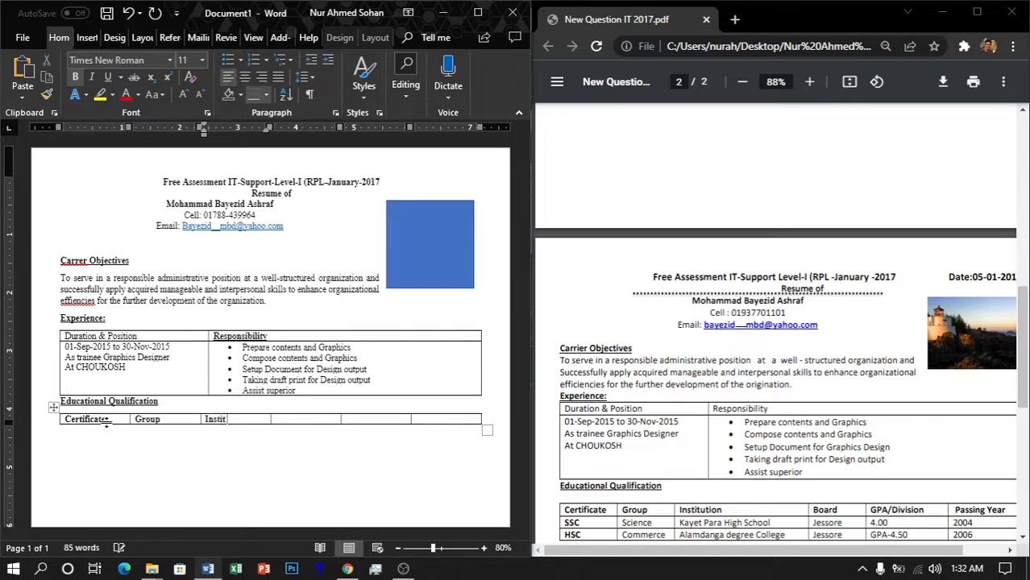
{"action": "type", "text": "ute"}
{"action": "type", "text": "ion"}
{"action": "key", "text": "Tab"}
{"action": "type", "text": "b"}
{"action": "key", "text": "BackSpace"}
{"action": "type", "text": "Board"}
{"action": "key", "text": "Tab"}
{"action": "type", "text": "GPA"}
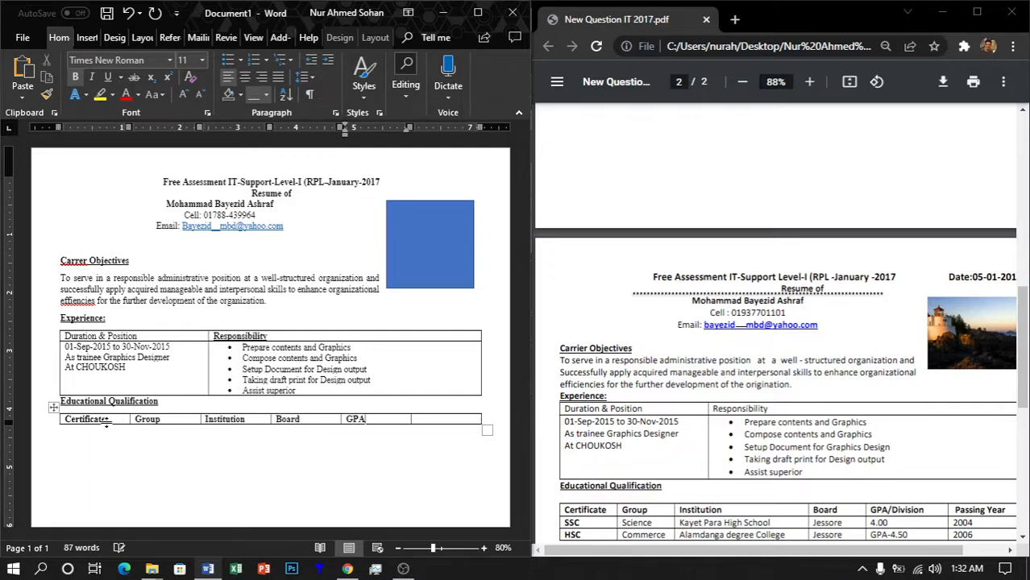
{"action": "type", "text": "/DivisionPas"}
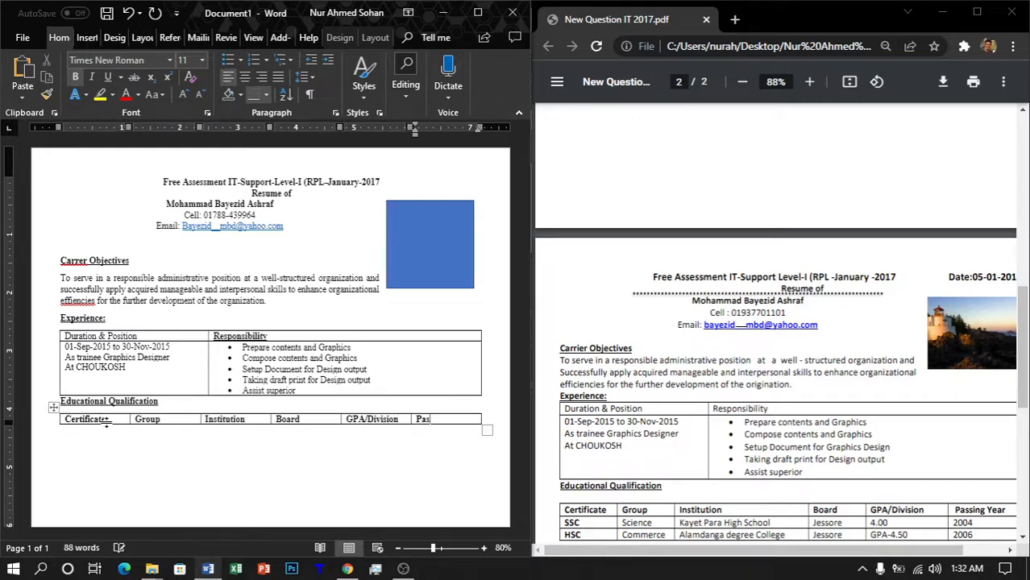
{"action": "type", "text": "sing Year"}
{"action": "key", "text": "Tab"}
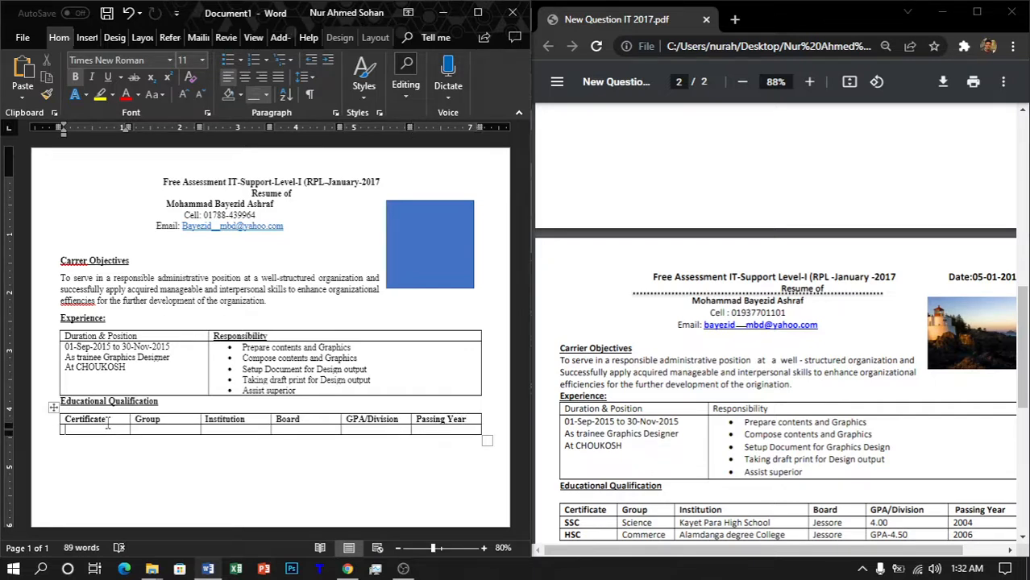
Step: Start the first data row with SSC, Science and Kayet Para High School
{"action": "key", "text": "ctrl+z"}
{"action": "key", "text": "ctrl+b"}
{"action": "type", "text": "SSC"}
{"action": "key", "text": "Tab"}
{"action": "key", "text": "shift+Right"}
{"action": "key", "text": "shift+Right"}
{"action": "key", "text": "shift+Right"}
{"action": "key", "text": "shift+Right"}
{"action": "key", "text": "shift+Right"}
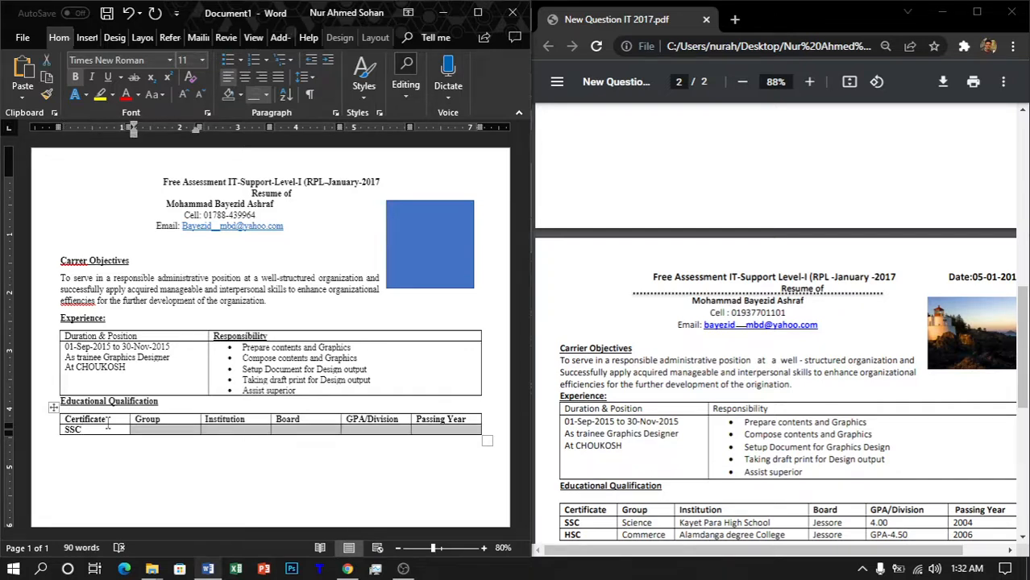
{"action": "key", "text": "Left"}
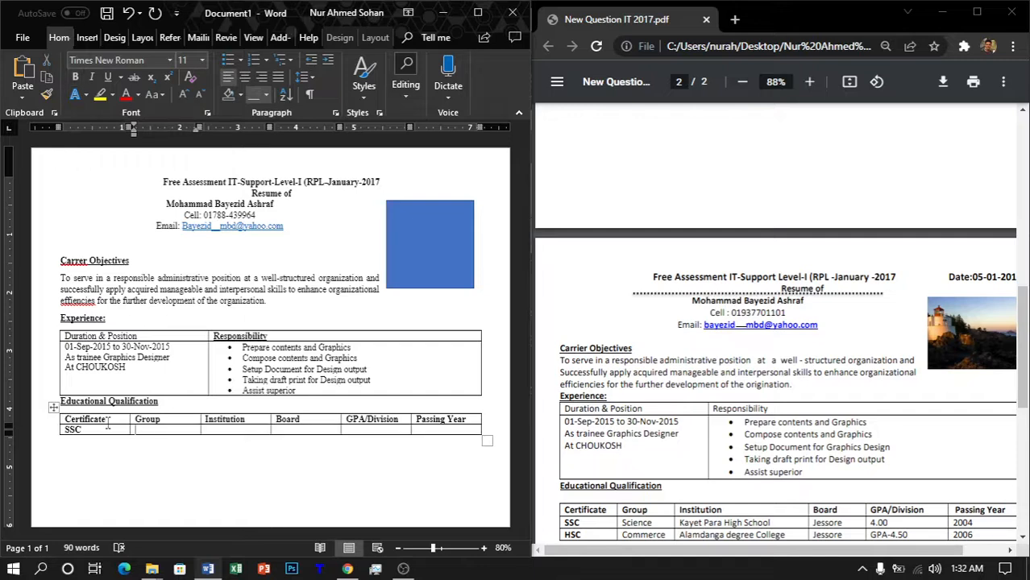
{"action": "type", "text": "Scien"}
{"action": "type", "text": "ce"}
{"action": "type", "text": "Kaye"}
{"action": "type", "text": "t "}
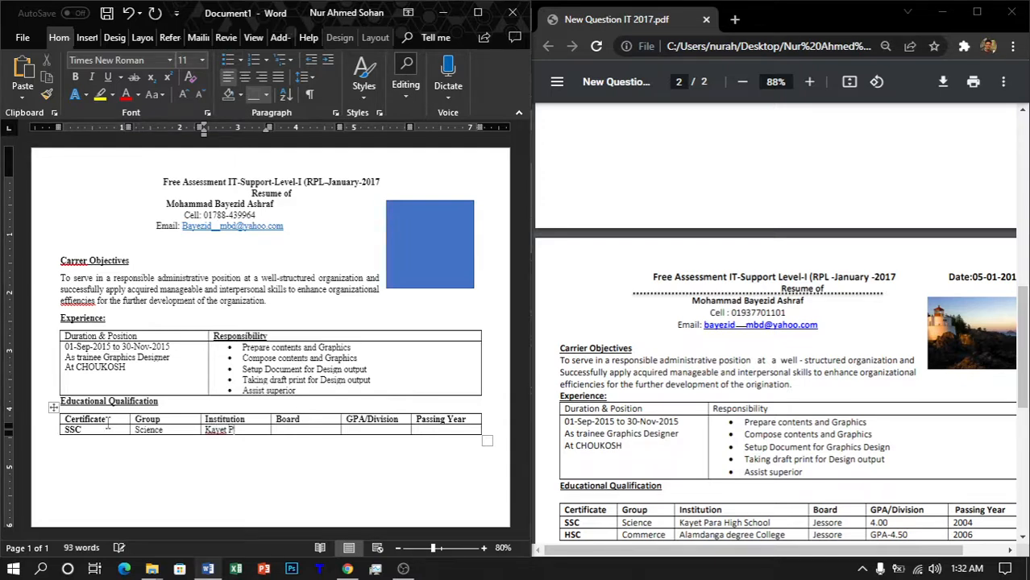
{"action": "type", "text": "Para High School"}
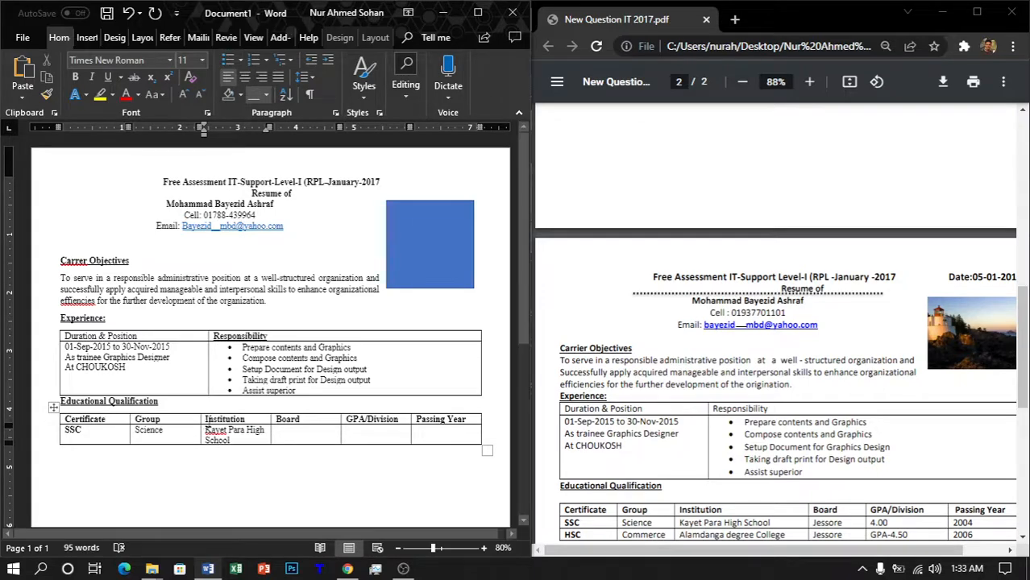
{"action": "scroll", "coordinate": [208, 420], "scroll_direction": "up", "scroll_amount": 11}
{"action": "scroll", "coordinate": [208, 421], "scroll_direction": "up", "scroll_amount": 1}
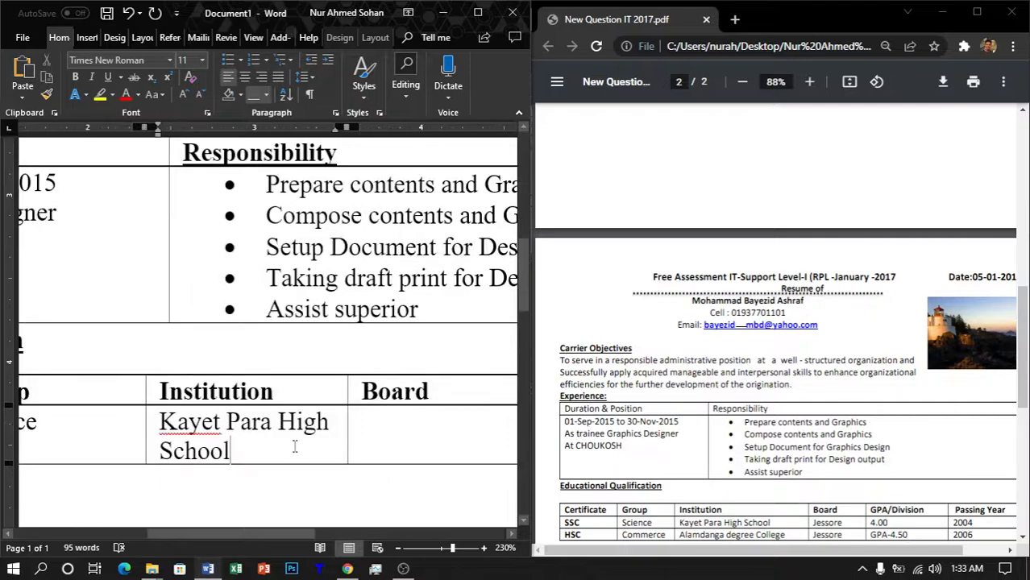
{"action": "scroll", "coordinate": [291, 443], "scroll_direction": "down", "scroll_amount": 2}
{"action": "scroll", "coordinate": [295, 448], "scroll_direction": "down", "scroll_amount": 3}
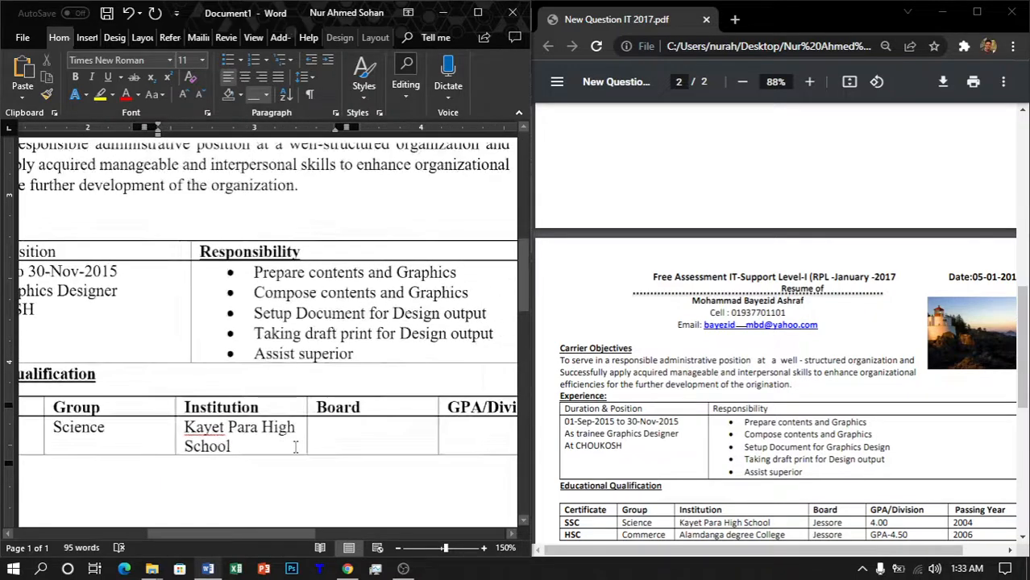
Step: Complete the SSC row with Jessore, 4.00 and 2004, adding a new row below
{"action": "left_click", "coordinate": [393, 439]}
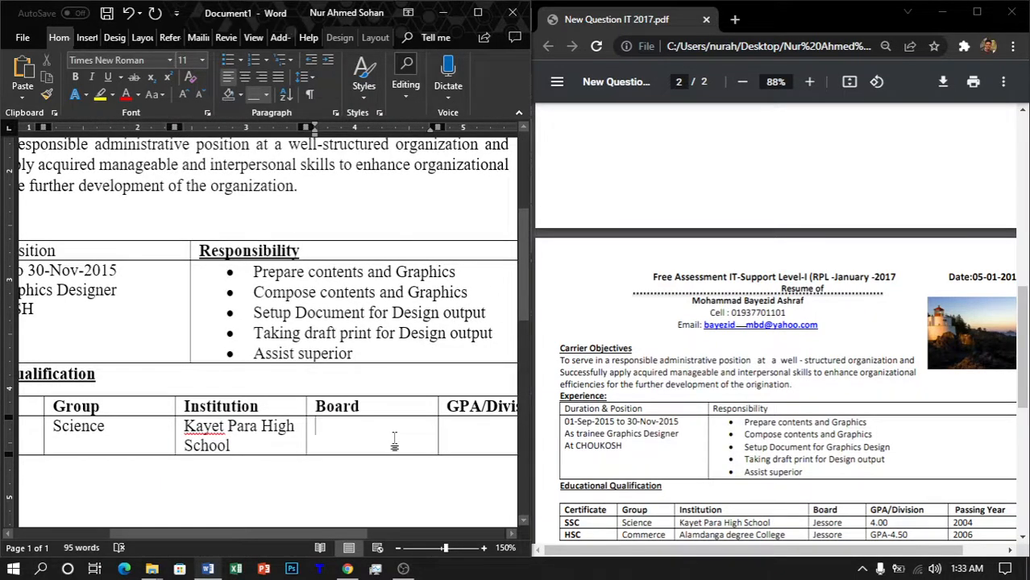
{"action": "type", "text": "Jessore"}
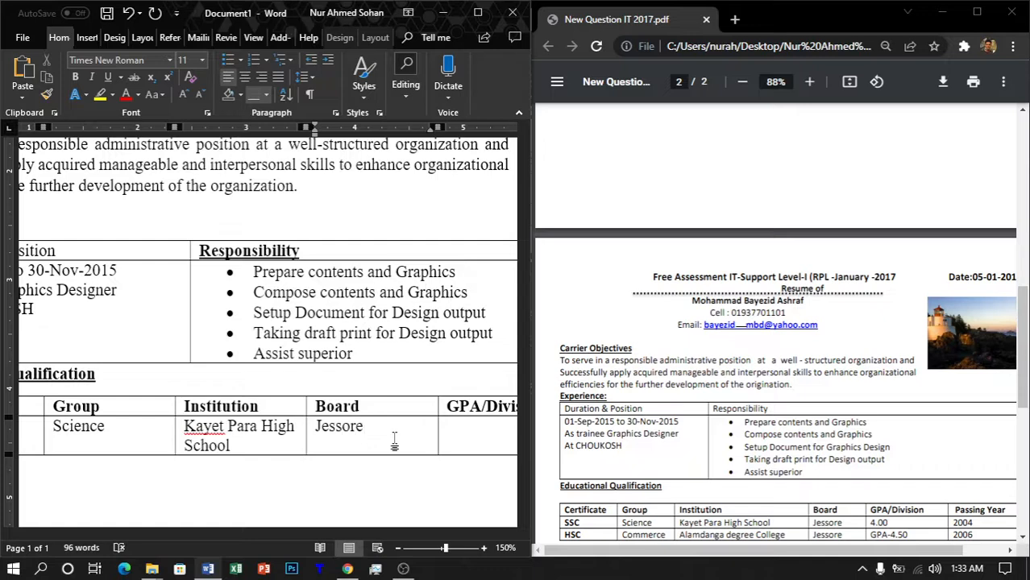
{"action": "key", "text": "Tab"}
{"action": "type", "text": "4.00"}
{"action": "key", "text": "Tab"}
{"action": "type", "text": "2004"}
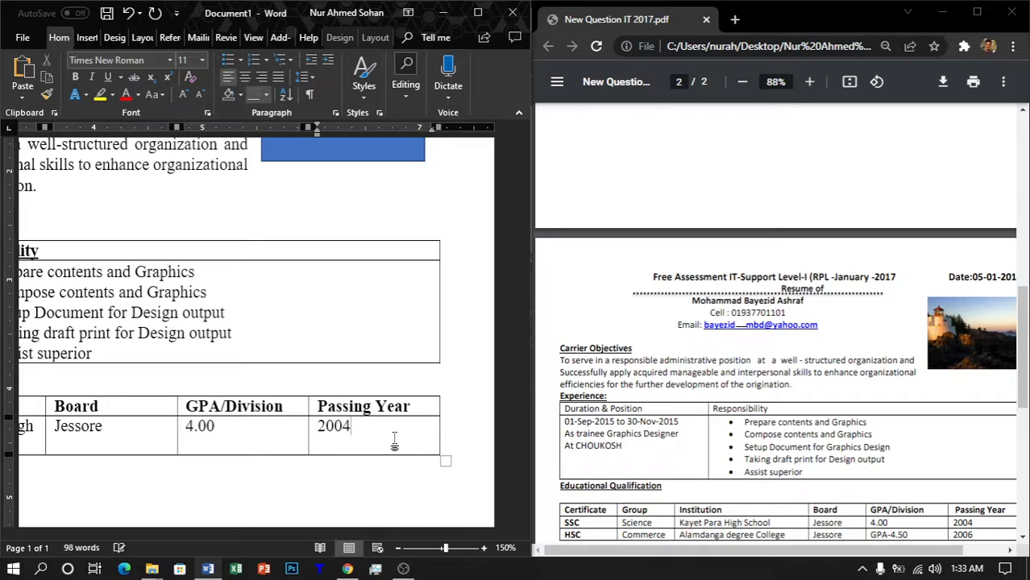
{"action": "key", "text": "Tab"}
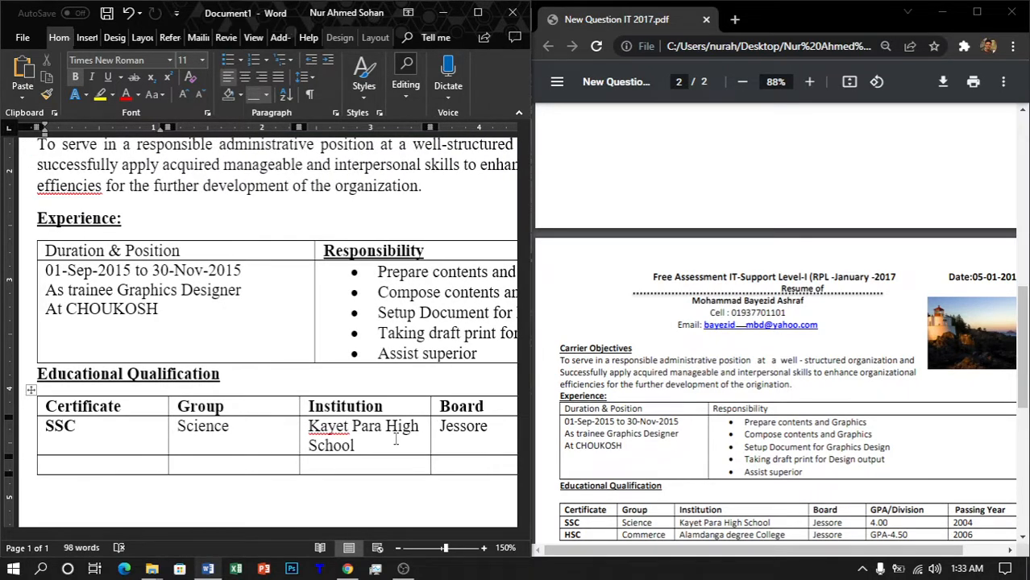
Step: Start the second data row with HSC, Commerce and Alamdanga degree College
{"action": "type", "text": "HSC"}
{"action": "key", "text": "Tab"}
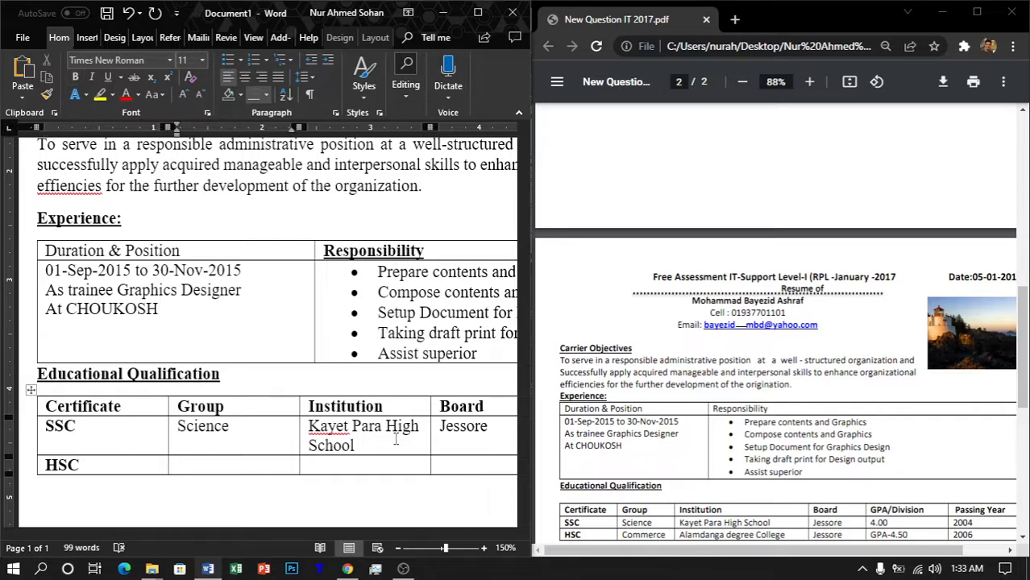
{"action": "type", "text": "Comme"}
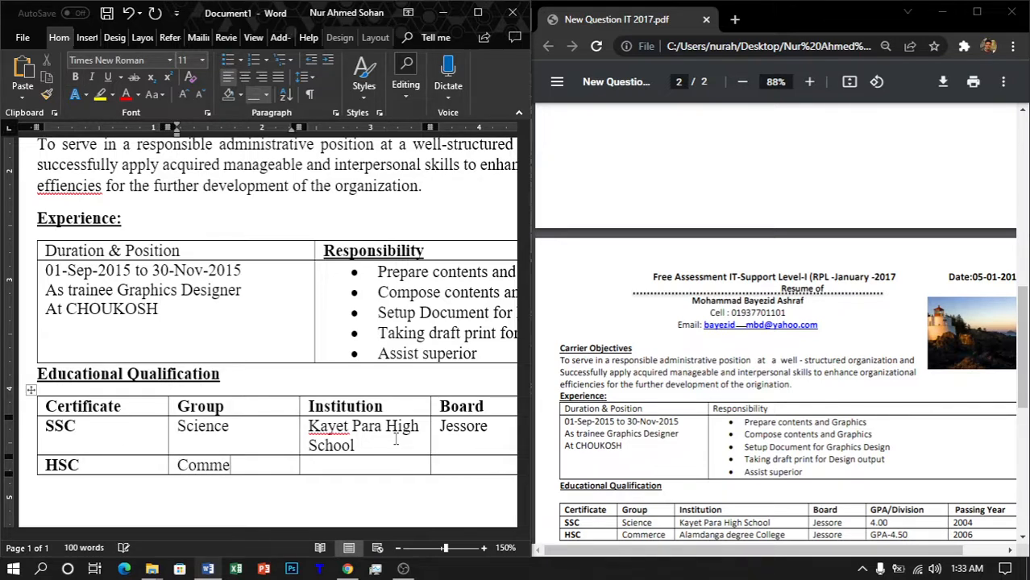
{"action": "type", "text": "rce"}
{"action": "key", "text": "Tab"}
{"action": "type", "text": "Alah"}
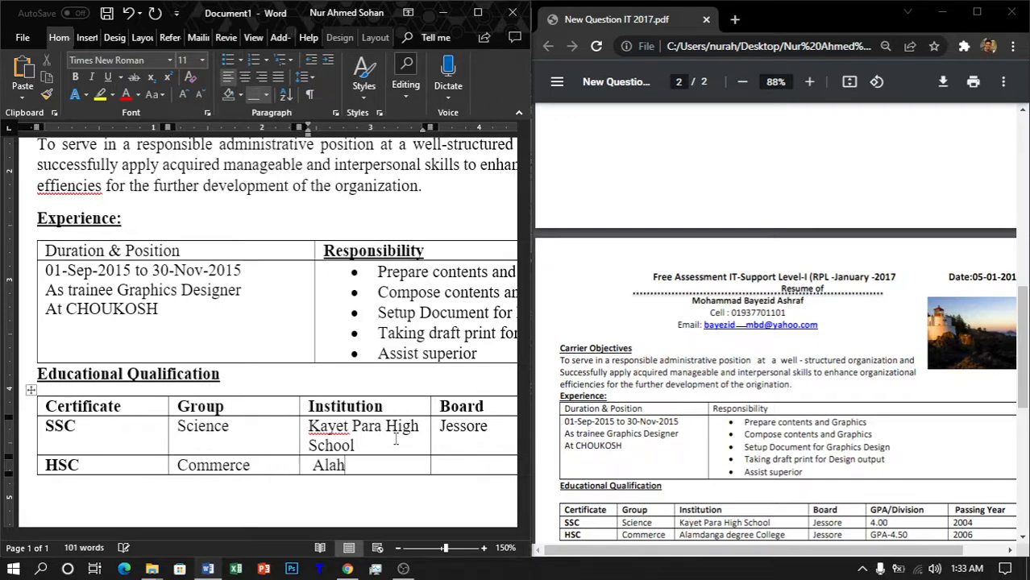
{"action": "key", "text": "BackSpace"}
{"action": "key", "text": "BackSpace"}
{"action": "key", "text": "BackSpace"}
{"action": "key", "text": "BackSpace"}
{"action": "type", "text": "Alamdan"}
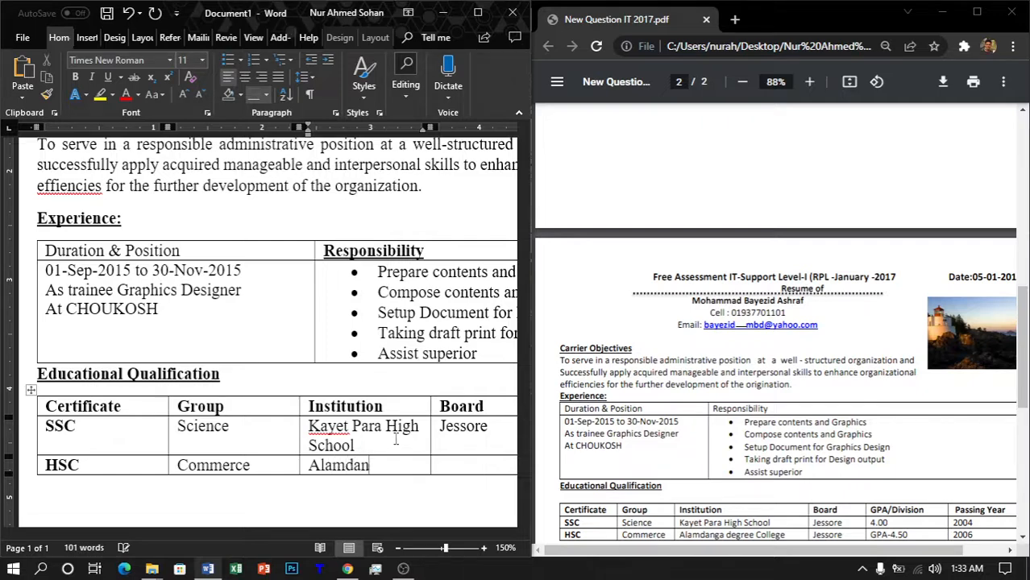
{"action": "type", "text": "ga degree Collge"}
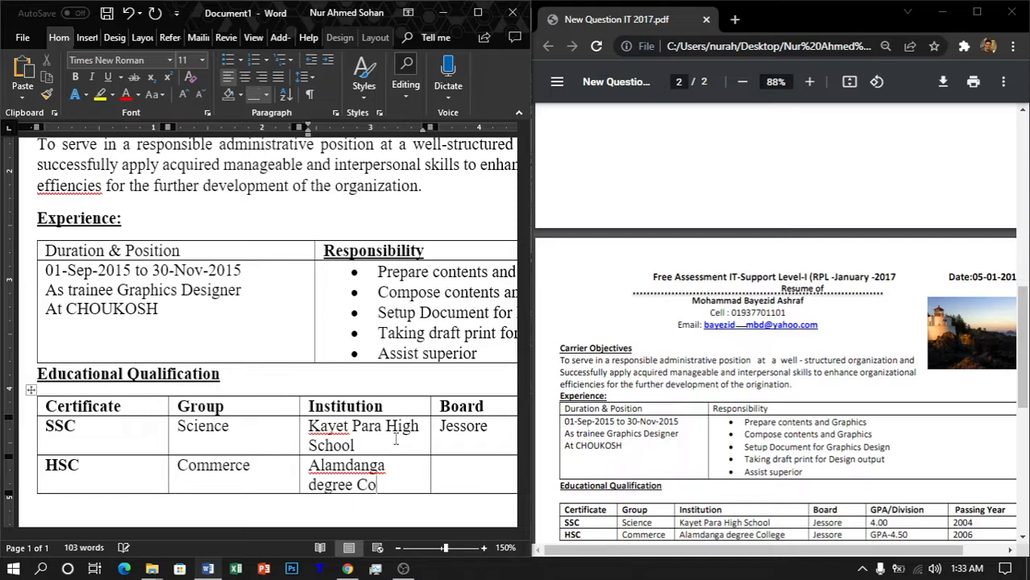
{"action": "key", "text": "BackSpace"}
{"action": "key", "text": "BackSpace"}
{"action": "type", "text": "ege"}
Step: Complete the HSC row with Jessore, GPA-4.50 and 2006, adding another row
{"action": "key", "text": "Tab"}
{"action": "type", "text": "Jessore"}
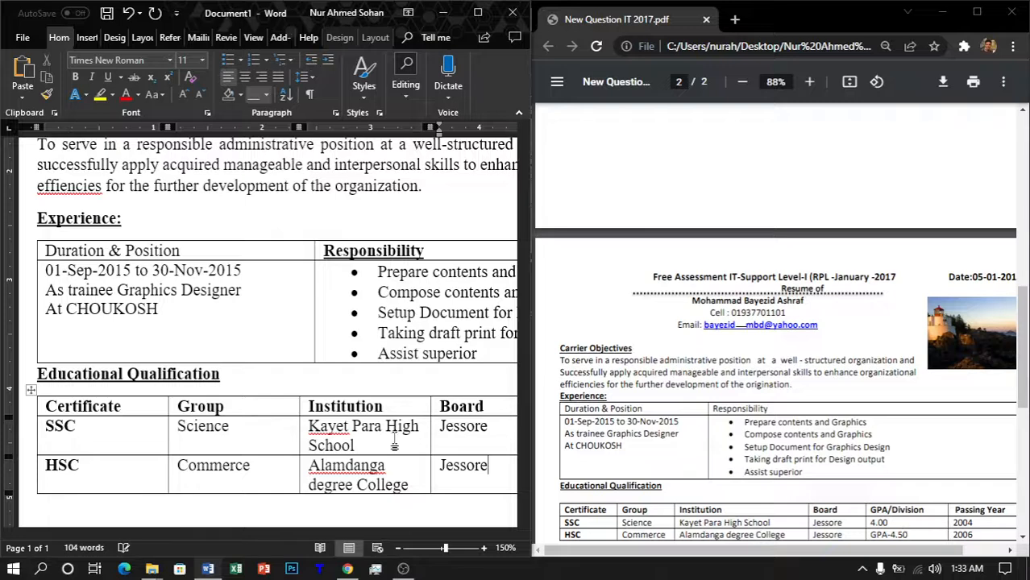
{"action": "key", "text": "Tab"}
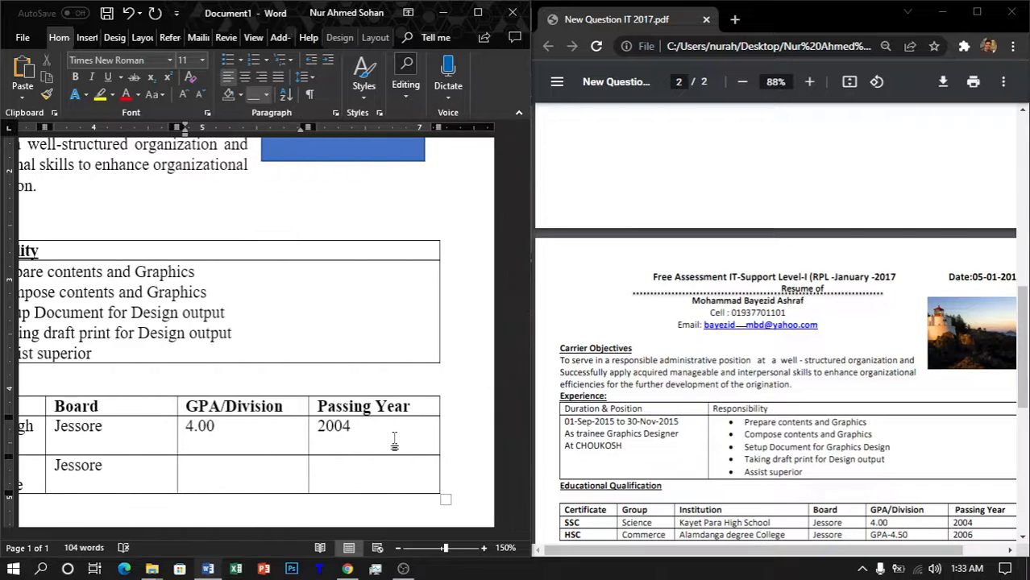
{"action": "type", "text": "GPA-4.50"}
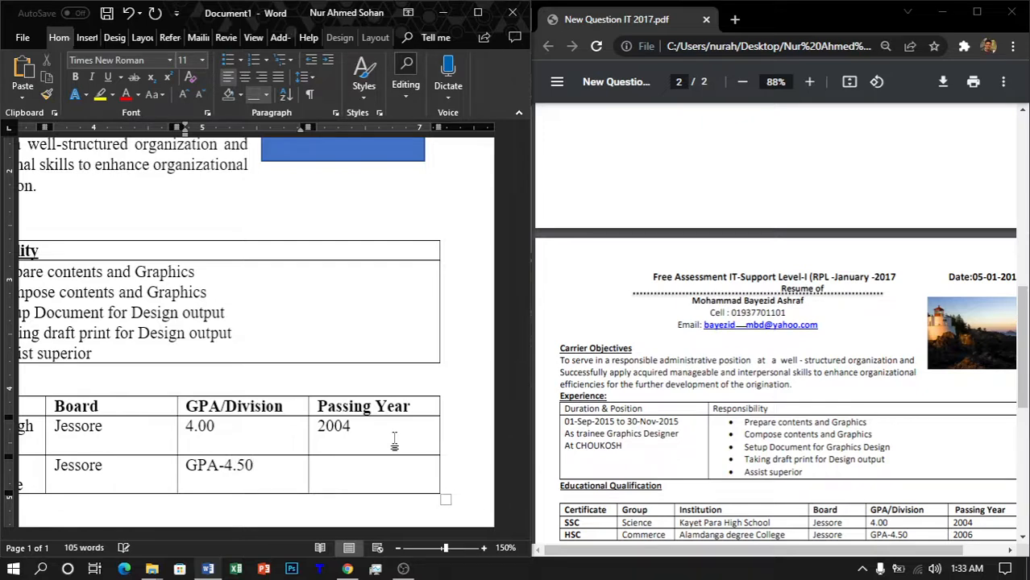
{"action": "key", "text": "Tab"}
{"action": "type", "text": "2006"}
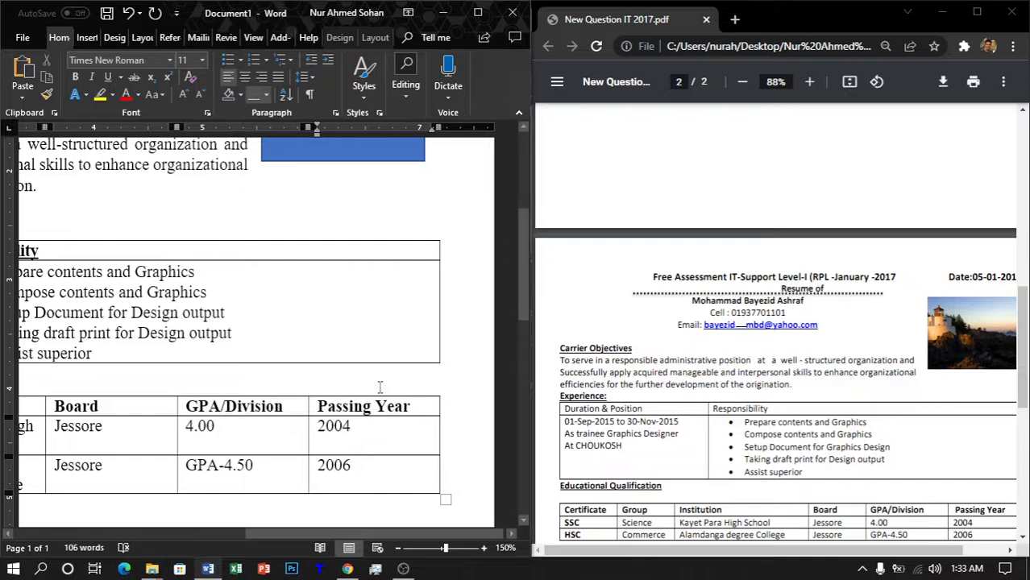
{"action": "key", "text": "Tab"}
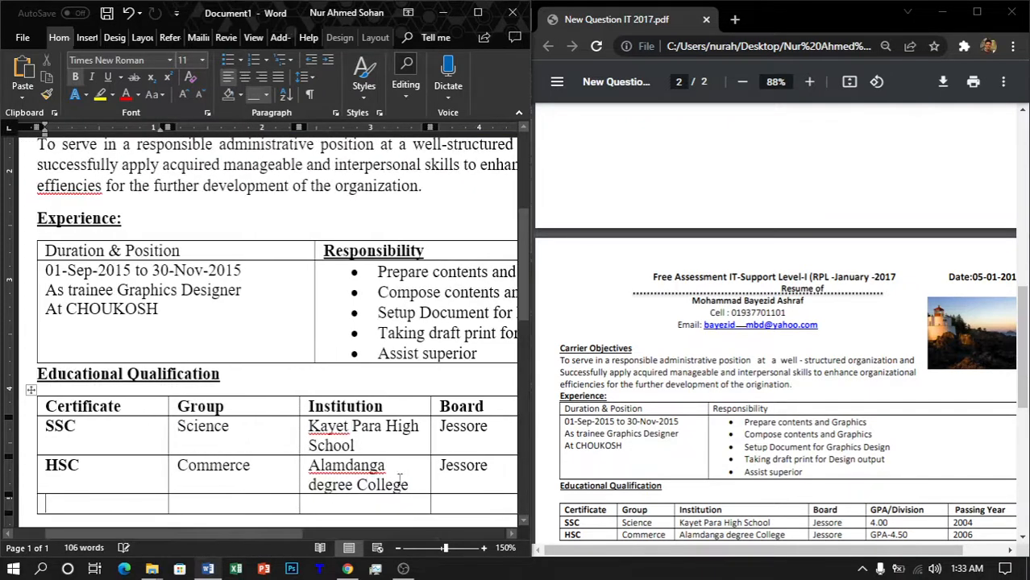
Step: Undo the extra empty row under HSC, leaving the caret below the table
{"action": "left_click", "coordinate": [327, 502]}
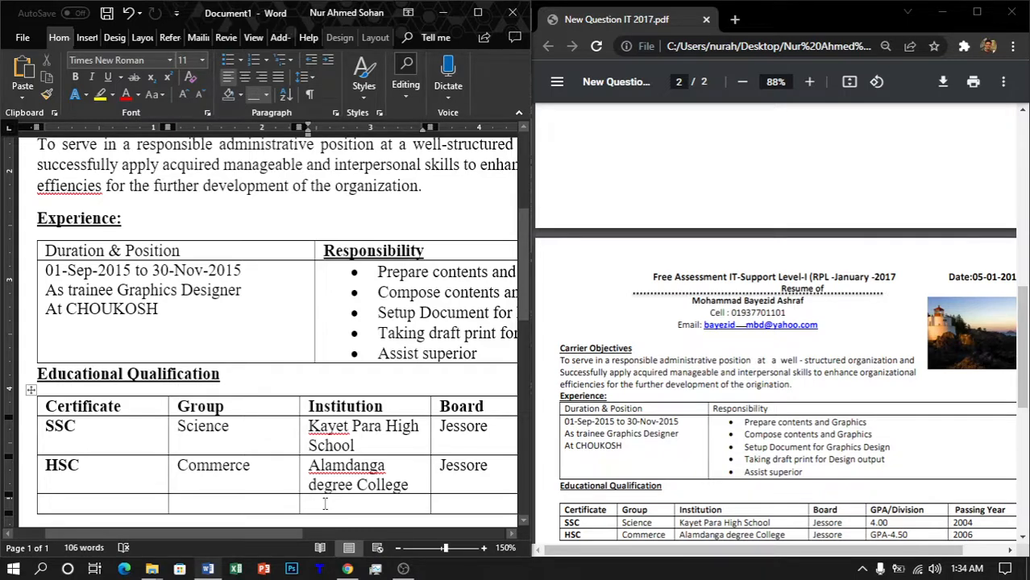
{"action": "key", "text": "ctrl+z"}
{"action": "left_click", "coordinate": [324, 504]}
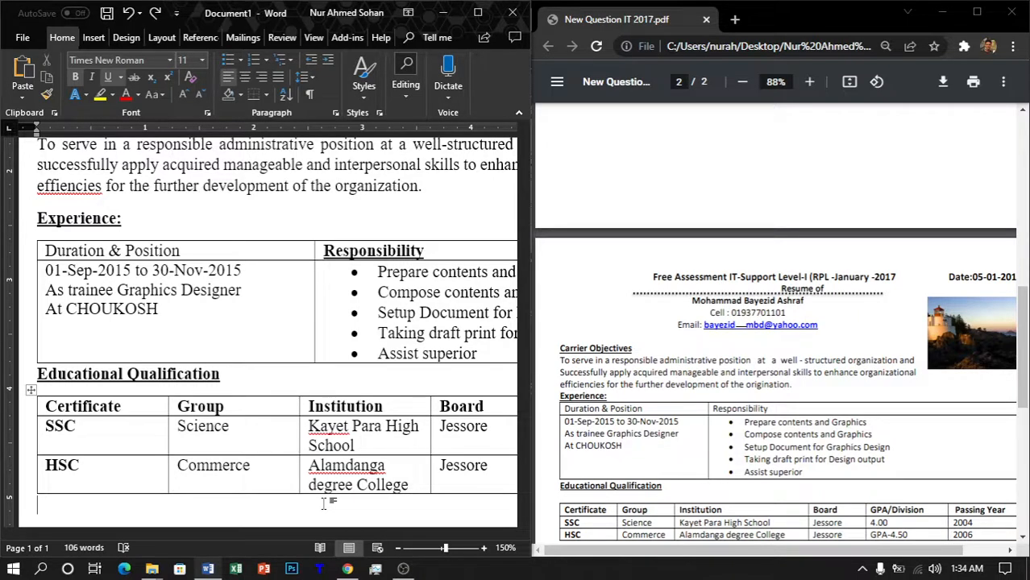
Step: Select the 'Computer Literacy:' heading in the sample PDF to copy it
{"action": "scroll", "coordinate": [776, 337], "scroll_direction": "down", "scroll_amount": 5}
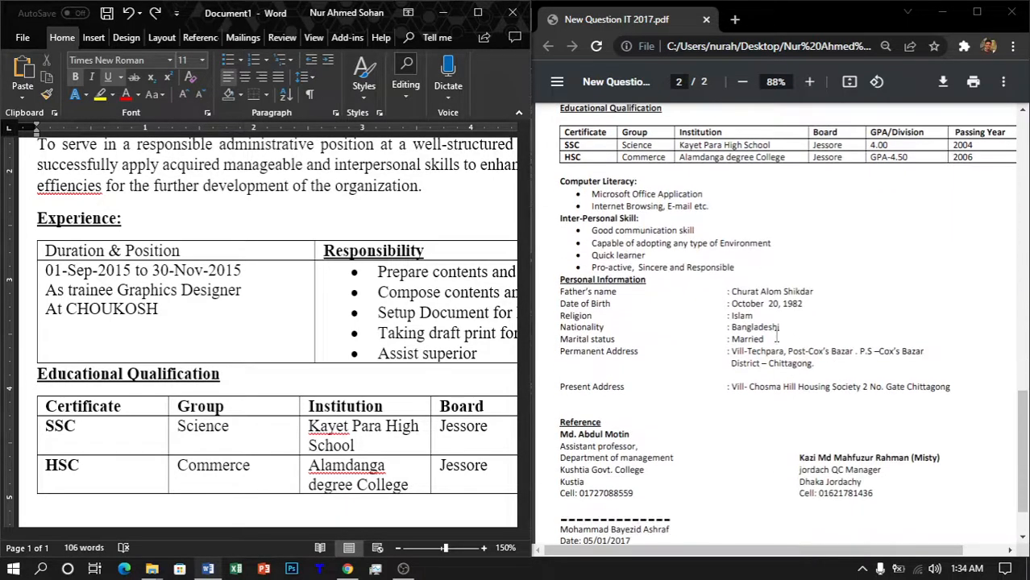
{"action": "scroll", "coordinate": [722, 232], "scroll_direction": "down", "scroll_amount": 1}
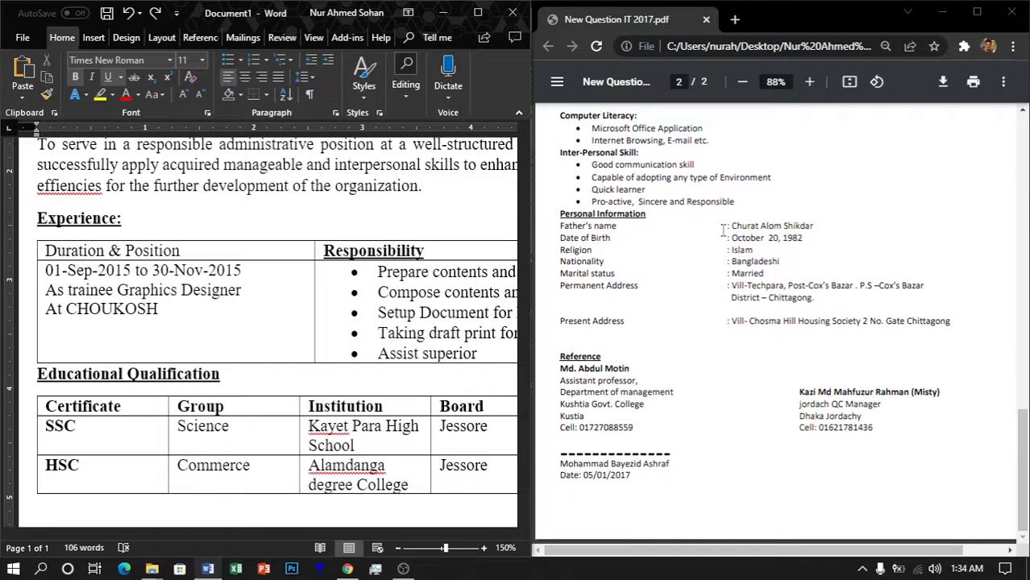
{"action": "scroll", "coordinate": [723, 232], "scroll_direction": "up", "scroll_amount": 2}
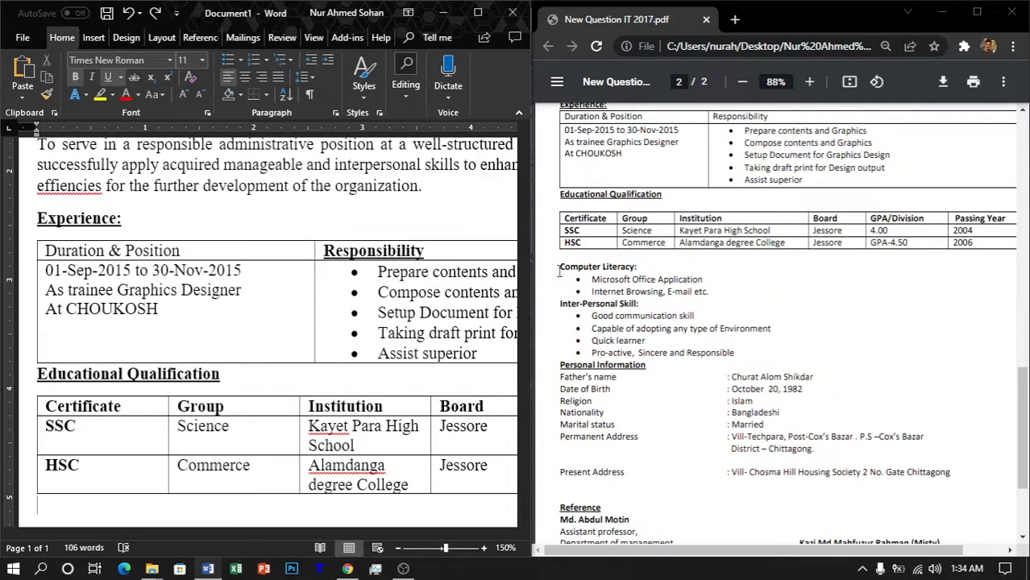
{"action": "left_click_drag", "start_coordinate": [559, 268], "coordinate": [638, 267]}
{"action": "key", "text": "ctrl+c"}
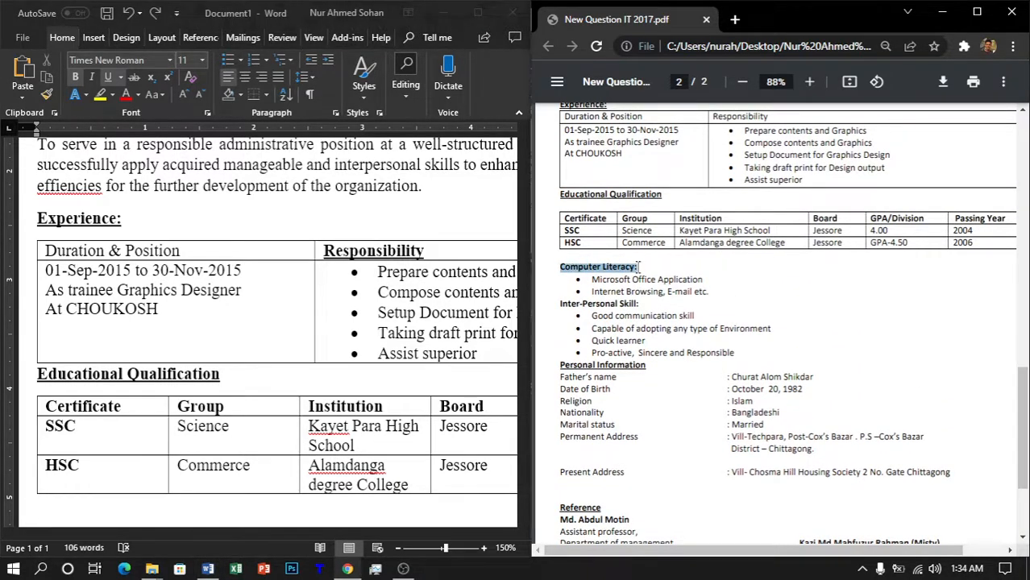
Step: Paste 'Computer Literacy:' below the qualification table
{"action": "scroll", "coordinate": [157, 371], "scroll_direction": "down", "scroll_amount": 5}
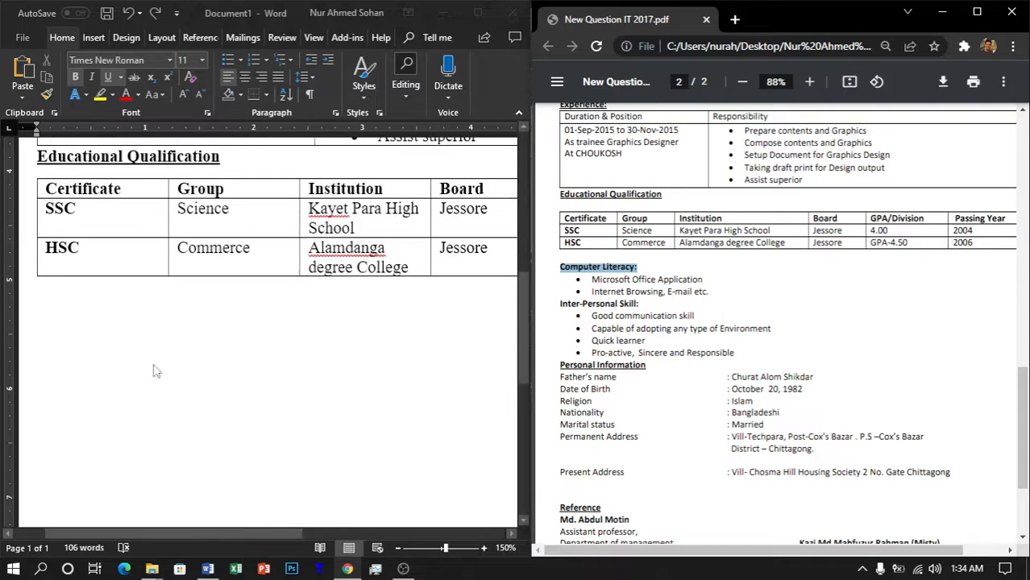
{"action": "left_click", "coordinate": [203, 301]}
{"action": "key", "text": "ctrl+v"}
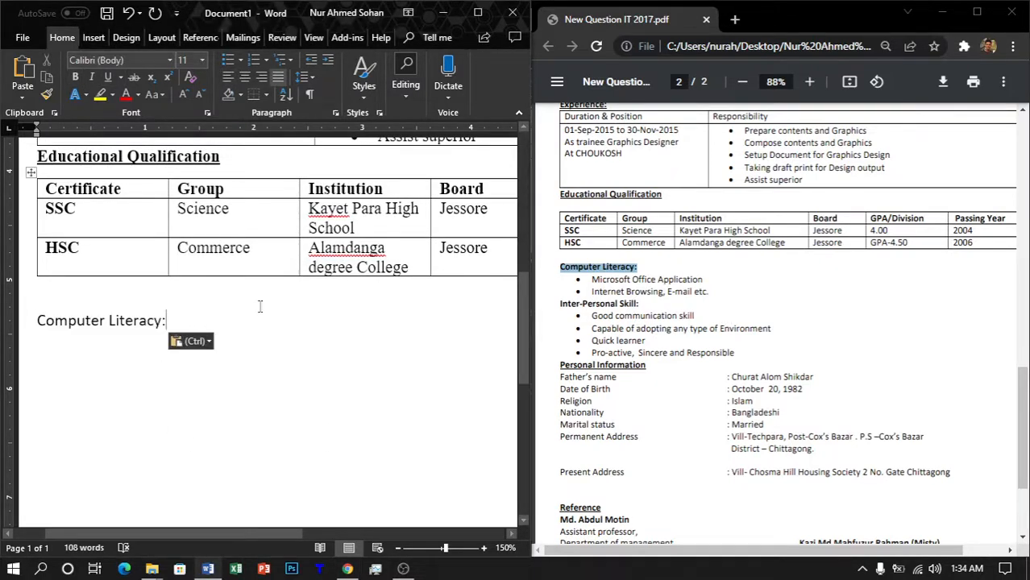
{"action": "left_click", "coordinate": [707, 248]}
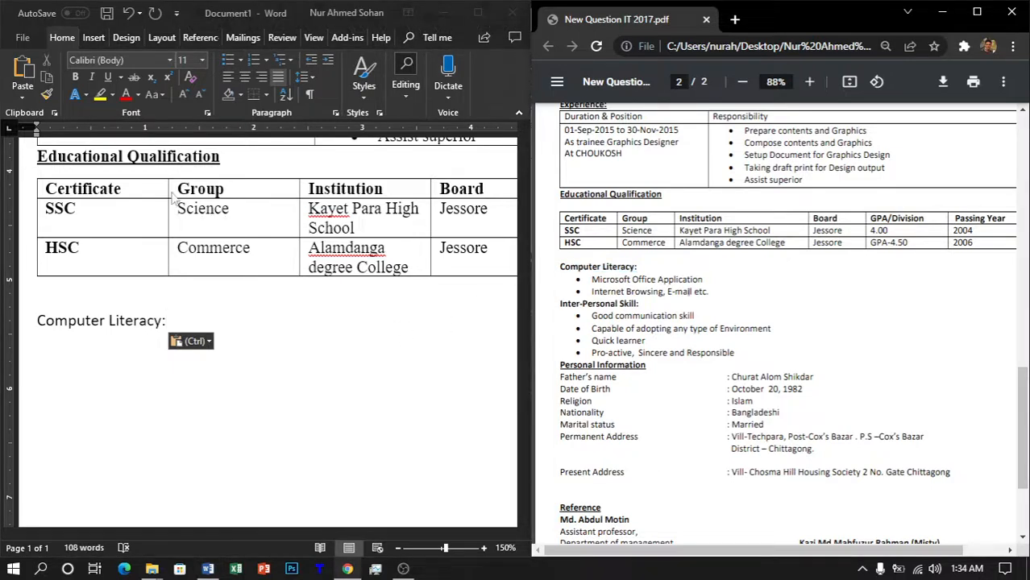
Step: Give it the Educational Qualification heading format without underline, then start a new line
{"action": "left_click", "coordinate": [229, 161]}
{"action": "left_click_drag", "start_coordinate": [229, 161], "coordinate": [83, 157]}
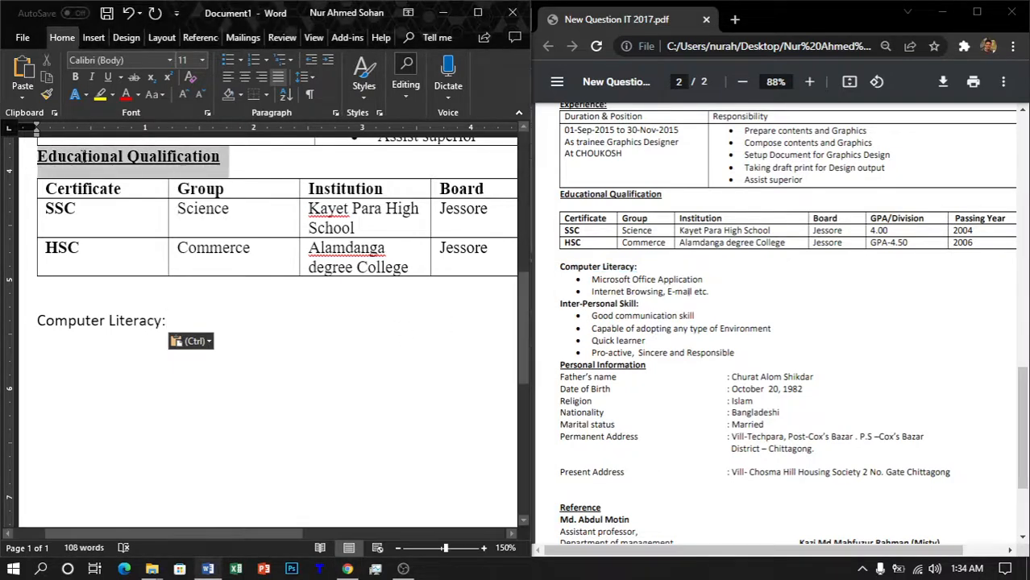
{"action": "left_click", "coordinate": [46, 94]}
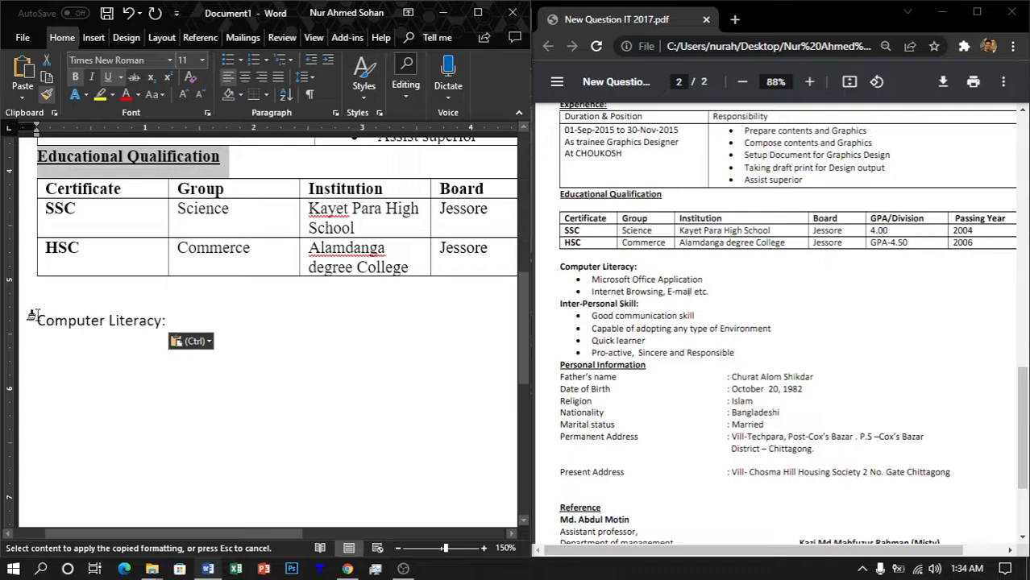
{"action": "left_click_drag", "start_coordinate": [32, 314], "coordinate": [166, 320]}
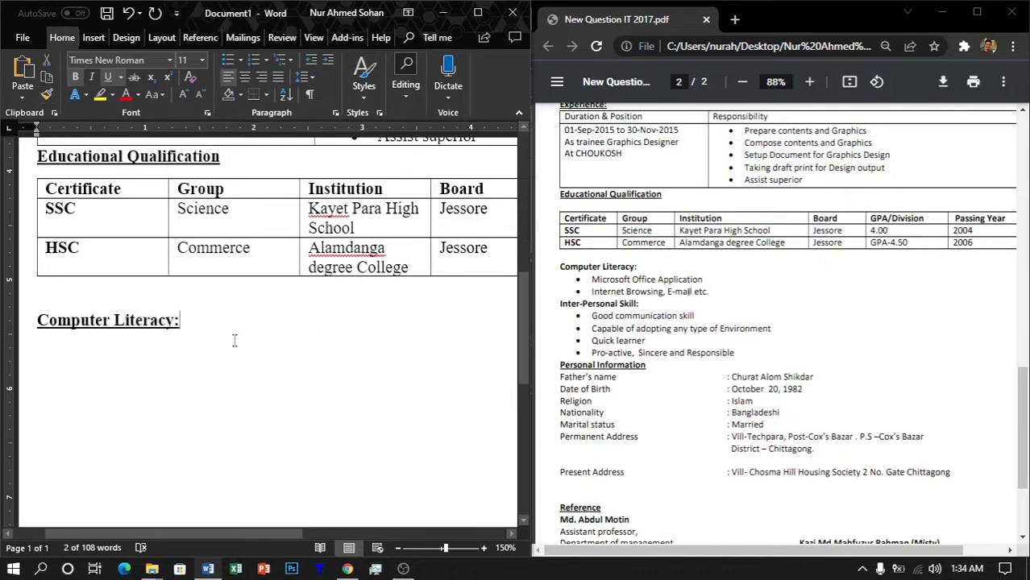
{"action": "left_click_drag", "start_coordinate": [39, 320], "coordinate": [186, 321]}
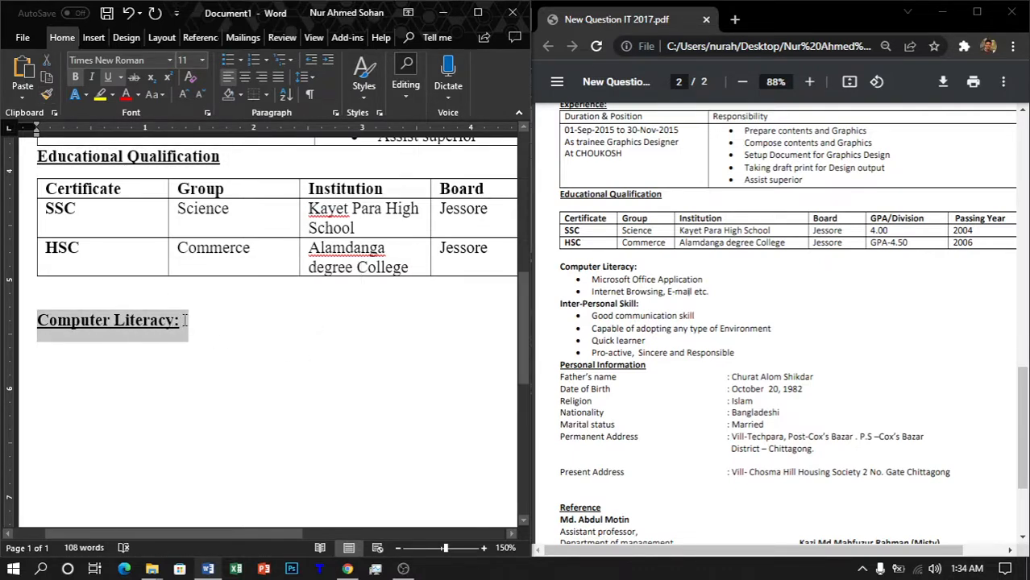
{"action": "left_click", "coordinate": [107, 77]}
{"action": "left_click", "coordinate": [219, 319]}
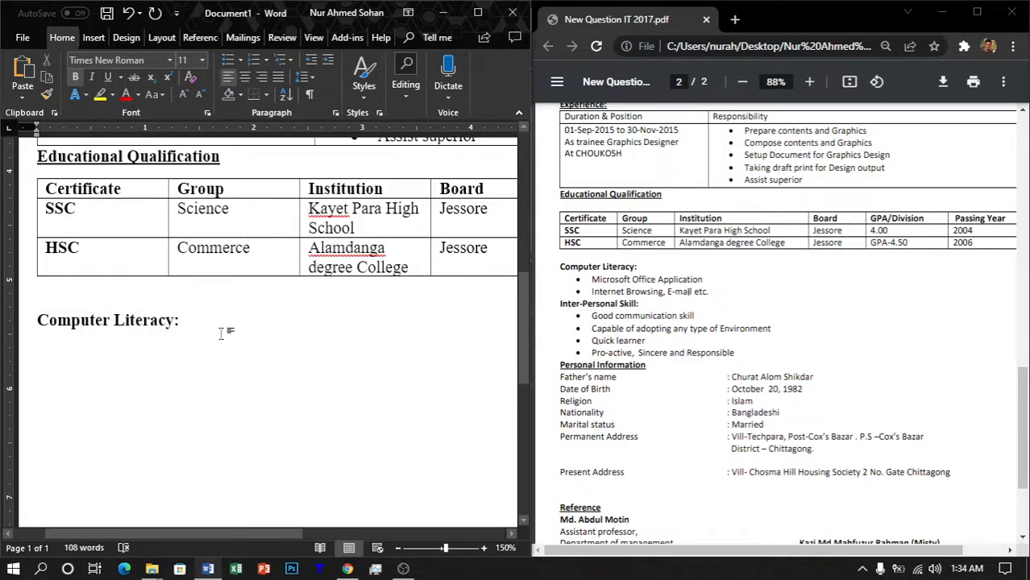
{"action": "key", "text": "Return"}
Step: Add a non-bold round bullet 'Microsoft Office Application' under Computer Literacy
{"action": "left_click", "coordinate": [252, 61]}
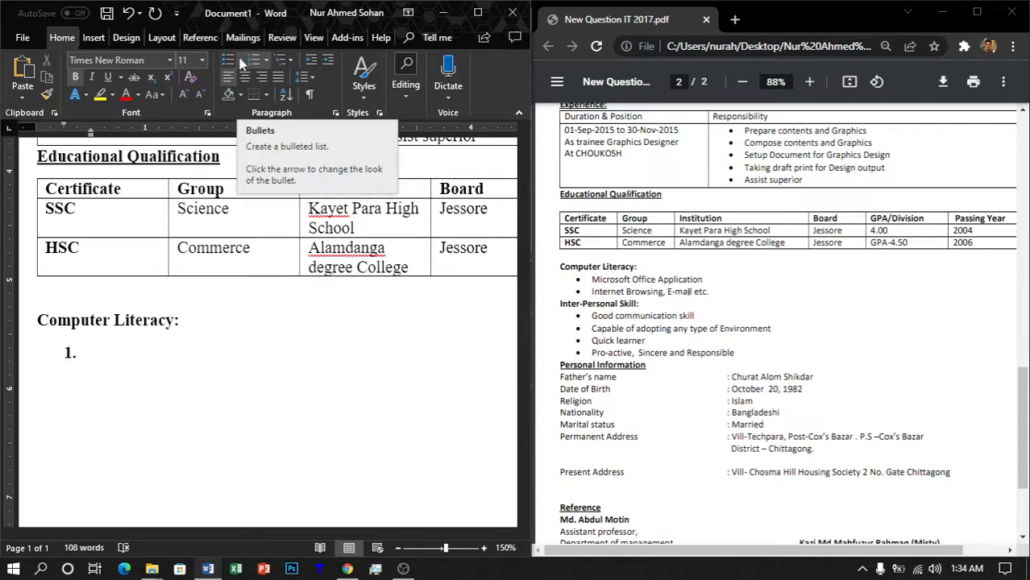
{"action": "left_click", "coordinate": [240, 62]}
{"action": "left_click", "coordinate": [239, 107]}
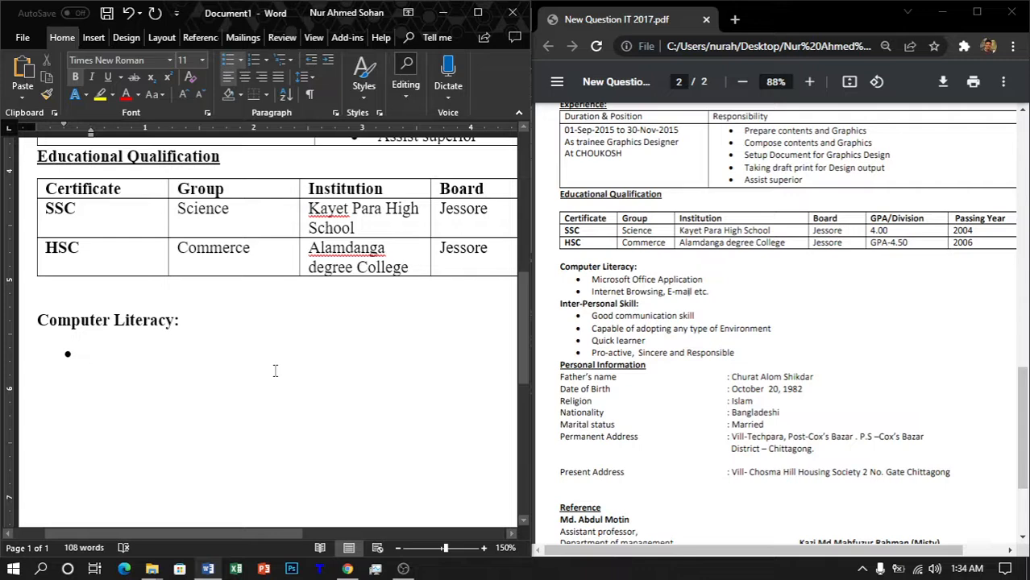
{"action": "type", "text": "Micro"}
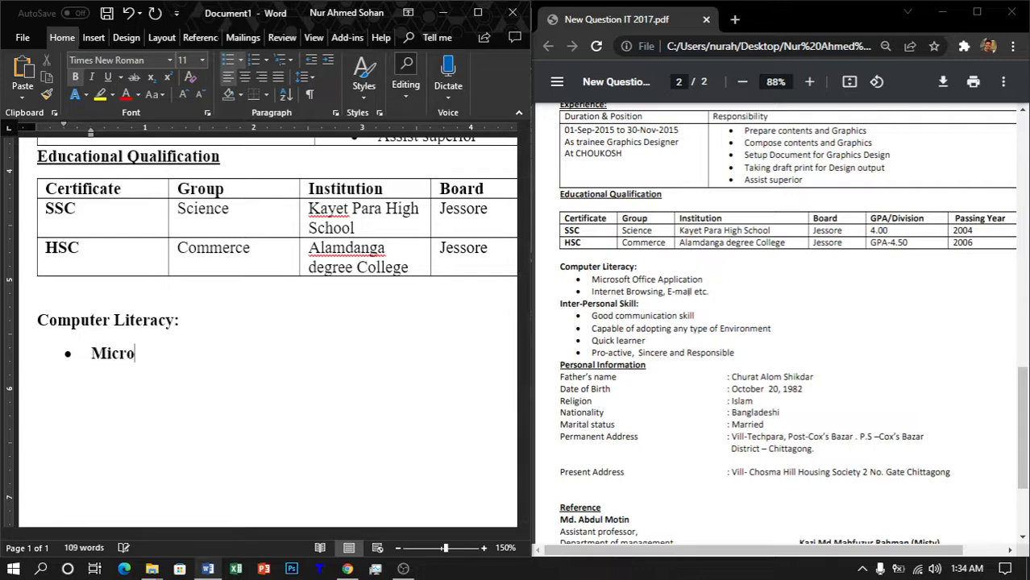
{"action": "key", "text": "BackSpace"}
{"action": "key", "text": "BackSpace"}
{"action": "key", "text": "BackSpace"}
{"action": "key", "text": "BackSpace"}
{"action": "key", "text": "BackSpace"}
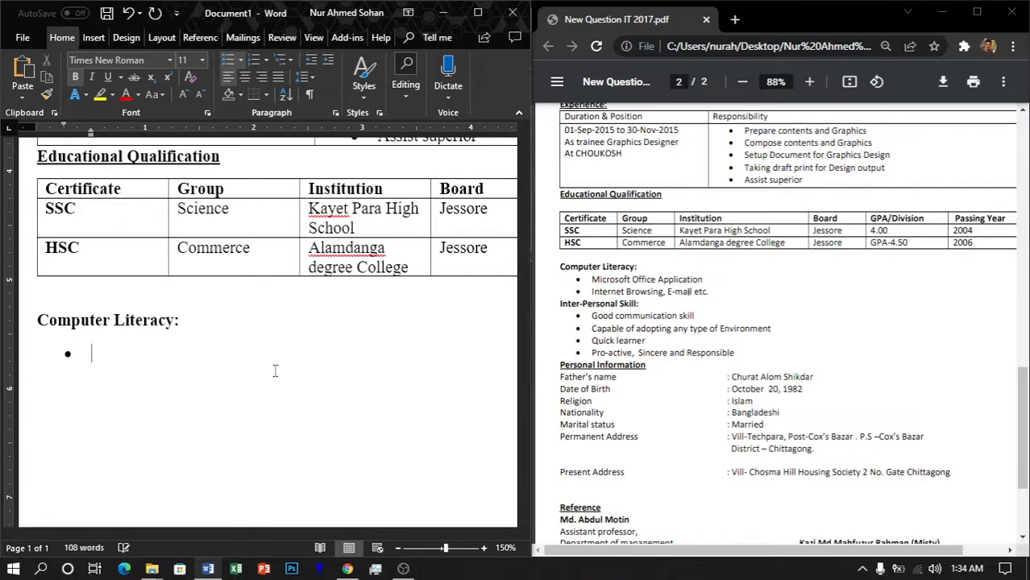
{"action": "key", "text": "ctrl+b"}
{"action": "type", "text": "mic"}
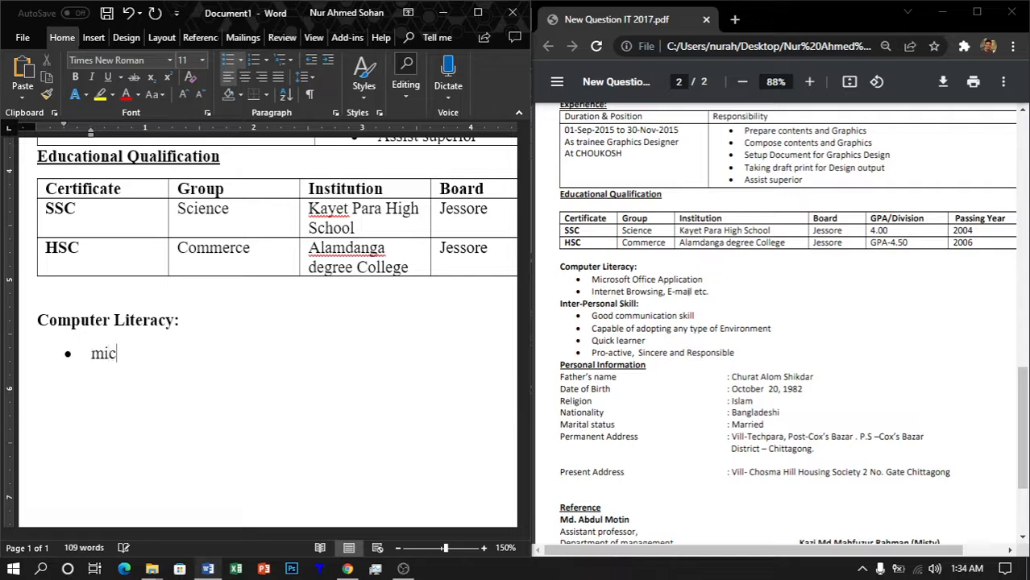
{"action": "key", "text": "BackSpace"}
{"action": "key", "text": "BackSpace"}
{"action": "key", "text": "BackSpace"}
{"action": "type", "text": "Microfo"}
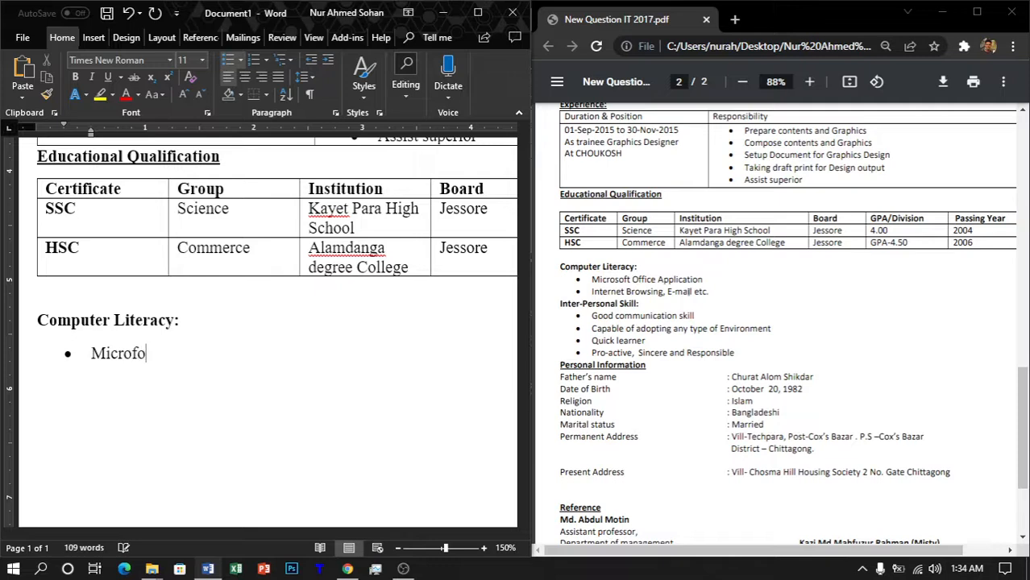
{"action": "key", "text": "BackSpace"}
{"action": "key", "text": "BackSpace"}
{"action": "type", "text": "soft Office "}
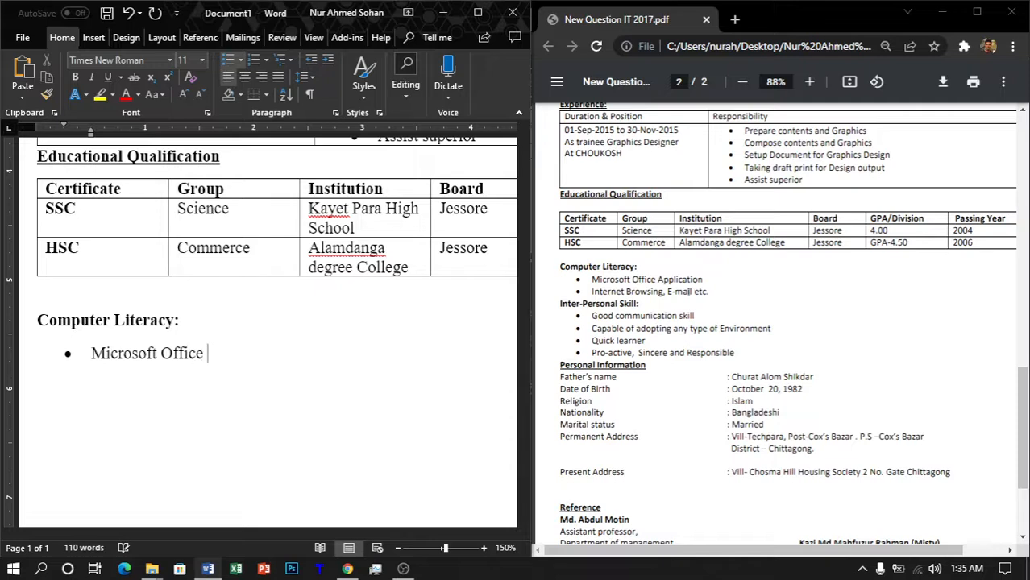
{"action": "type", "text": "Application"}
{"action": "key", "text": "Return"}
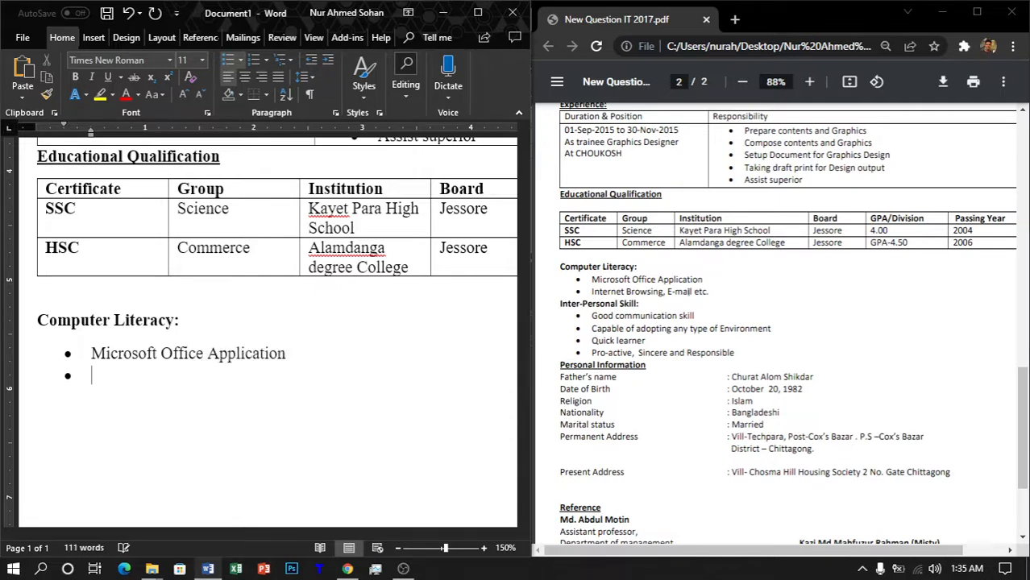
Step: Add 'Internet Browsing, E-mail etc.' as the second bullet
{"action": "type", "text": "Internet "}
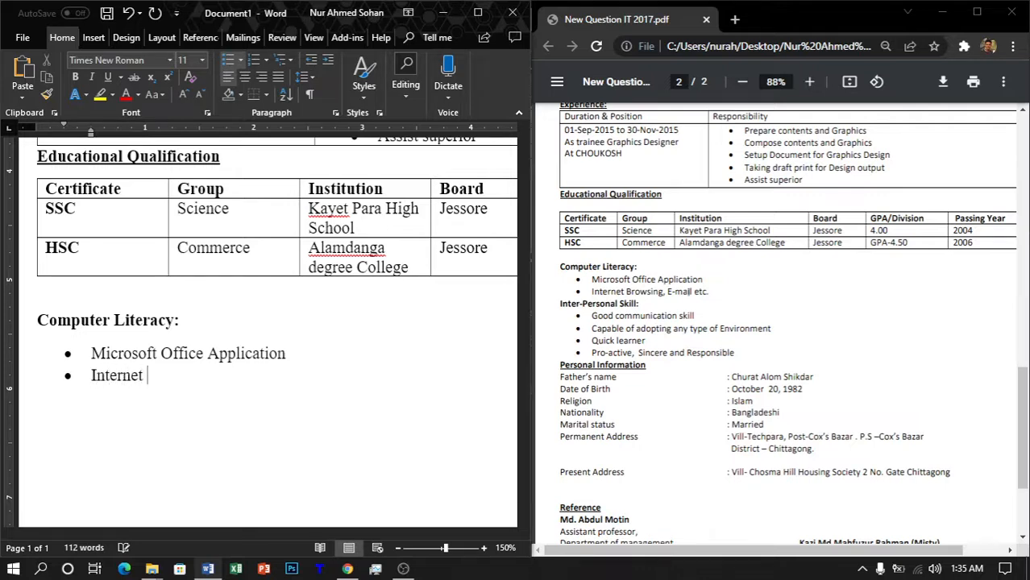
{"action": "type", "text": "Browsing"}
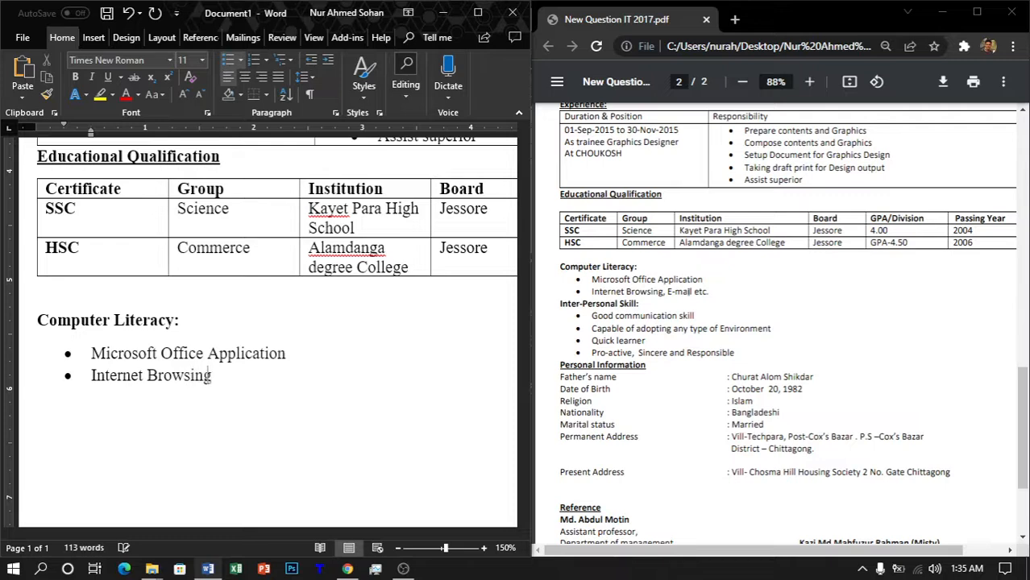
{"action": "key", "text": "BackSpace"}
{"action": "type", "text": ", E-mail"}
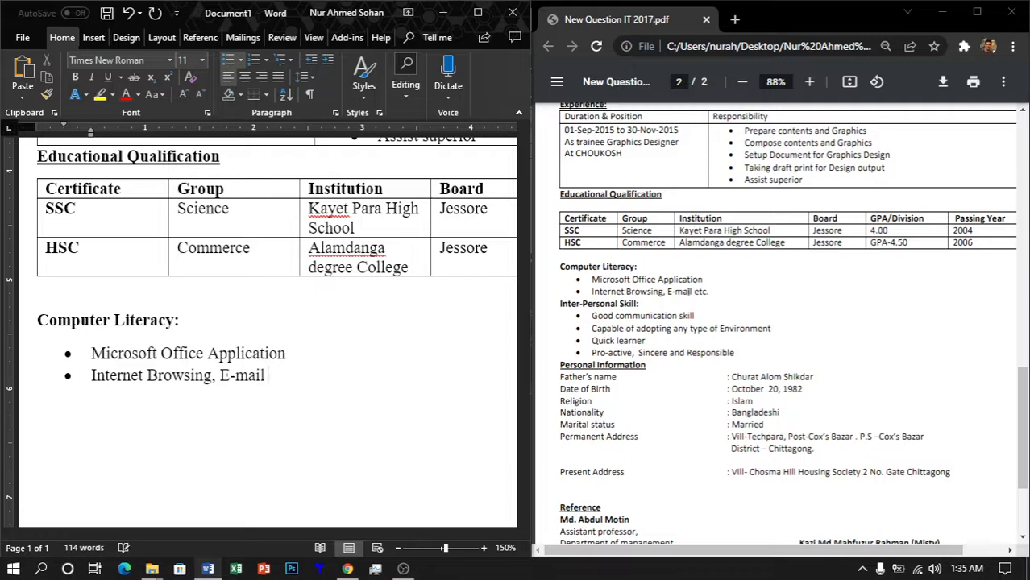
{"action": "type", "text": " etc."}
Step: Select the Computer Literacy section and add an empty unbulleted line below it
{"action": "key", "text": "shift+Up"}
{"action": "key", "text": "shift+Up"}
{"action": "key", "text": "shift+Left"}
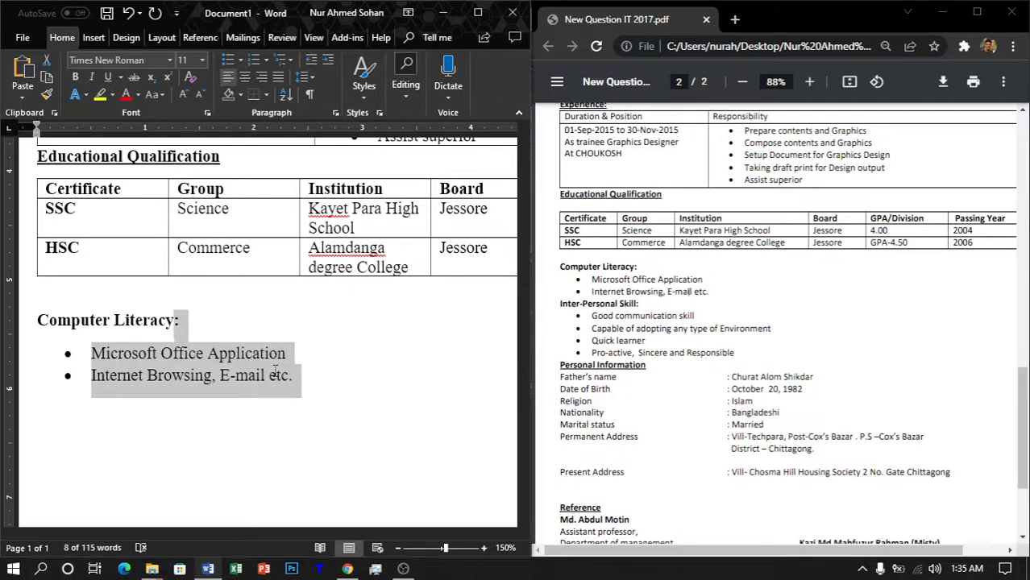
{"action": "key", "text": "shift+Left"}
{"action": "key", "text": "shift+Left"}
{"action": "key", "text": "shift+Left"}
{"action": "key", "text": "shift+Left"}
{"action": "key", "text": "shift+Left"}
{"action": "key", "text": "shift+Left"}
{"action": "key", "text": "shift+Left"}
{"action": "key", "text": "shift+Left"}
{"action": "key", "text": "shift+Left"}
{"action": "key", "text": "shift+Left"}
{"action": "key", "text": "shift+Left"}
{"action": "key", "text": "shift+Left"}
{"action": "key", "text": "shift+Left"}
{"action": "key", "text": "shift+Left"}
{"action": "key", "text": "shift+Left"}
{"action": "key", "text": "shift+Left"}
{"action": "key", "text": "shift+Left"}
{"action": "key", "text": "shift+Left"}
{"action": "key", "text": "shift+Left"}
{"action": "key", "text": "shift+Left"}
{"action": "key", "text": "shift+Right"}
{"action": "key", "text": "shift+Right"}
{"action": "key", "text": "shift+Right"}
{"action": "key", "text": "ctrl+c"}
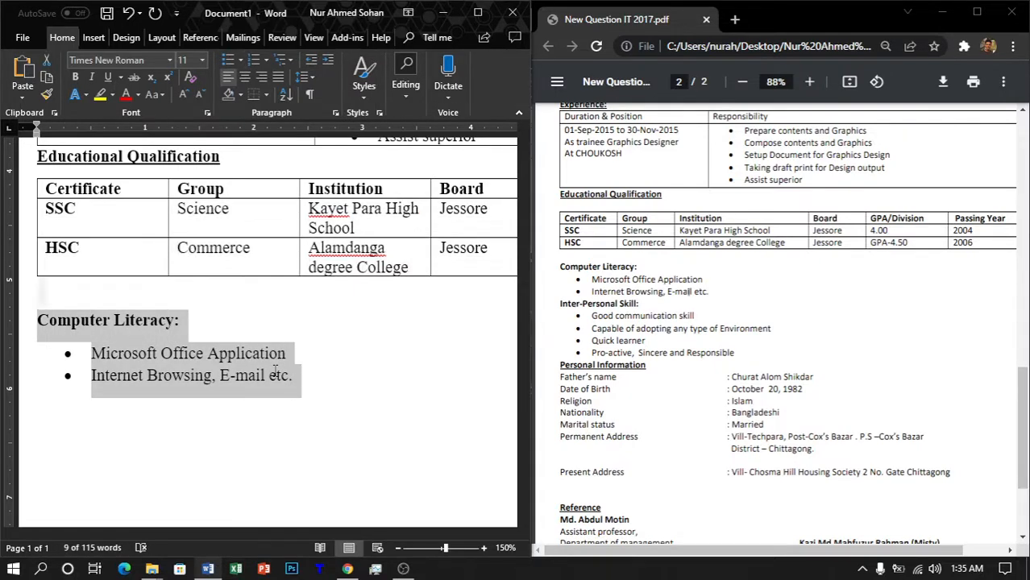
{"action": "left_click", "coordinate": [277, 376]}
{"action": "key", "text": "End"}
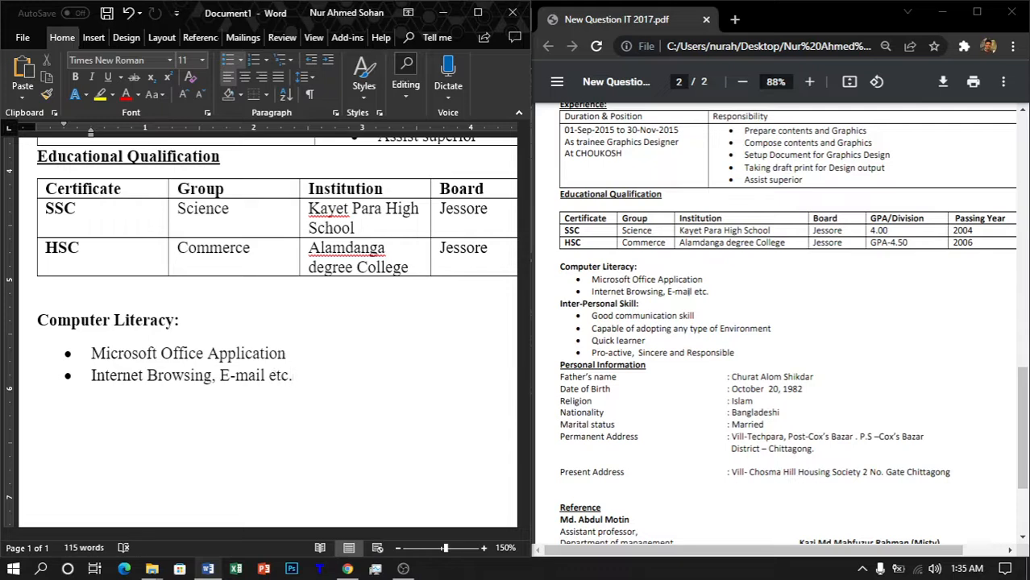
{"action": "key", "text": "Return"}
{"action": "key", "text": "BackSpace"}
{"action": "key", "text": "BackSpace"}
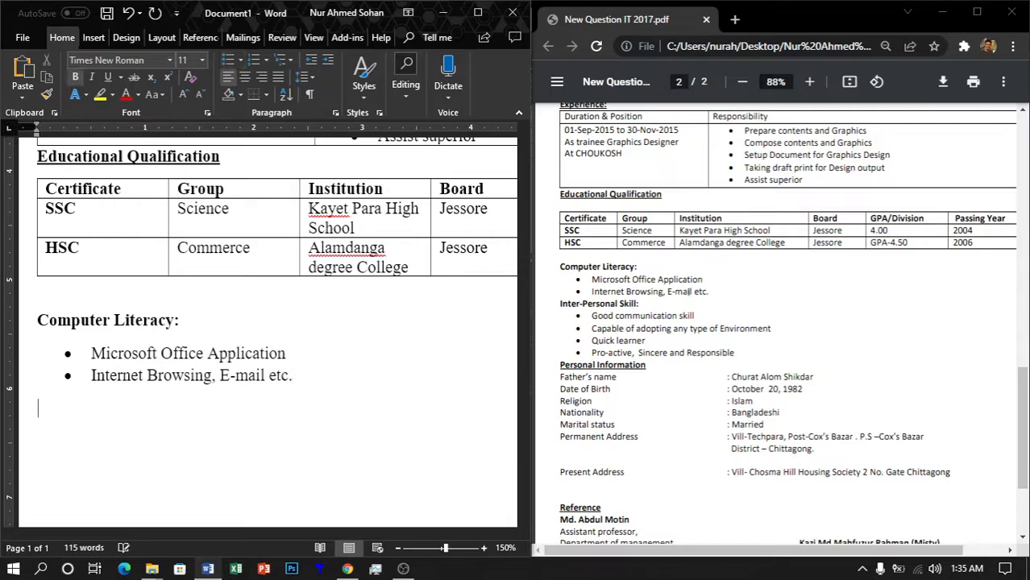
Step: Paste a copy of the Computer Literacy section and rename its heading 'Inter-Personal Skills'
{"action": "key", "text": "ctrl+v"}
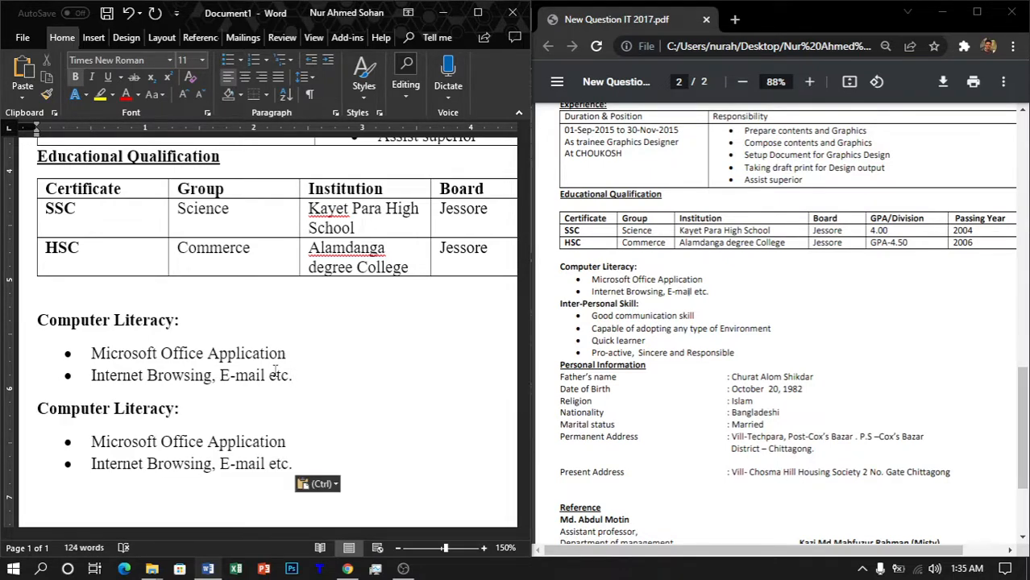
{"action": "key", "text": "BackSpace"}
{"action": "key", "text": "Up"}
{"action": "key", "text": "Up"}
{"action": "key", "text": "shift+Left"}
{"action": "key", "text": "shift+Left"}
{"action": "key", "text": "shift+Left"}
{"action": "key", "text": "shift+Left"}
{"action": "key", "text": "shift+Left"}
{"action": "key", "text": "shift+Left"}
{"action": "key", "text": "shift+Left"}
{"action": "key", "text": "shift+Left"}
{"action": "key", "text": "shift+Left"}
{"action": "key", "text": "shift+Left"}
{"action": "key", "text": "shift+Left"}
{"action": "key", "text": "shift+Left"}
{"action": "key", "text": "shift+Left"}
{"action": "key", "text": "shift+Left"}
{"action": "key", "text": "shift+Left"}
{"action": "key", "text": "shift+Left"}
{"action": "key", "text": "shift+Left"}
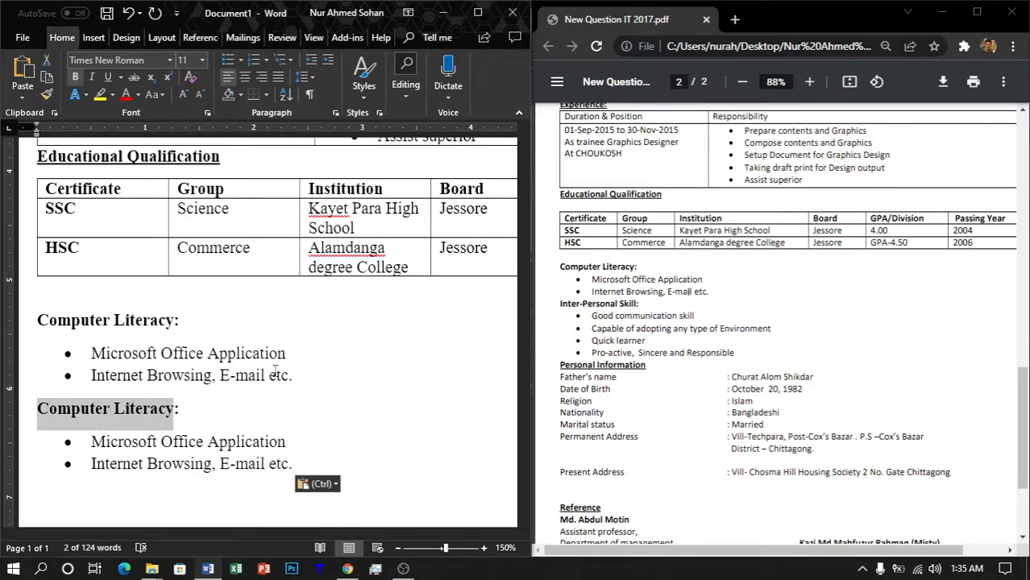
{"action": "type", "text": "Inter-"}
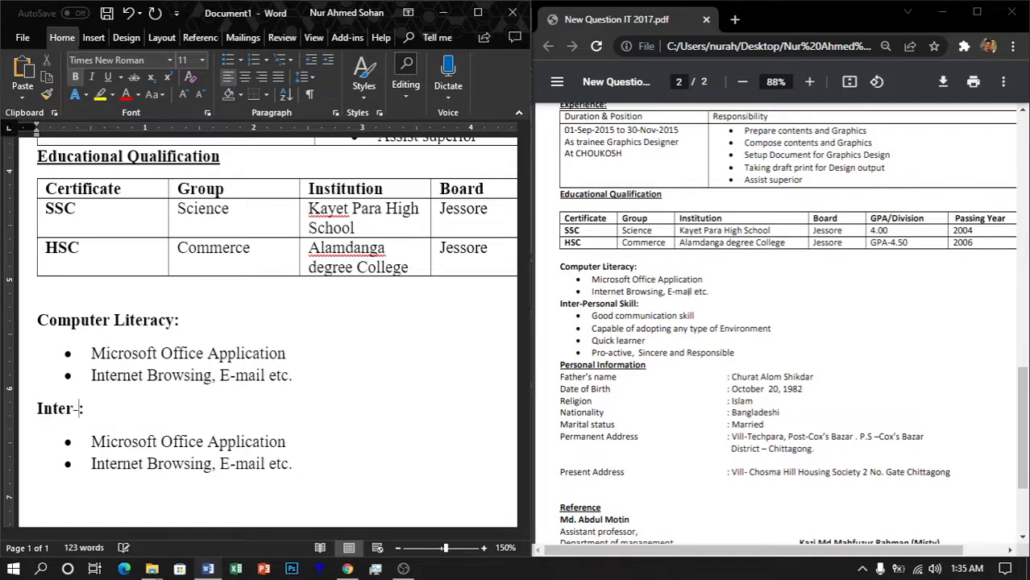
{"action": "type", "text": "Personal"}
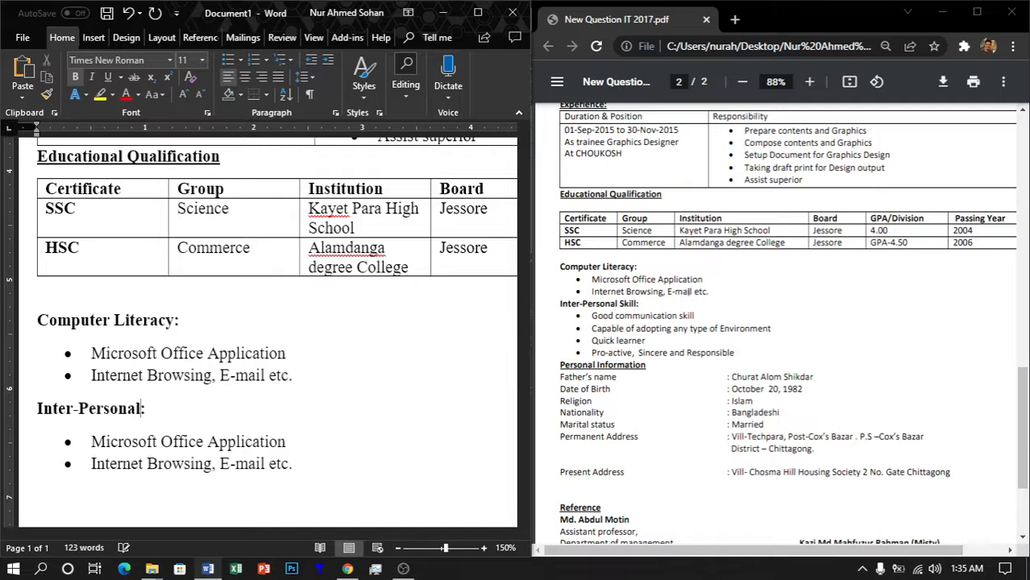
{"action": "type", "text": " Skills"}
Step: Add bullets 'Quick Learner' and 'Pro-active, Sincere and Responsible' to Inter-Personal Skills
{"action": "left_click", "coordinate": [185, 442]}
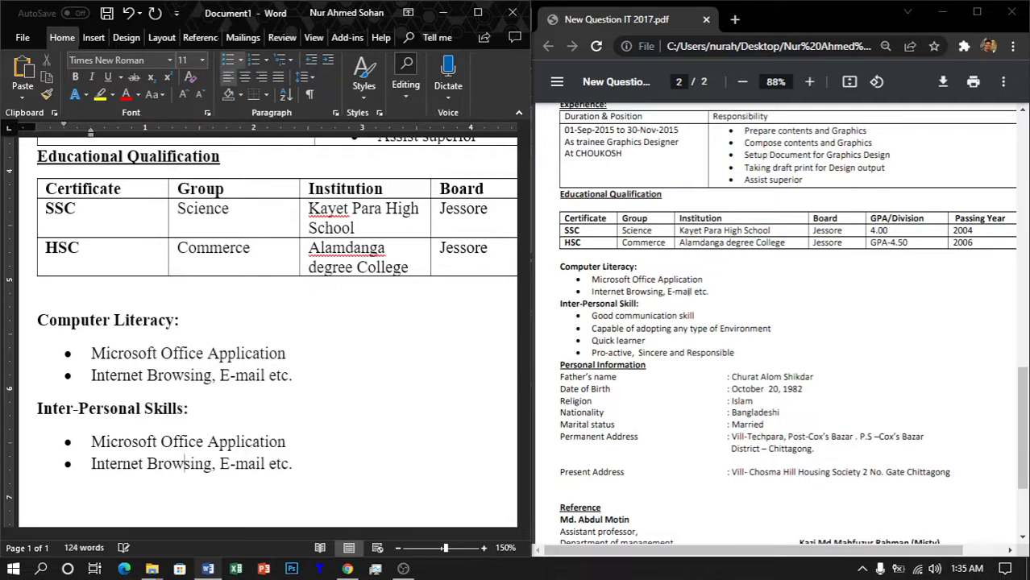
{"action": "key", "text": "Right"}
{"action": "key", "text": "Right"}
{"action": "key", "text": "Right"}
{"action": "key", "text": "Right"}
{"action": "key", "text": "Right"}
{"action": "key", "text": "Return"}
{"action": "type", "text": "Quick Lea"}
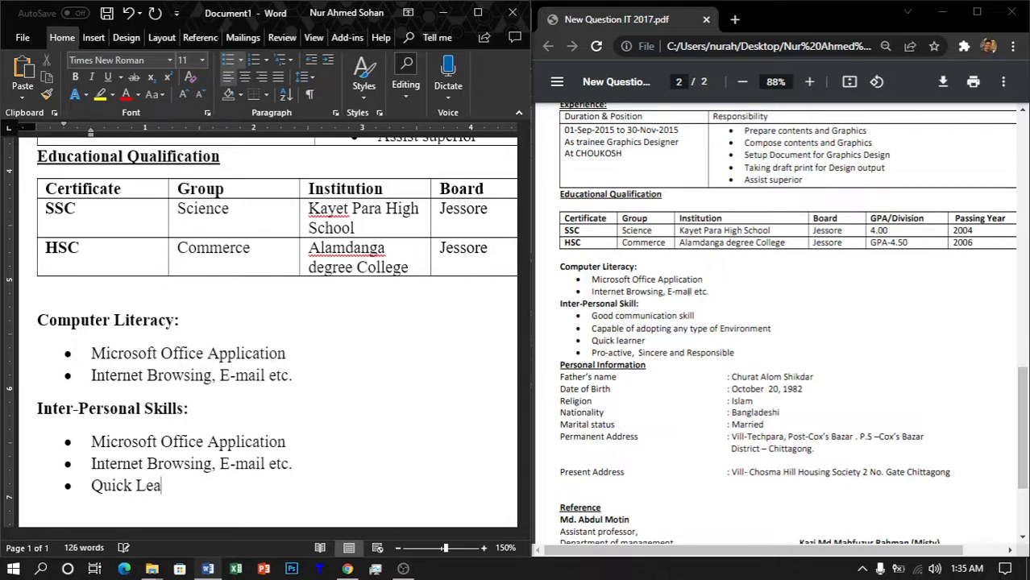
{"action": "type", "text": "rner"}
{"action": "key", "text": "Return"}
{"action": "type", "text": "Pro-"}
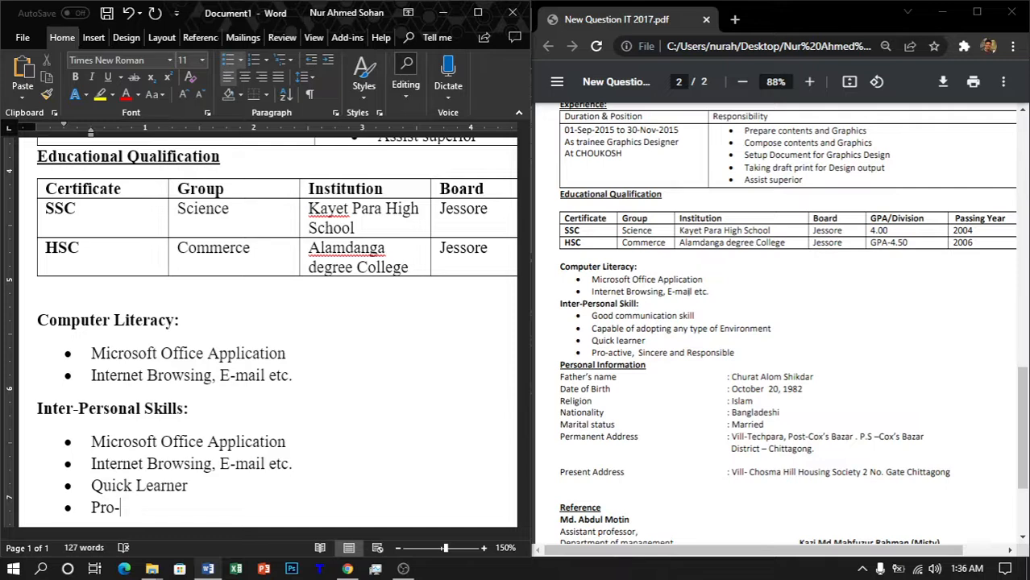
{"action": "type", "text": "active, S"}
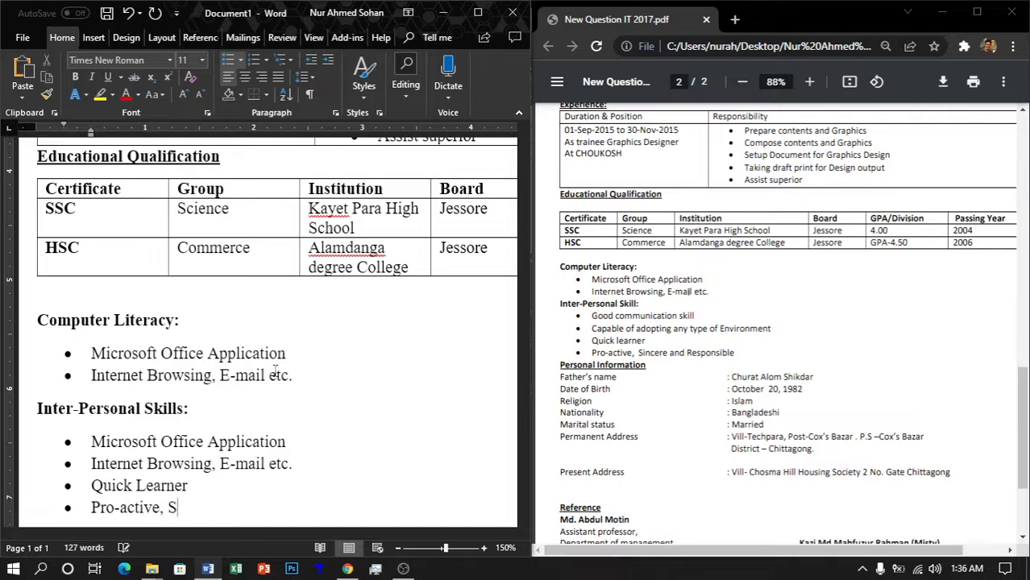
{"action": "type", "text": "incere"}
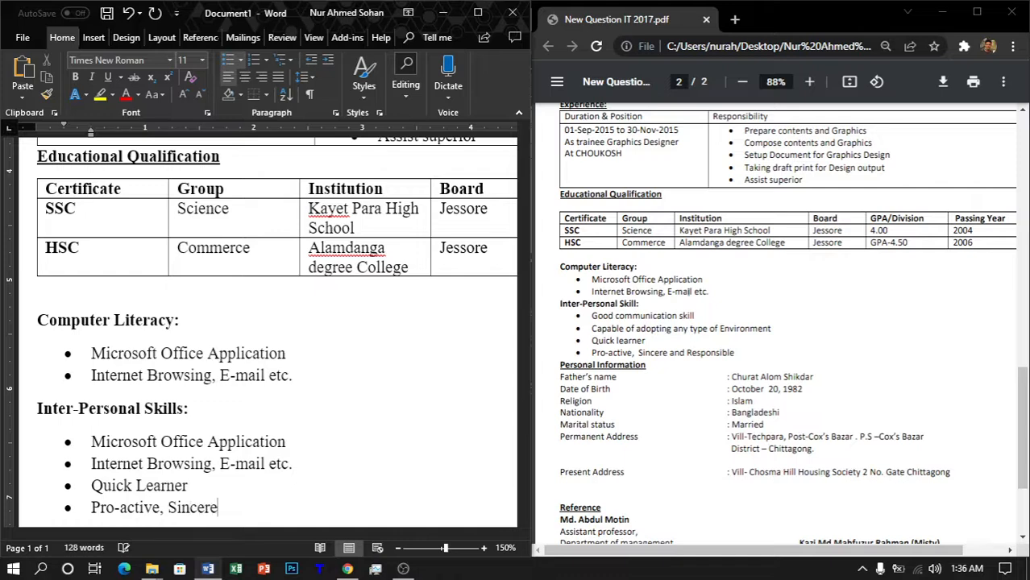
{"action": "type", "text": " and"}
{"action": "key", "text": "BackSpace"}
{"action": "key", "text": "BackSpace"}
{"action": "type", "text": "Responsible"}
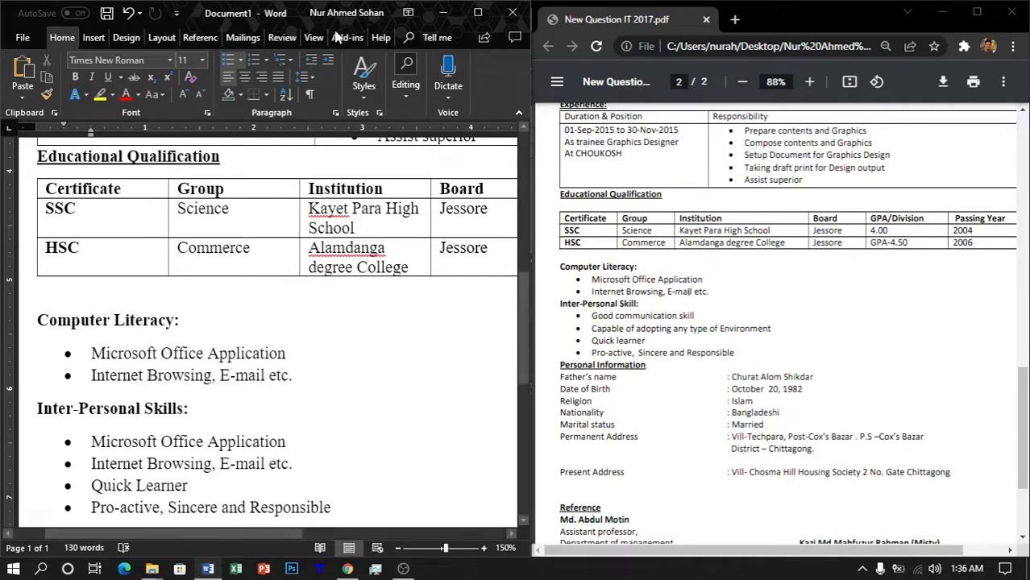
Step: Paste a copy of the Educational Qualification heading on a plain line after the last bullet
{"action": "scroll", "coordinate": [196, 264], "scroll_direction": "up", "scroll_amount": 3}
{"action": "left_click_drag", "start_coordinate": [196, 264], "coordinate": [78, 274]}
{"action": "key", "text": "ctrl+c"}
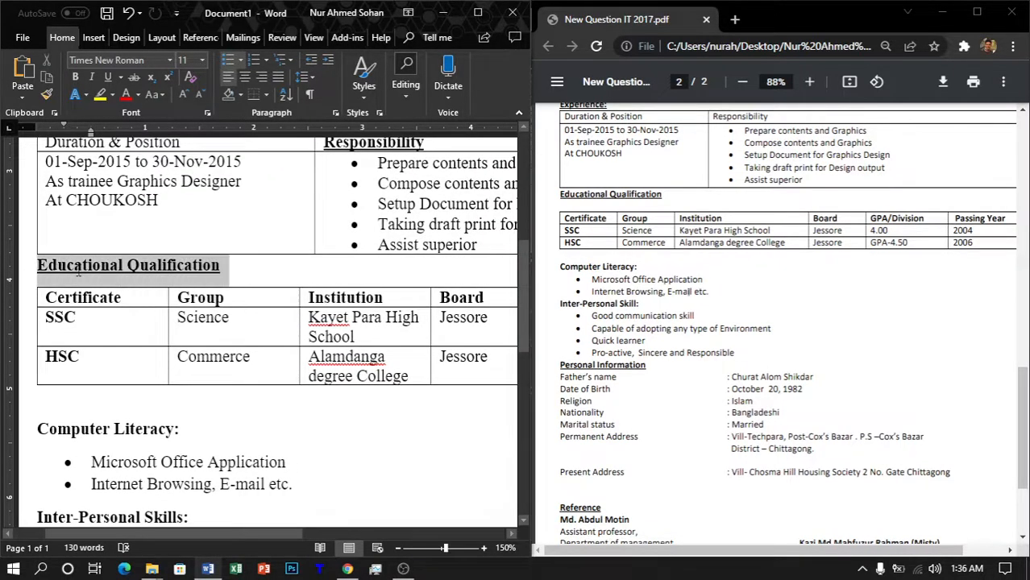
{"action": "scroll", "coordinate": [367, 271], "scroll_direction": "down", "scroll_amount": 10}
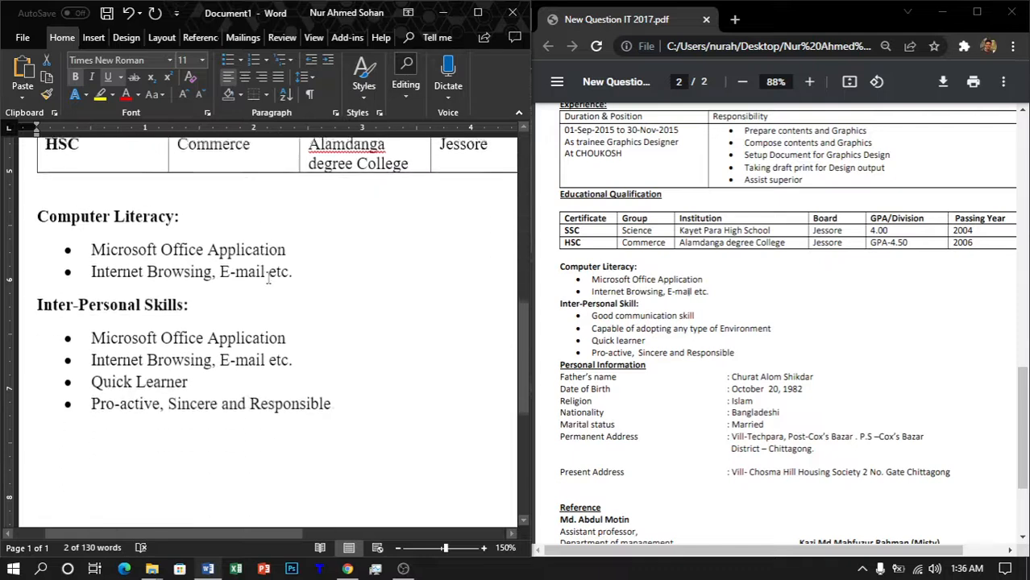
{"action": "left_click", "coordinate": [391, 239]}
{"action": "key", "text": "Return"}
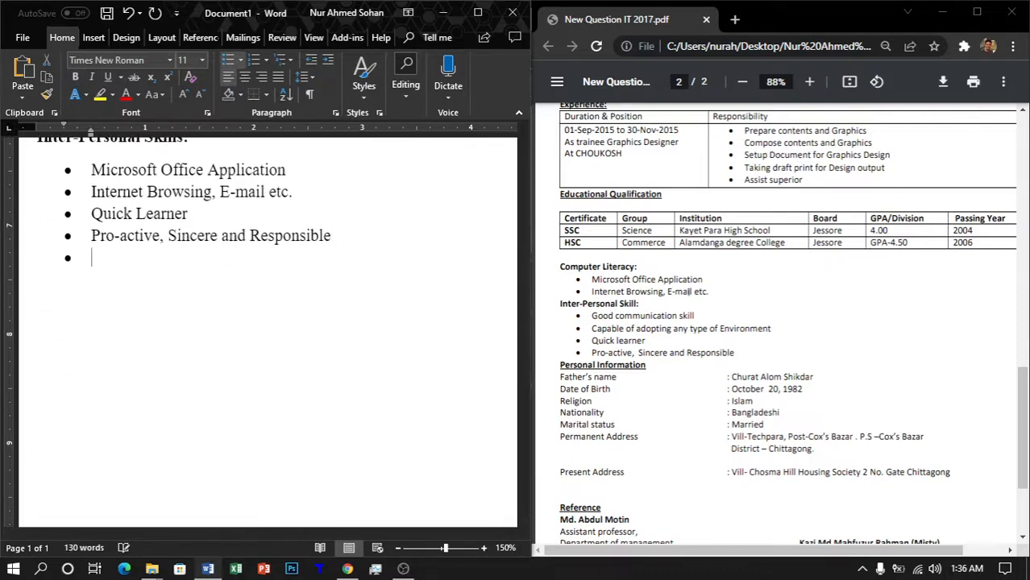
{"action": "key", "text": "BackSpace"}
{"action": "key", "text": "BackSpace"}
{"action": "key", "text": "ctrl+b"}
{"action": "key", "text": "BackSpace"}
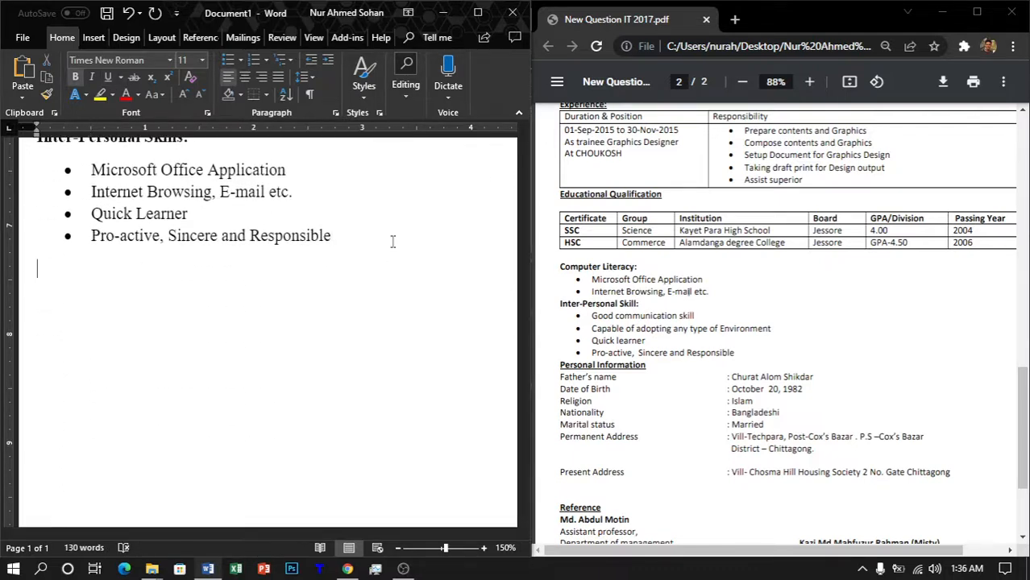
{"action": "key", "text": "ctrl+v"}
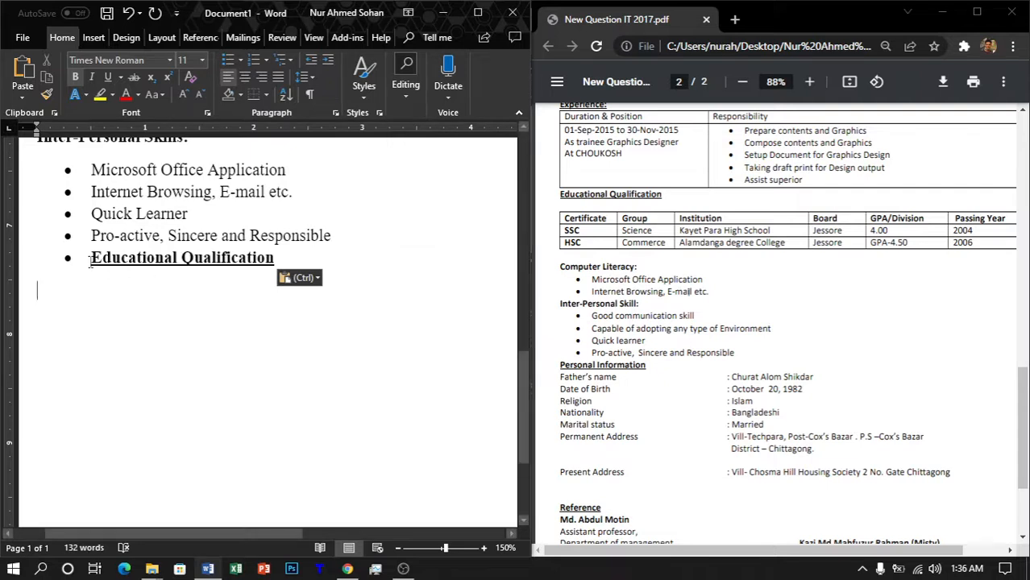
{"action": "left_click", "coordinate": [90, 258]}
{"action": "key", "text": "BackSpace"}
{"action": "key", "text": "BackSpace"}
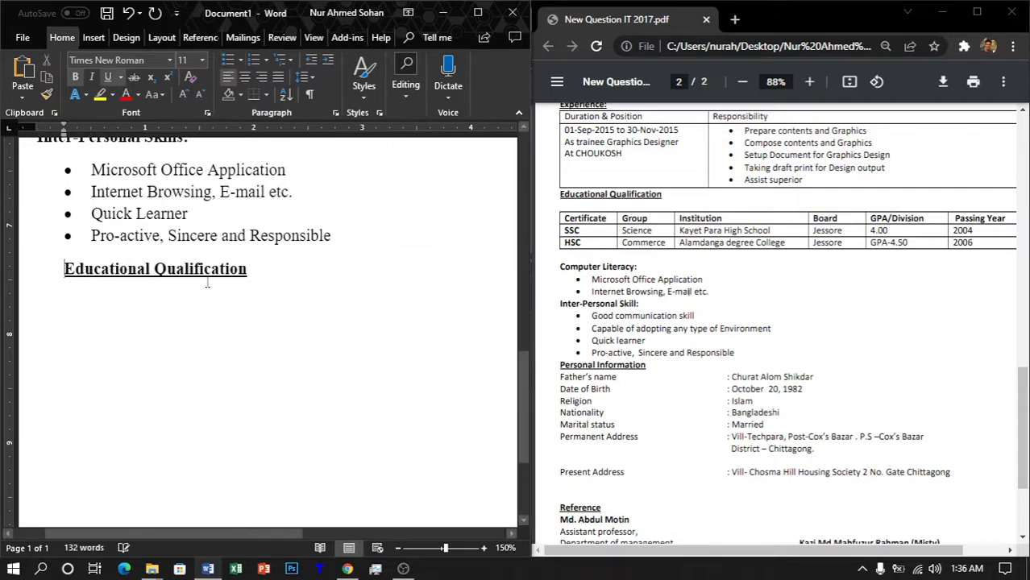
{"action": "key", "text": "BackSpace"}
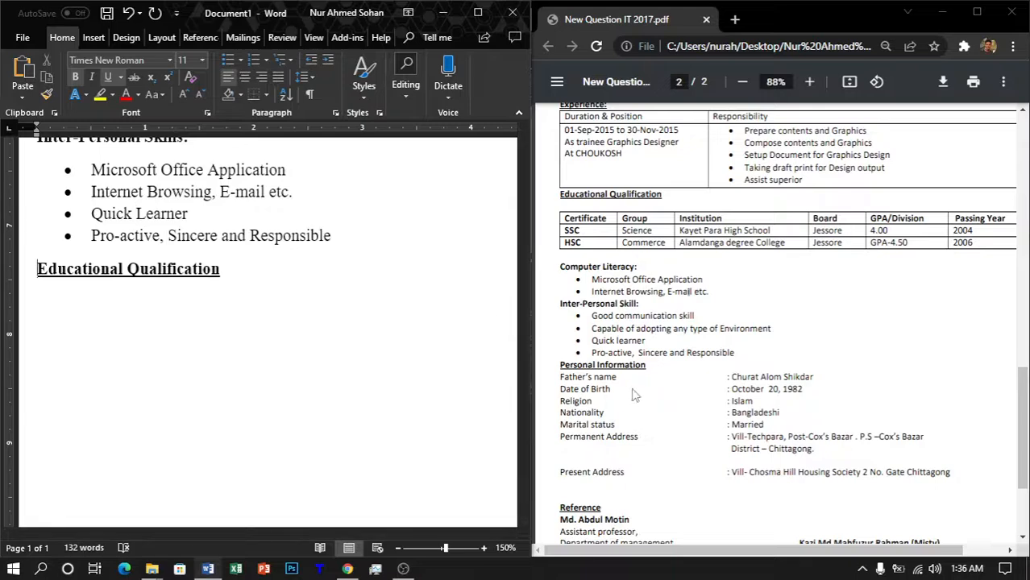
Step: Retype the pasted heading as 'Personal Information'
{"action": "scroll", "coordinate": [632, 395], "scroll_direction": "down", "scroll_amount": 3}
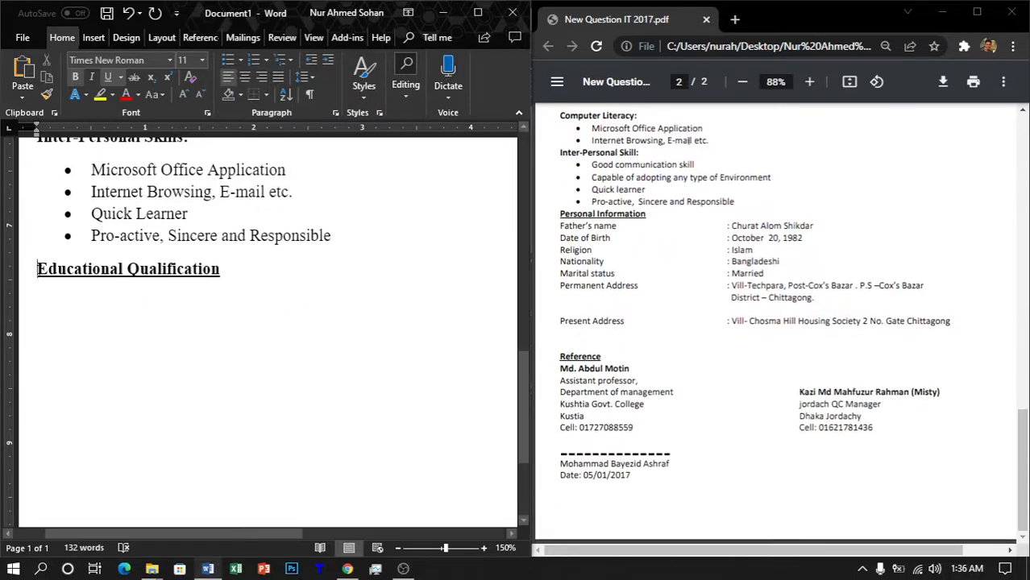
{"action": "left_click_drag", "start_coordinate": [38, 268], "coordinate": [209, 281]}
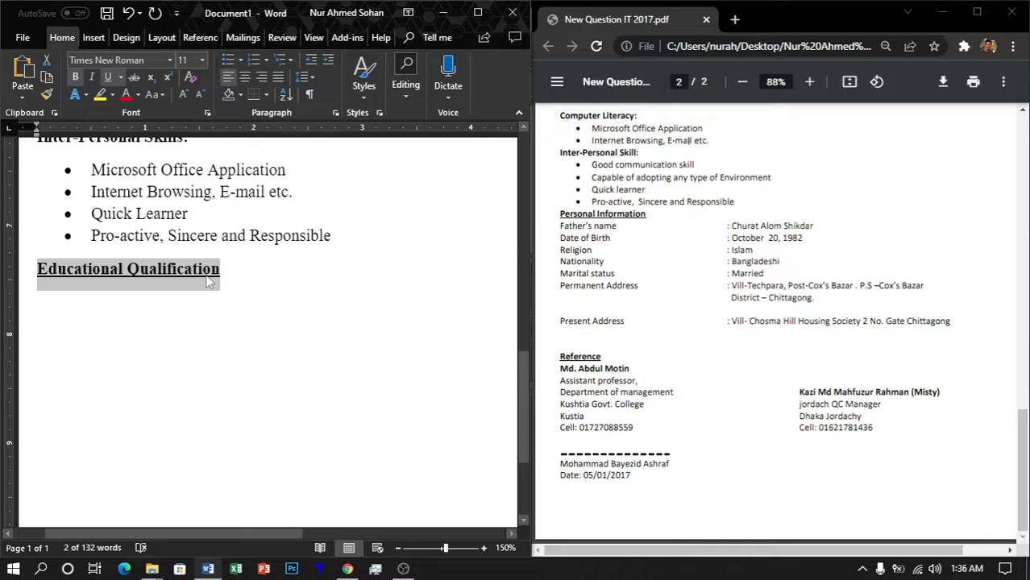
{"action": "type", "text": "Person"}
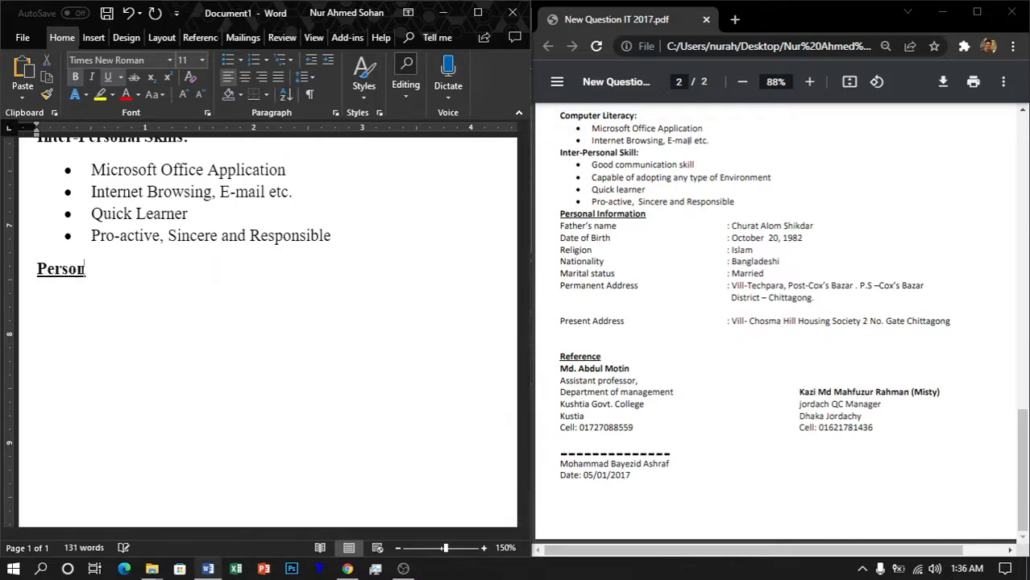
{"action": "type", "text": "al Information"}
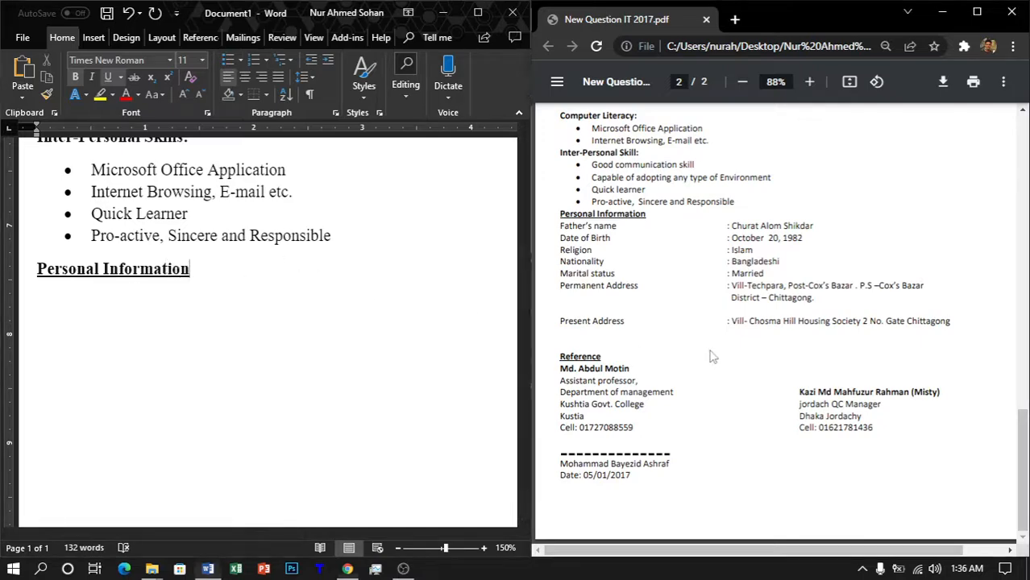
Step: Scroll the sample PDF to its personal details, then return after the Word heading
{"action": "left_click", "coordinate": [728, 255]}
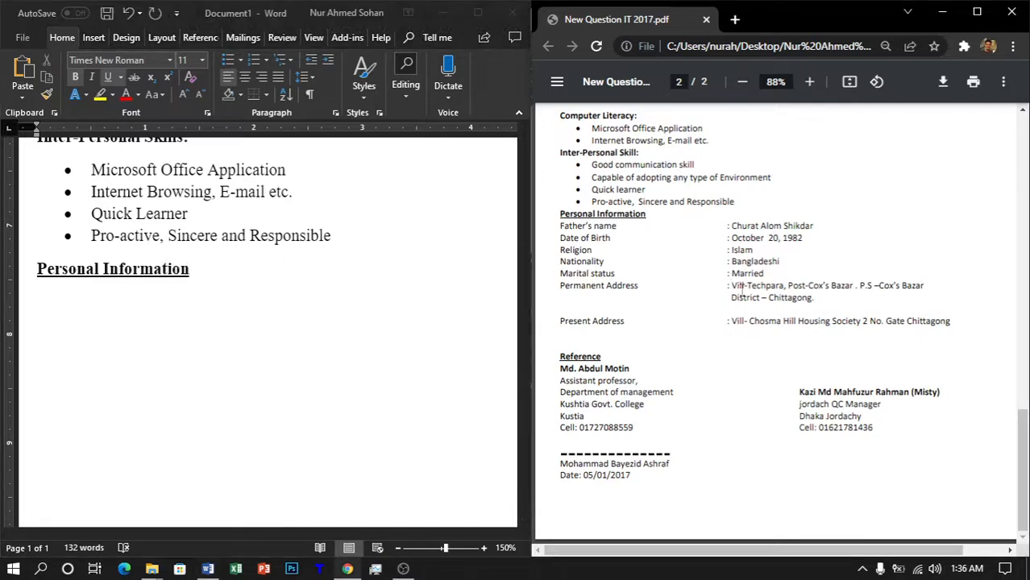
{"action": "scroll", "coordinate": [750, 327], "scroll_direction": "up", "scroll_amount": 5}
{"action": "scroll", "coordinate": [750, 327], "scroll_direction": "up", "scroll_amount": 5}
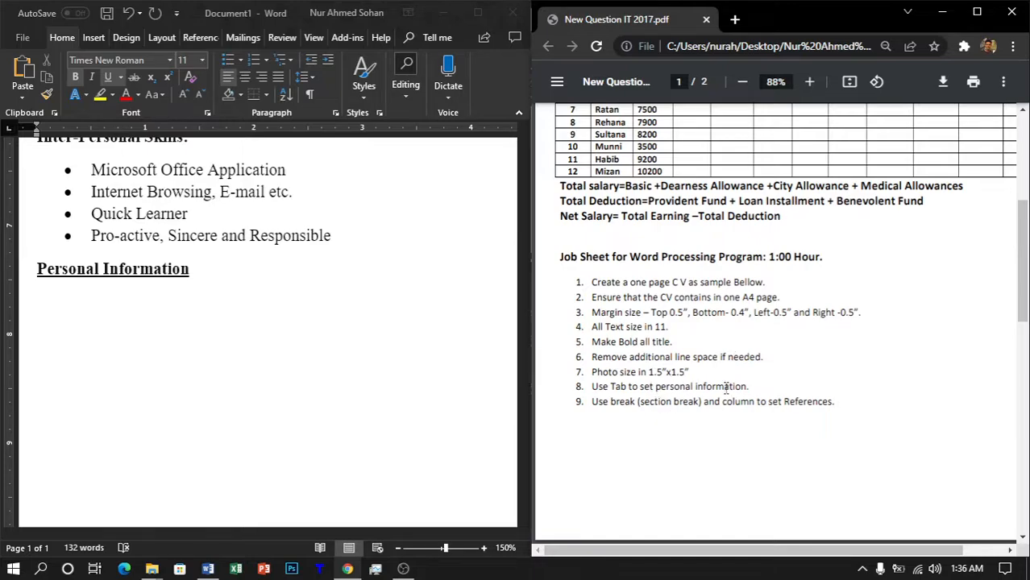
{"action": "scroll", "coordinate": [729, 385], "scroll_direction": "down", "scroll_amount": 8}
{"action": "scroll", "coordinate": [246, 423], "scroll_direction": "down", "scroll_amount": 2}
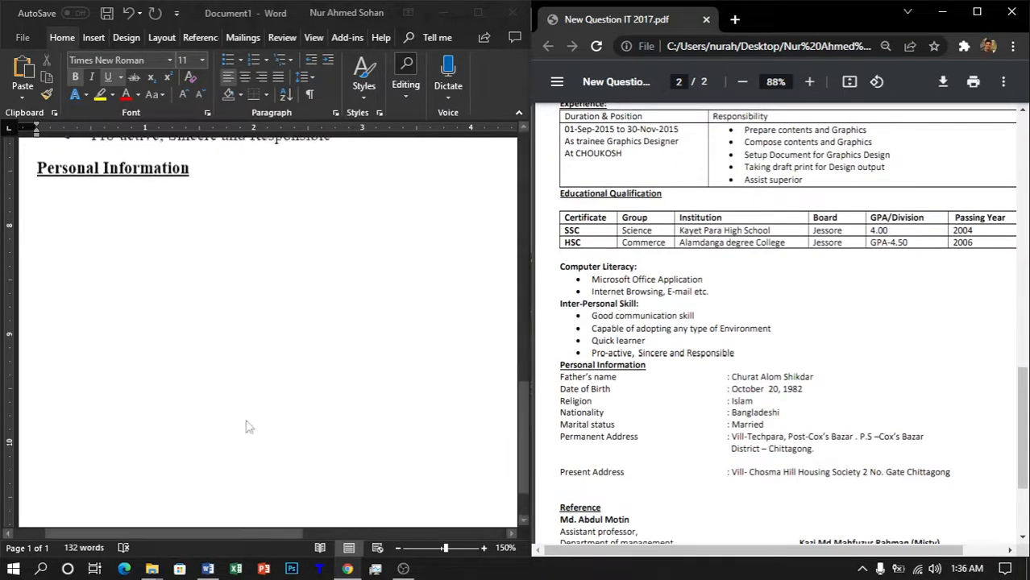
{"action": "scroll", "coordinate": [266, 354], "scroll_direction": "up", "scroll_amount": 3}
{"action": "left_click", "coordinate": [198, 355]}
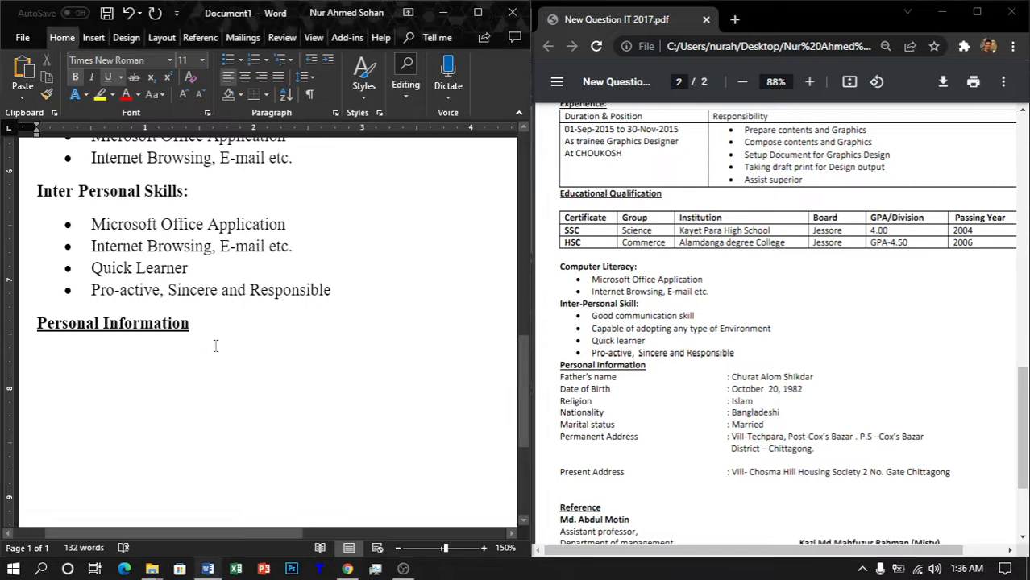
Step: Start an unbolded 'Father's Name:' line under the heading with its colon tabbed right
{"action": "key", "text": "Return"}
{"action": "key", "text": "ctrl+b"}
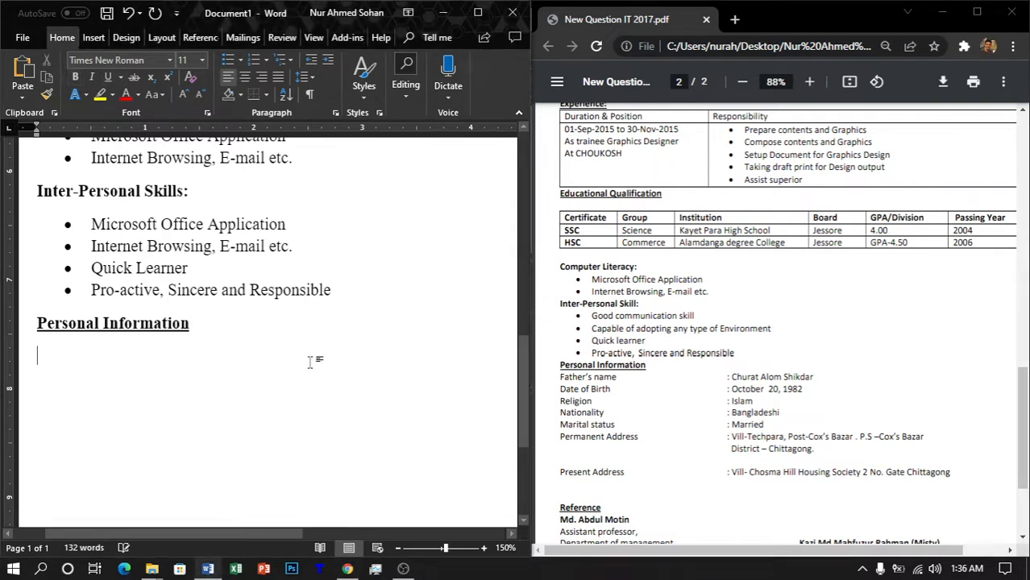
{"action": "type", "text": "F"}
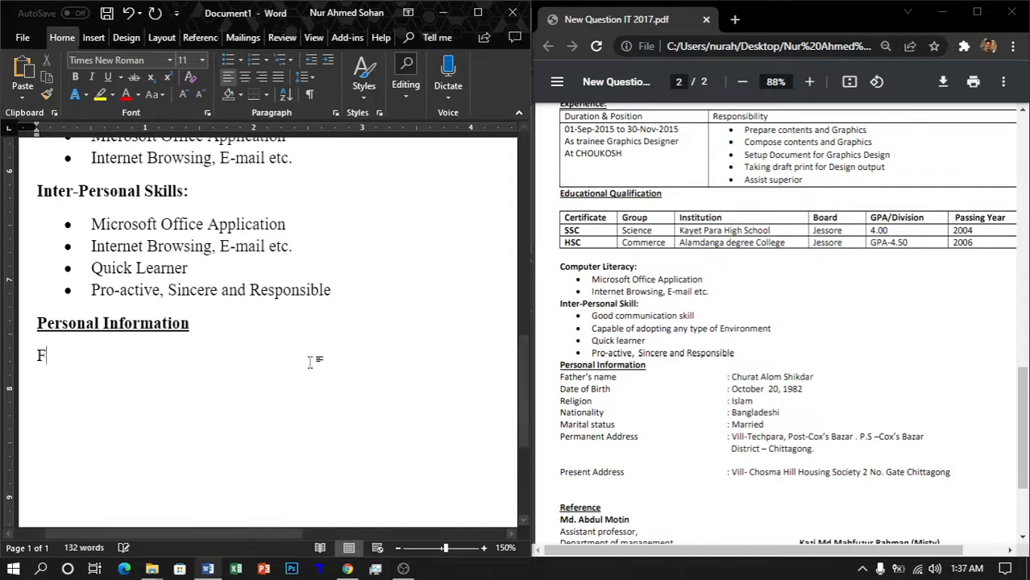
{"action": "type", "text": "ather's Name"}
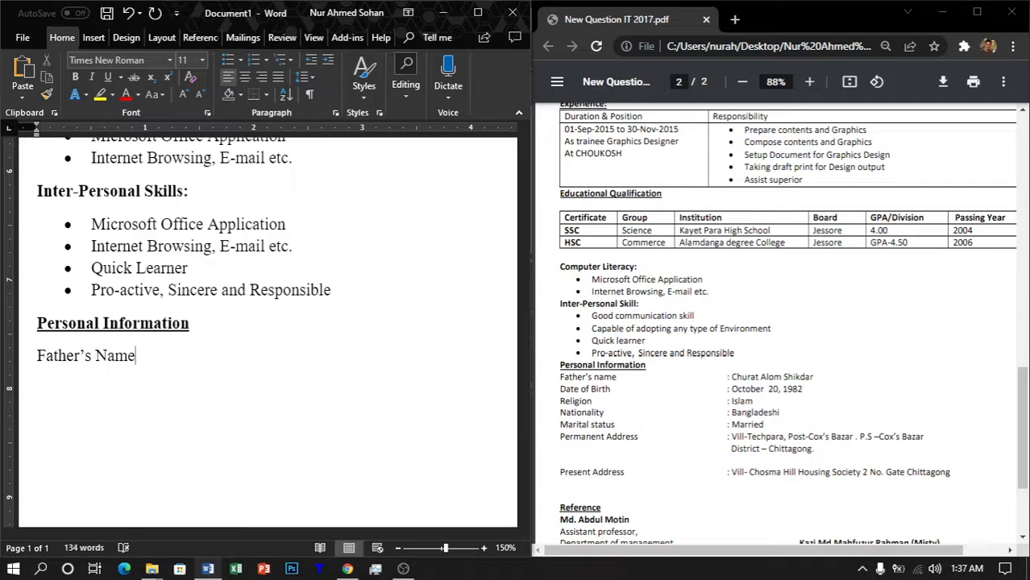
{"action": "type", "text": ":"}
{"action": "key", "text": "Left"}
{"action": "key", "text": "Left"}
{"action": "key", "text": "Tab"}
{"action": "key", "text": "Tab"}
{"action": "key", "text": "Tab"}
{"action": "key", "text": "Tab"}
{"action": "key", "text": "Right"}
{"action": "key", "text": "Right"}
Step: Add a 'Date of birth' line and tab its colon into line with the Father's Name colon
{"action": "key", "text": "Return"}
{"action": "type", "text": "Date of "}
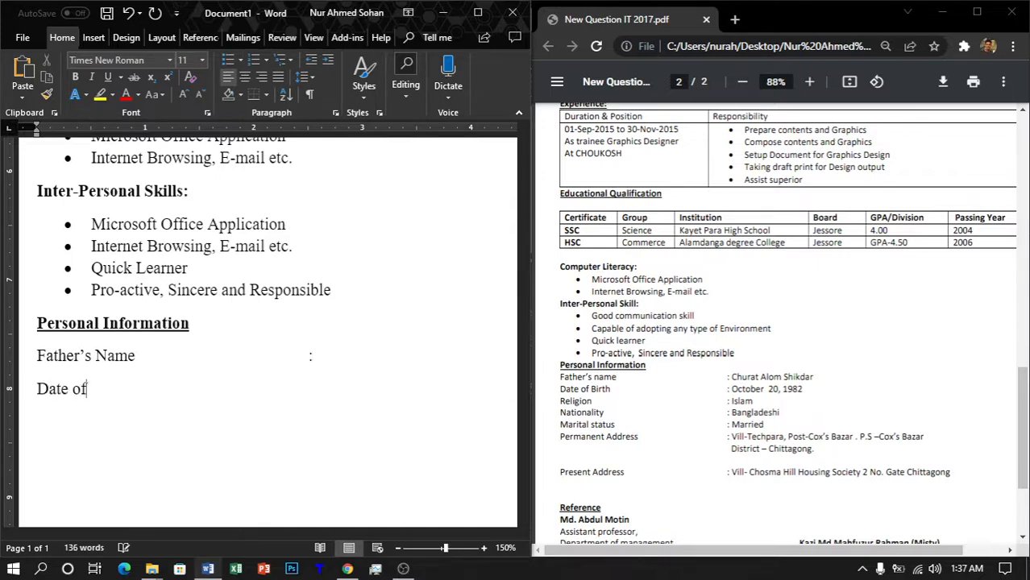
{"action": "type", "text": "birth"}
{"action": "key", "text": "Tab"}
{"action": "type", "text": ":"}
{"action": "key", "text": "Tab"}
{"action": "key", "text": "Left"}
{"action": "key", "text": "Left"}
{"action": "key", "text": "Tab"}
{"action": "key", "text": "End"}
{"action": "key", "text": "Left"}
{"action": "key", "text": "Left"}
{"action": "key", "text": "Tab"}
{"action": "key", "text": "Tab"}
{"action": "key", "text": "End"}
{"action": "key", "text": "Tab"}
{"action": "key", "text": "BackSpace"}
Step: Try a 'Religion' line, then delete the Religion and Date of birth trial lines
{"action": "type", "text": "Religion"}
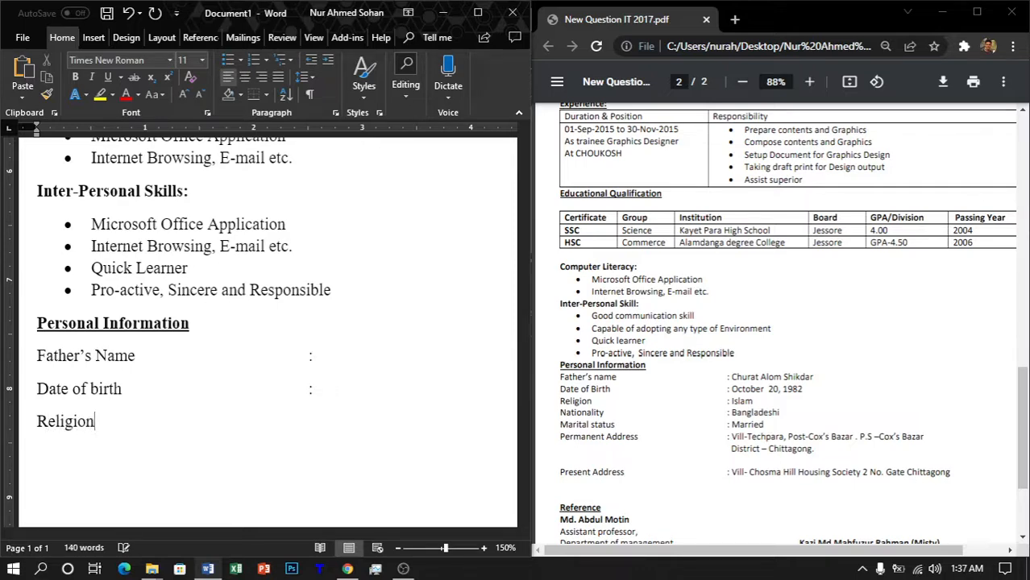
{"action": "key", "text": "Tab"}
{"action": "type", "text": ":"}
{"action": "key", "text": "Tab"}
{"action": "key", "text": "Tab"}
{"action": "key", "text": "Tab"}
{"action": "key", "text": "Right"}
{"action": "key", "text": "BackSpace"}
{"action": "key", "text": "BackSpace"}
{"action": "key", "text": "BackSpace"}
{"action": "key", "text": "BackSpace"}
{"action": "key", "text": "BackSpace"}
{"action": "key", "text": "Tab"}
{"action": "key", "text": "Tab"}
{"action": "key", "text": "BackSpace"}
{"action": "key", "text": "BackSpace"}
{"action": "key", "text": "Left"}
{"action": "key", "text": "Left"}
{"action": "key", "text": "Left"}
{"action": "key", "text": "Left"}
{"action": "key", "text": "Left"}
{"action": "key", "text": "Left"}
{"action": "key", "text": "Left"}
{"action": "key", "text": "Left"}
{"action": "key", "text": "Left"}
{"action": "key", "text": "Left"}
{"action": "key", "text": "Left"}
{"action": "key", "text": "Left"}
{"action": "key", "text": "Left"}
{"action": "key", "text": "Right"}
{"action": "key", "text": "Left"}
{"action": "key", "text": "Down"}
{"action": "key", "text": "BackSpace"}
{"action": "key", "text": "BackSpace"}
{"action": "key", "text": "BackSpace"}
{"action": "key", "text": "BackSpace"}
{"action": "key", "text": "BackSpace"}
{"action": "key", "text": "BackSpace"}
{"action": "key", "text": "BackSpace"}
{"action": "key", "text": "BackSpace"}
{"action": "key", "text": "BackSpace"}
{"action": "key", "text": "BackSpace"}
{"action": "key", "text": "BackSpace"}
{"action": "key", "text": "BackSpace"}
{"action": "key", "text": "BackSpace"}
{"action": "key", "text": "BackSpace"}
{"action": "key", "text": "BackSpace"}
{"action": "key", "text": "BackSpace"}
{"action": "key", "text": "BackSpace"}
{"action": "key", "text": "BackSpace"}
{"action": "key", "text": "BackSpace"}
{"action": "key", "text": "BackSpace"}
{"action": "key", "text": "BackSpace"}
{"action": "key", "text": "BackSpace"}
{"action": "key", "text": "BackSpace"}
{"action": "key", "text": "BackSpace"}
{"action": "key", "text": "BackSpace"}
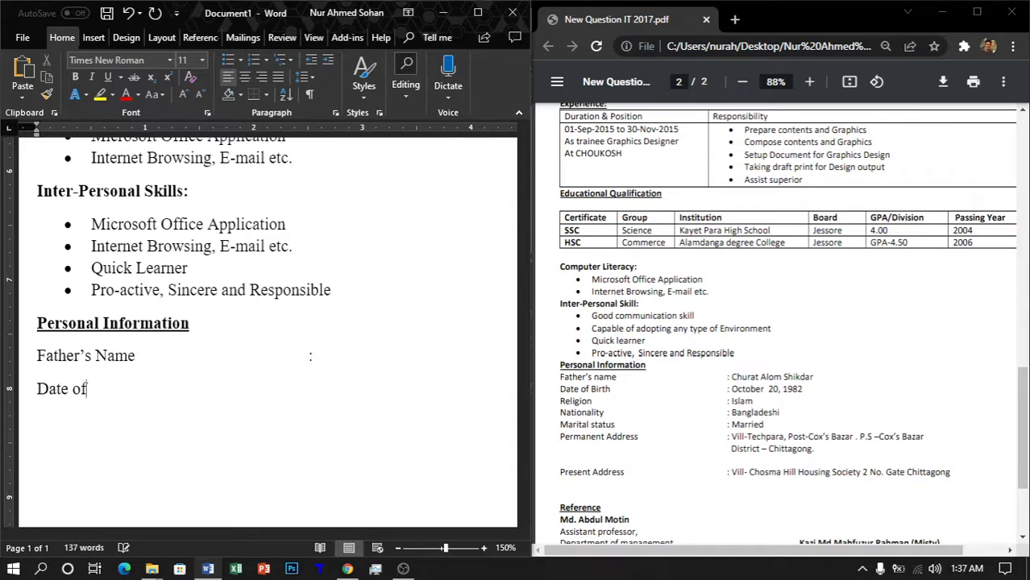
{"action": "key", "text": "BackSpace"}
{"action": "key", "text": "BackSpace"}
{"action": "key", "text": "BackSpace"}
{"action": "key", "text": "BackSpace"}
{"action": "key", "text": "BackSpace"}
{"action": "key", "text": "BackSpace"}
{"action": "key", "text": "BackSpace"}
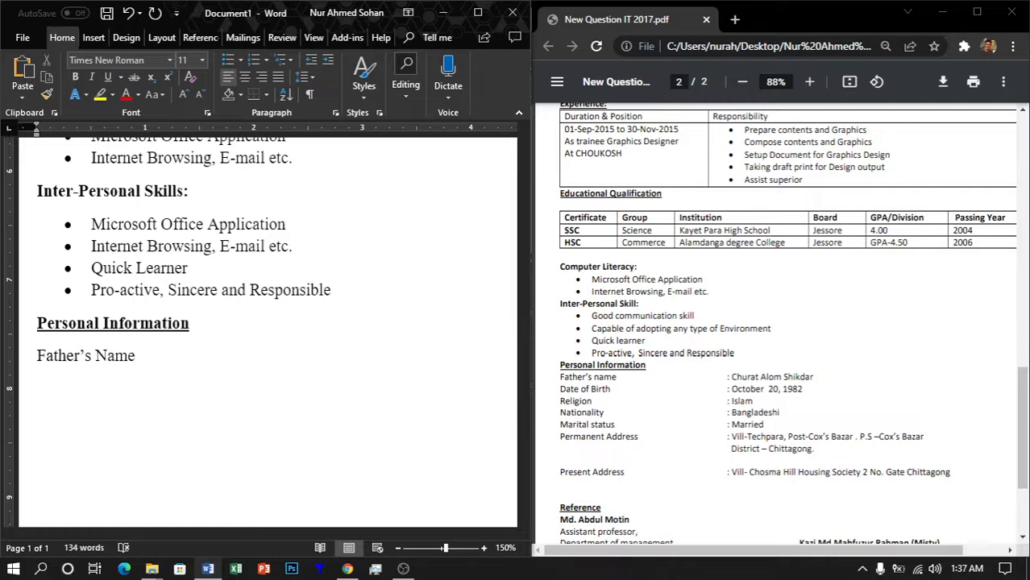
Step: Add a left tab stop on the ruler for the Father's Name line and nudge it slightly left
{"action": "left_click", "coordinate": [348, 128]}
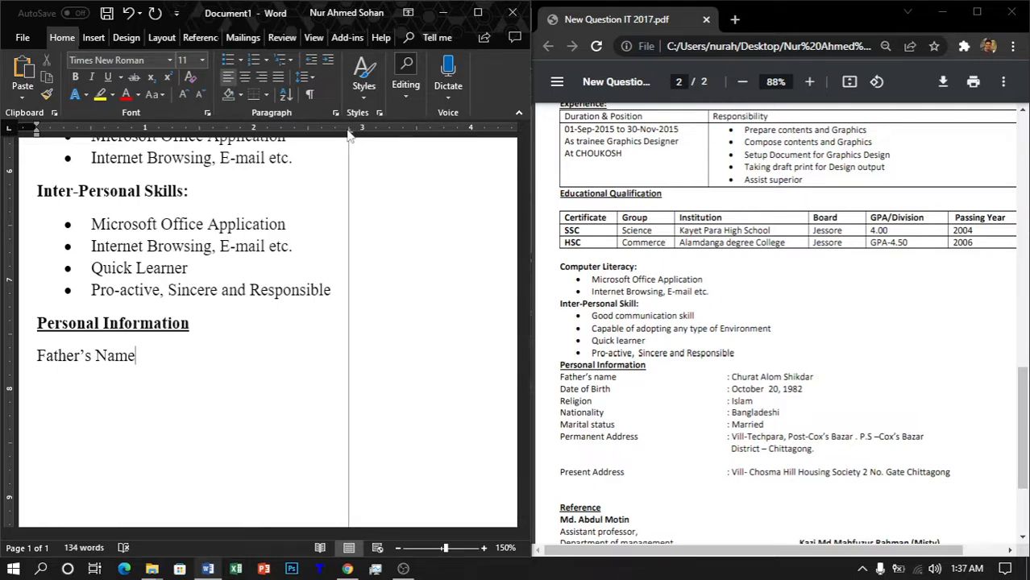
{"action": "left_click_drag", "start_coordinate": [348, 133], "coordinate": [327, 131]}
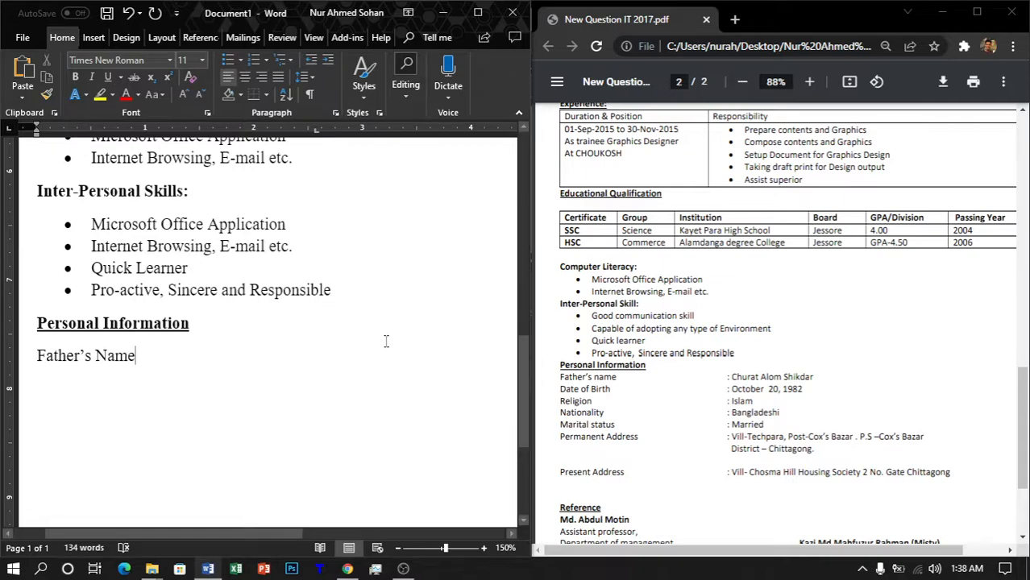
Step: Complete Father's Name with a tab-aligned colon followed by the father's full name
{"action": "key", "text": "Tab"}
{"action": "type", "text": ":"}
{"action": "key", "text": "Tab"}
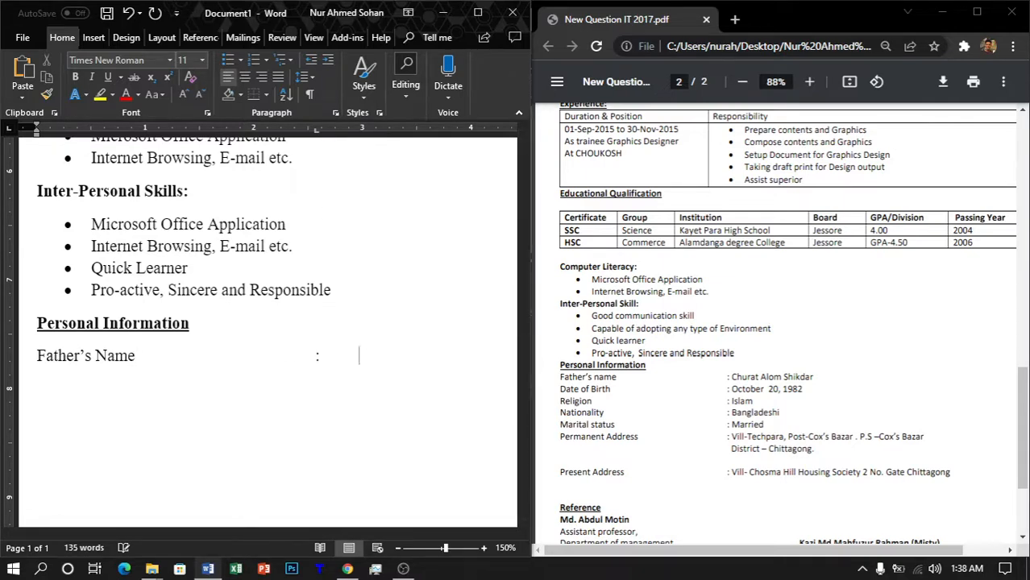
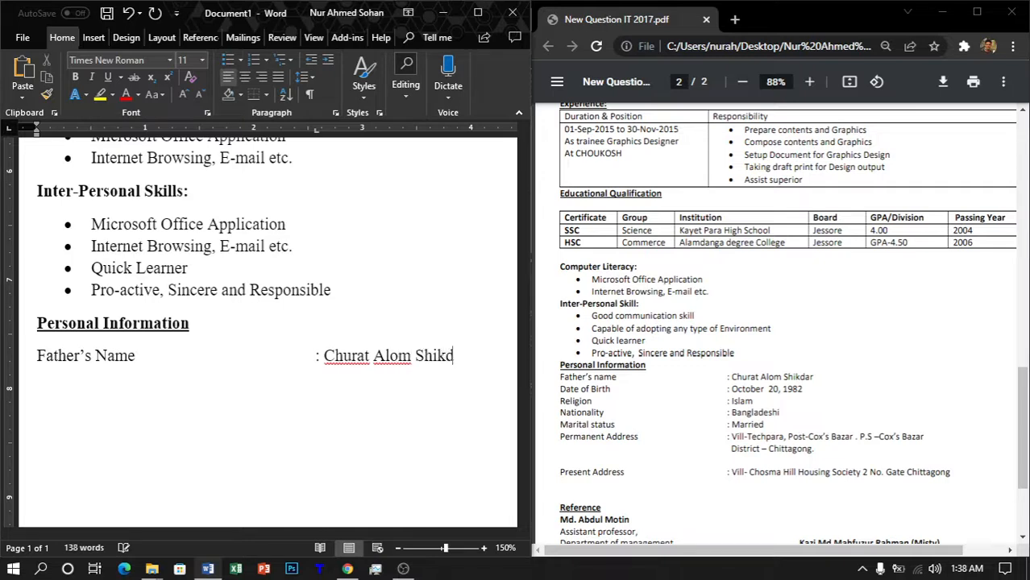
{"action": "key", "text": "Return"}
{"action": "type", "text": "Da"}
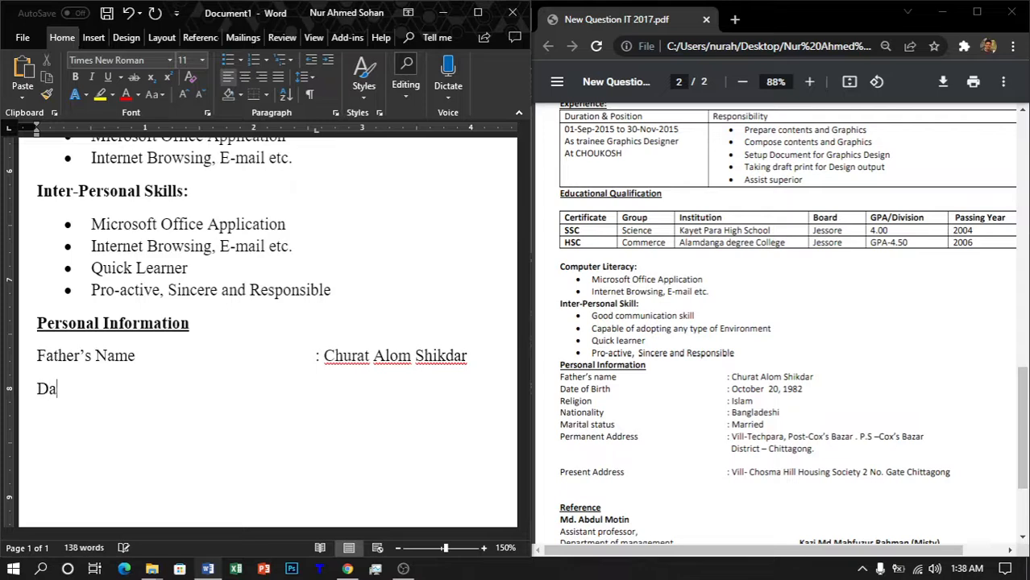
{"action": "type", "text": "te of Bi"}
{"action": "key", "text": "BackSpace"}
{"action": "type", "text": "irth:"}
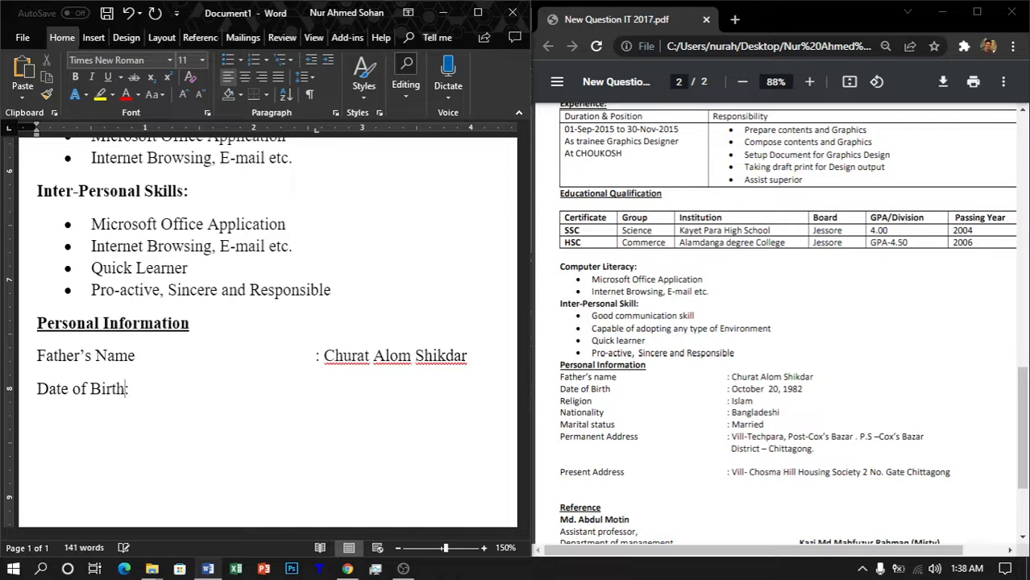
{"action": "key", "text": "Tab"}
{"action": "type", "text": ":"}
{"action": "key", "text": "Tab"}
{"action": "key", "text": "BackSpace"}
{"action": "key", "text": "BackSpace"}
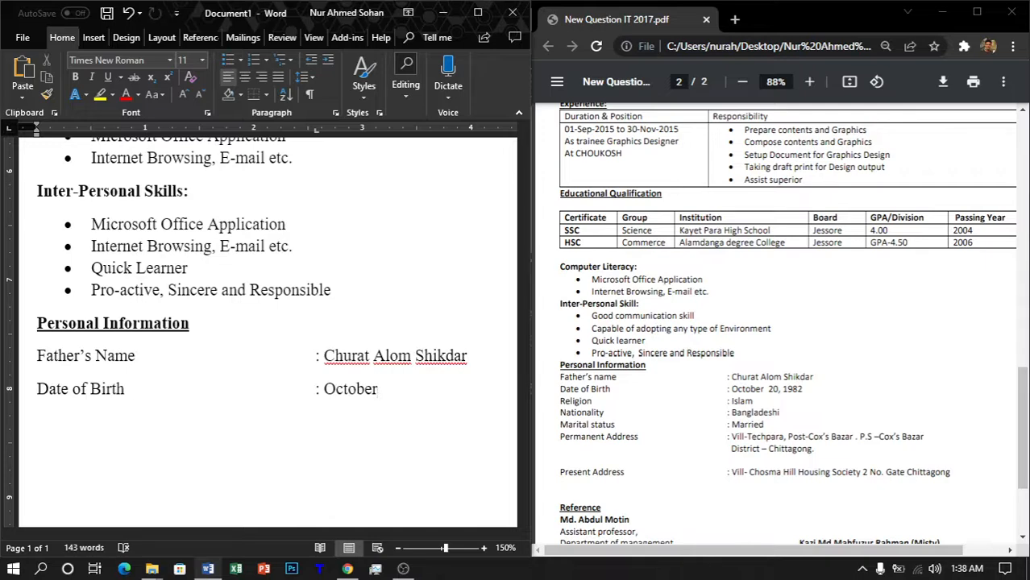
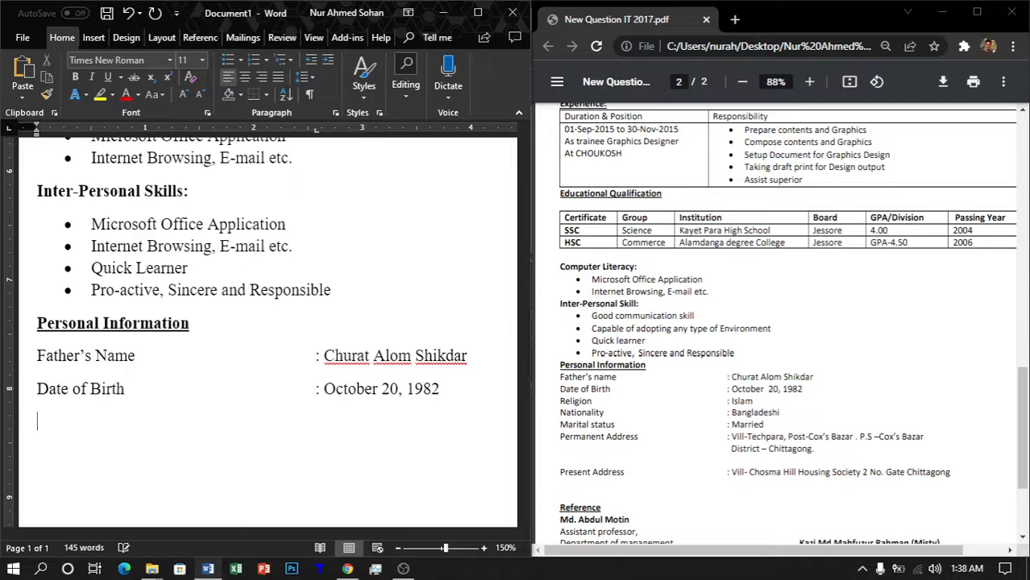
{"action": "type", "text": "Religion:"}
Step: Add a Religion line with an aligned colon and the value 'Islam'
{"action": "key", "text": "Tab"}
{"action": "type", "text": ":"}
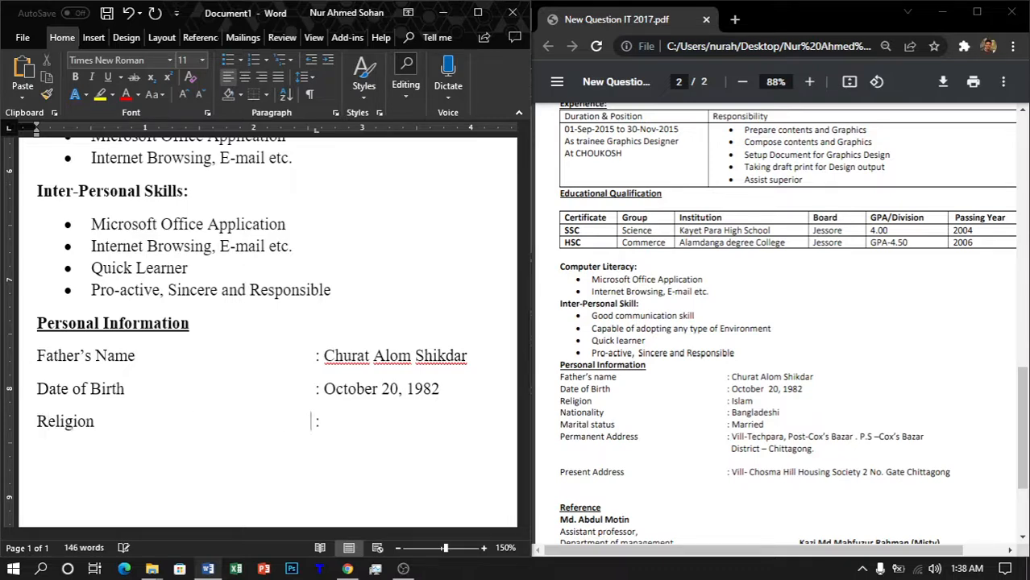
{"action": "key", "text": "Tab"}
{"action": "key", "text": "BackSpace"}
{"action": "type", "text": "N"}
{"action": "key", "text": "BackSpace"}
{"action": "type", "text": "Islam"}
{"action": "key", "text": "Return"}
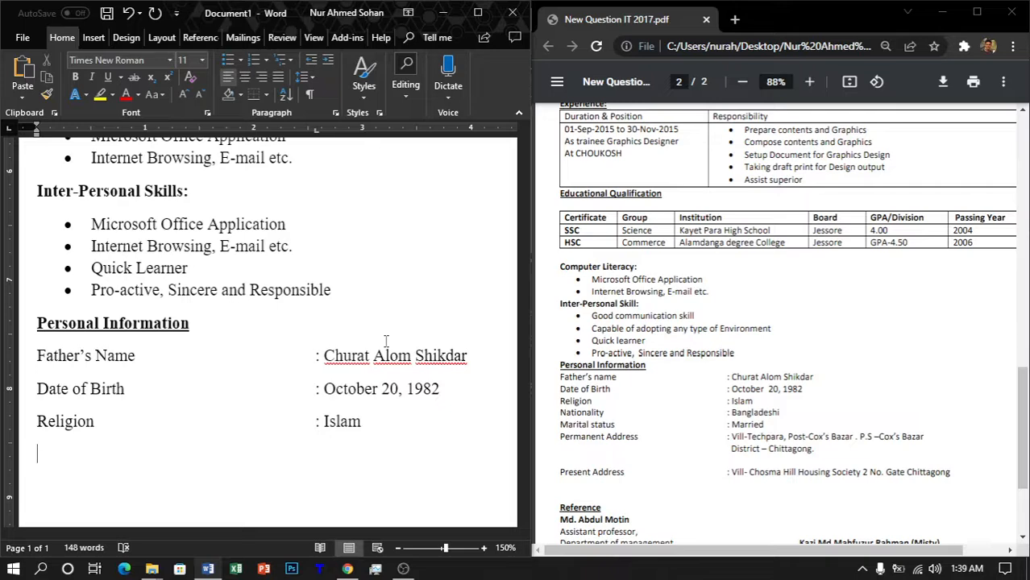
Step: Add a Nationality line with a tab-aligned colon and the value 'Married'
{"action": "type", "text": "National"}
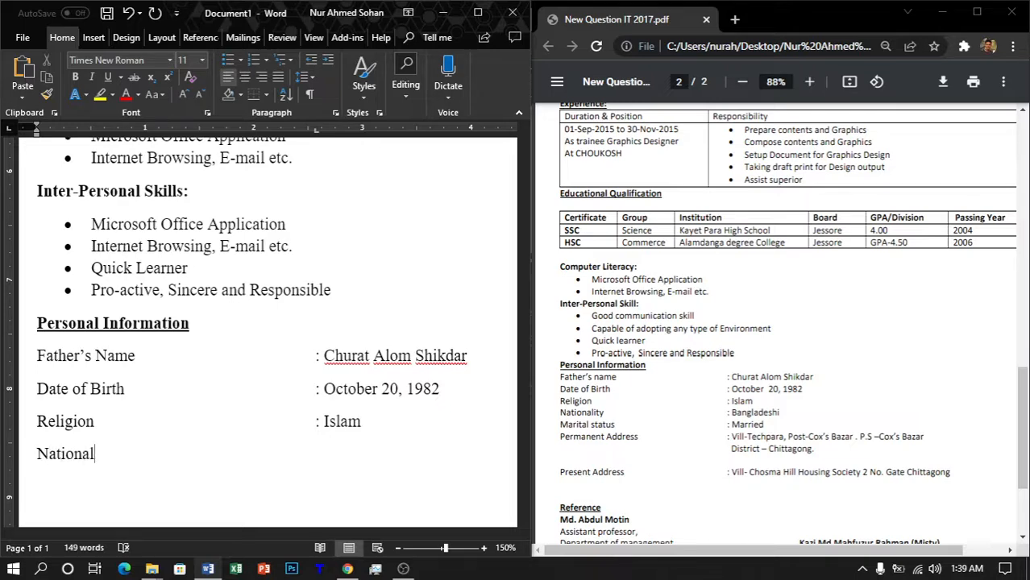
{"action": "type", "text": "ity:"}
{"action": "key", "text": "Left"}
{"action": "key", "text": "Tab"}
{"action": "key", "text": "Right"}
{"action": "key", "text": "Tab"}
{"action": "type", "text": "Married"}
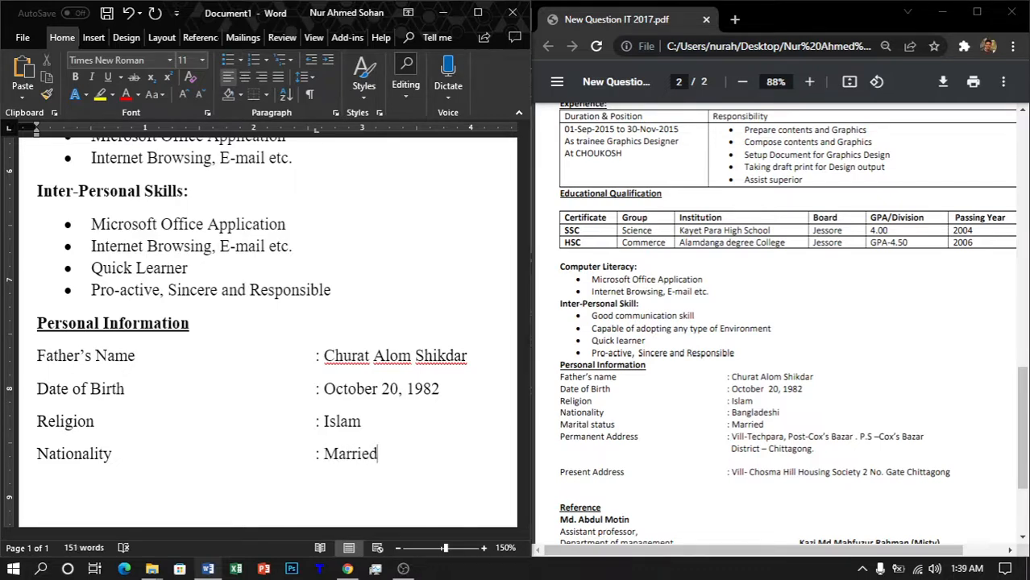
{"action": "key", "text": "Return"}
Step: Add a tab-aligned Permanent Address entry with the address split over two lines
{"action": "type", "text": "Permanen"}
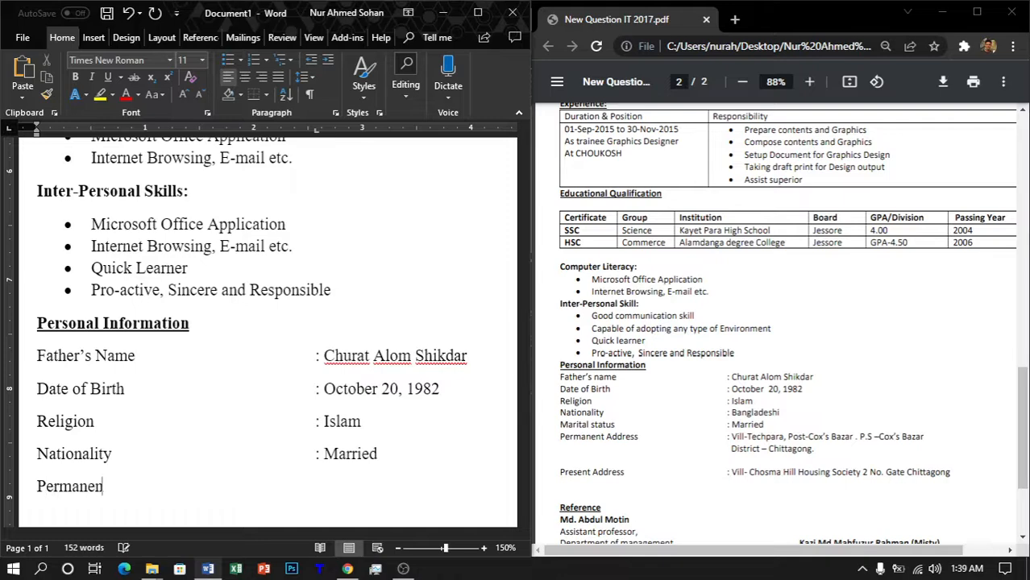
{"action": "type", "text": "t Addre"}
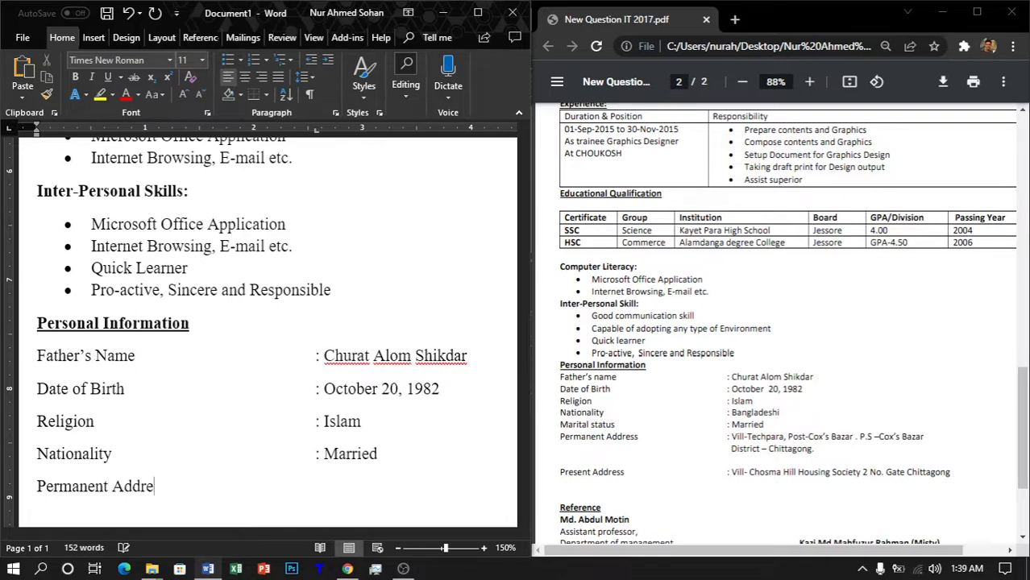
{"action": "type", "text": "ss"}
{"action": "key", "text": "Tab"}
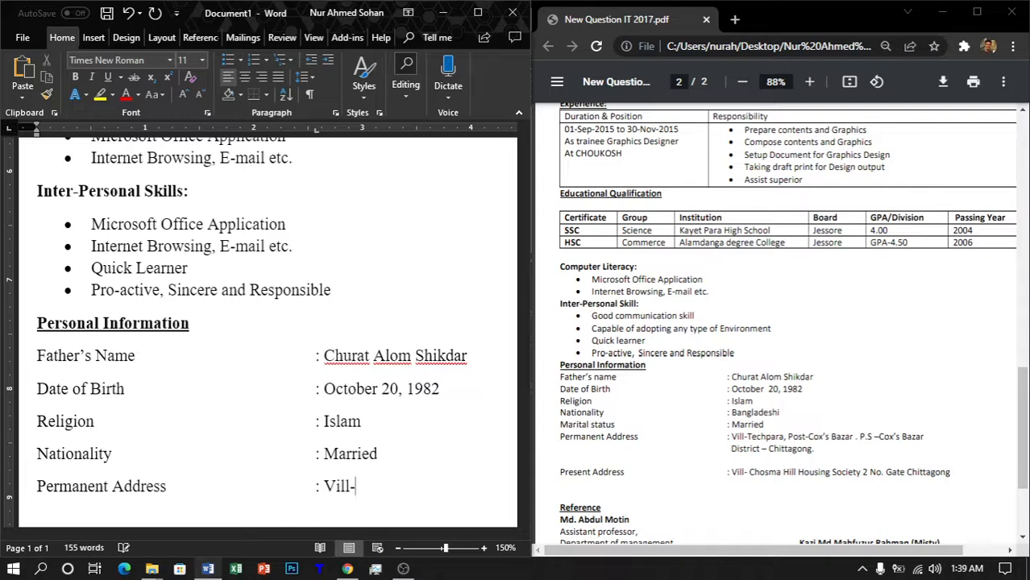
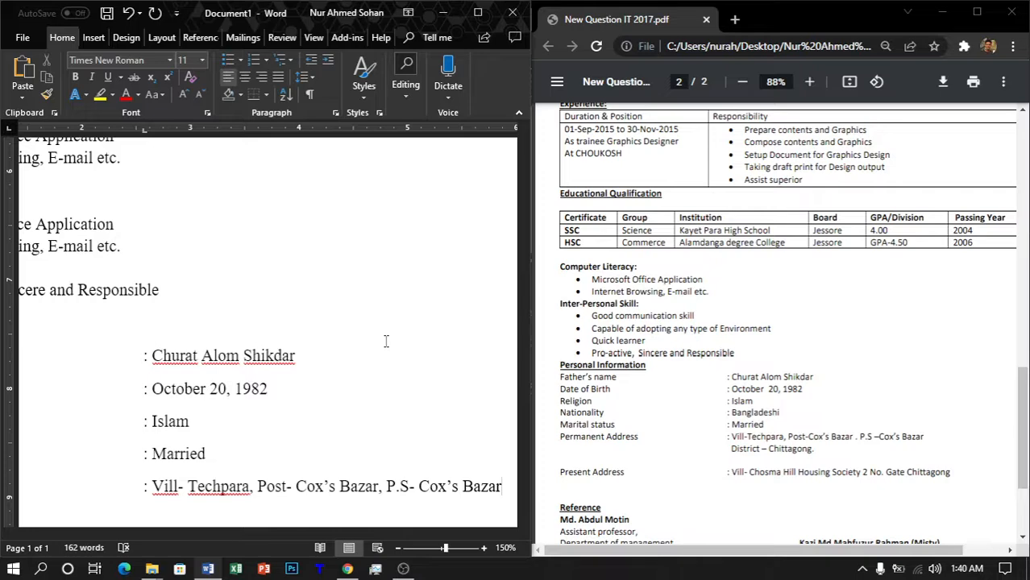
{"action": "key", "text": "Return"}
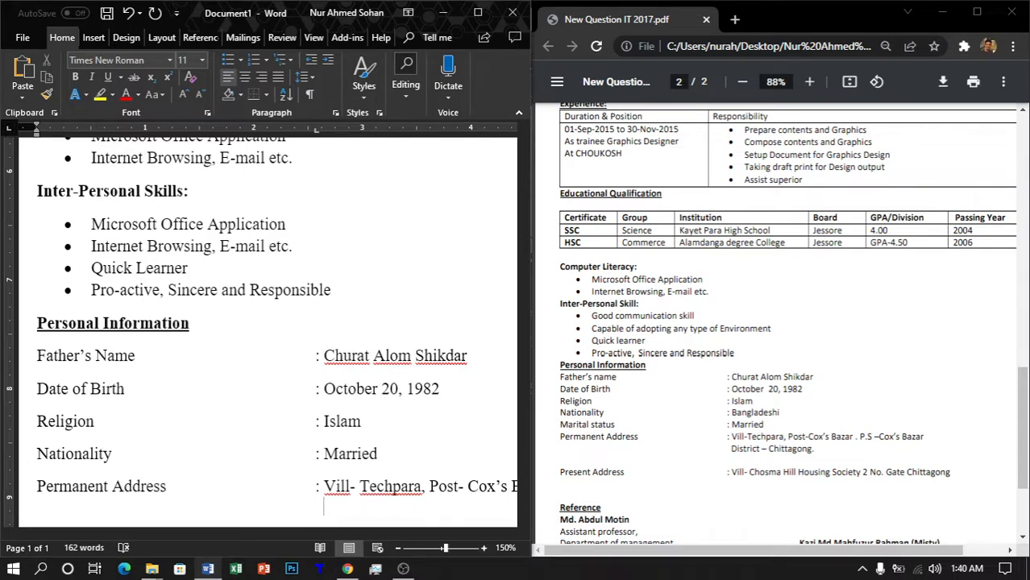
{"action": "type", "text": "District"}
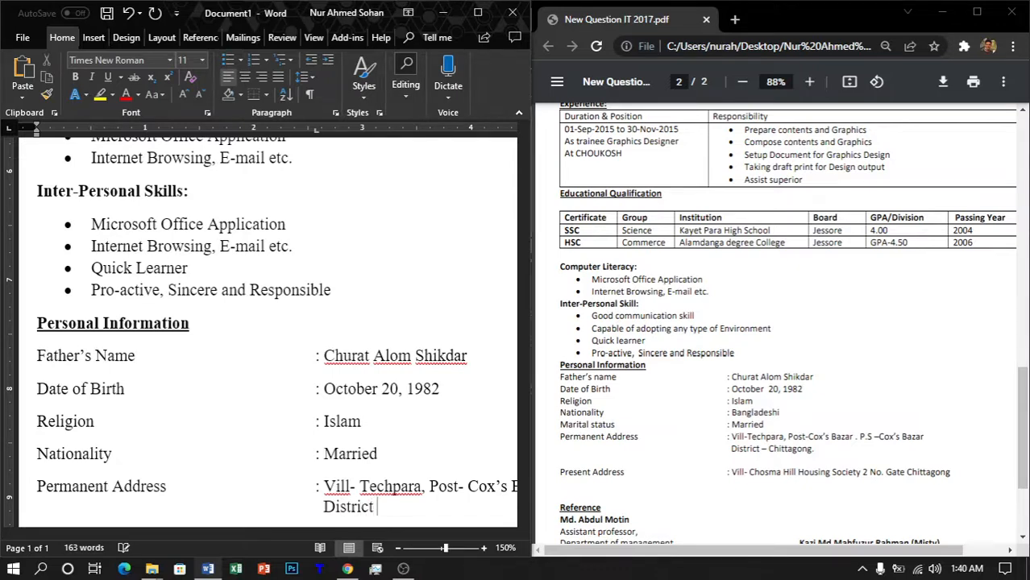
{"action": "key", "text": "BackSpace"}
{"action": "type", "text": "- Chittagong"}
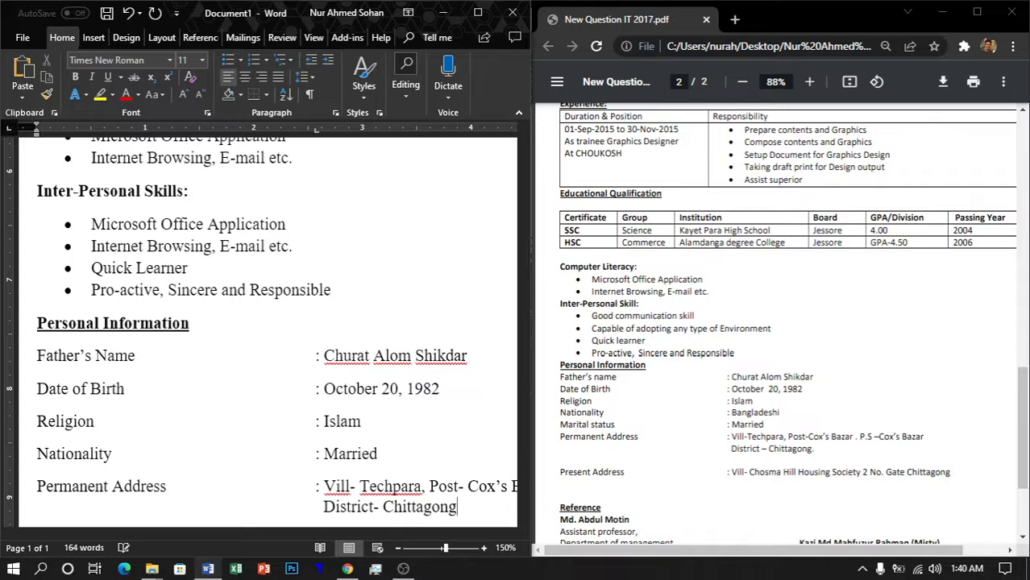
Step: Paste a copy of the Permanent Address entry below the original and select the Personal Information block
{"action": "scroll", "coordinate": [416, 321], "scroll_direction": "down", "scroll_amount": 5}
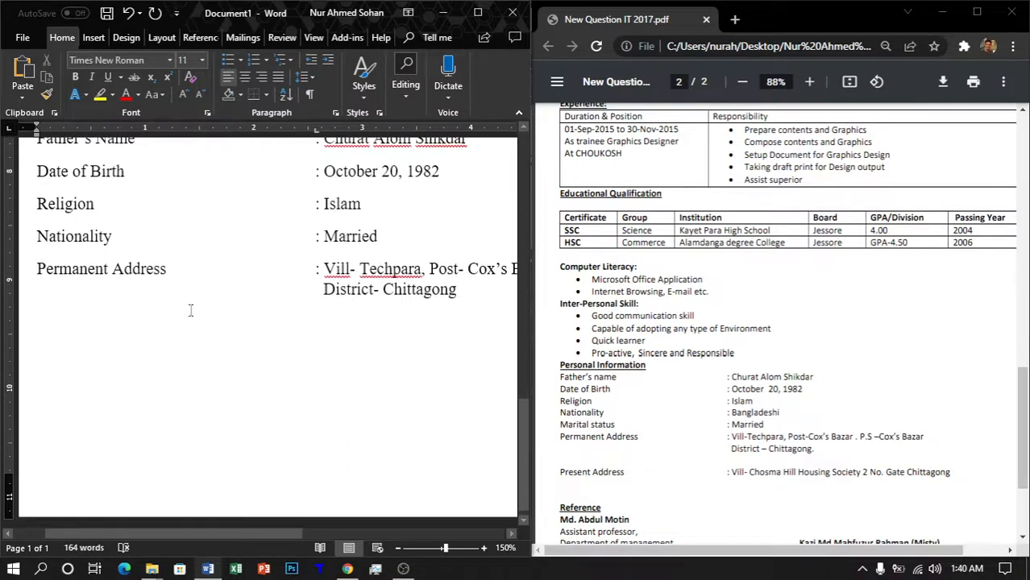
{"action": "left_click_drag", "start_coordinate": [38, 266], "coordinate": [469, 292]}
{"action": "key", "text": "ctrl+c"}
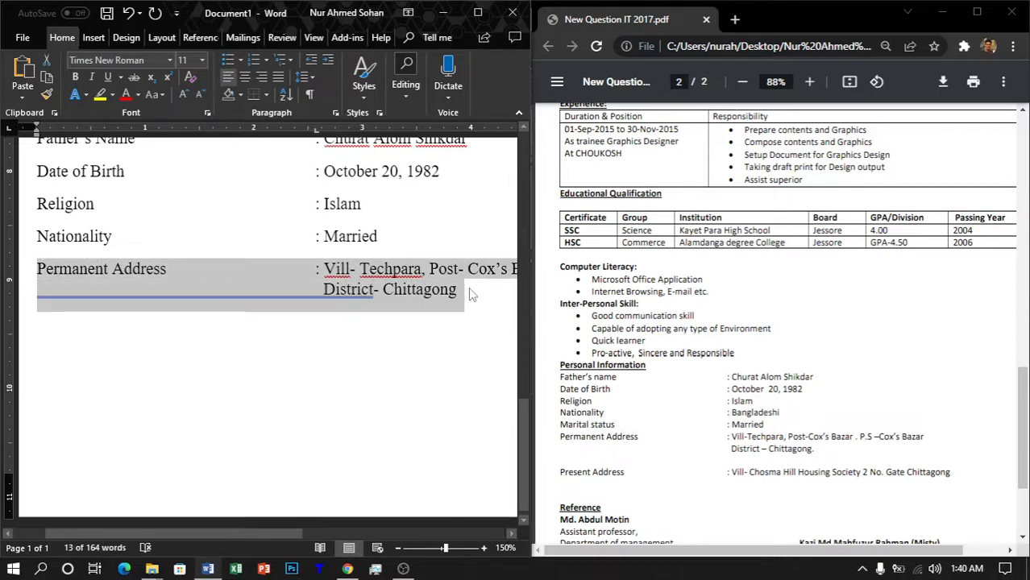
{"action": "left_click", "coordinate": [475, 294]}
{"action": "key", "text": "Return"}
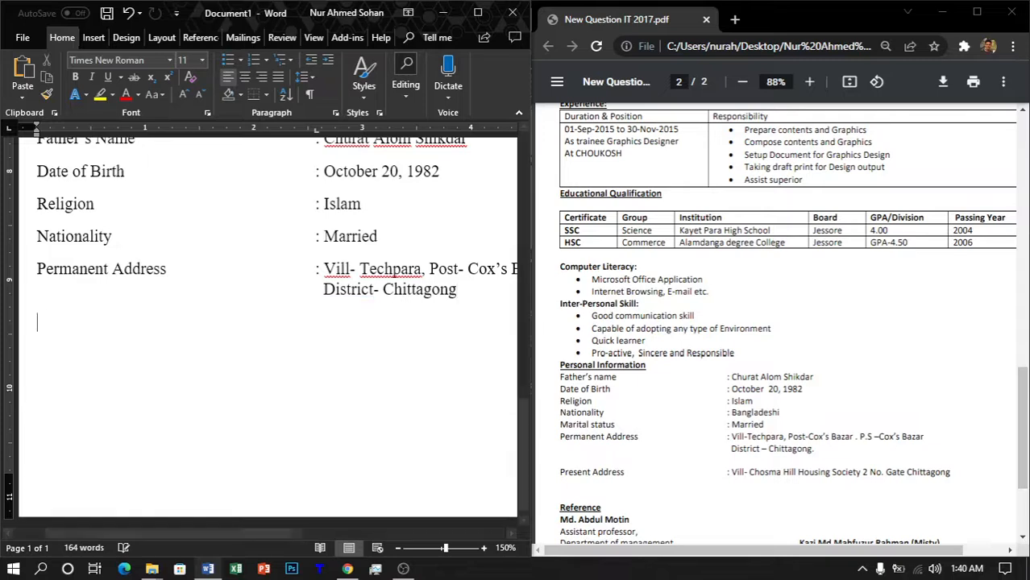
{"action": "key", "text": "ctrl+v"}
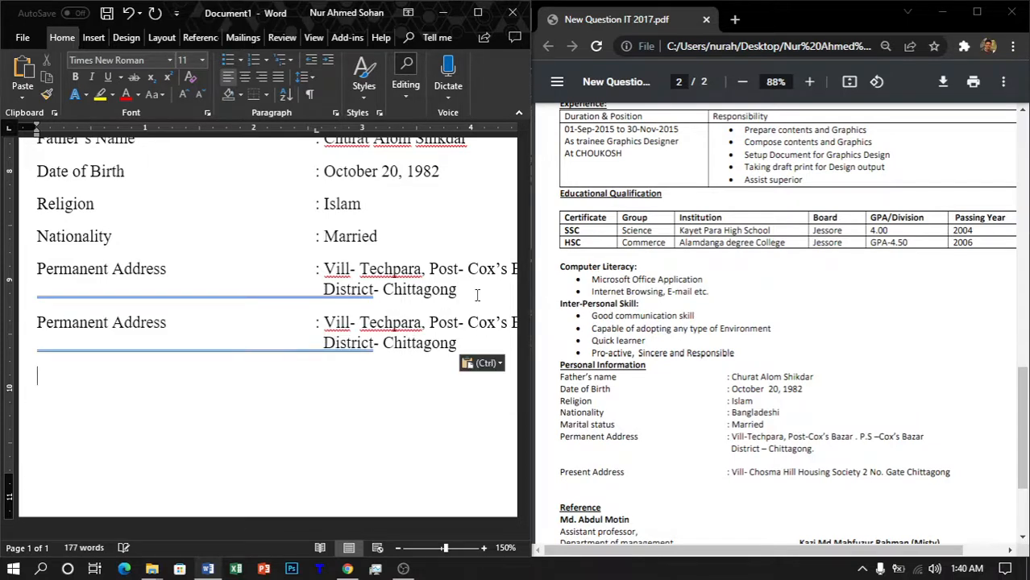
{"action": "key", "text": "BackSpace"}
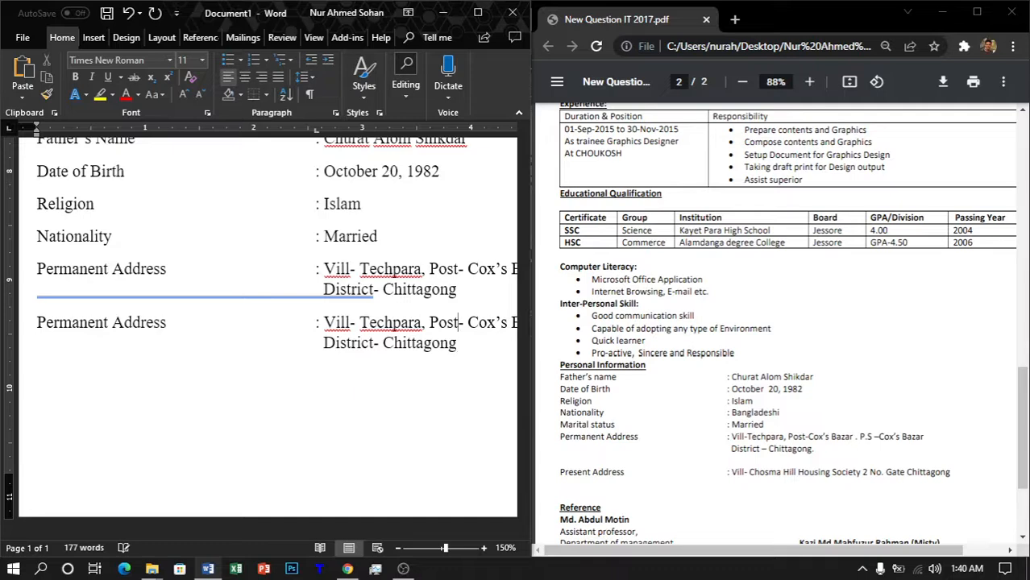
{"action": "key", "text": "Up"}
{"action": "key", "text": "Up"}
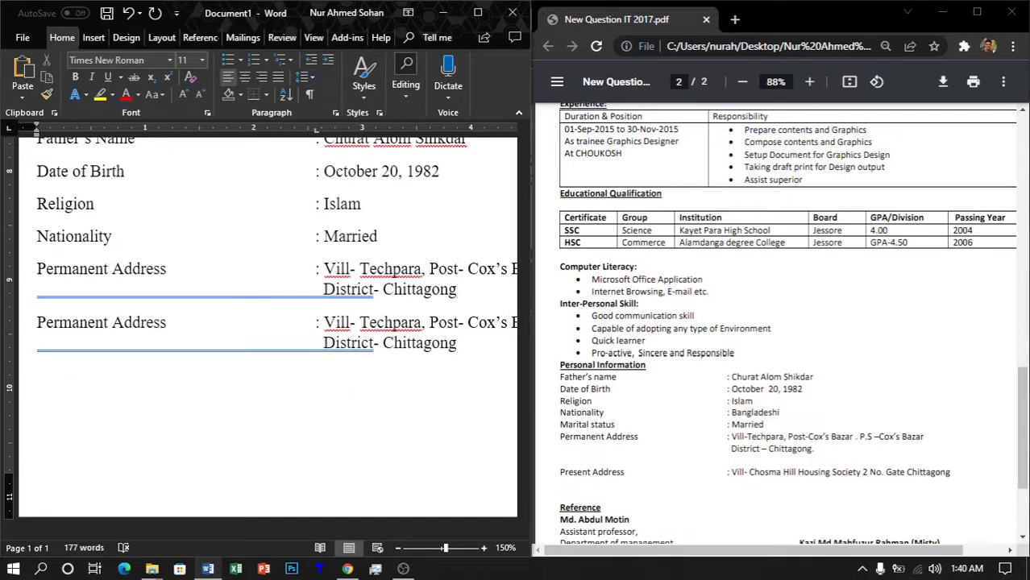
{"action": "key", "text": "Down"}
{"action": "key", "text": "Down"}
{"action": "scroll", "coordinate": [446, 343], "scroll_direction": "down", "scroll_amount": 1}
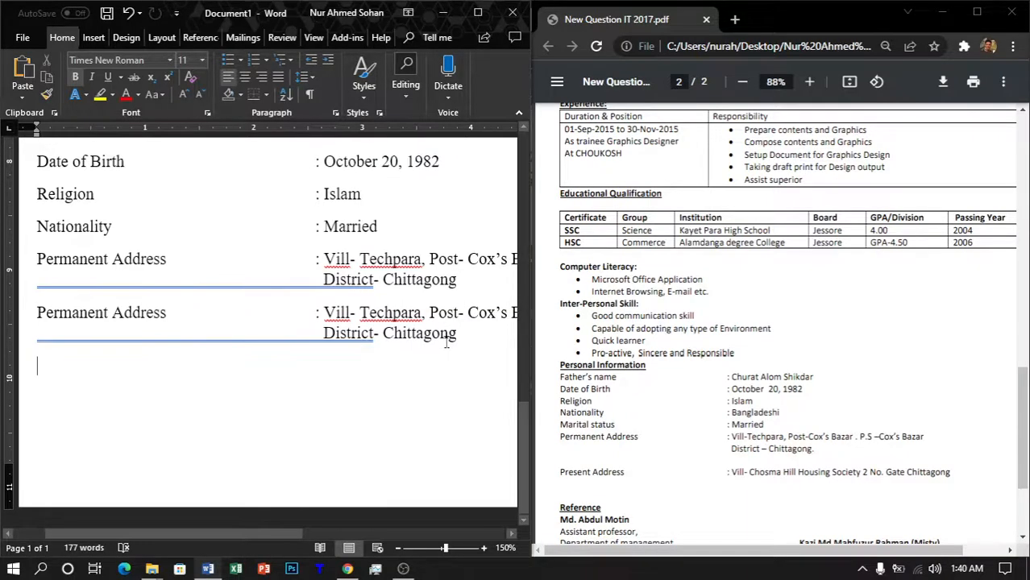
{"action": "scroll", "coordinate": [330, 397], "scroll_direction": "down", "scroll_amount": 10}
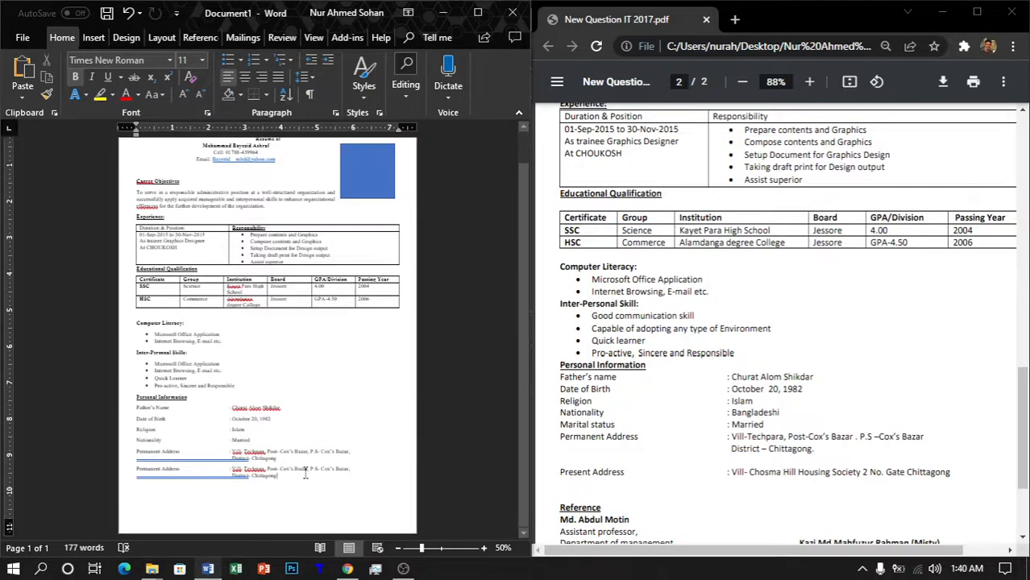
{"action": "left_click_drag", "start_coordinate": [305, 475], "coordinate": [197, 398]}
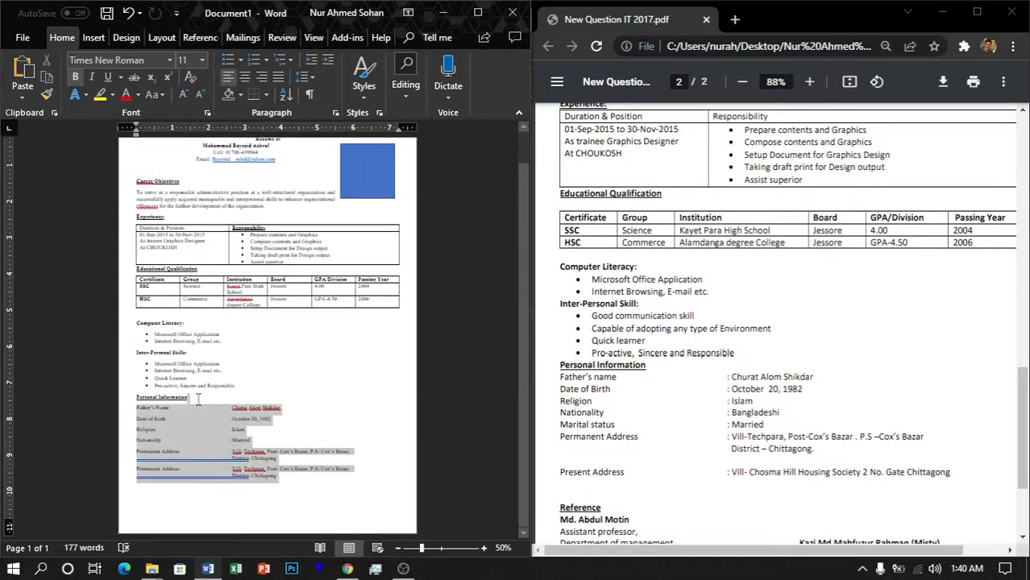
Step: Set the Personal Information heading and rows to 1.0 line spacing
{"action": "scroll", "coordinate": [333, 431], "scroll_direction": "up", "scroll_amount": 5}
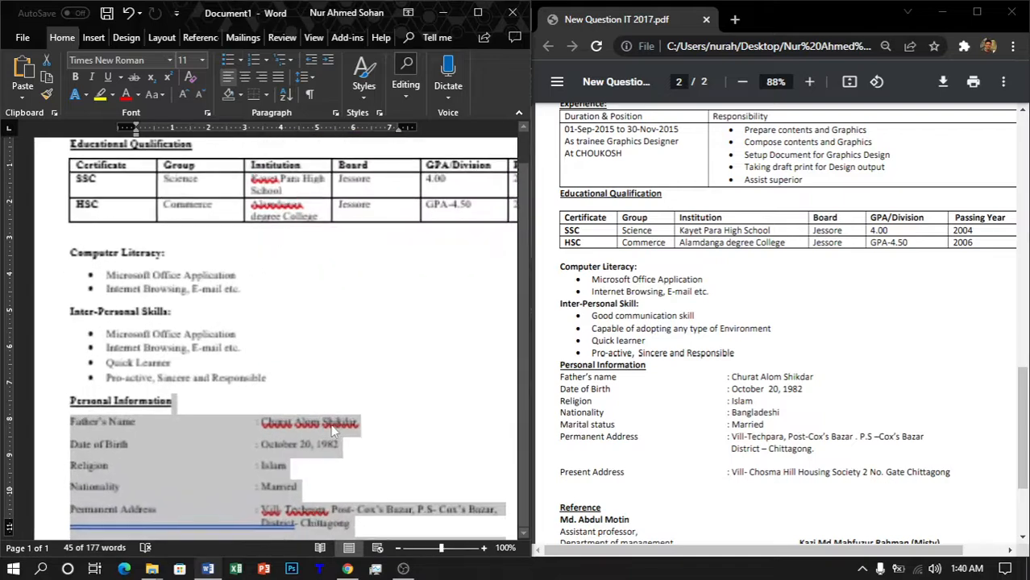
{"action": "scroll", "coordinate": [332, 431], "scroll_direction": "up", "scroll_amount": 2}
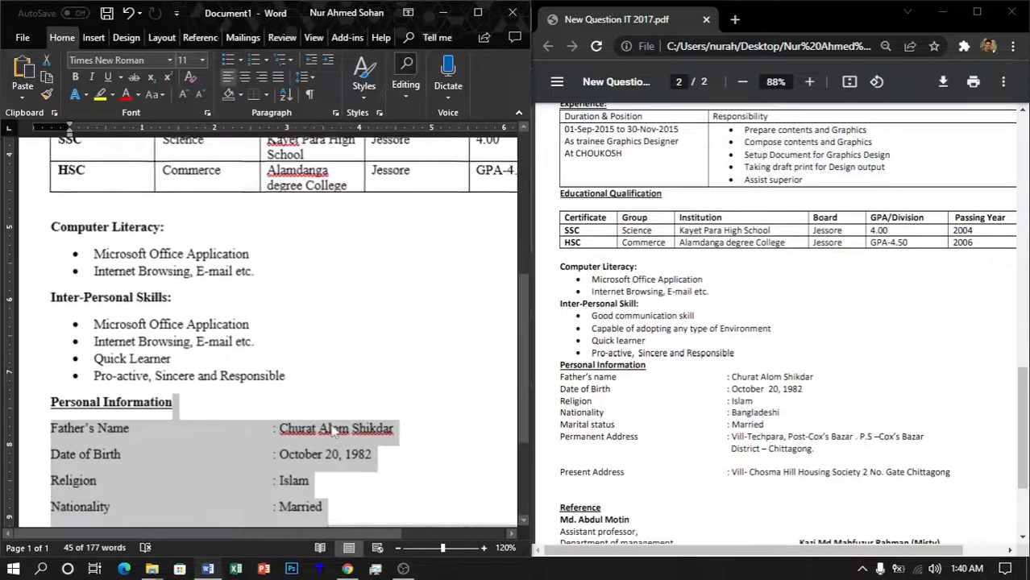
{"action": "left_click", "coordinate": [307, 79]}
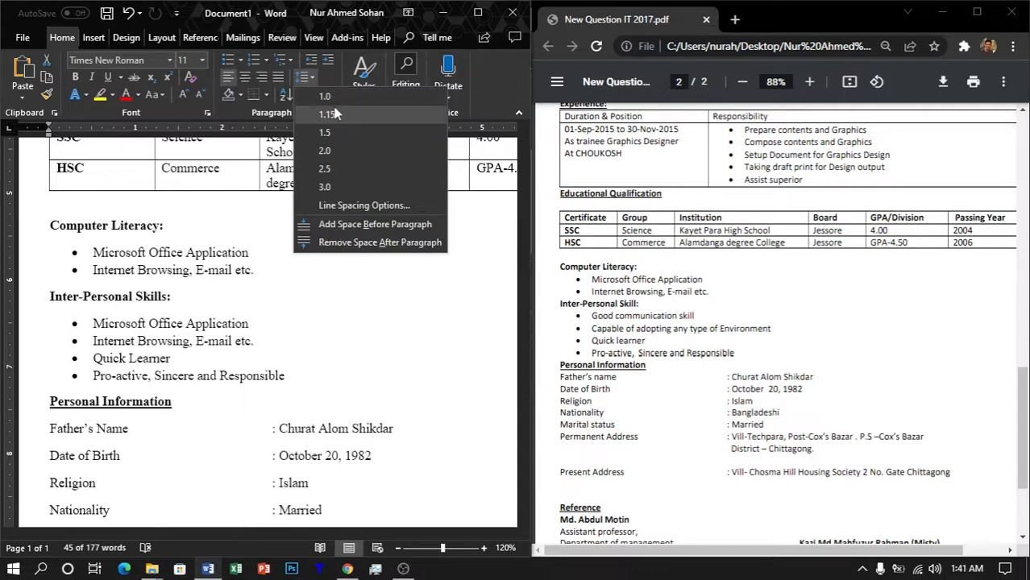
{"action": "left_click", "coordinate": [337, 106]}
{"action": "scroll", "coordinate": [333, 274], "scroll_direction": "down", "scroll_amount": 4}
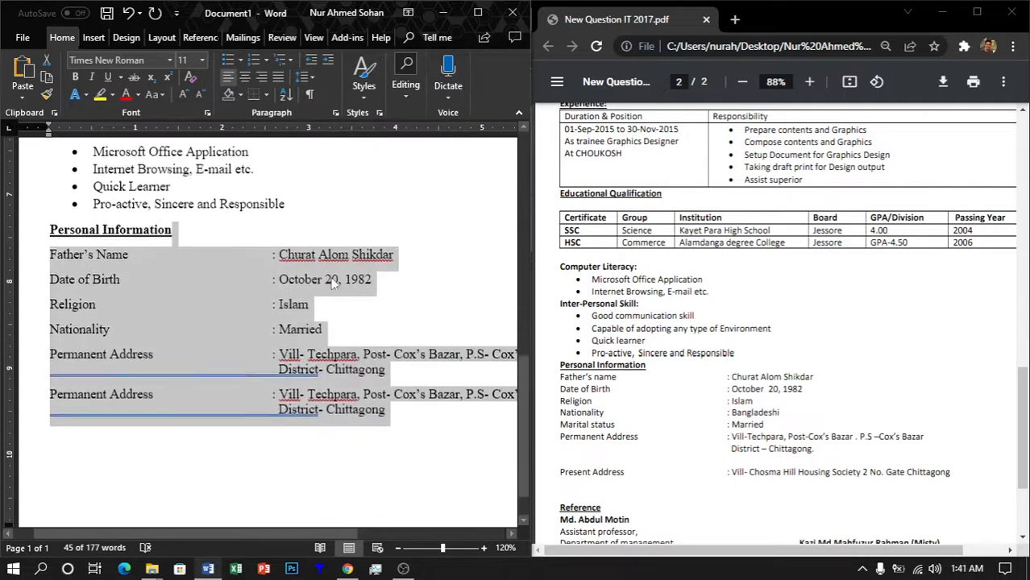
{"action": "scroll", "coordinate": [333, 283], "scroll_direction": "up", "scroll_amount": 5}
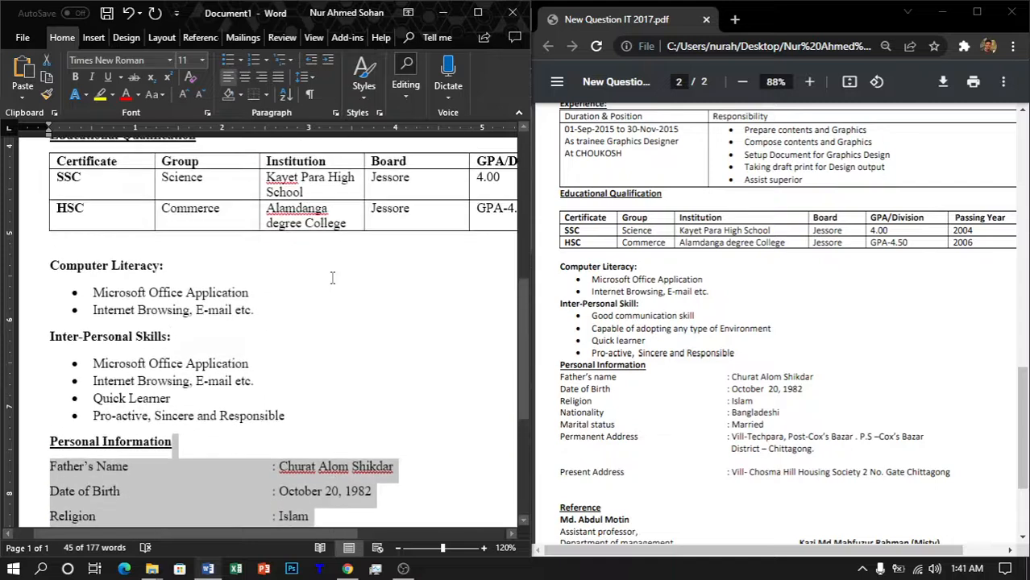
{"action": "left_click_drag", "start_coordinate": [332, 413], "coordinate": [4, 271]}
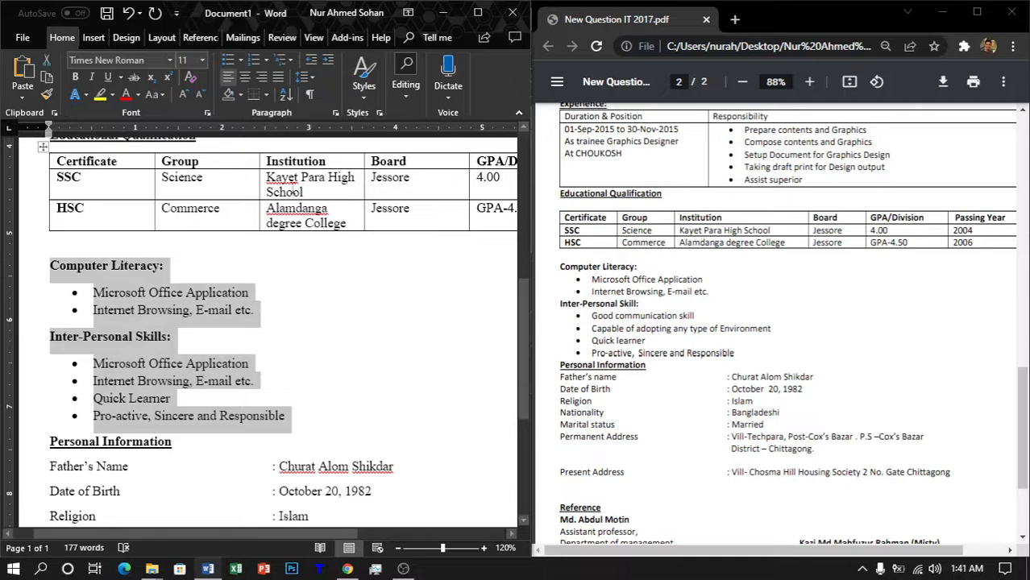
Step: Give the Computer Literacy and Inter-Personal Skills lists 1.0 line spacing with reduced space after
{"action": "left_click", "coordinate": [304, 77]}
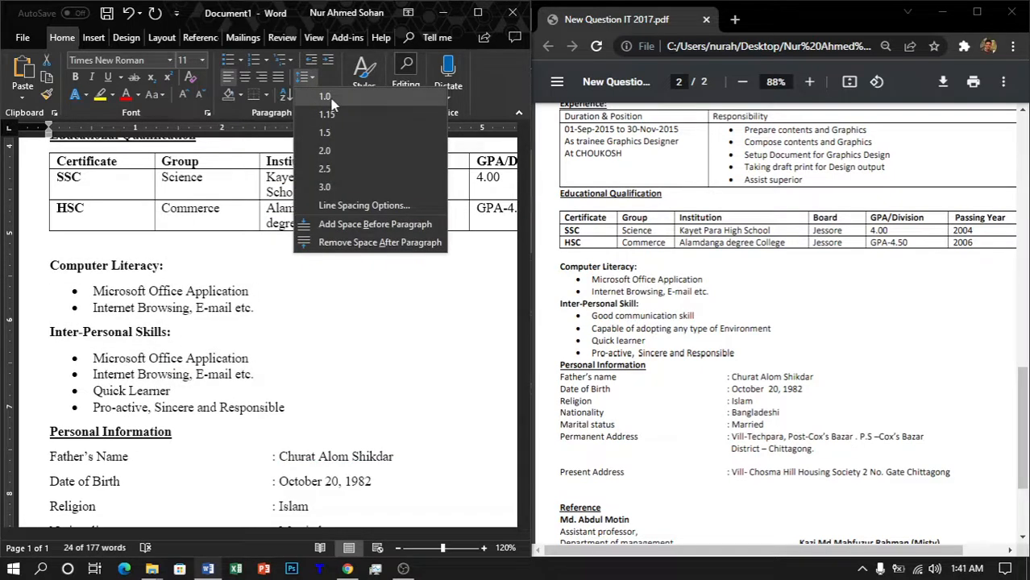
{"action": "left_click", "coordinate": [326, 97]}
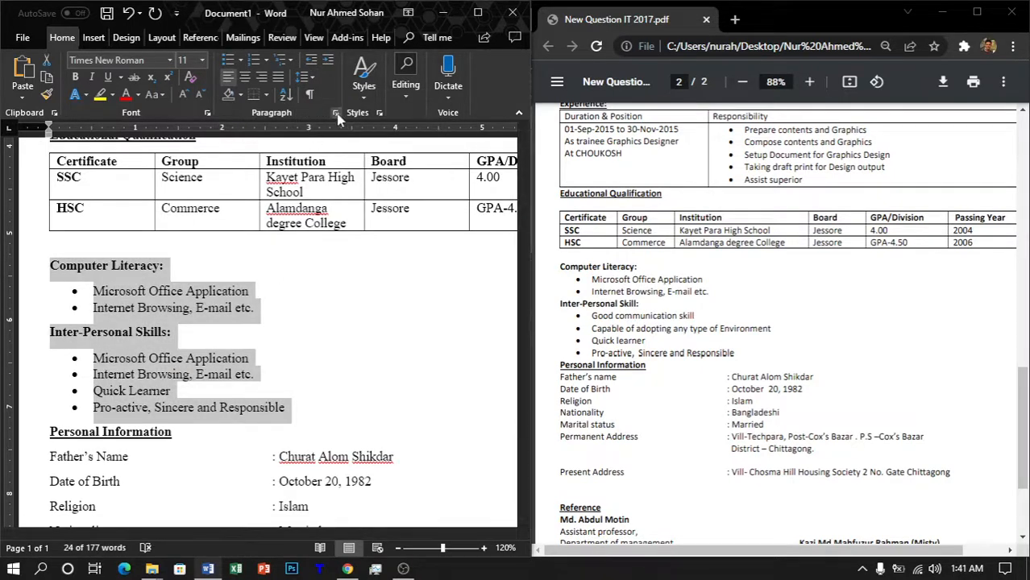
{"action": "left_click", "coordinate": [336, 112]}
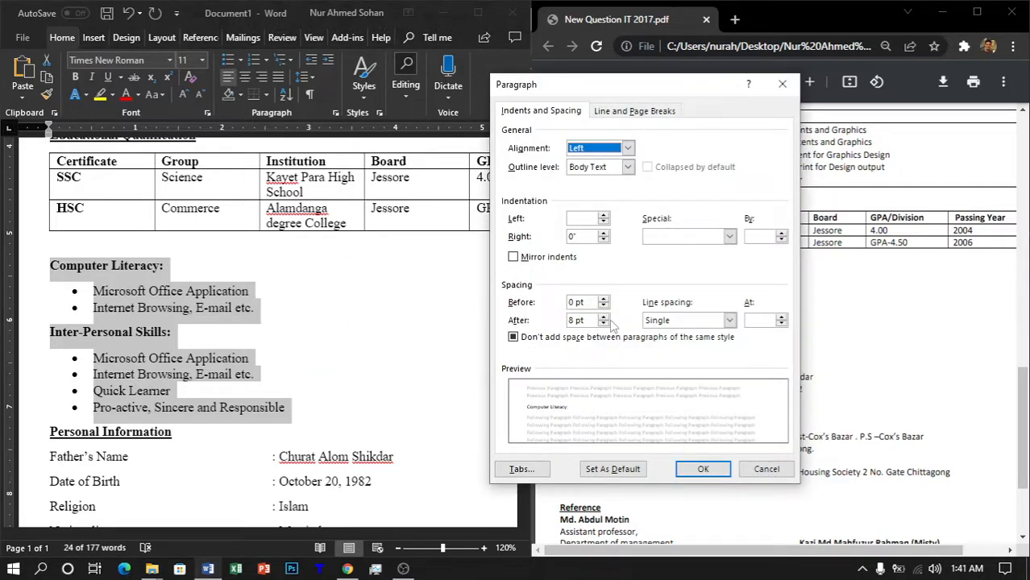
{"action": "left_click", "coordinate": [603, 324]}
{"action": "left_click", "coordinate": [694, 469]}
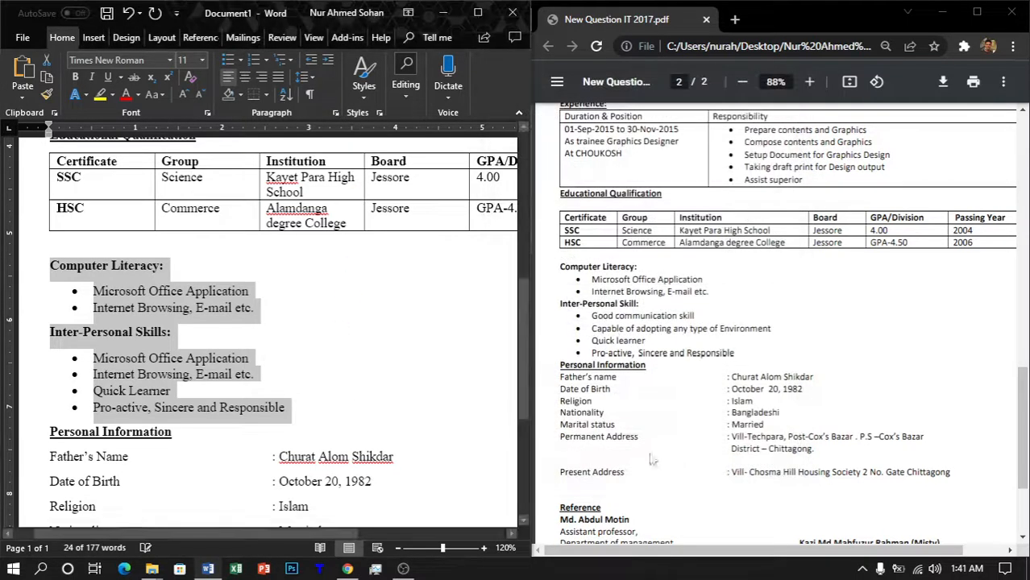
{"action": "left_click", "coordinate": [334, 404]}
{"action": "scroll", "coordinate": [402, 364], "scroll_direction": "down", "scroll_amount": 3}
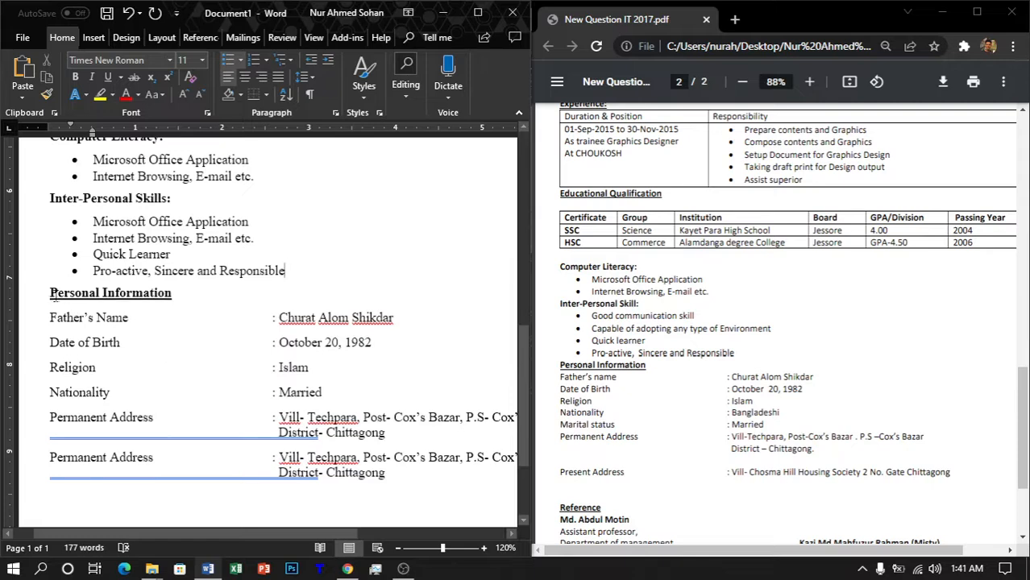
Step: Set the Personal Information block's spacing after each paragraph to 6 pt
{"action": "left_click_drag", "start_coordinate": [52, 293], "coordinate": [426, 481]}
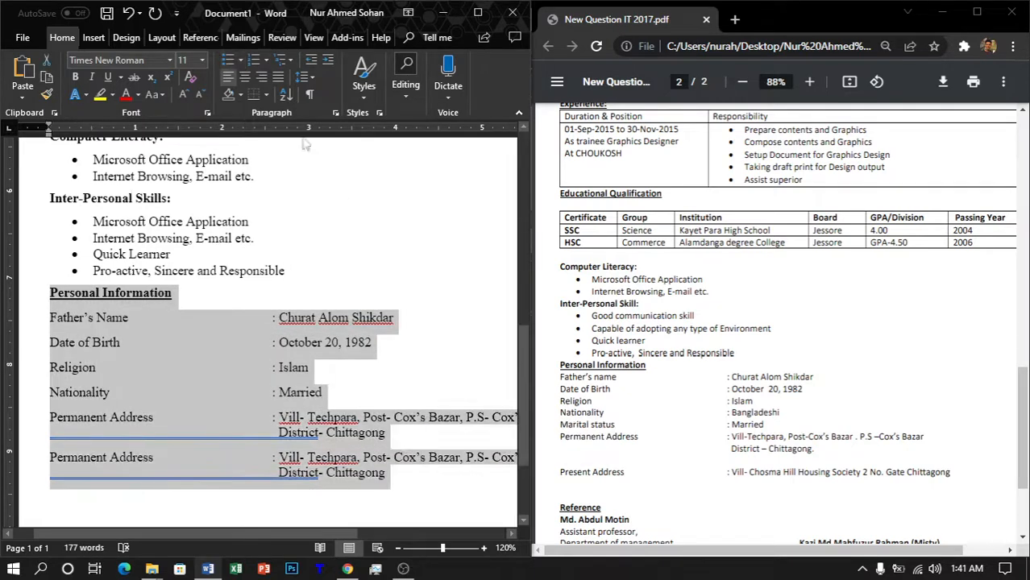
{"action": "left_click", "coordinate": [335, 112]}
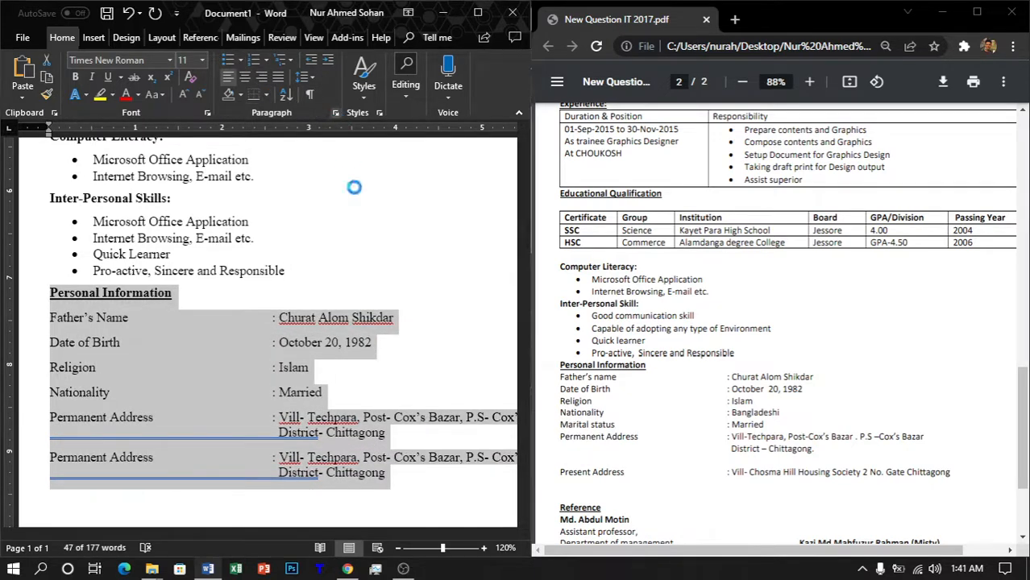
{"action": "left_click", "coordinate": [606, 324]}
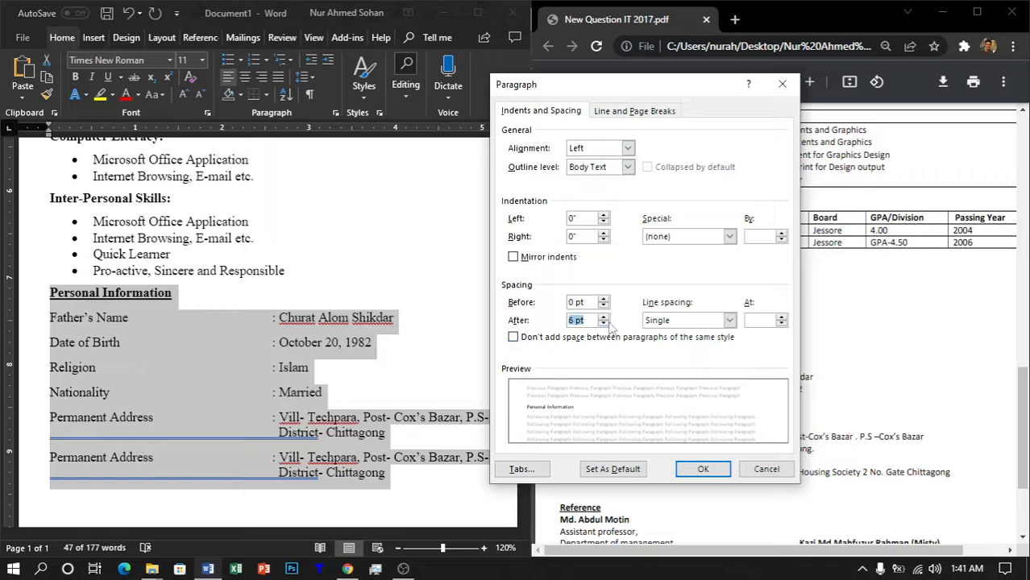
{"action": "left_click", "coordinate": [703, 470]}
{"action": "scroll", "coordinate": [446, 359], "scroll_direction": "down", "scroll_amount": 3}
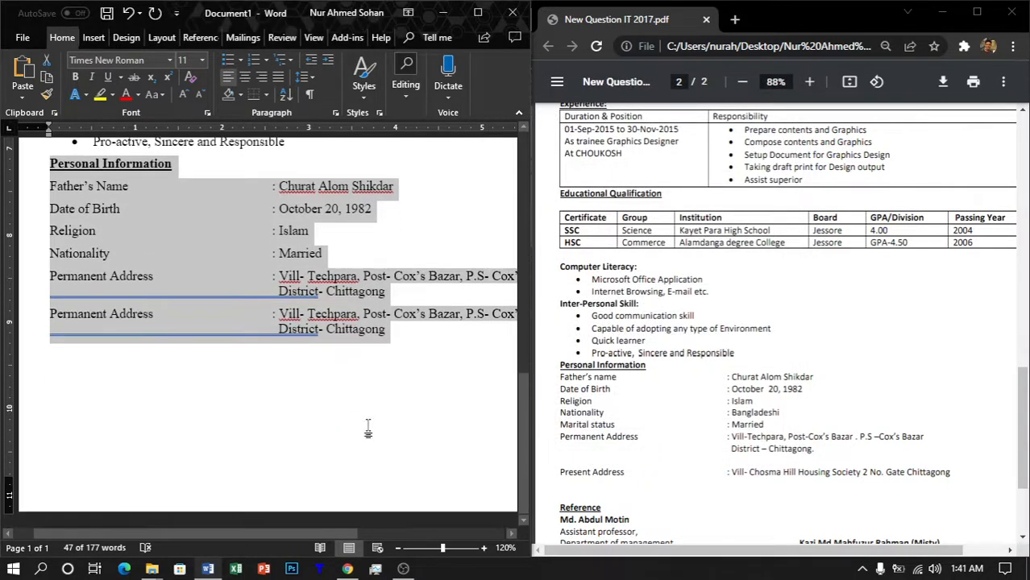
{"action": "left_click", "coordinate": [445, 358]}
{"action": "scroll", "coordinate": [455, 357], "scroll_direction": "up", "scroll_amount": 10}
{"action": "scroll", "coordinate": [423, 364], "scroll_direction": "down", "scroll_amount": 2}
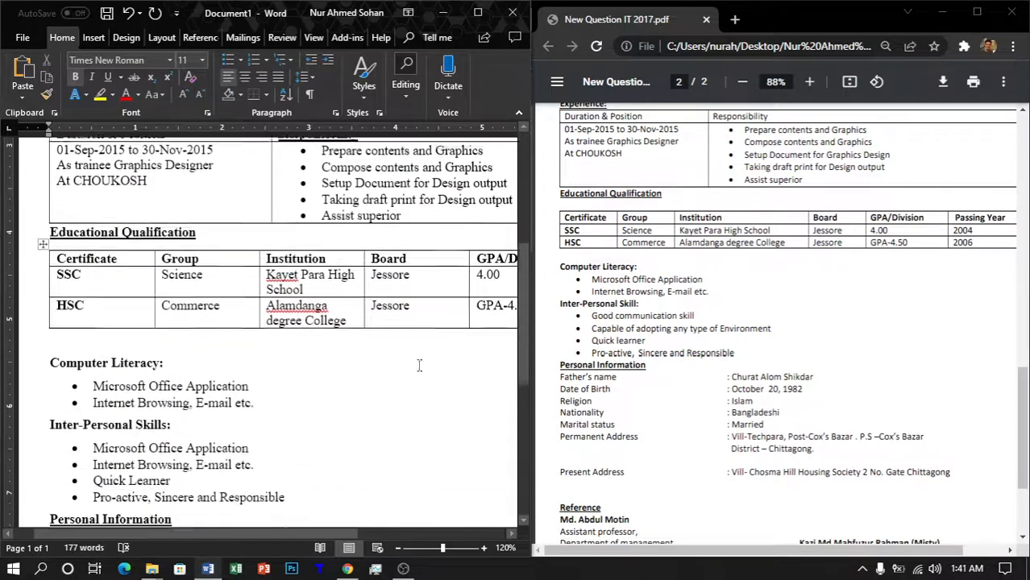
Step: Tidy the blank line between the education table and Computer Literacy
{"action": "left_click", "coordinate": [100, 339]}
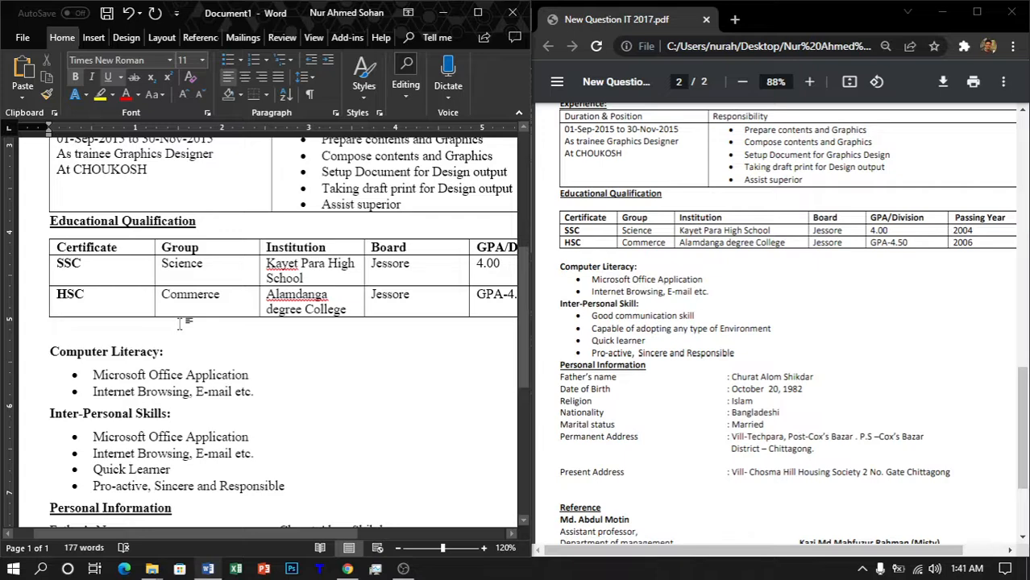
{"action": "key", "text": "Delete"}
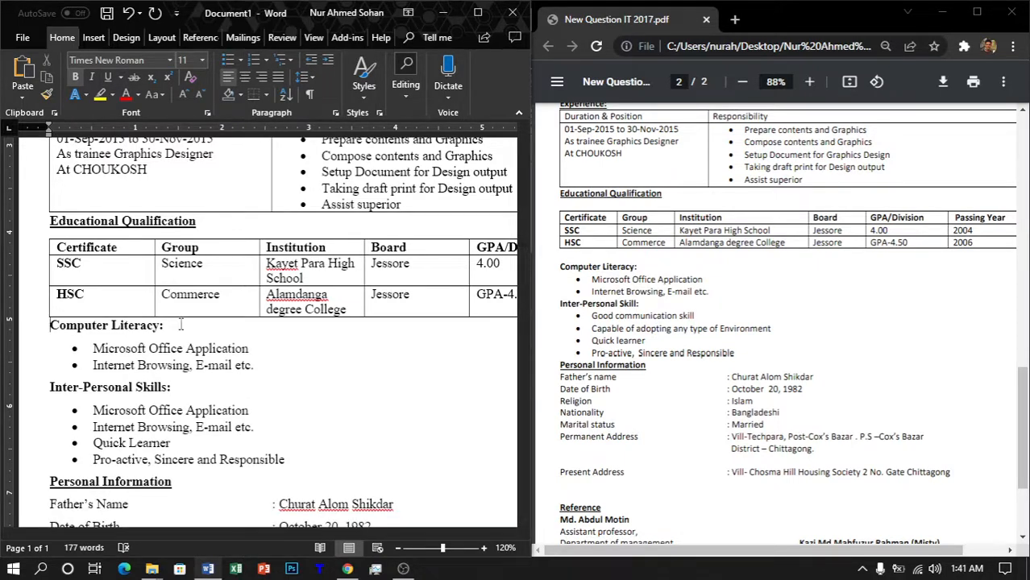
{"action": "key", "text": "Return"}
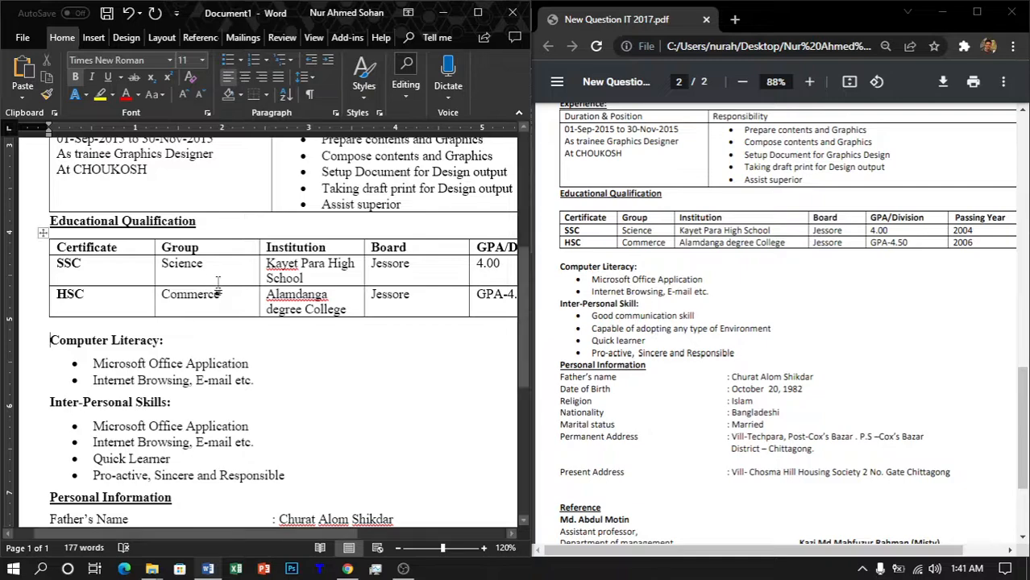
Step: Set the Carrer Objectives paragraph through Experience to 1.0 line spacing
{"action": "scroll", "coordinate": [223, 295], "scroll_direction": "up", "scroll_amount": 5}
{"action": "scroll", "coordinate": [350, 365], "scroll_direction": "up", "scroll_amount": 1}
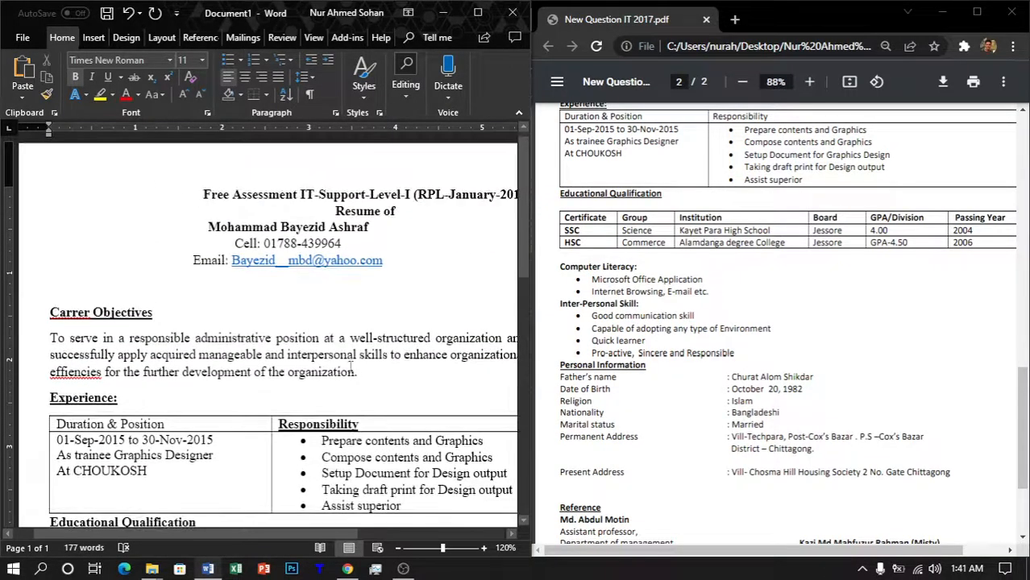
{"action": "left_click_drag", "start_coordinate": [409, 397], "coordinate": [50, 312]}
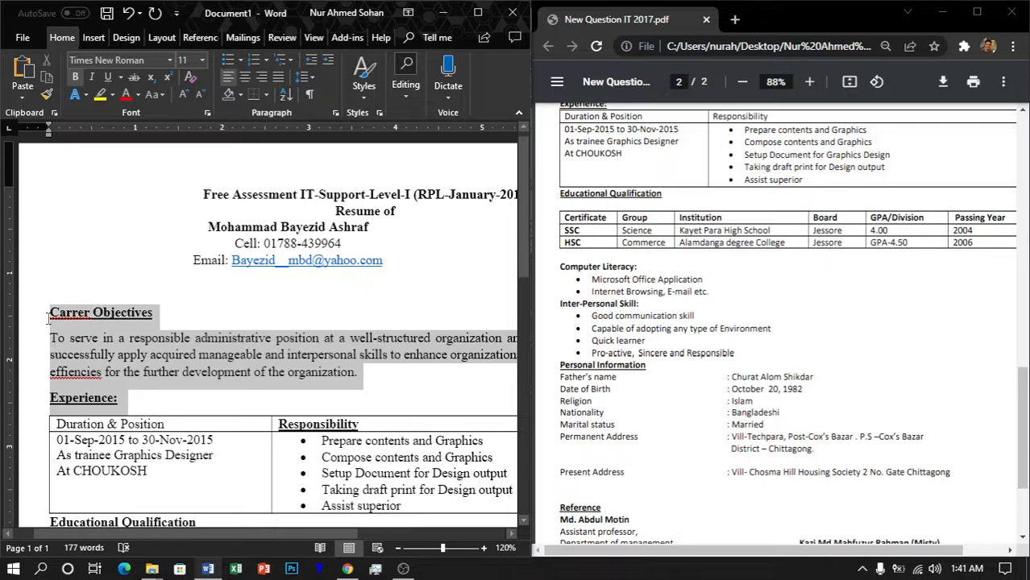
{"action": "left_click", "coordinate": [305, 77]}
{"action": "left_click", "coordinate": [324, 96]}
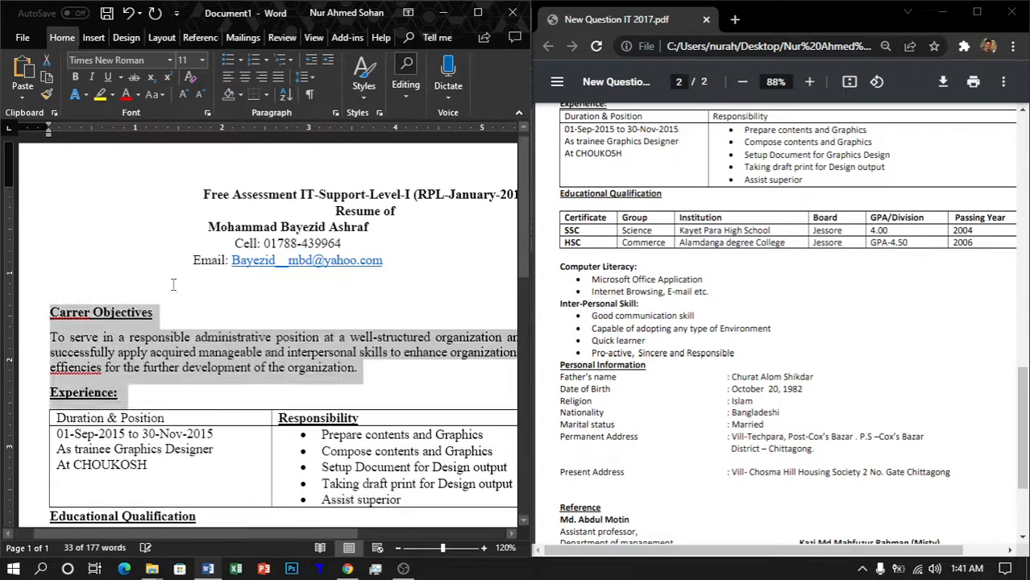
{"action": "scroll", "coordinate": [104, 313], "scroll_direction": "down", "scroll_amount": 2}
{"action": "left_click", "coordinate": [62, 307]}
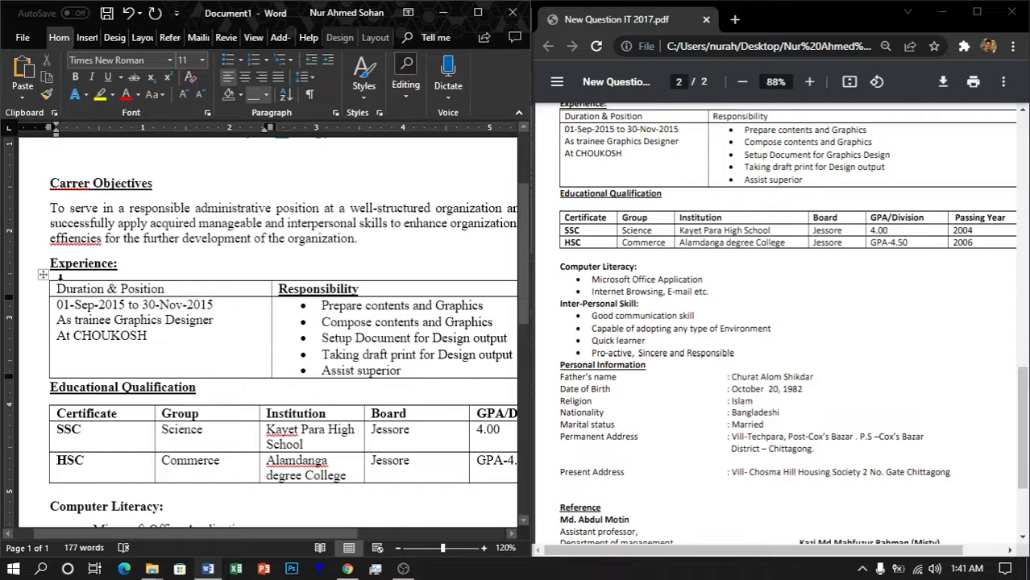
Step: Apply 1.0 line spacing to the Experience and Educational Qualification tables
{"action": "left_click_drag", "start_coordinate": [47, 262], "coordinate": [298, 337]}
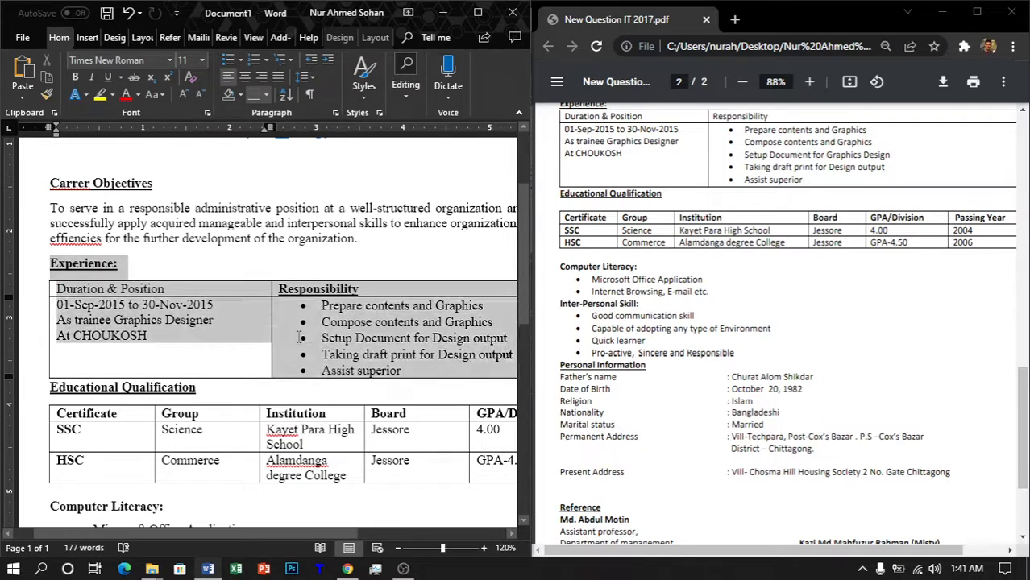
{"action": "left_click", "coordinate": [307, 77]}
{"action": "left_click", "coordinate": [316, 98]}
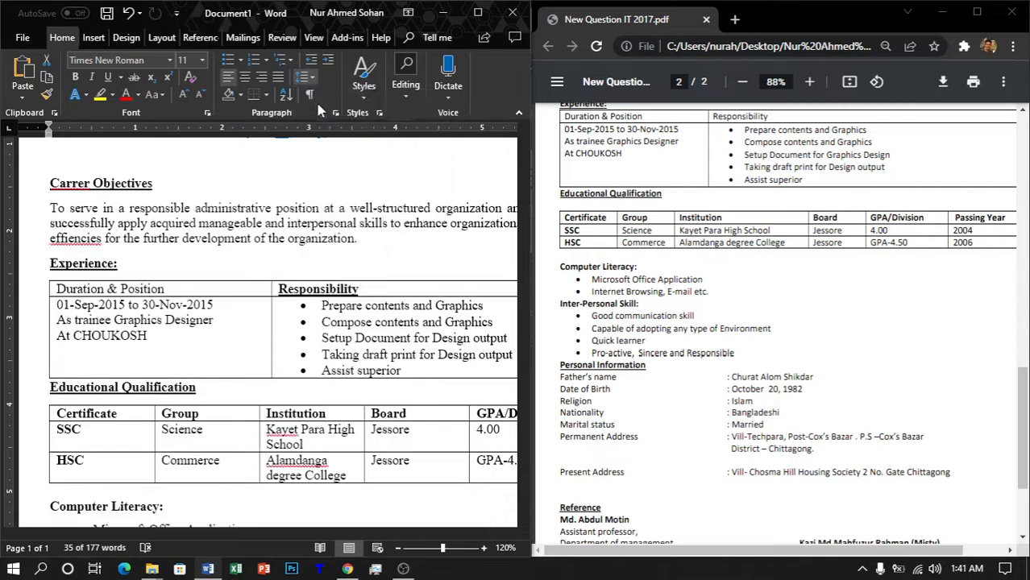
{"action": "scroll", "coordinate": [100, 293], "scroll_direction": "down", "scroll_amount": 3}
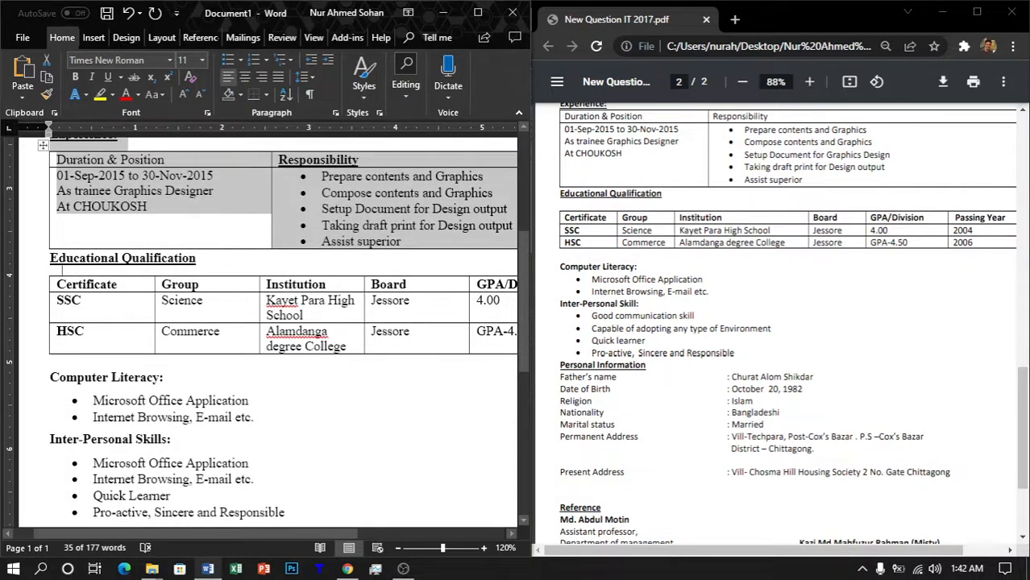
{"action": "left_click", "coordinate": [52, 266]}
{"action": "left_click_drag", "start_coordinate": [52, 258], "coordinate": [483, 346]}
{"action": "left_click", "coordinate": [308, 78]}
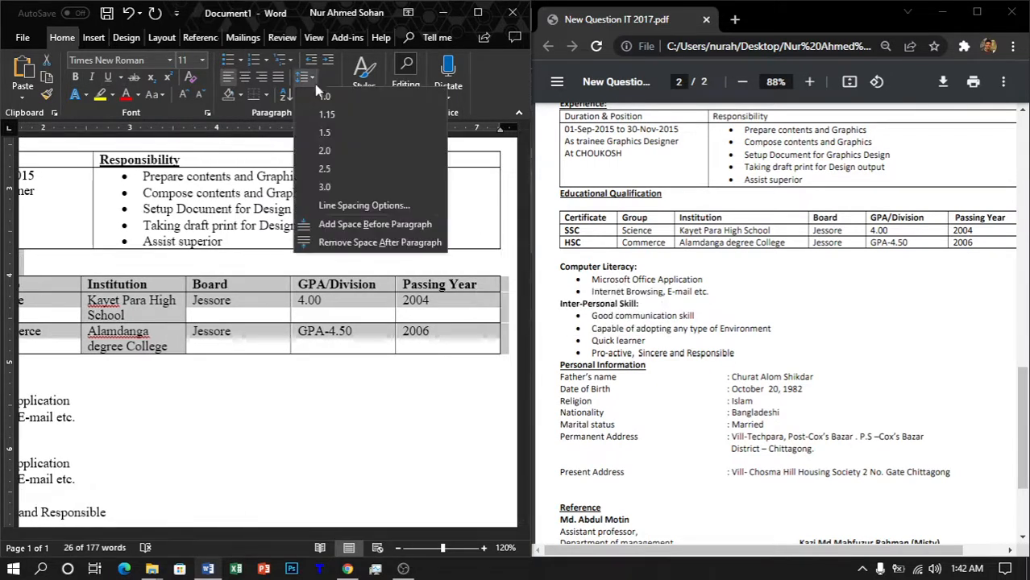
{"action": "left_click", "coordinate": [313, 98]}
{"action": "left_click", "coordinate": [253, 349]}
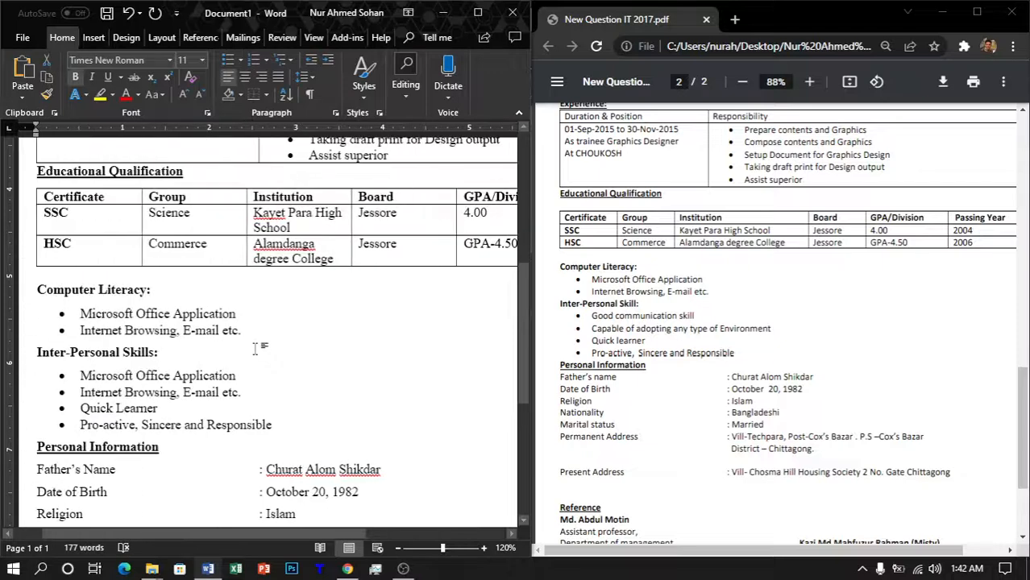
Step: Delete the district line from the second Permanent Address entry
{"action": "key", "text": "ctrl+End"}
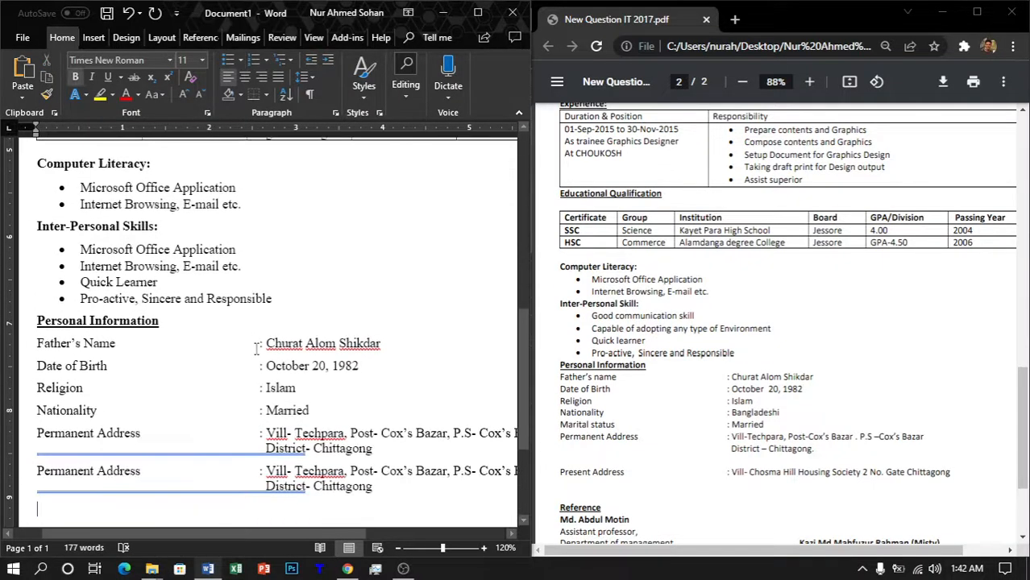
{"action": "scroll", "coordinate": [288, 419], "scroll_direction": "down", "scroll_amount": 4}
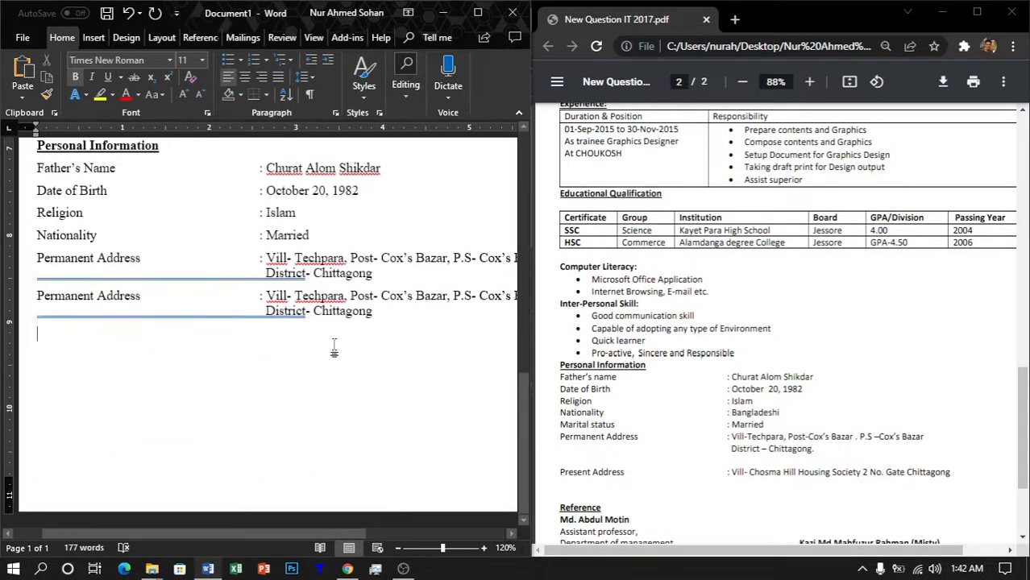
{"action": "left_click_drag", "start_coordinate": [394, 317], "coordinate": [270, 322]}
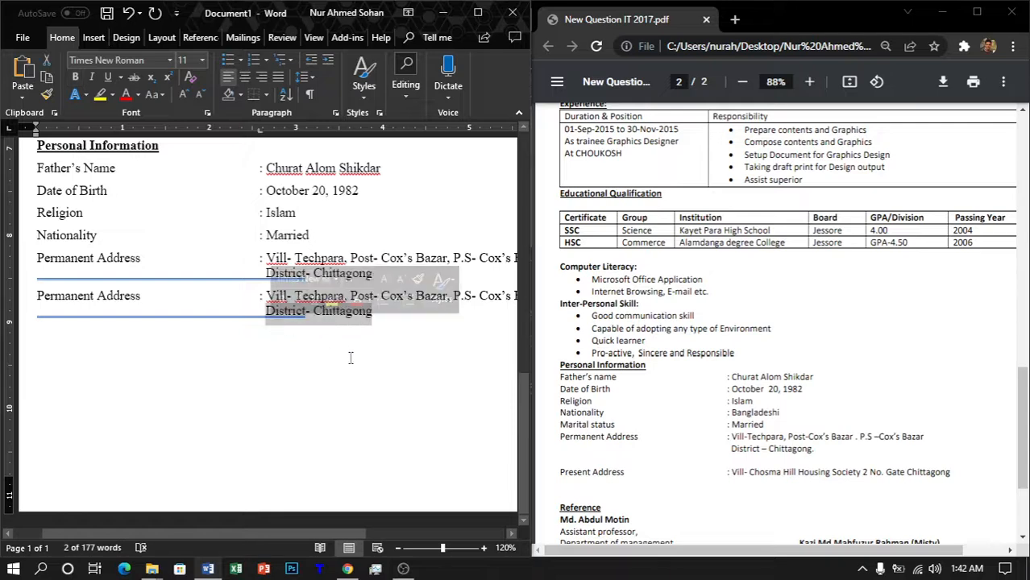
{"action": "key", "text": "Delete"}
{"action": "key", "text": "BackSpace"}
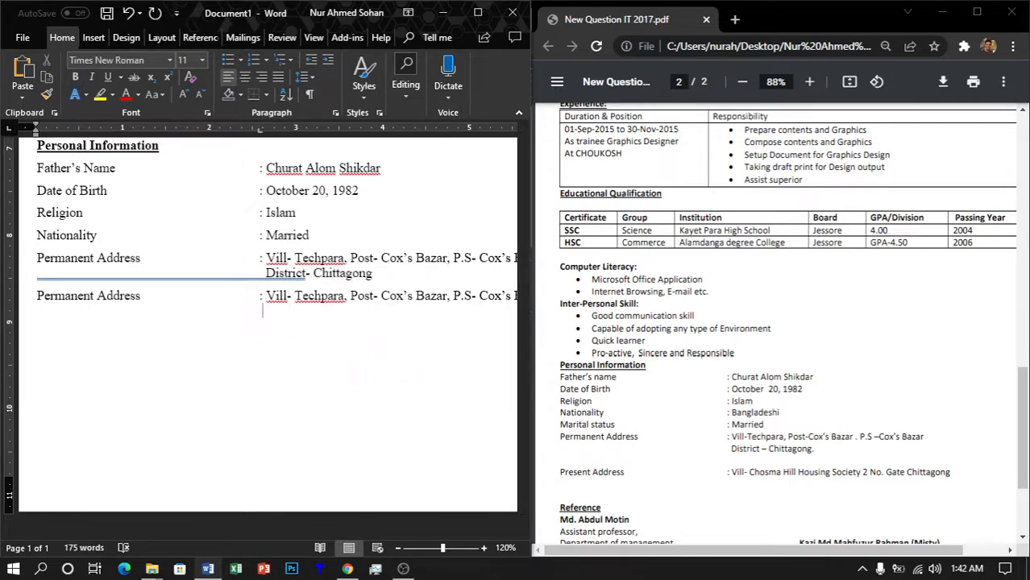
{"action": "key", "text": "BackSpace"}
{"action": "scroll", "coordinate": [747, 297], "scroll_direction": "up", "scroll_amount": 15}
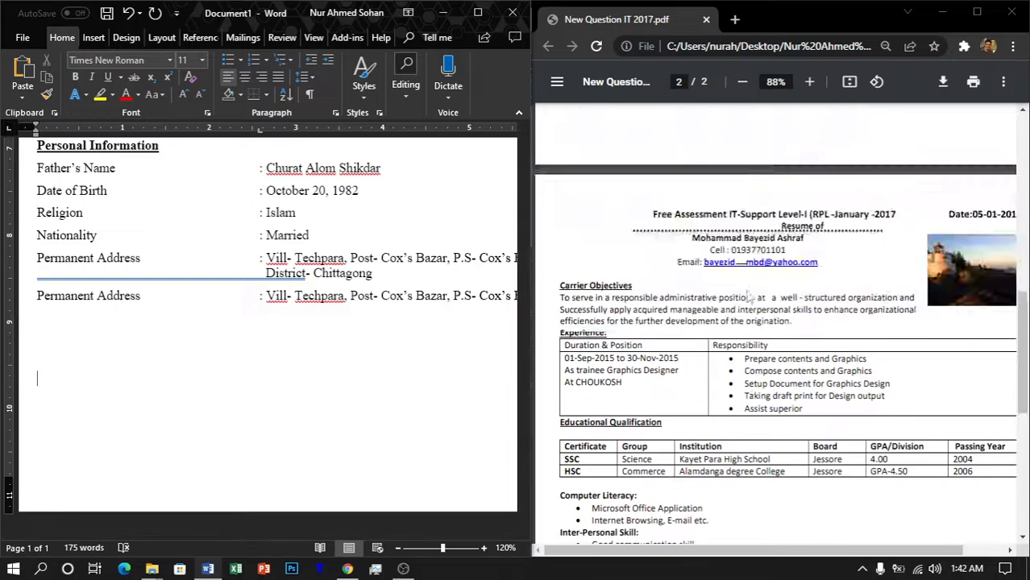
{"action": "scroll", "coordinate": [747, 297], "scroll_direction": "down", "scroll_amount": 8}
{"action": "scroll", "coordinate": [748, 296], "scroll_direction": "down", "scroll_amount": 2}
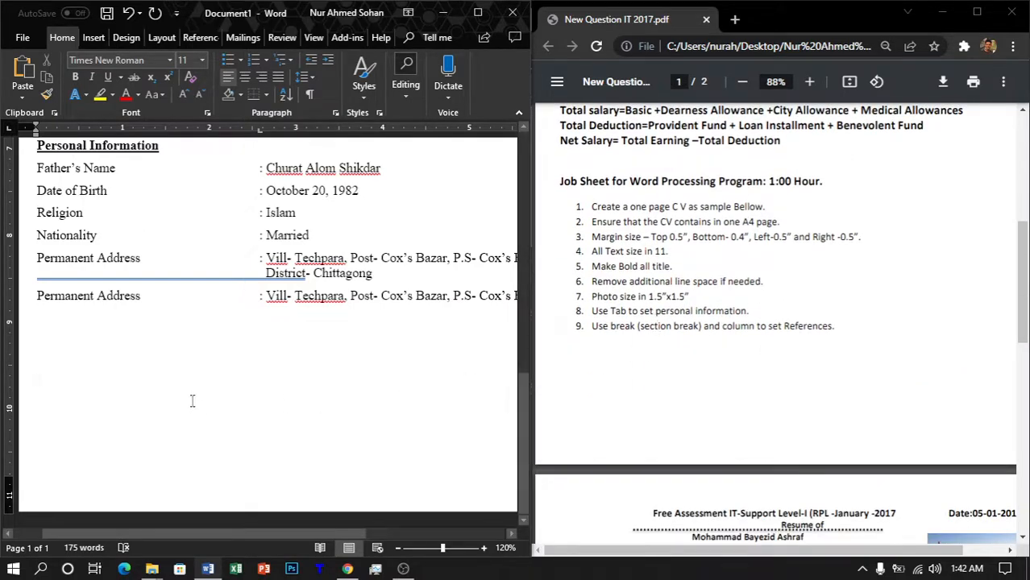
{"action": "key", "text": "BackSpace"}
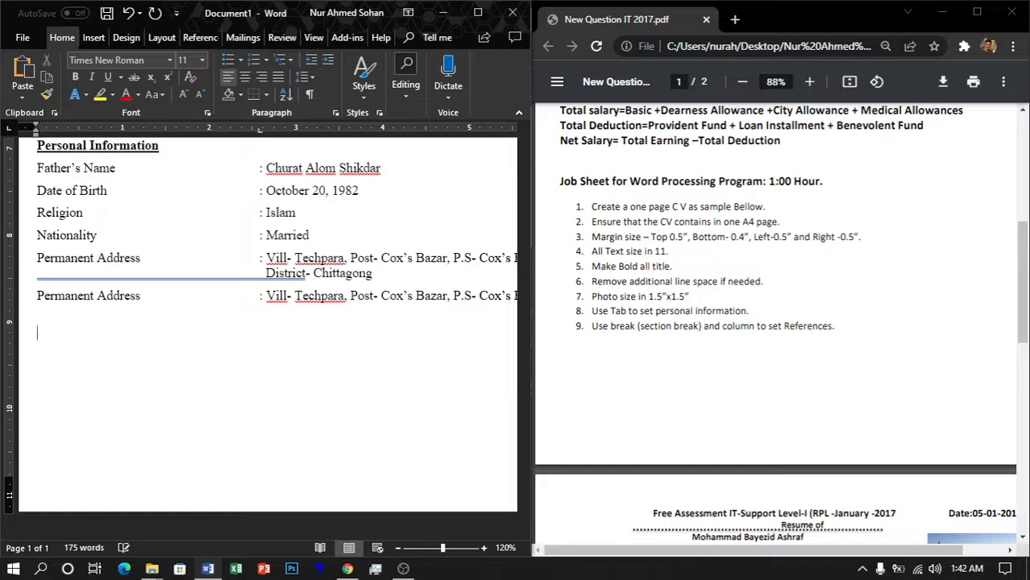
{"action": "left_click", "coordinate": [161, 38]}
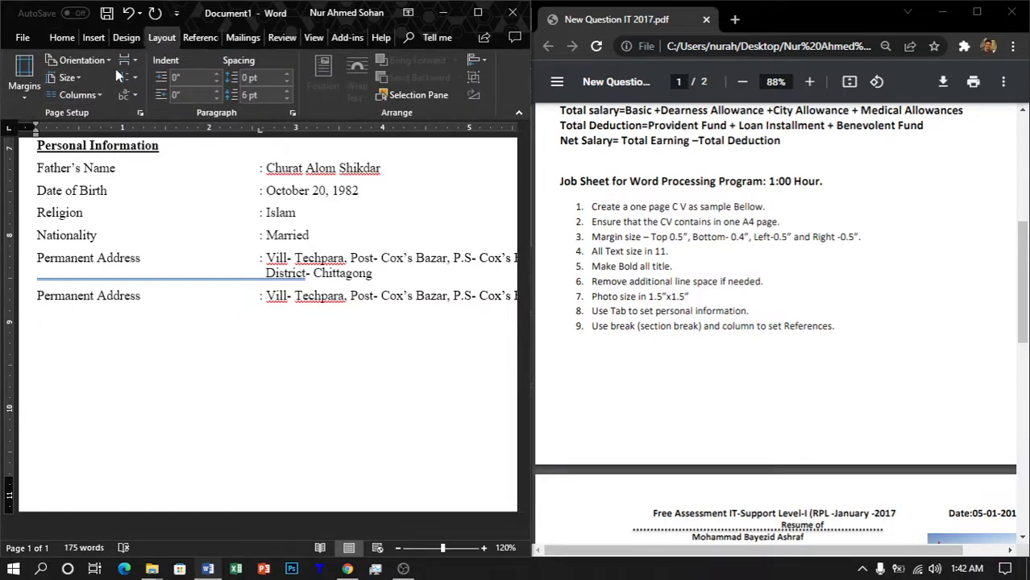
Step: Insert a continuous section break and lay out the new section in two columns
{"action": "left_click", "coordinate": [134, 60]}
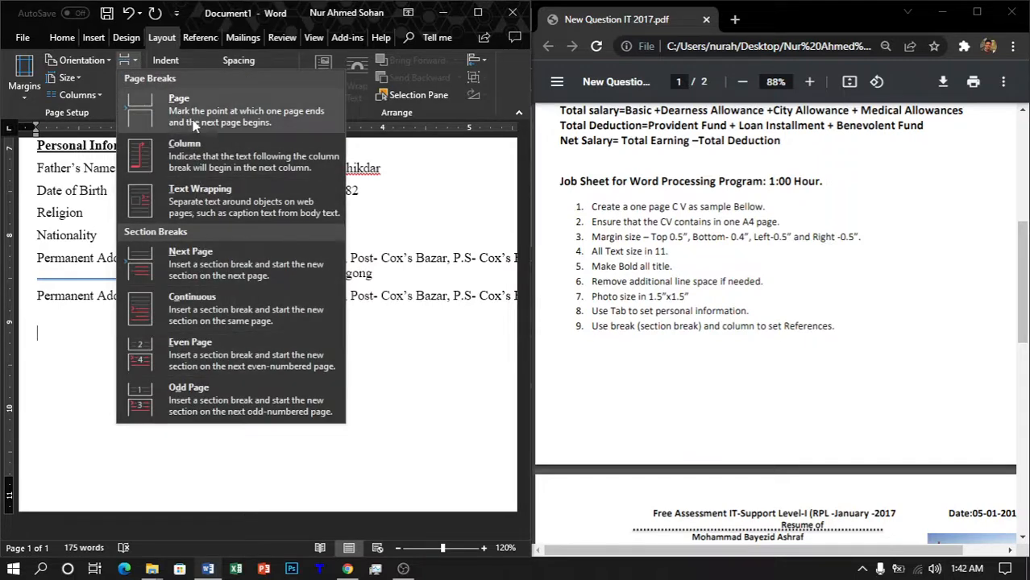
{"action": "left_click", "coordinate": [206, 302]}
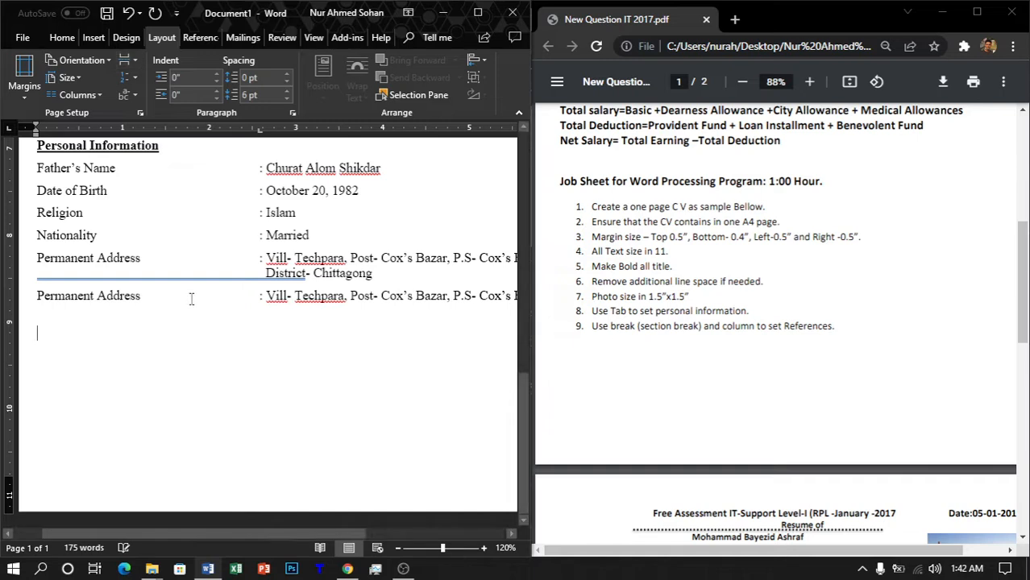
{"action": "left_click", "coordinate": [102, 94]}
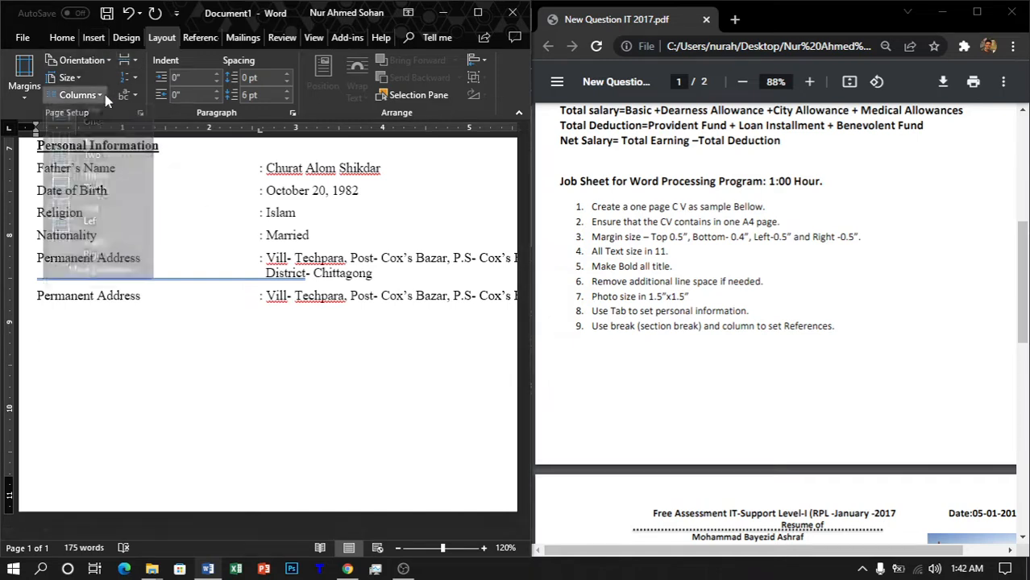
{"action": "left_click", "coordinate": [103, 167]}
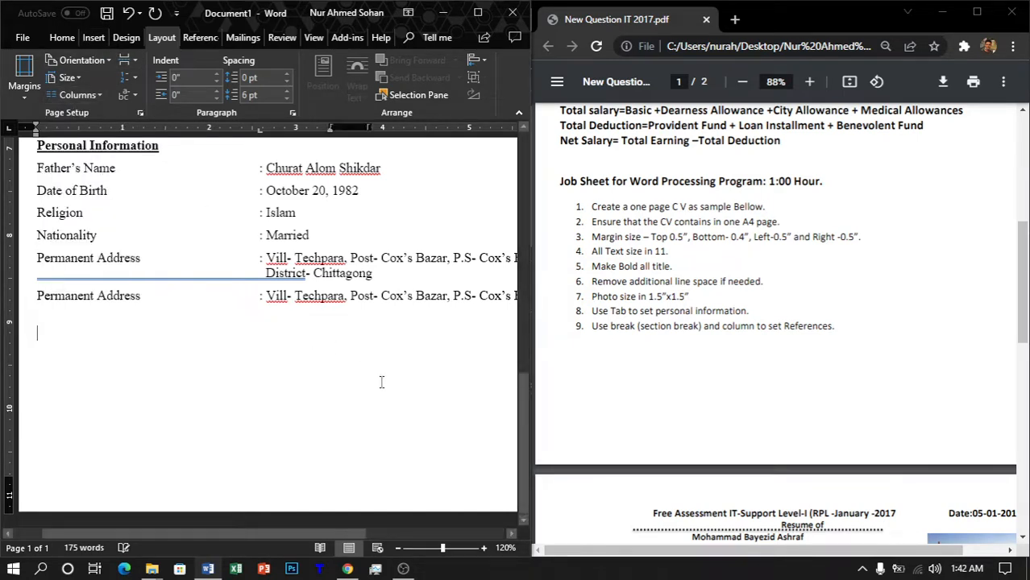
{"action": "scroll", "coordinate": [753, 374], "scroll_direction": "down", "scroll_amount": 10}
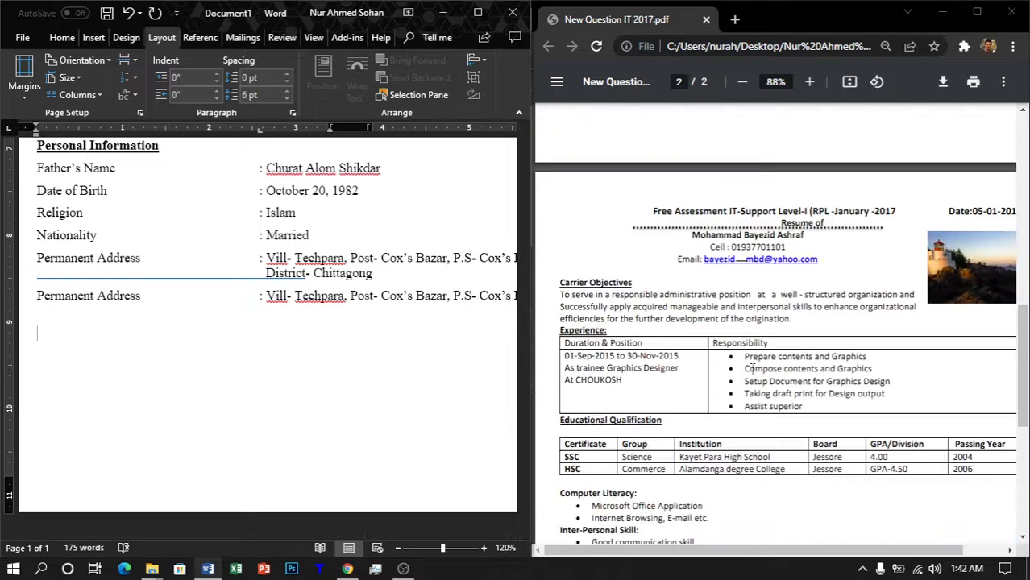
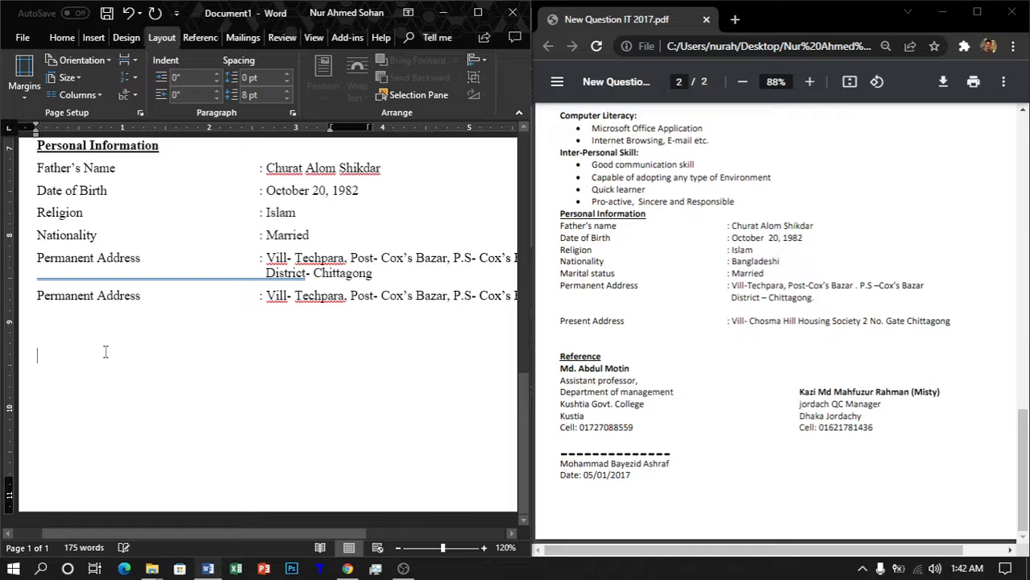
Step: Type a bold, underlined 'Reference' heading and start a new line beneath it
{"action": "type", "text": "Re"}
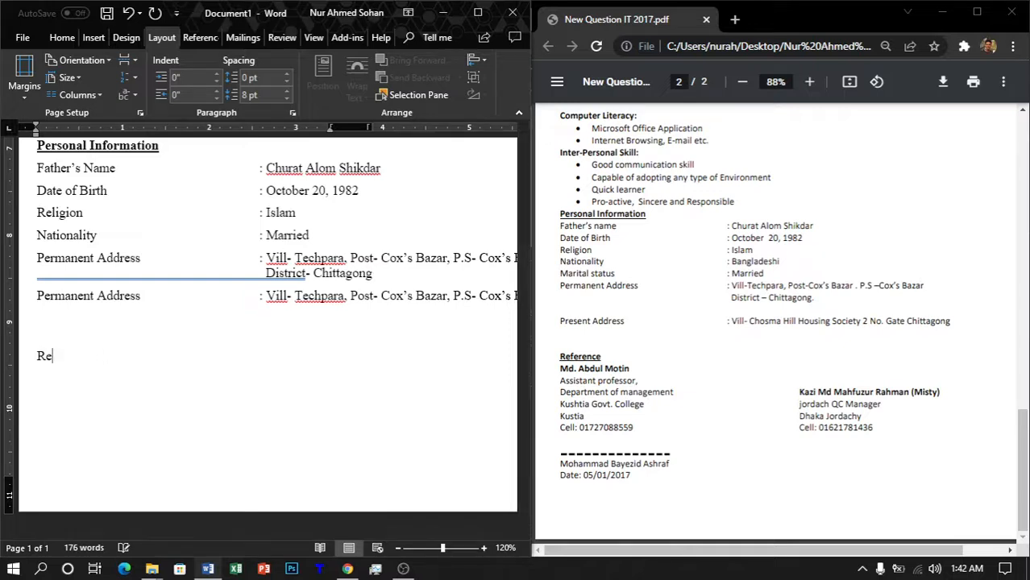
{"action": "type", "text": "ference"}
{"action": "key", "text": "shift+Left"}
{"action": "key", "text": "shift+Left"}
{"action": "key", "text": "shift+Left"}
{"action": "key", "text": "shift+Left"}
{"action": "key", "text": "shift+Left"}
{"action": "key", "text": "shift+Left"}
{"action": "key", "text": "shift+Left"}
{"action": "key", "text": "shift+Left"}
{"action": "key", "text": "shift+Left"}
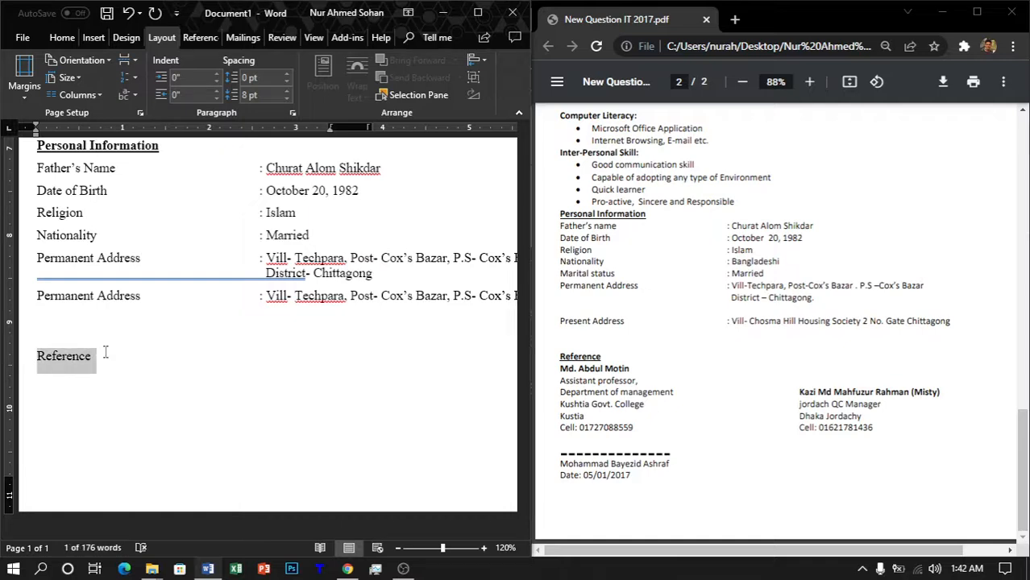
{"action": "key", "text": "ctrl+b"}
{"action": "key", "text": "Right"}
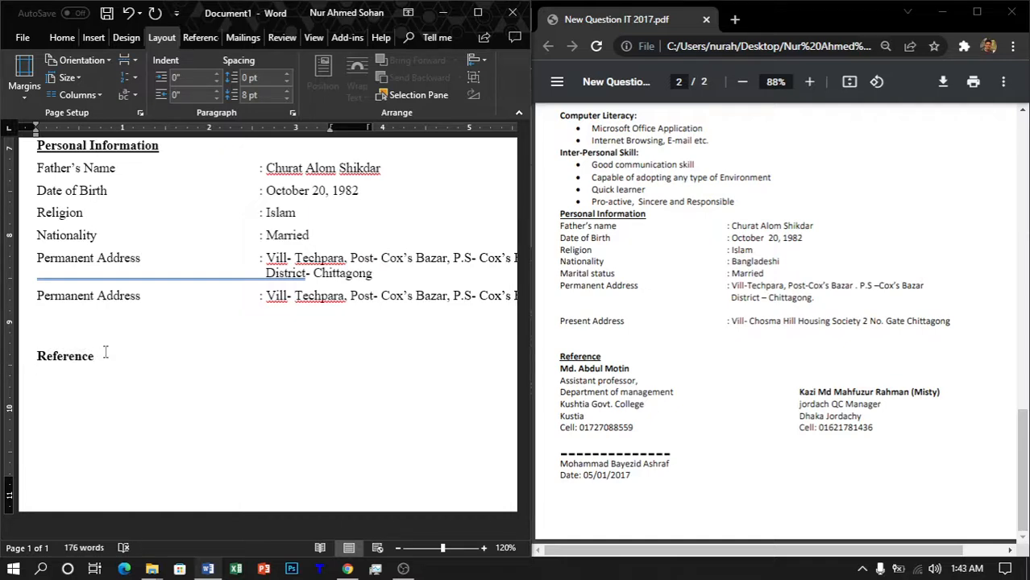
{"action": "key", "text": "shift+Left"}
{"action": "key", "text": "shift+Left"}
{"action": "key", "text": "shift+Left"}
{"action": "key", "text": "shift+Left"}
{"action": "key", "text": "shift+Left"}
{"action": "key", "text": "shift+Left"}
{"action": "key", "text": "shift+Left"}
{"action": "key", "text": "shift+Left"}
{"action": "key", "text": "shift+Left"}
{"action": "key", "text": "shift+Left"}
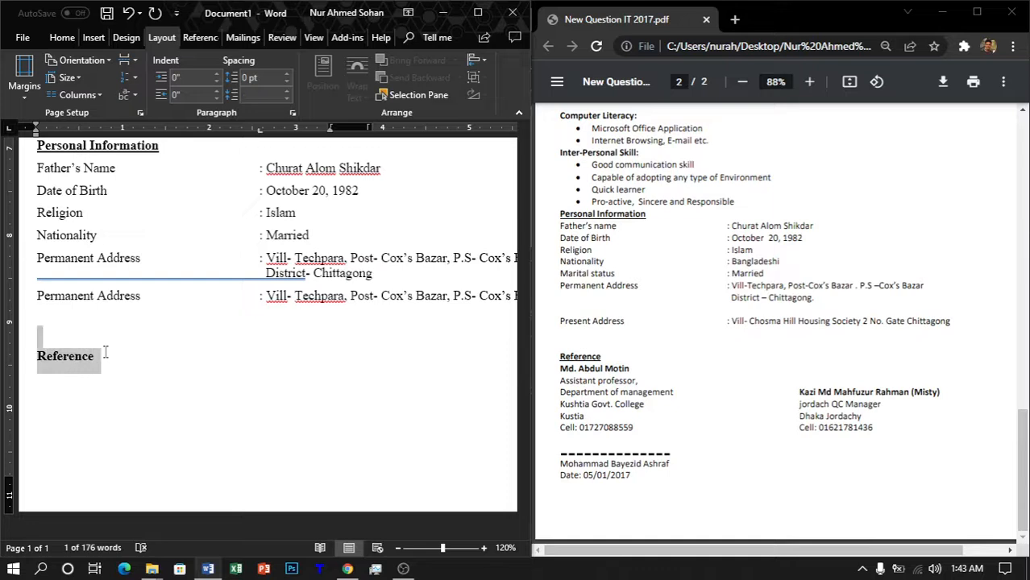
{"action": "key", "text": "shift+Right"}
{"action": "key", "text": "ctrl+u"}
{"action": "key", "text": "Right"}
{"action": "key", "text": "Return"}
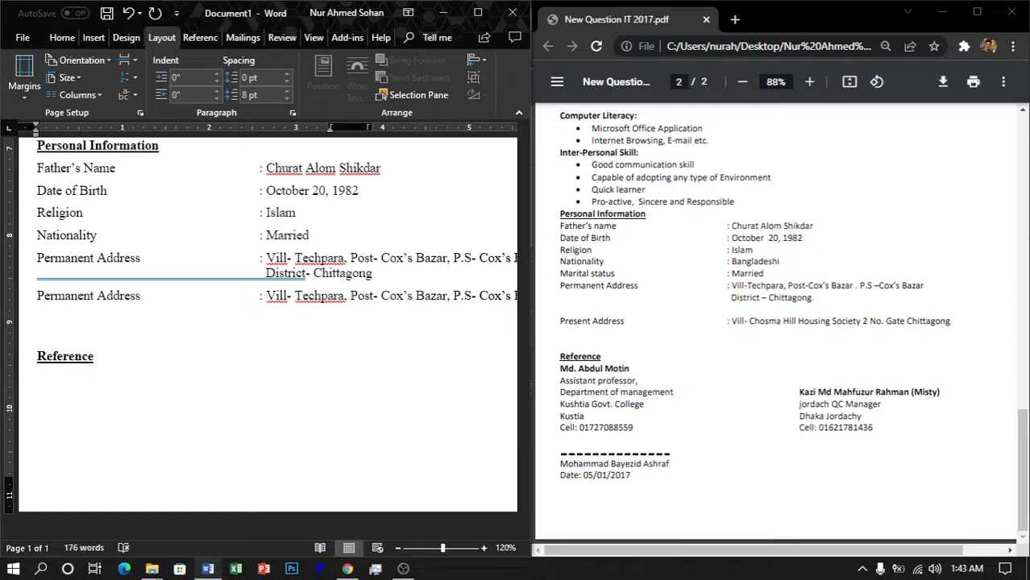
Step: Enter the first referee's name, 'Assistant professor,', 'Department of management', 'Kushtia Govt. College', Kushtia and cell number
{"action": "key", "text": "Return"}
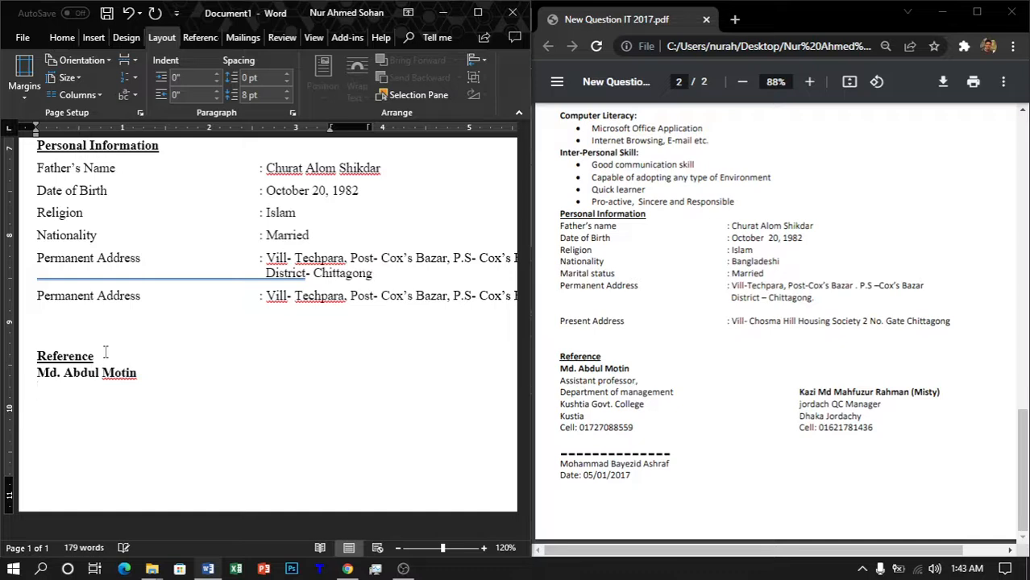
{"action": "type", "text": "Assistant P"}
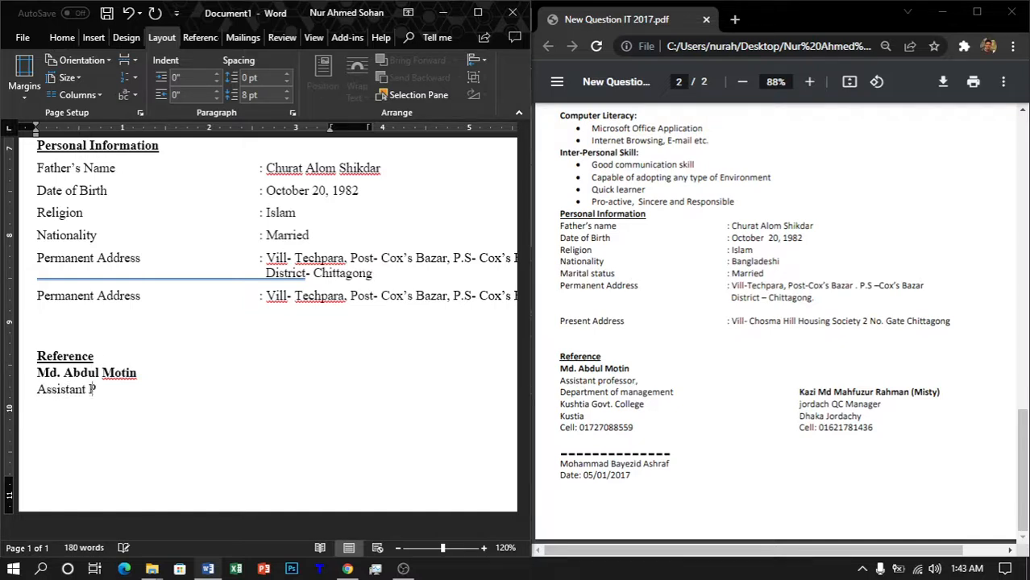
{"action": "key", "text": "BackSpace"}
{"action": "type", "text": "professor,"}
{"action": "key", "text": "Return"}
{"action": "type", "text": "Depart"}
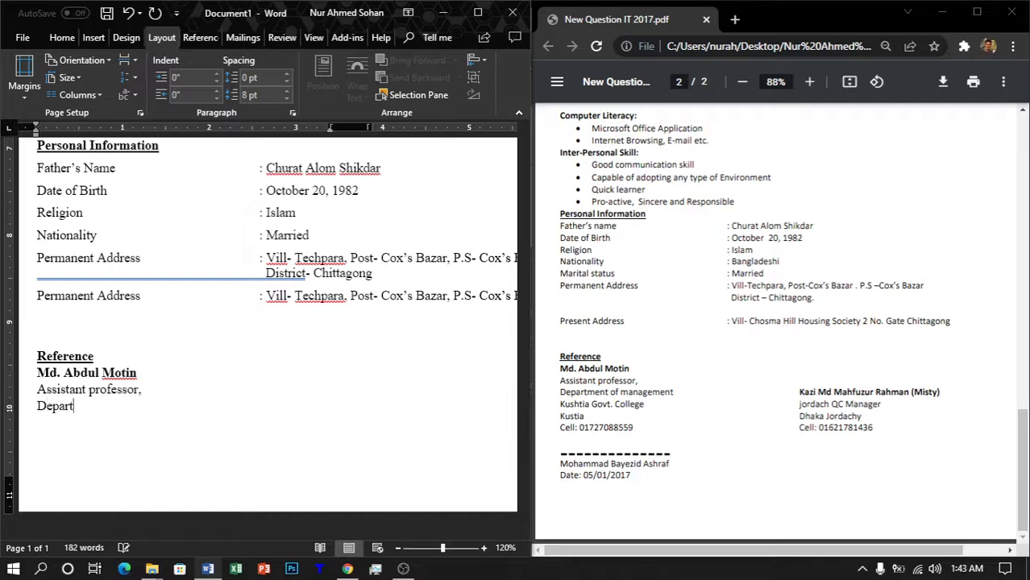
{"action": "type", "text": "ment of managemen"}
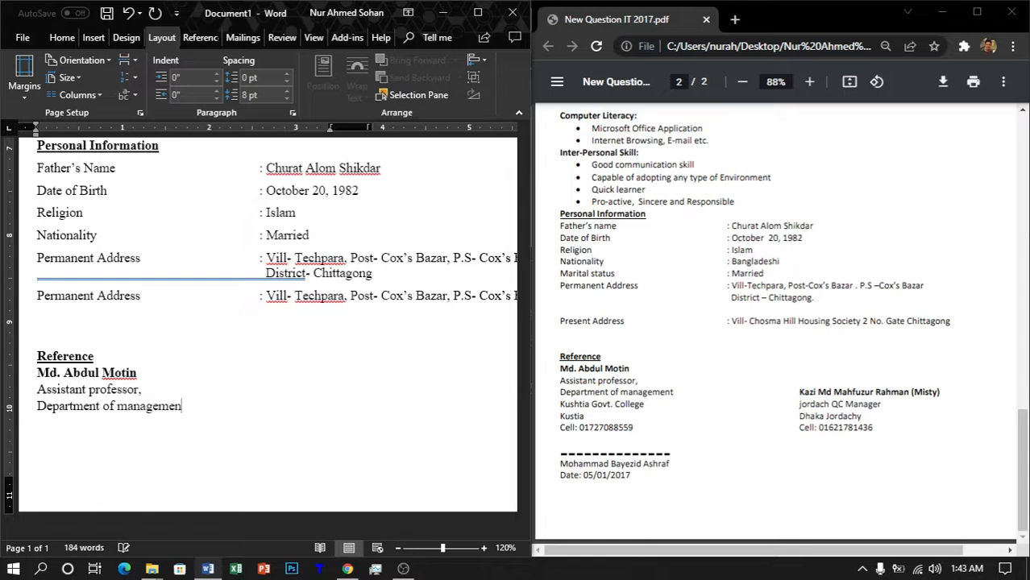
{"action": "type", "text": "t"}
{"action": "key", "text": "Return"}
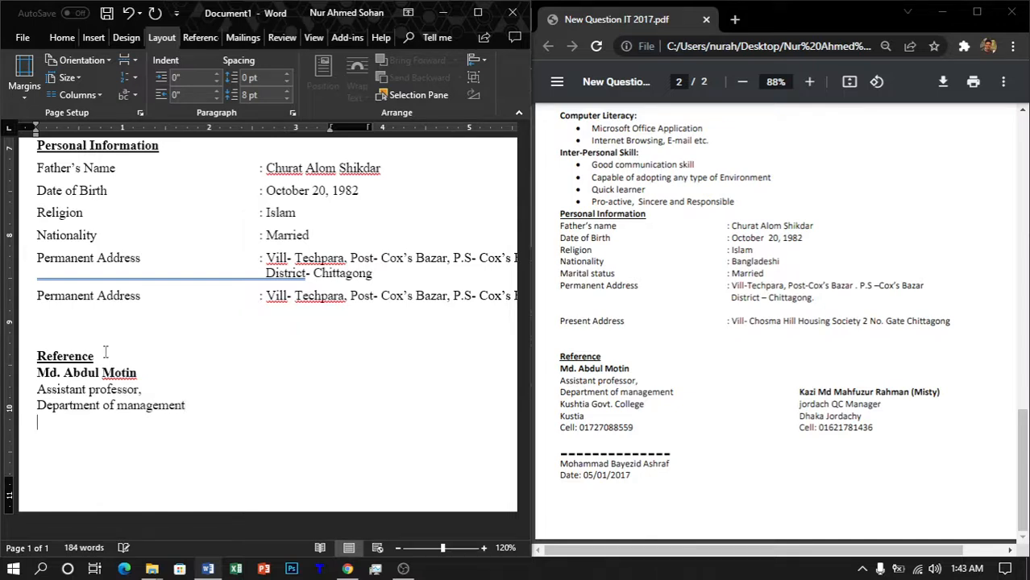
{"action": "type", "text": "Kushtia Go"}
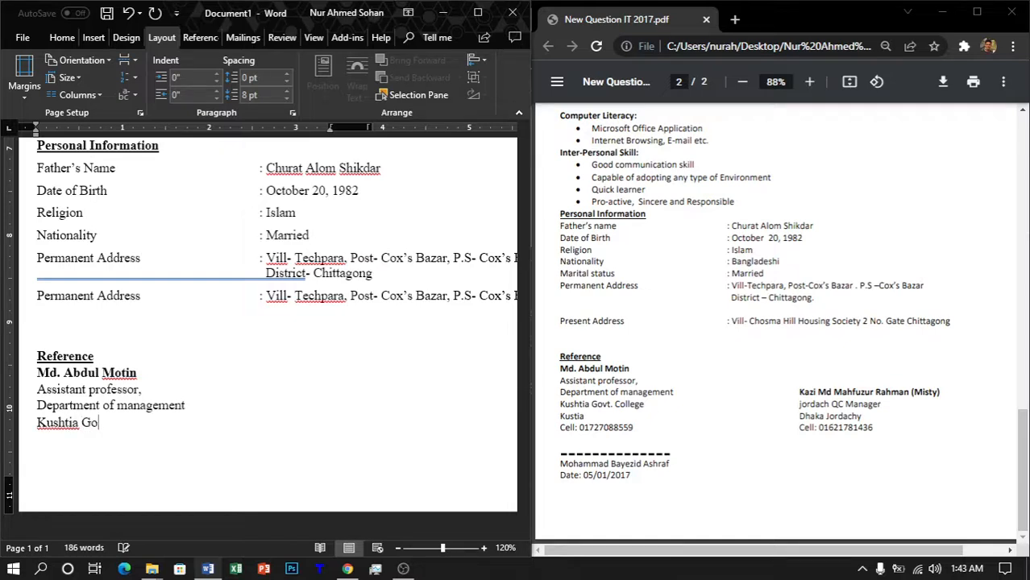
{"action": "type", "text": "vt. College"}
{"action": "key", "text": "Return"}
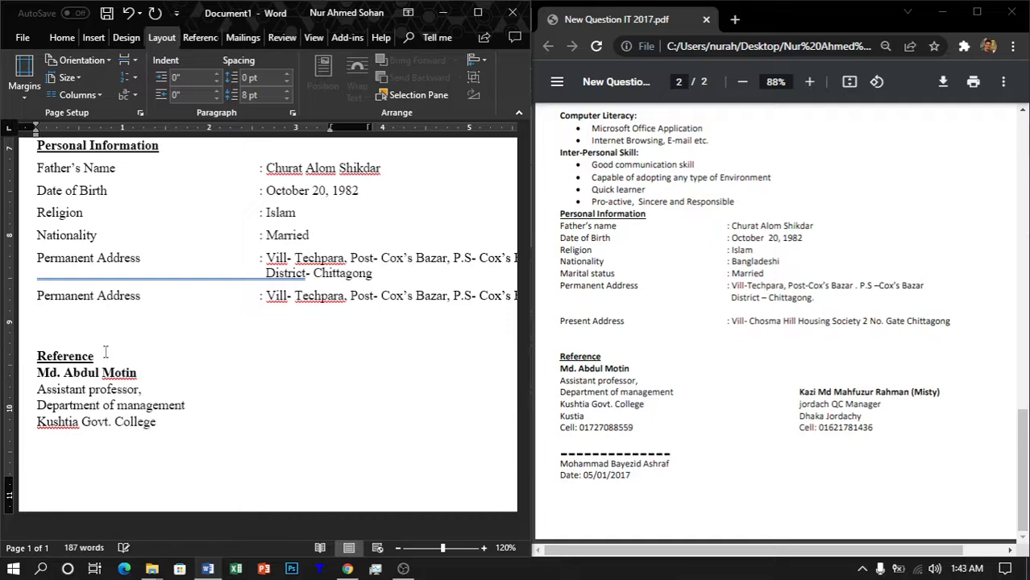
{"action": "type", "text": "Ku"}
{"action": "type", "text": "shtia "}
{"action": "type", "text": "Cell"}
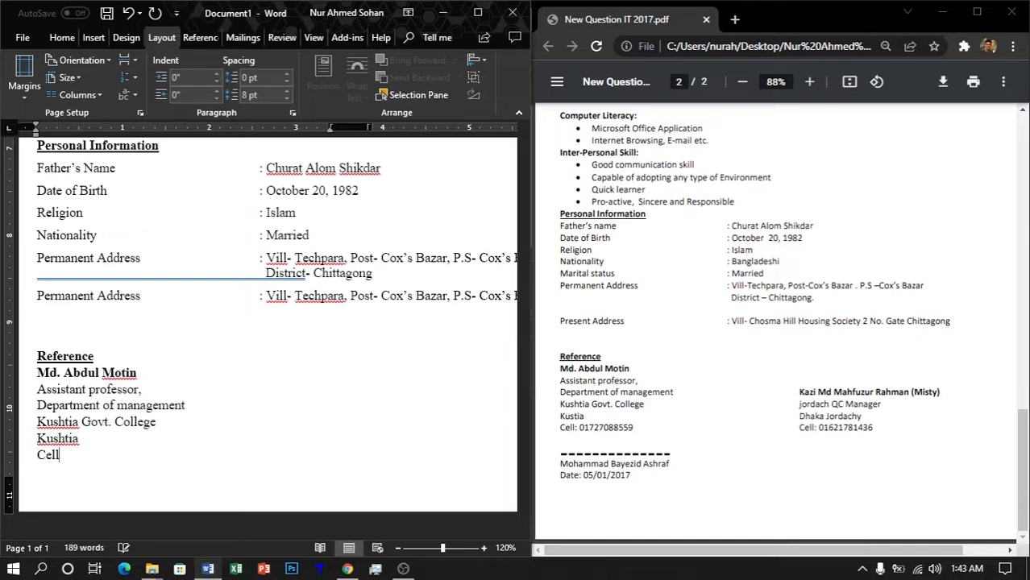
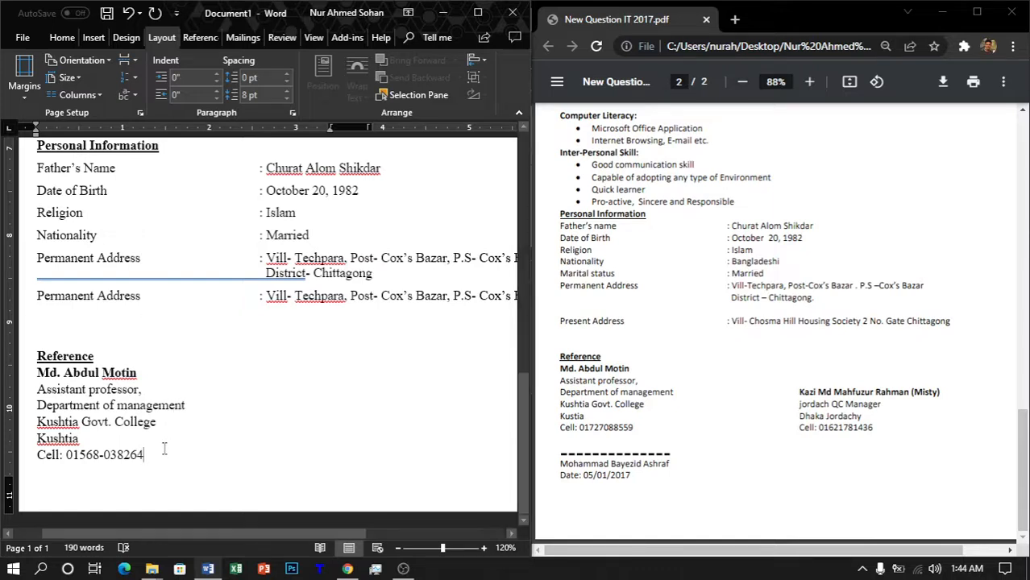
Step: Insert a column break after the first referee's cell line and add a blank line in the new column
{"action": "left_click", "coordinate": [476, 417]}
{"action": "triple_click", "coordinate": [477, 417]}
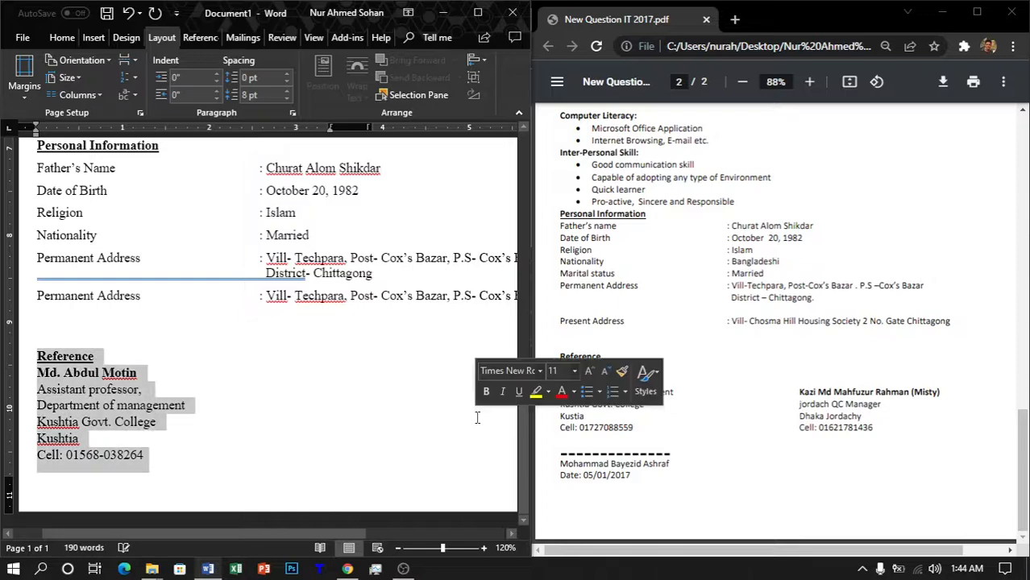
{"action": "double_click", "coordinate": [477, 418]}
{"action": "left_click", "coordinate": [173, 459]}
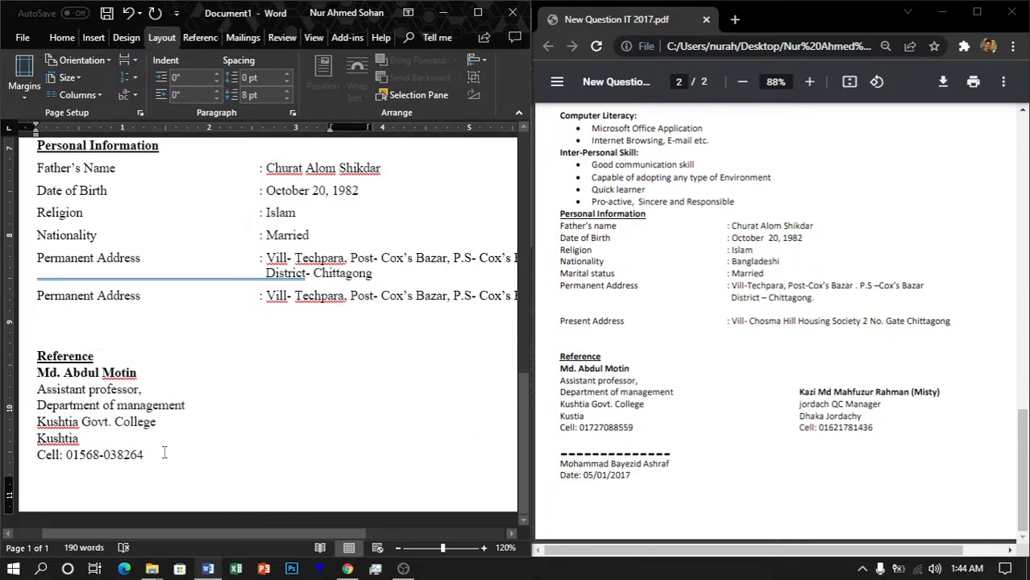
{"action": "left_click", "coordinate": [129, 60]}
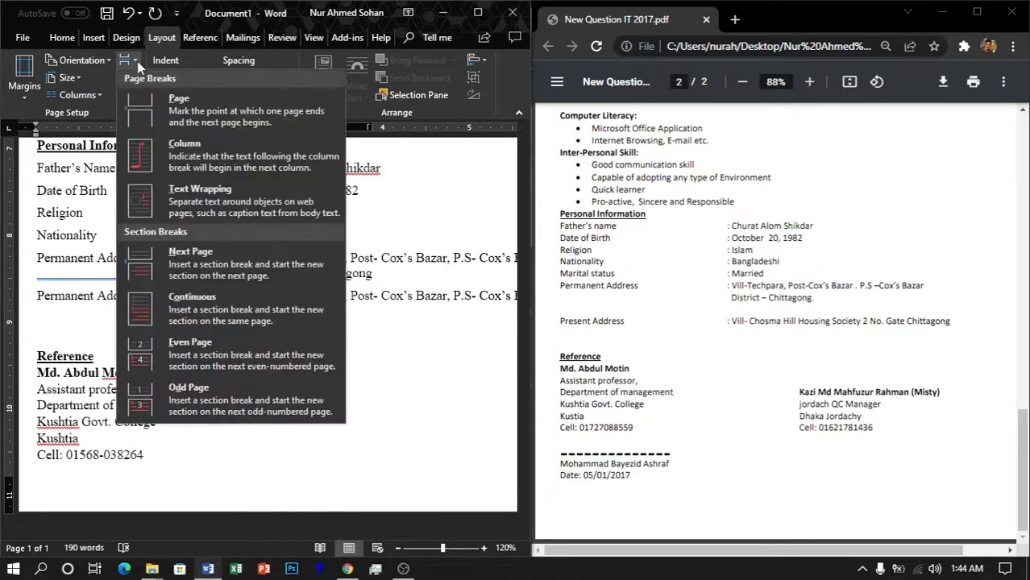
{"action": "left_click", "coordinate": [181, 152]}
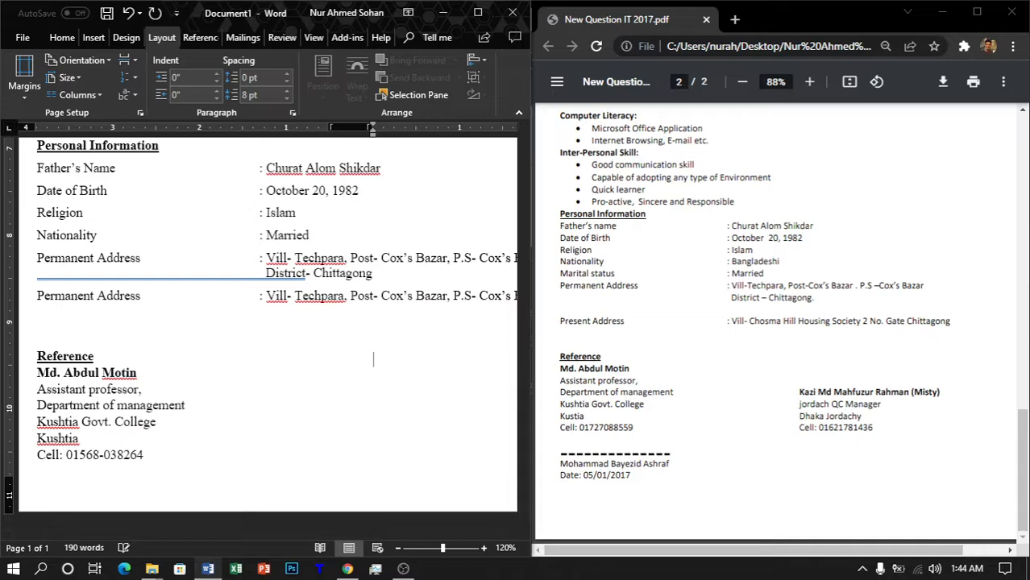
{"action": "key", "text": "Return"}
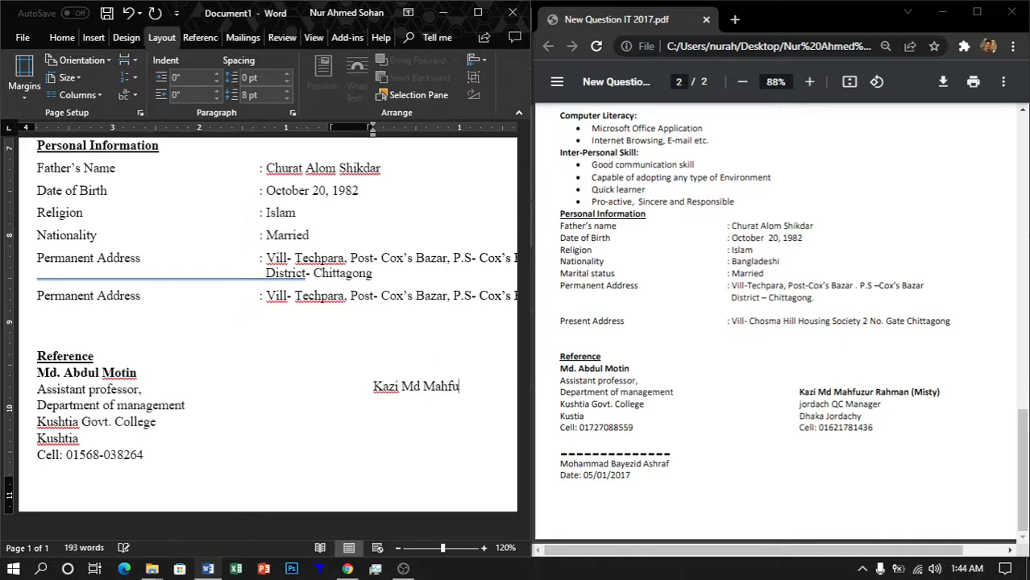
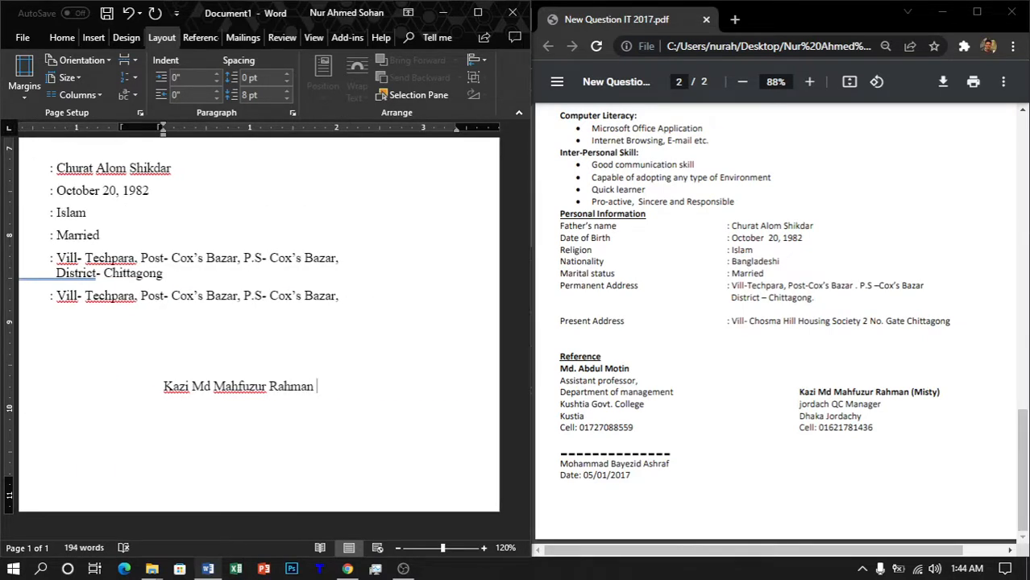
Step: Type the second referee's name in bold and 'Jordach QC Manager' in plain text below it
{"action": "type", "text": "(Mish"}
{"action": "key", "text": "BackSpace"}
{"action": "type", "text": "ty)"}
{"action": "key", "text": "Return"}
{"action": "type", "text": "Jordach"}
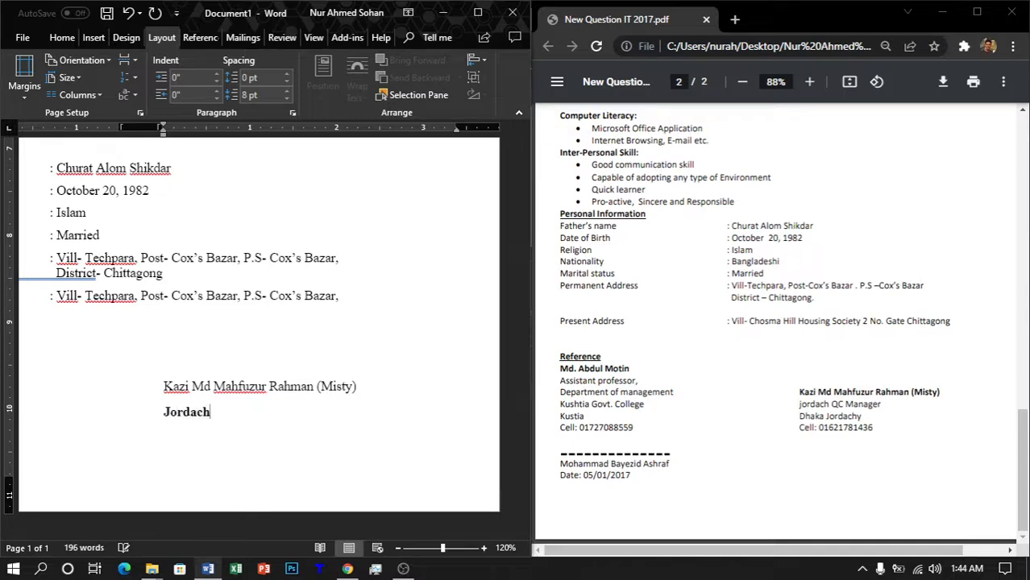
{"action": "type", "text": " QC Manager"}
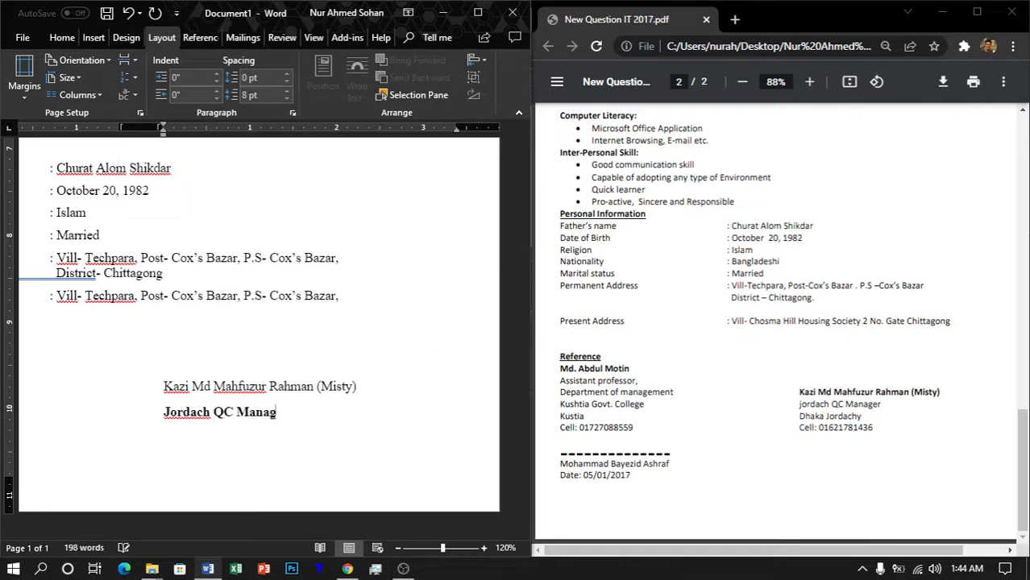
{"action": "key", "text": "shift+Left"}
{"action": "key", "text": "shift+Left"}
{"action": "key", "text": "shift+Left"}
{"action": "key", "text": "shift+Left"}
{"action": "key", "text": "shift+Left"}
{"action": "key", "text": "shift+Left"}
{"action": "key", "text": "shift+Left"}
{"action": "key", "text": "shift+Left"}
{"action": "key", "text": "shift+Left"}
{"action": "key", "text": "shift+Left"}
{"action": "key", "text": "shift+Left"}
{"action": "key", "text": "shift+Left"}
{"action": "key", "text": "shift+Left"}
{"action": "key", "text": "shift+Left"}
{"action": "key", "text": "shift+Left"}
{"action": "key", "text": "shift+Left"}
{"action": "key", "text": "shift+Left"}
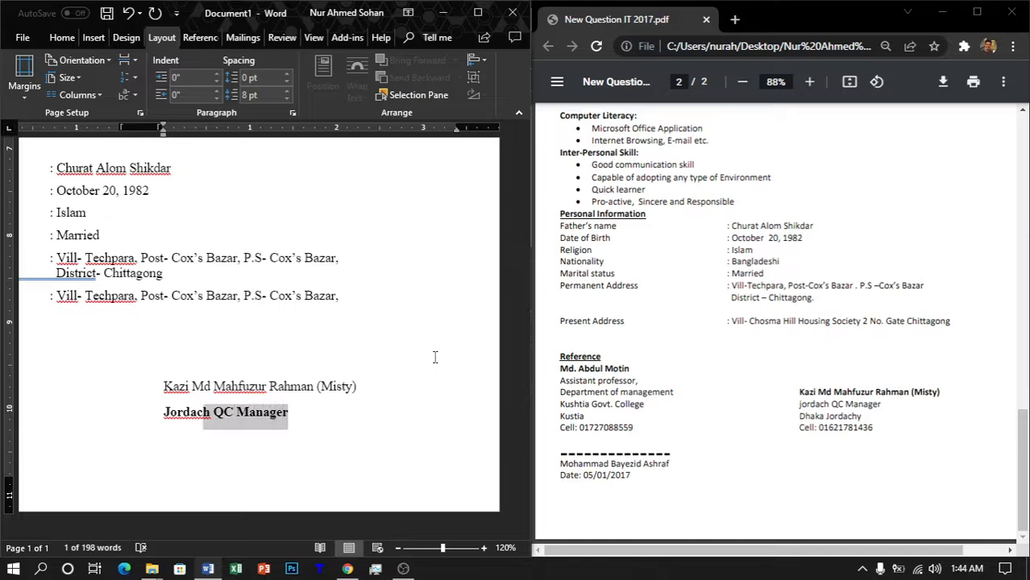
{"action": "key", "text": "shift+Left"}
{"action": "key", "text": "shift+Up"}
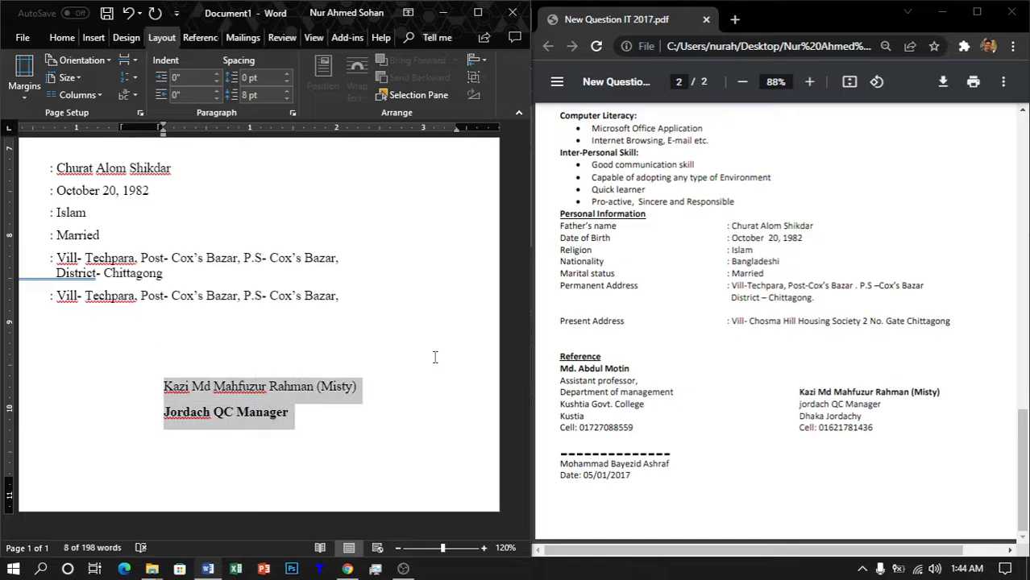
{"action": "key", "text": "ctrl+b"}
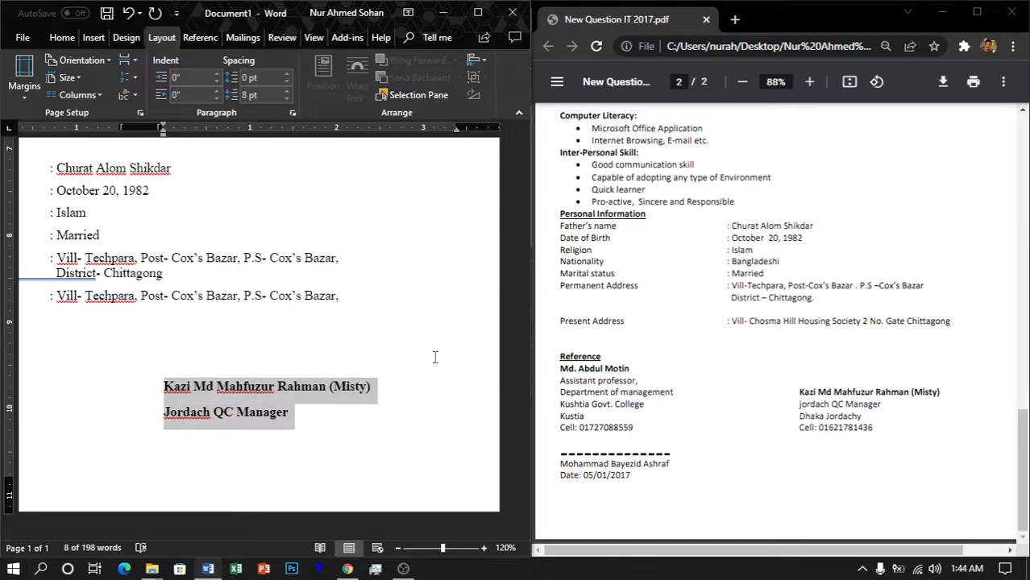
{"action": "key", "text": "shift+Right"}
{"action": "key", "text": "shift+Down"}
{"action": "key", "text": "shift+Left"}
{"action": "key", "text": "shift+Left"}
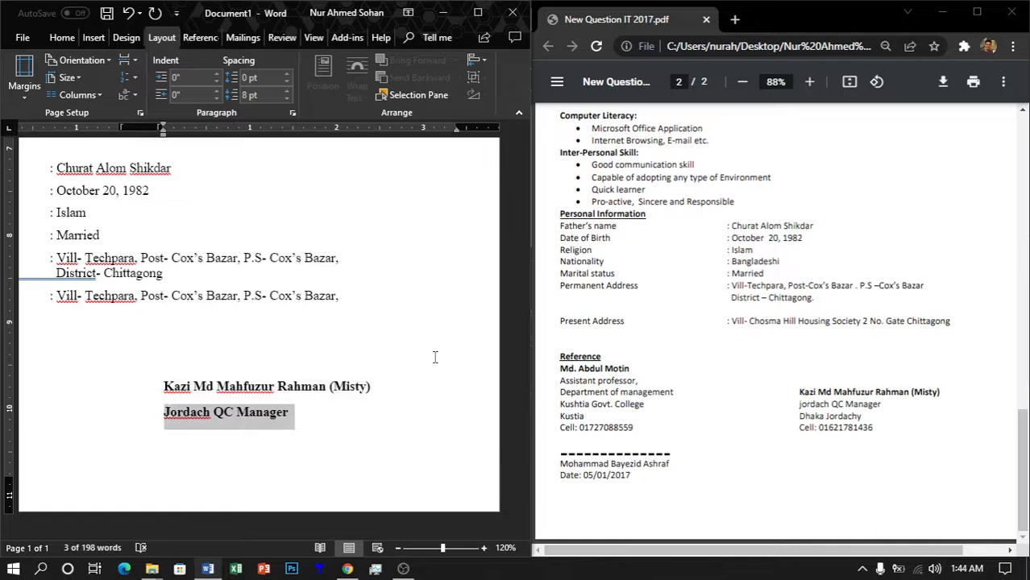
{"action": "key", "text": "ctrl+b"}
{"action": "key", "text": "Right"}
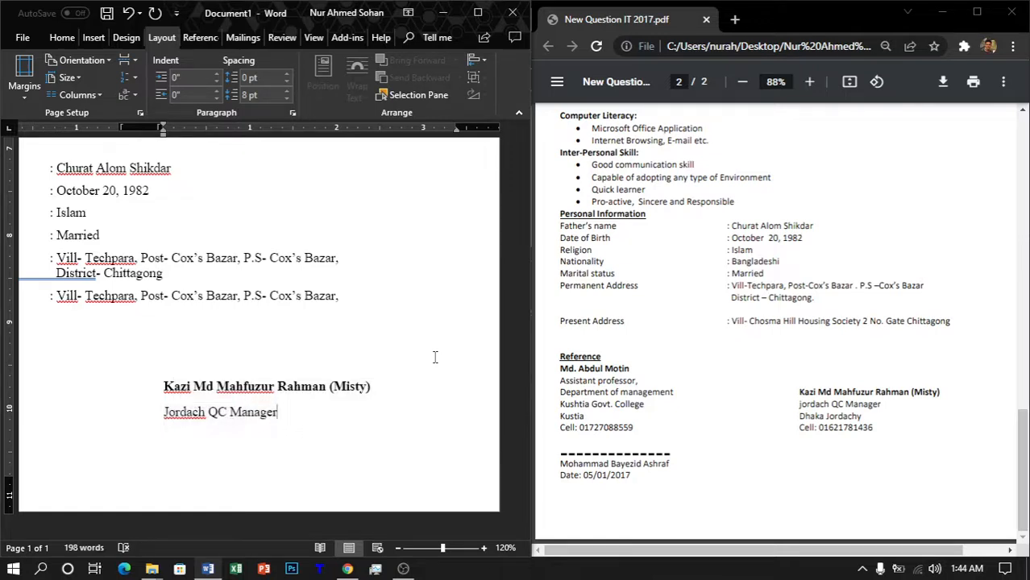
{"action": "key", "text": "Return"}
{"action": "type", "text": "Dhaka Jor"}
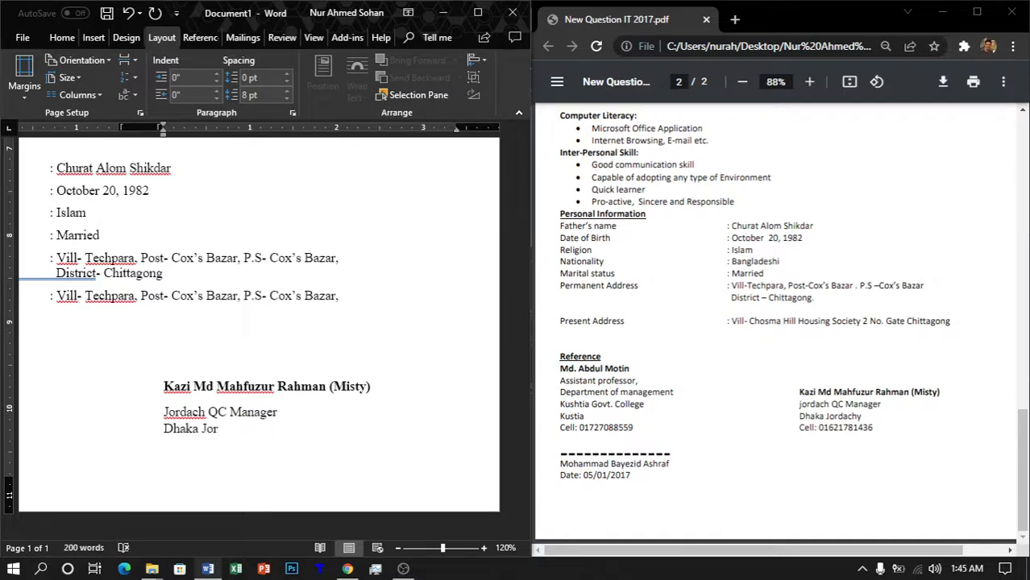
{"action": "type", "text": "dachy"}
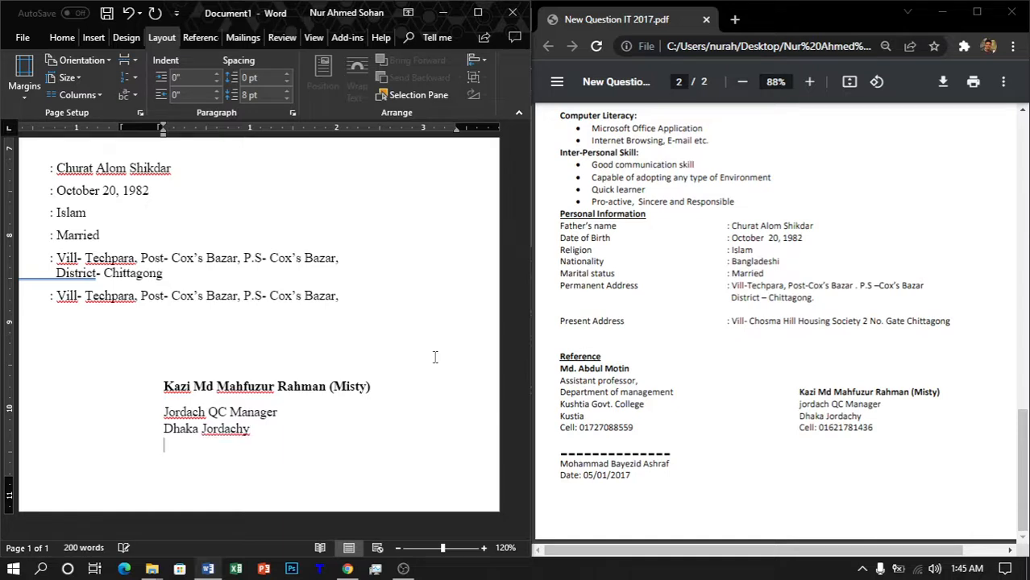
{"action": "key", "text": "Return"}
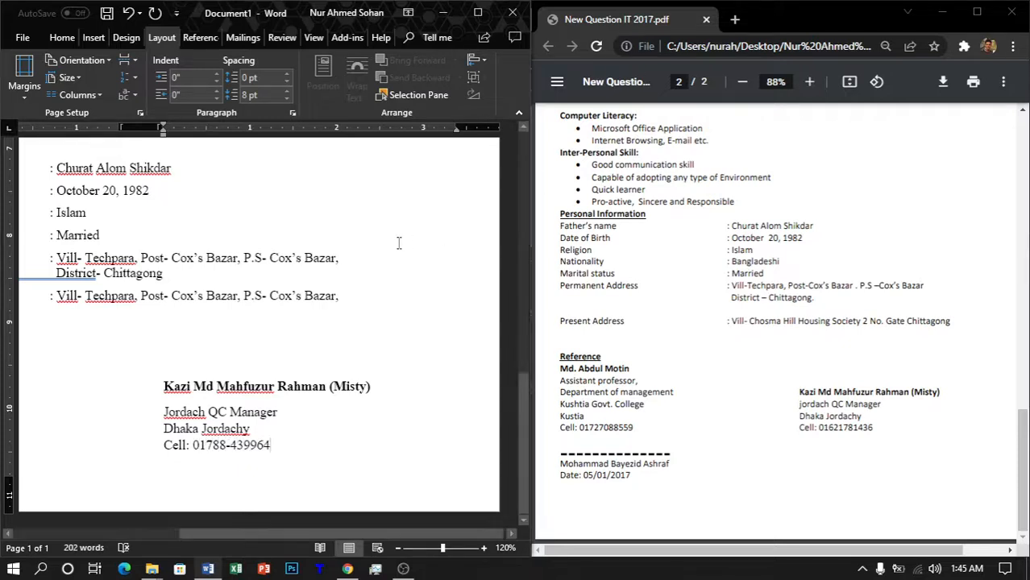
Step: Delete the empty line between the second Permanent Address row and the Reference heading
{"action": "scroll", "coordinate": [290, 433], "scroll_direction": "down", "scroll_amount": 4}
{"action": "scroll", "coordinate": [292, 432], "scroll_direction": "down", "scroll_amount": 2}
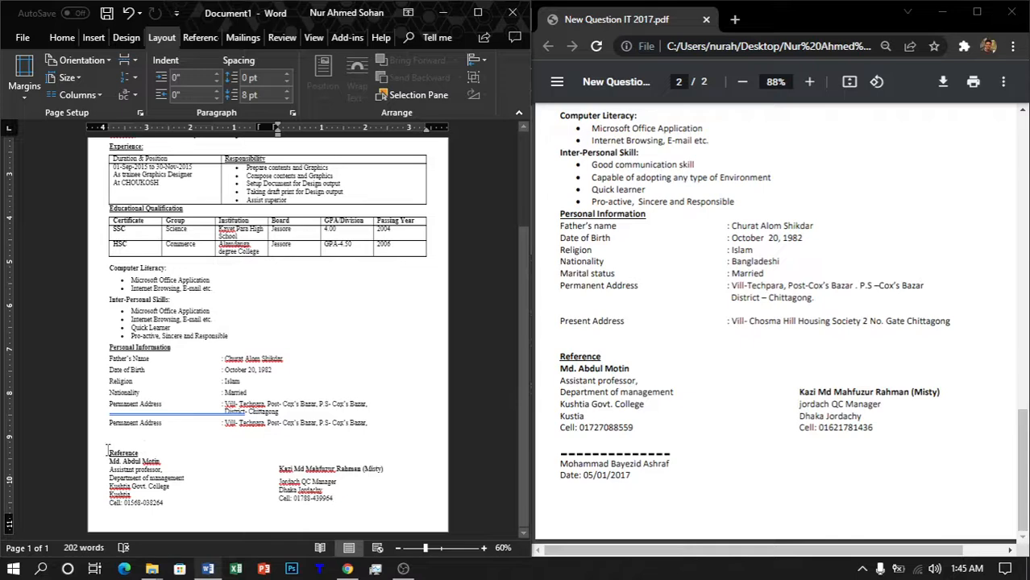
{"action": "left_click", "coordinate": [373, 421]}
{"action": "scroll", "coordinate": [358, 428], "scroll_direction": "up", "scroll_amount": 7, "text": "ctrl"}
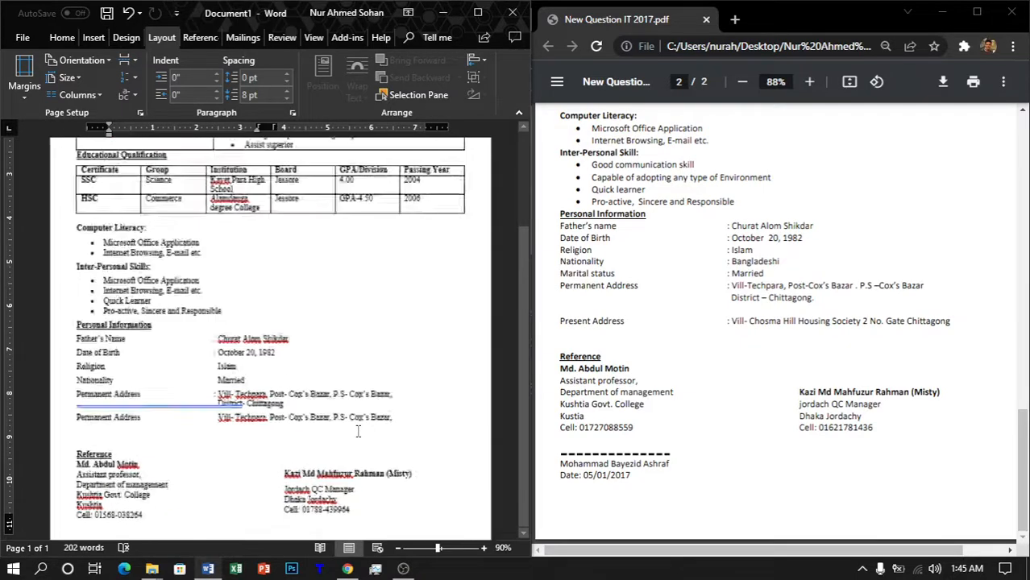
{"action": "scroll", "coordinate": [355, 431], "scroll_direction": "up", "scroll_amount": 3, "text": "ctrl"}
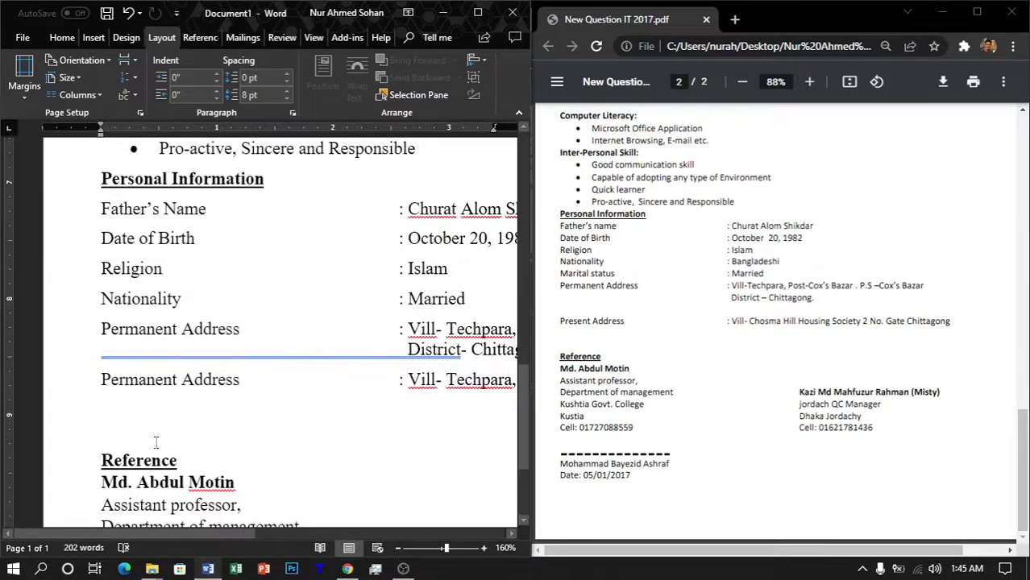
{"action": "key", "text": "BackSpace"}
{"action": "left_click", "coordinate": [408, 456]}
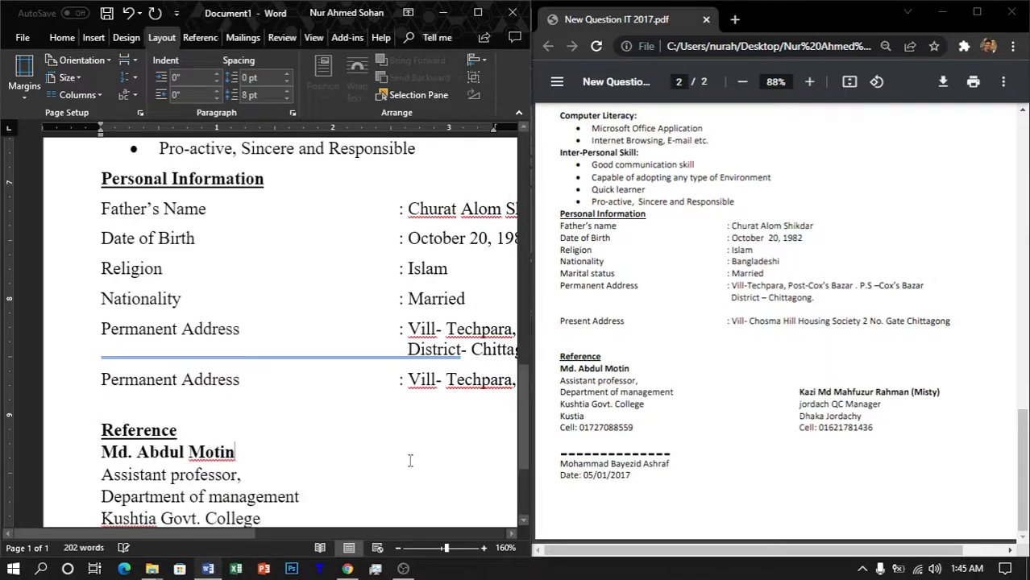
{"action": "left_click_drag", "start_coordinate": [254, 534], "coordinate": [398, 534]}
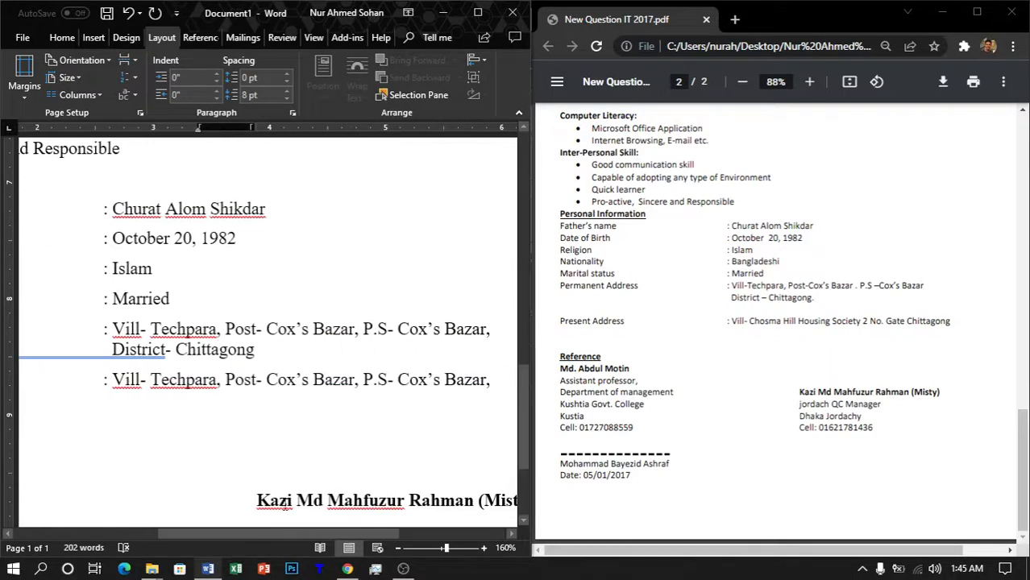
{"action": "scroll", "coordinate": [386, 480], "scroll_direction": "down", "scroll_amount": 1}
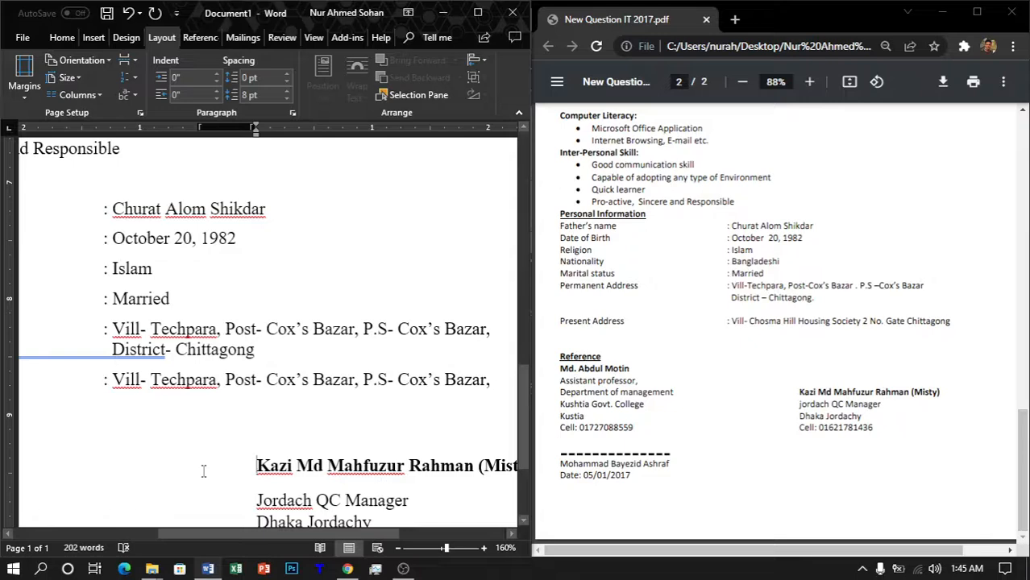
{"action": "scroll", "coordinate": [204, 468], "scroll_direction": "down", "scroll_amount": 1, "text": "ctrl"}
{"action": "scroll", "coordinate": [204, 468], "scroll_direction": "down", "scroll_amount": 8, "text": "ctrl"}
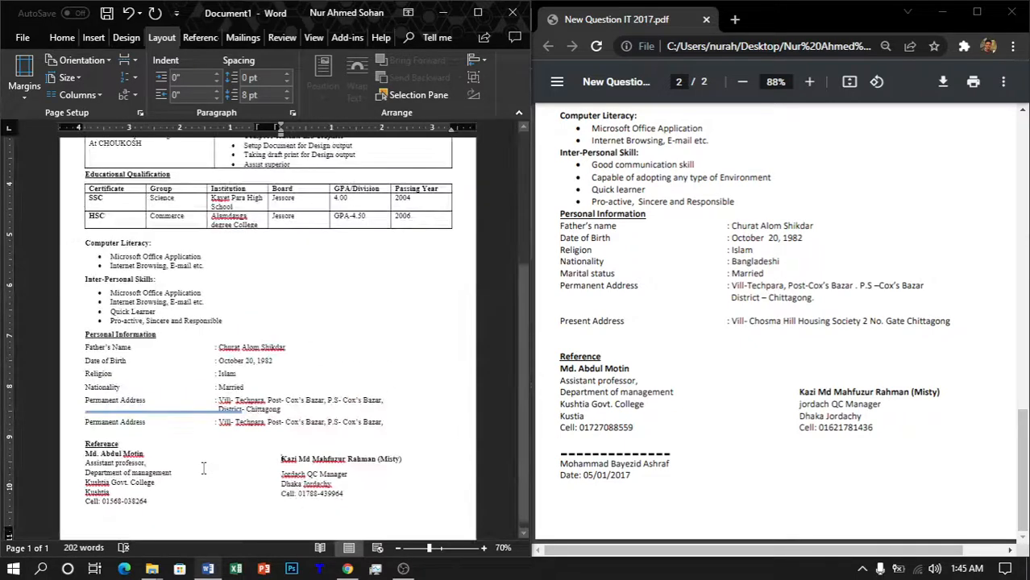
Step: Remove the space after paragraph from the second and first referee blocks
{"action": "left_click_drag", "start_coordinate": [354, 493], "coordinate": [286, 466]}
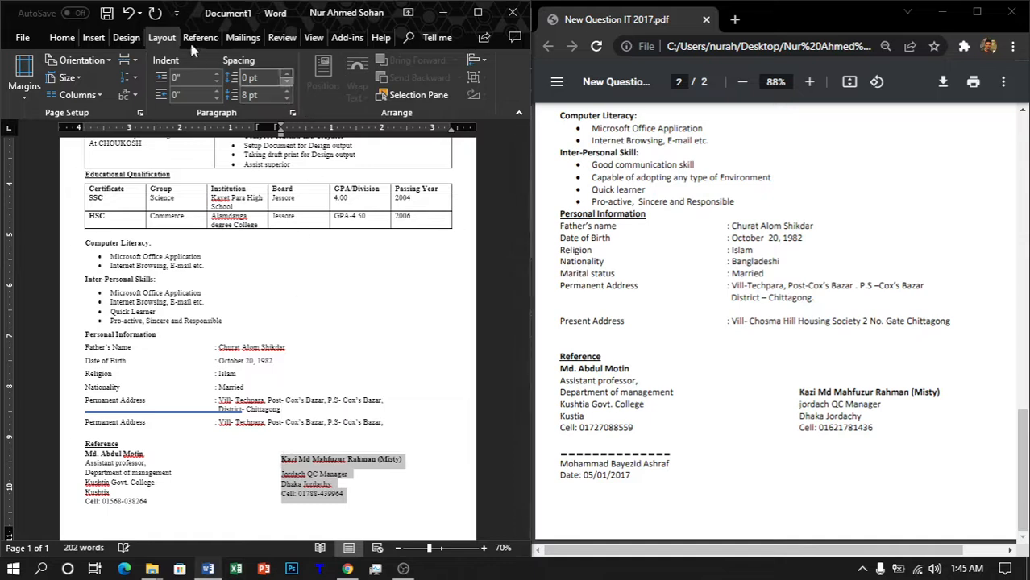
{"action": "left_click", "coordinate": [64, 40]}
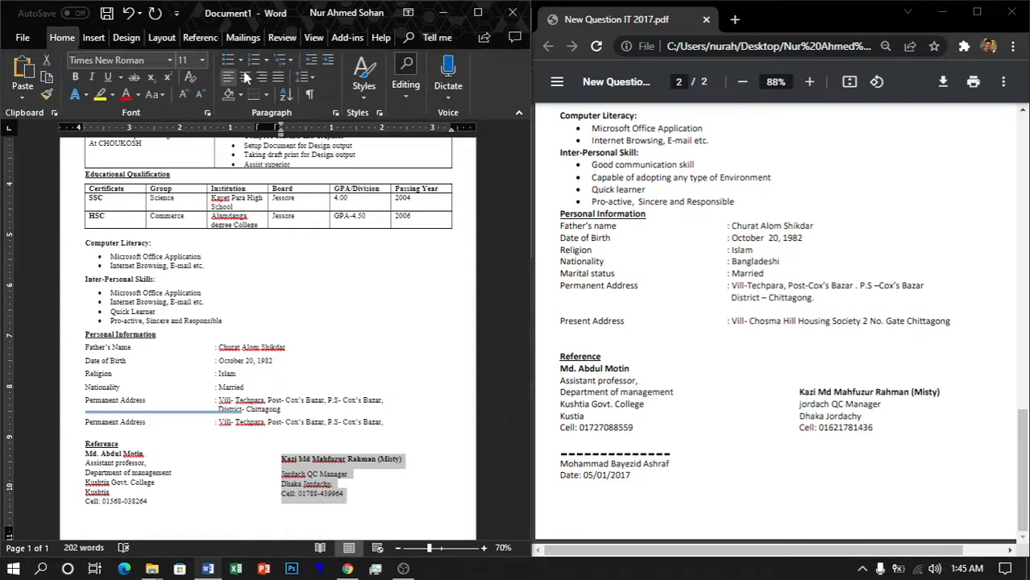
{"action": "left_click", "coordinate": [305, 77]}
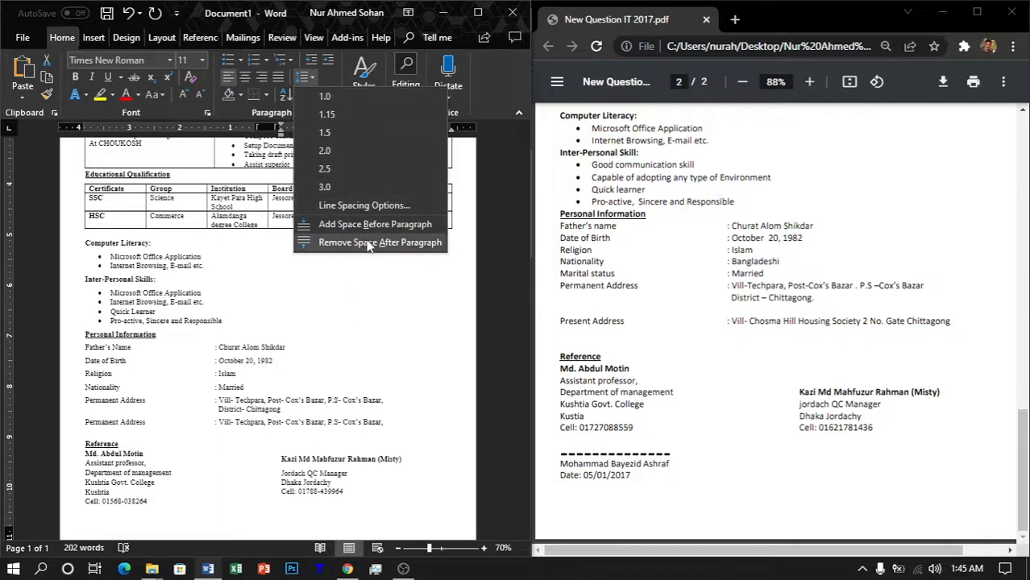
{"action": "left_click", "coordinate": [331, 241]}
{"action": "left_click", "coordinate": [379, 489]}
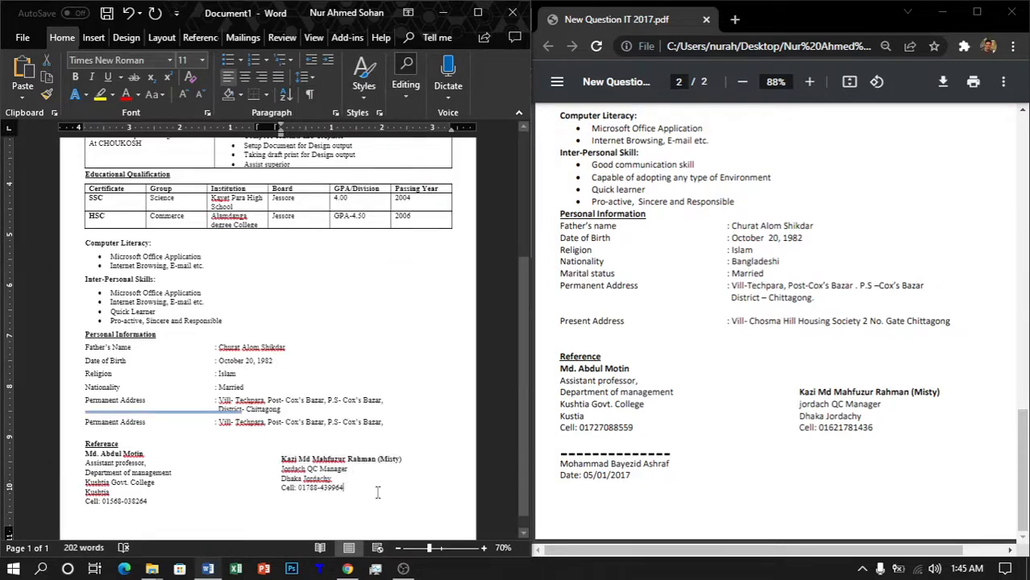
{"action": "left_click_drag", "start_coordinate": [151, 503], "coordinate": [84, 443]}
{"action": "left_click", "coordinate": [305, 79]}
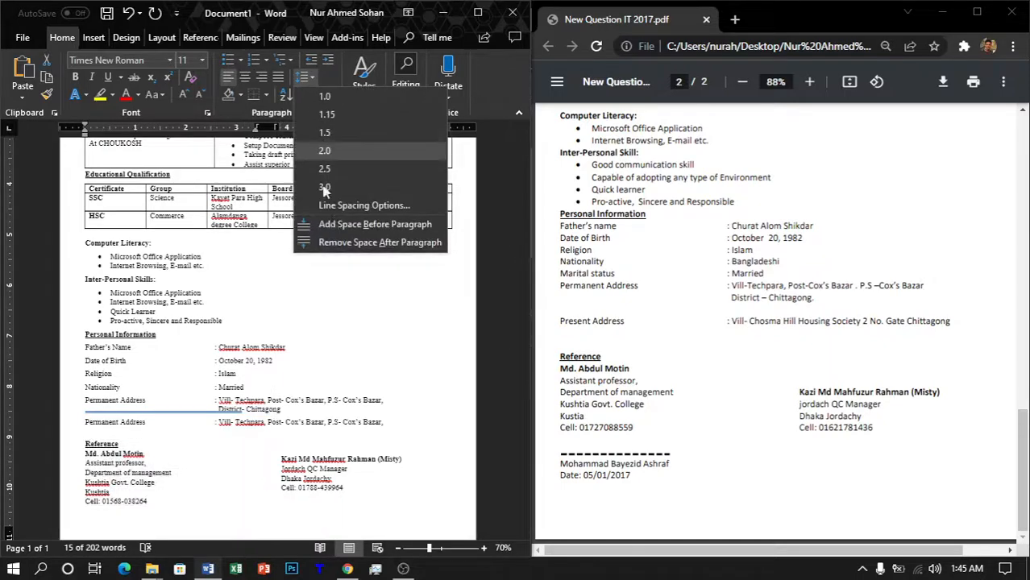
{"action": "left_click", "coordinate": [330, 240]}
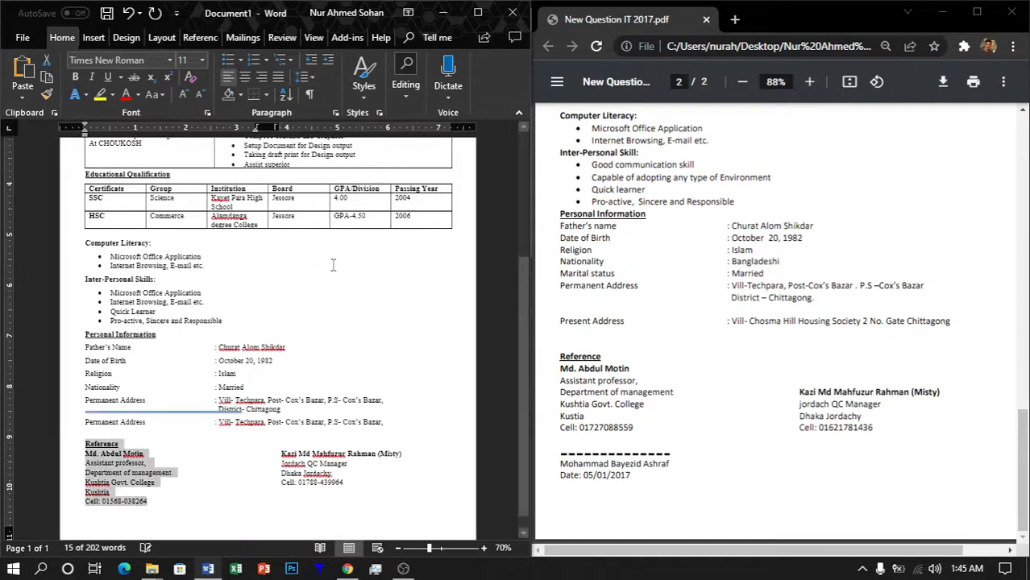
{"action": "left_click", "coordinate": [374, 505]}
Step: Remove the space after paragraph from the first Permanent Address row
{"action": "left_click_drag", "start_coordinate": [385, 422], "coordinate": [218, 422]}
{"action": "left_click_drag", "start_coordinate": [305, 406], "coordinate": [83, 398]}
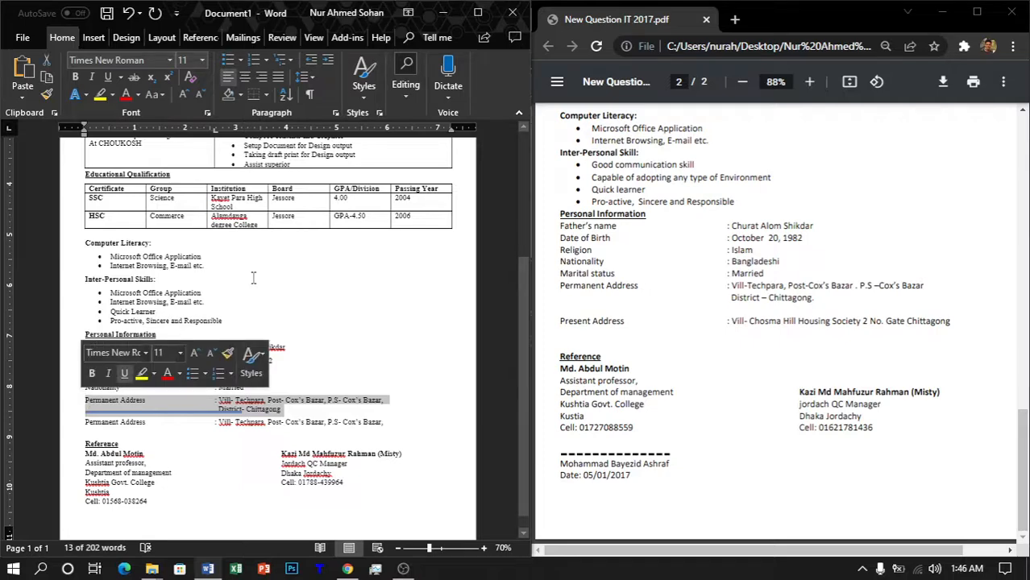
{"action": "left_click", "coordinate": [306, 77]}
{"action": "left_click", "coordinate": [339, 243]}
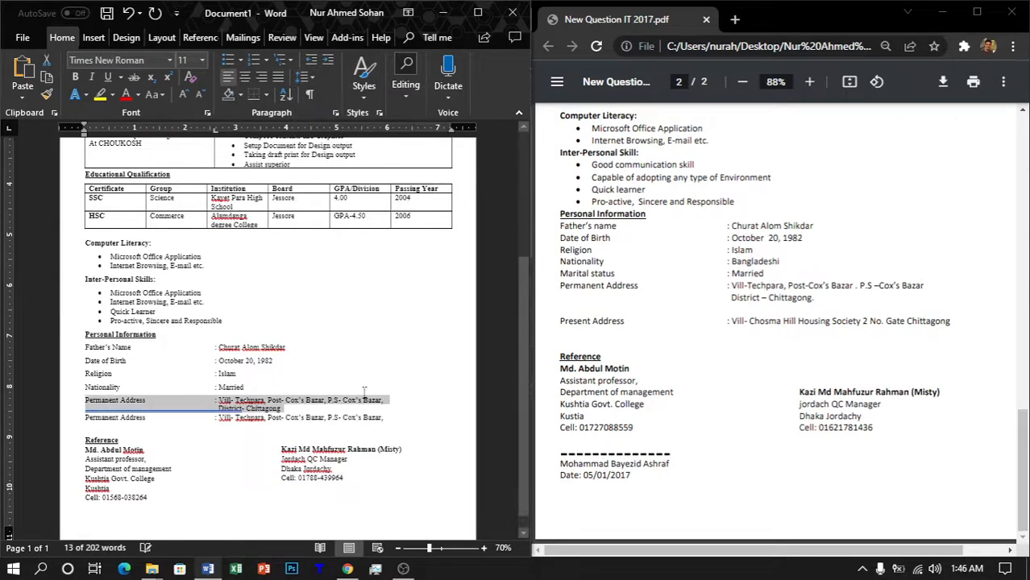
{"action": "left_click", "coordinate": [403, 414]}
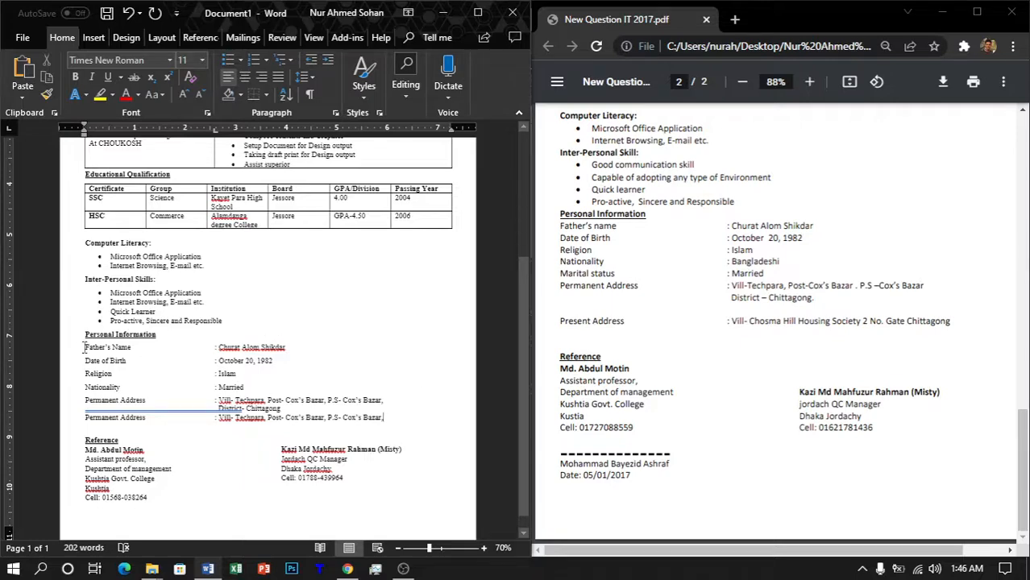
Step: Set Spacing After to 3 pt for all Personal Information rows in the Paragraph dialog
{"action": "left_click_drag", "start_coordinate": [85, 347], "coordinate": [385, 419]}
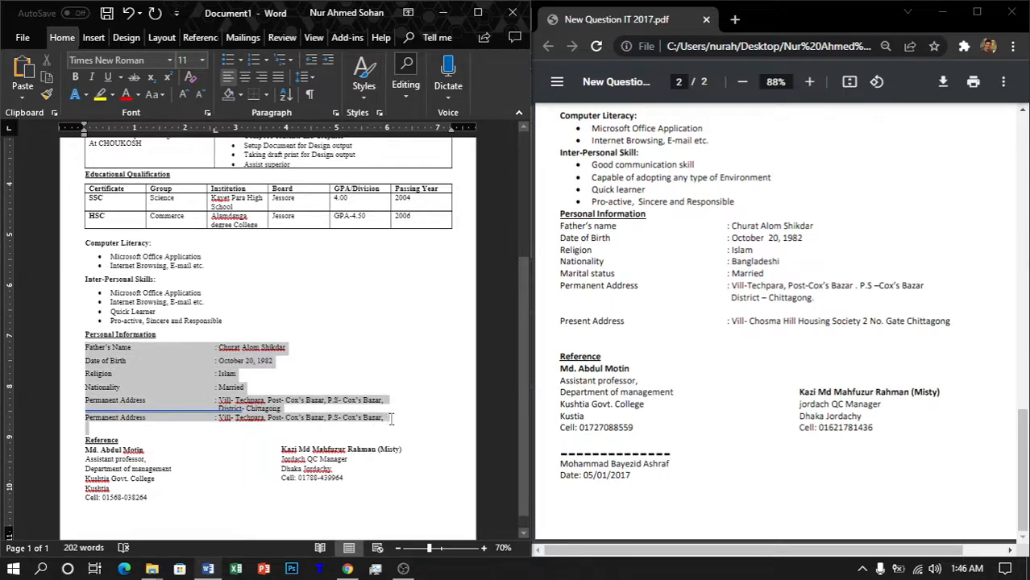
{"action": "left_click", "coordinate": [307, 77]}
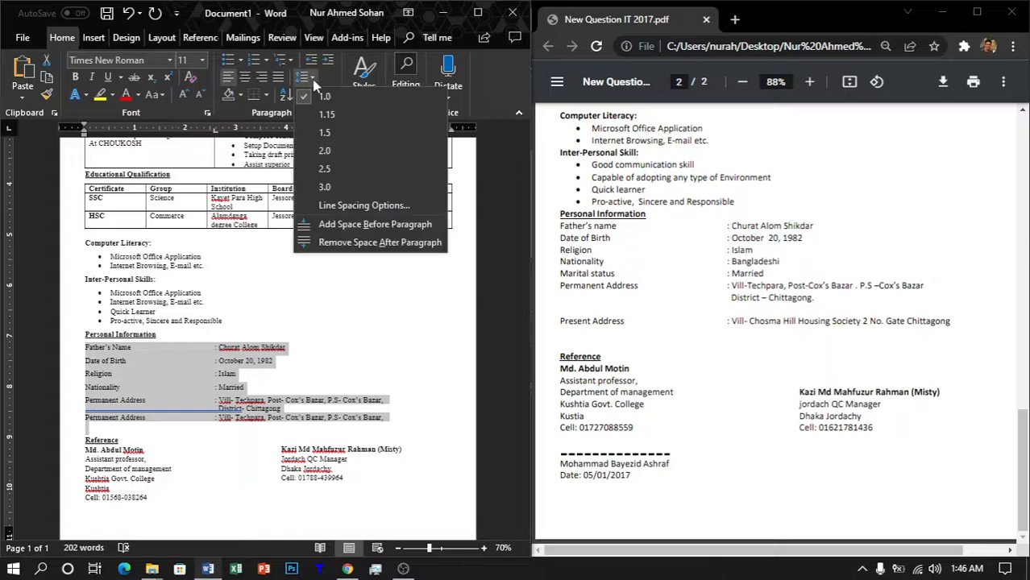
{"action": "left_click", "coordinate": [312, 81]}
{"action": "left_click", "coordinate": [335, 113]}
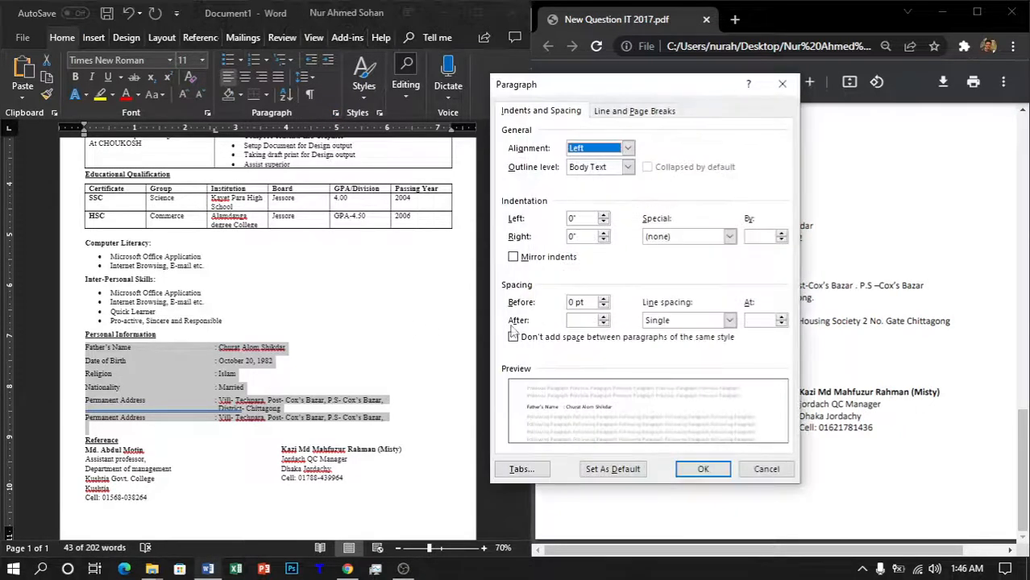
{"action": "left_click_drag", "start_coordinate": [627, 89], "coordinate": [477, 95]}
{"action": "left_click", "coordinate": [455, 329]}
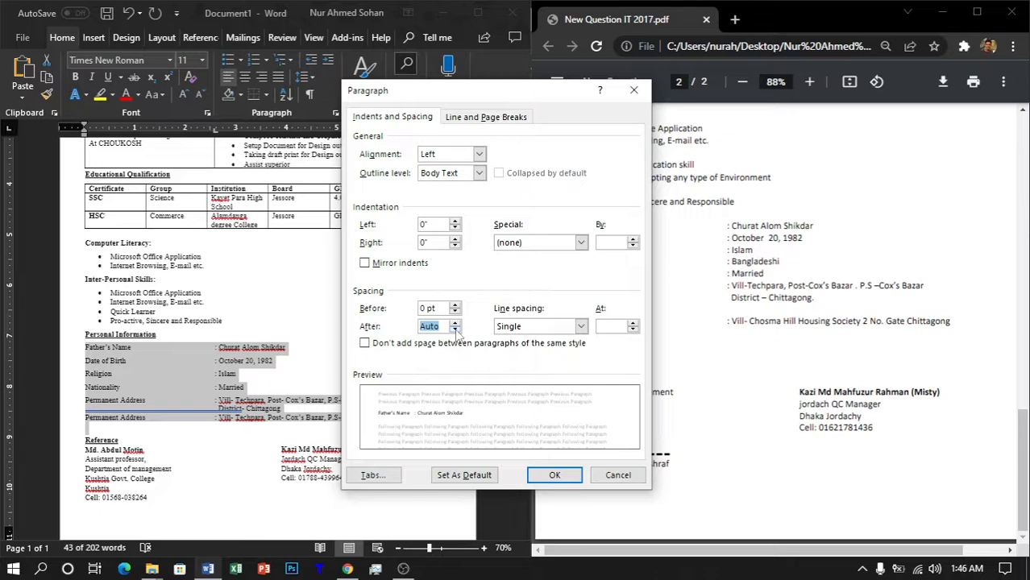
{"action": "left_click", "coordinate": [456, 323]}
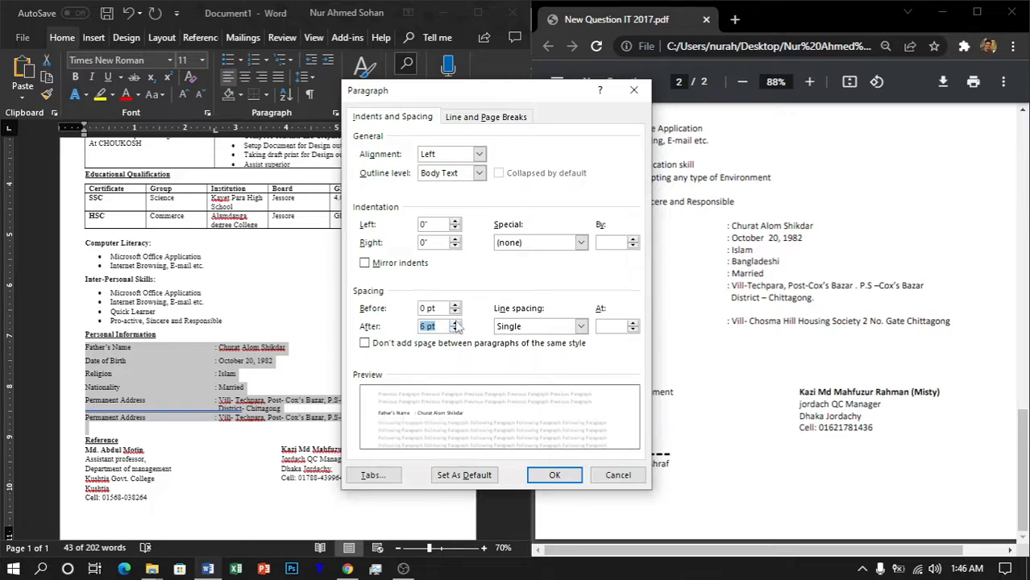
{"action": "left_click", "coordinate": [426, 326]}
{"action": "type", "text": "3"}
{"action": "key", "text": "Return"}
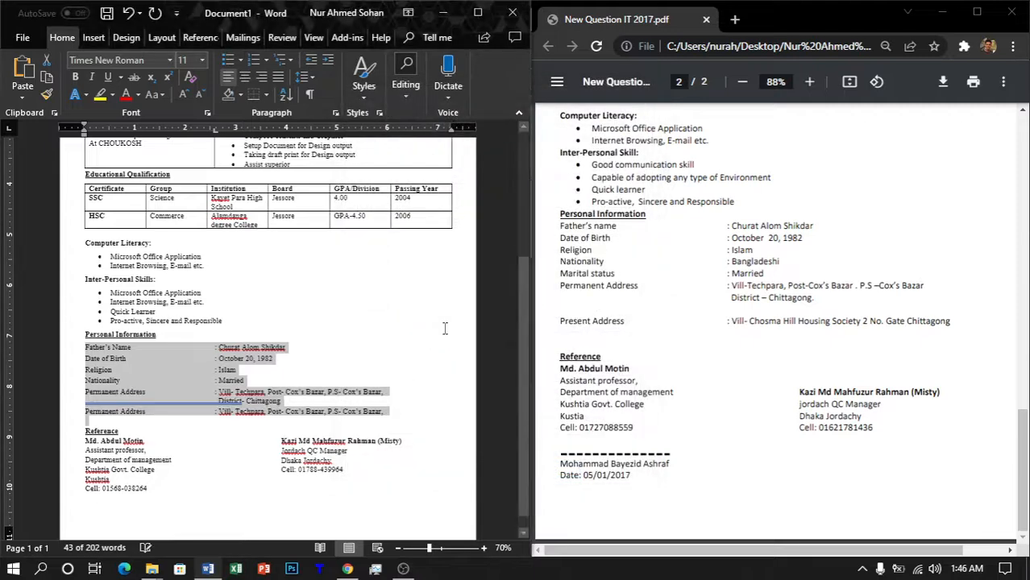
Step: Insert a continuous section break after the first referee's cell line and set the section to one column
{"action": "left_click", "coordinate": [451, 375]}
{"action": "scroll", "coordinate": [452, 377], "scroll_direction": "down", "scroll_amount": 1}
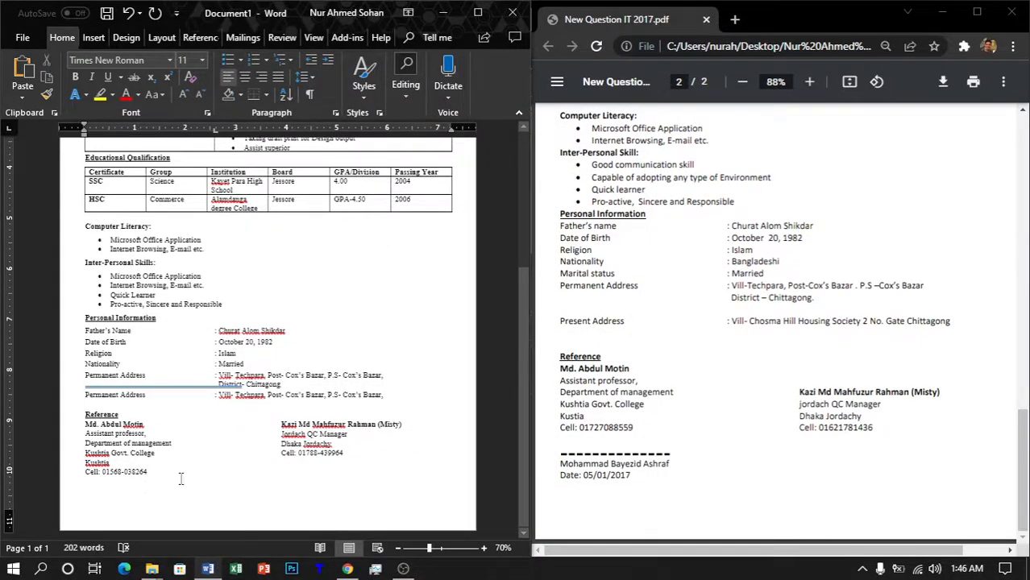
{"action": "left_click", "coordinate": [97, 503]}
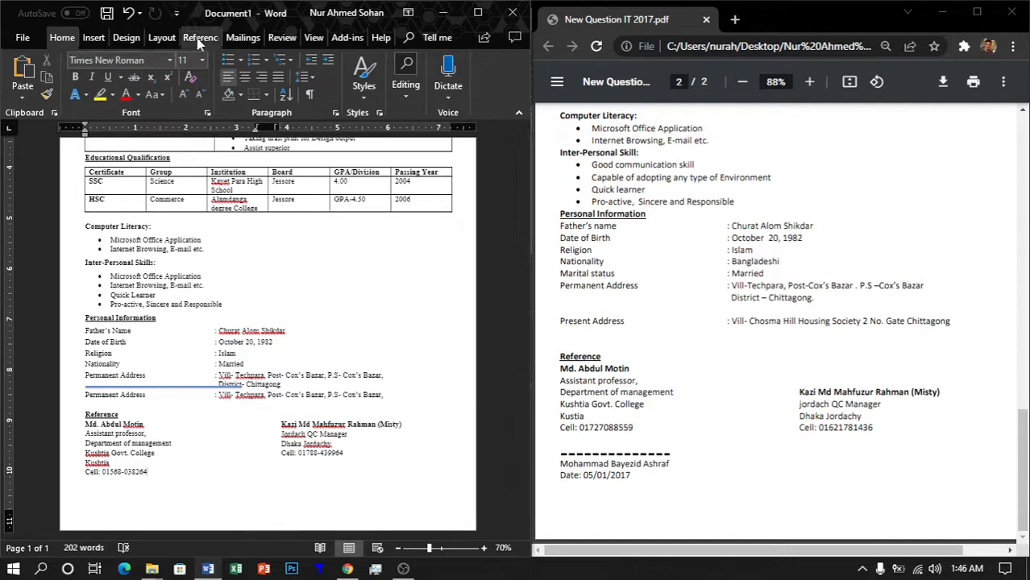
{"action": "left_click", "coordinate": [160, 38]}
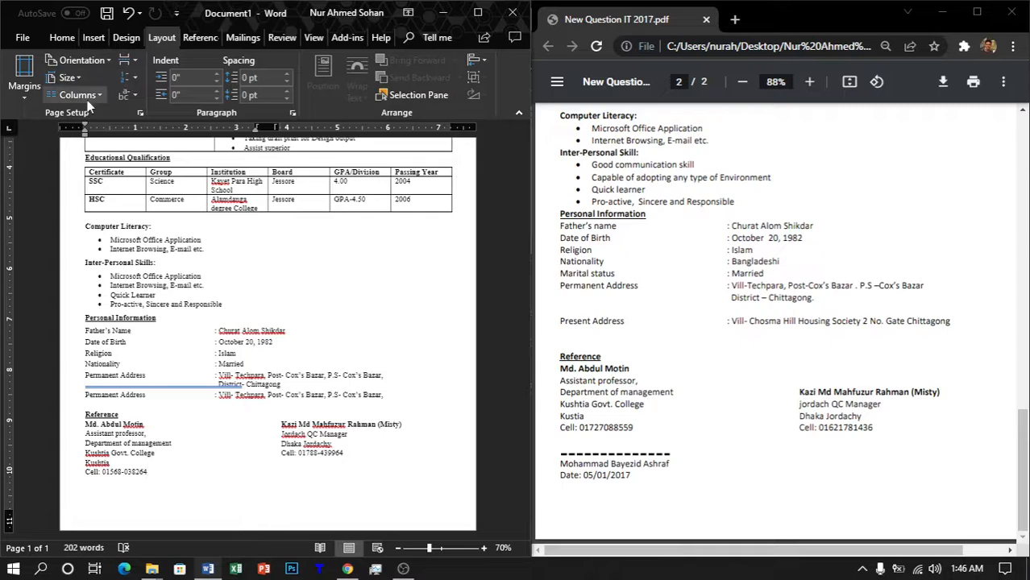
{"action": "left_click", "coordinate": [128, 61]}
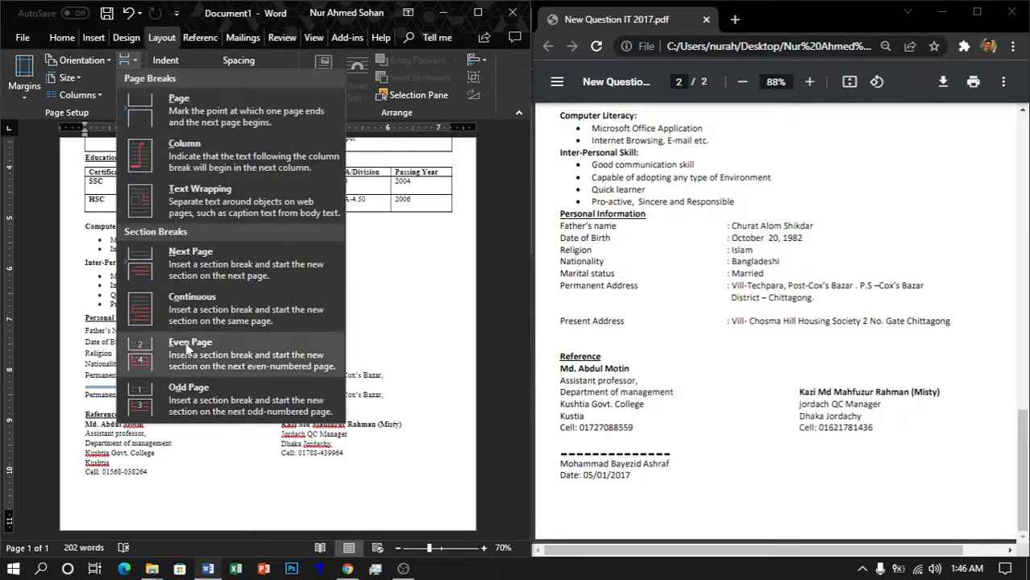
{"action": "left_click", "coordinate": [205, 312]}
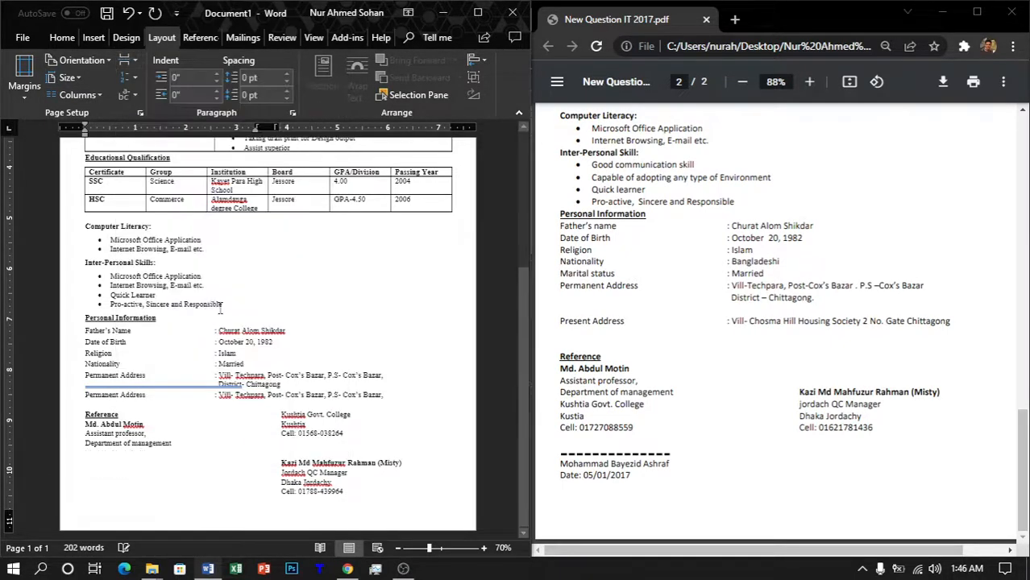
{"action": "left_click", "coordinate": [80, 95]}
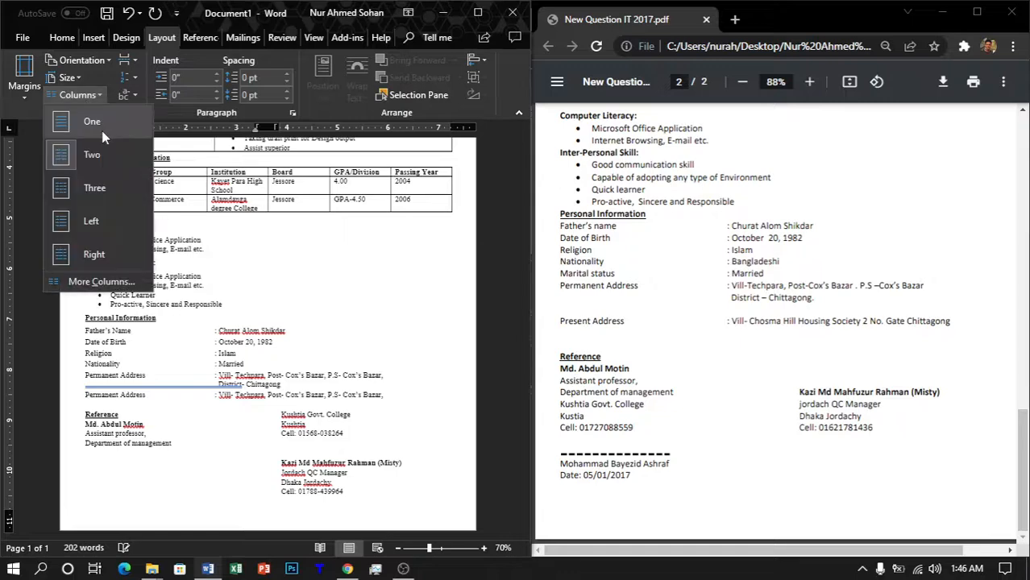
{"action": "left_click", "coordinate": [101, 130]}
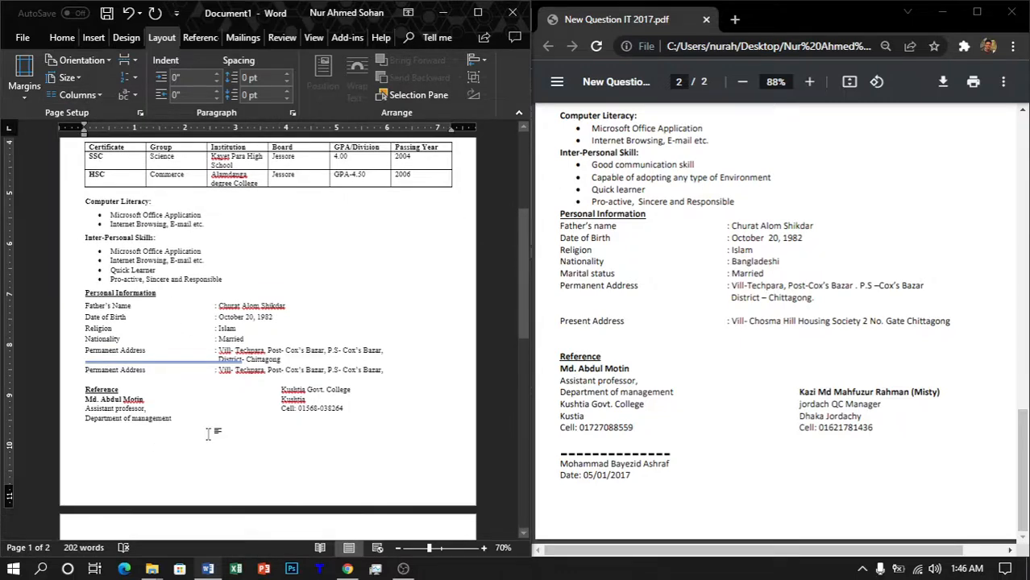
Step: Type the applicant's name and a 'Date:' line below the first reference
{"action": "key", "text": "Down"}
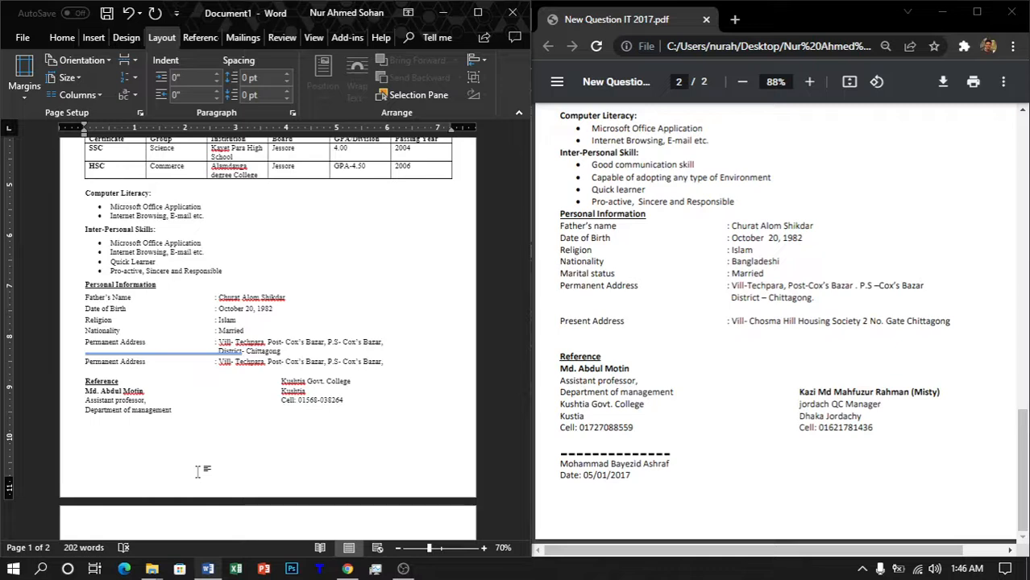
{"action": "type", "text": "j"}
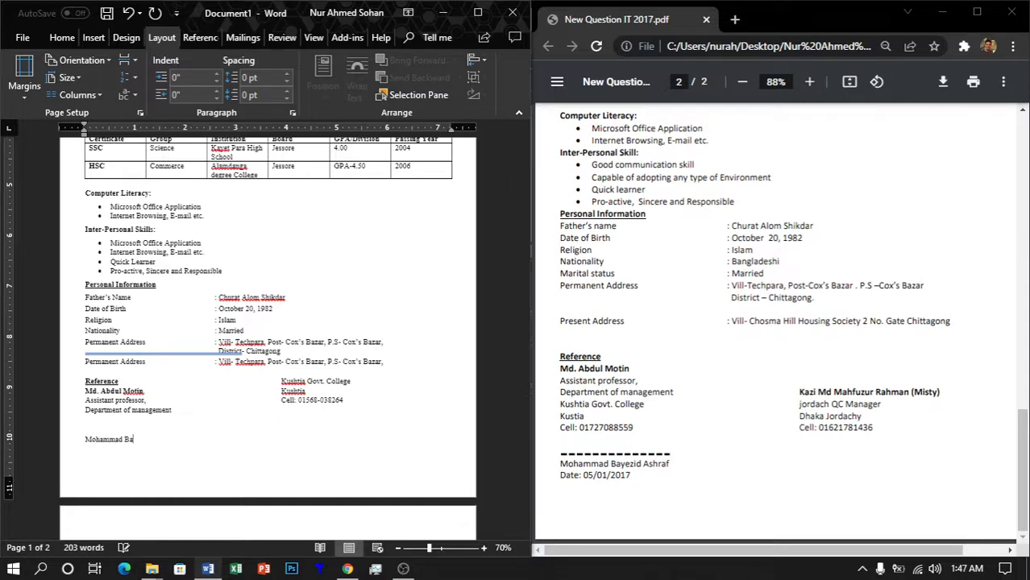
{"action": "key", "text": "Return"}
{"action": "type", "text": "Date: 05/01/2017"}
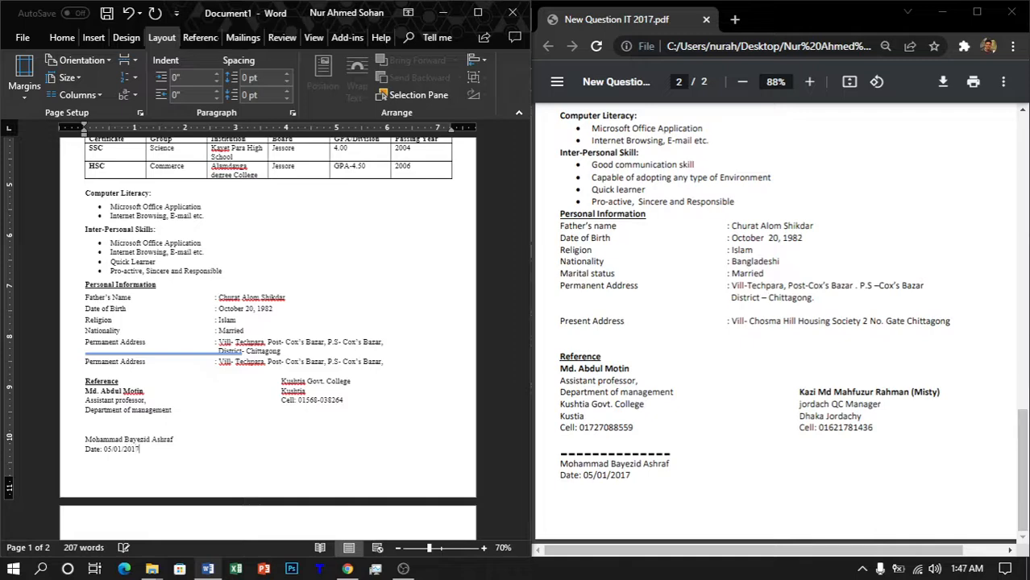
Step: Remove the name and Date lines so they can be placed elsewhere
{"action": "scroll", "coordinate": [126, 483], "scroll_direction": "down", "scroll_amount": 1}
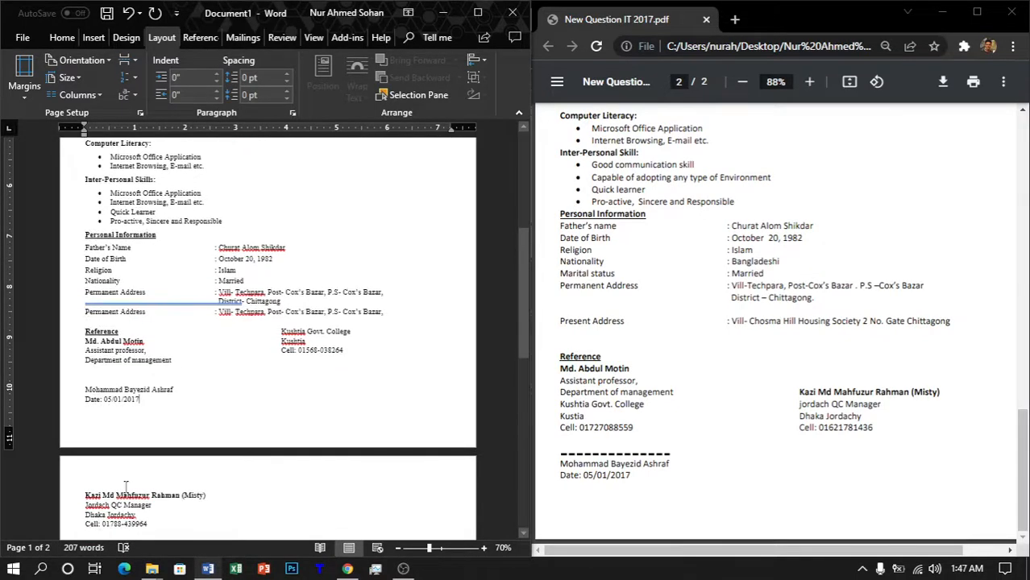
{"action": "scroll", "coordinate": [192, 483], "scroll_direction": "down", "scroll_amount": 1}
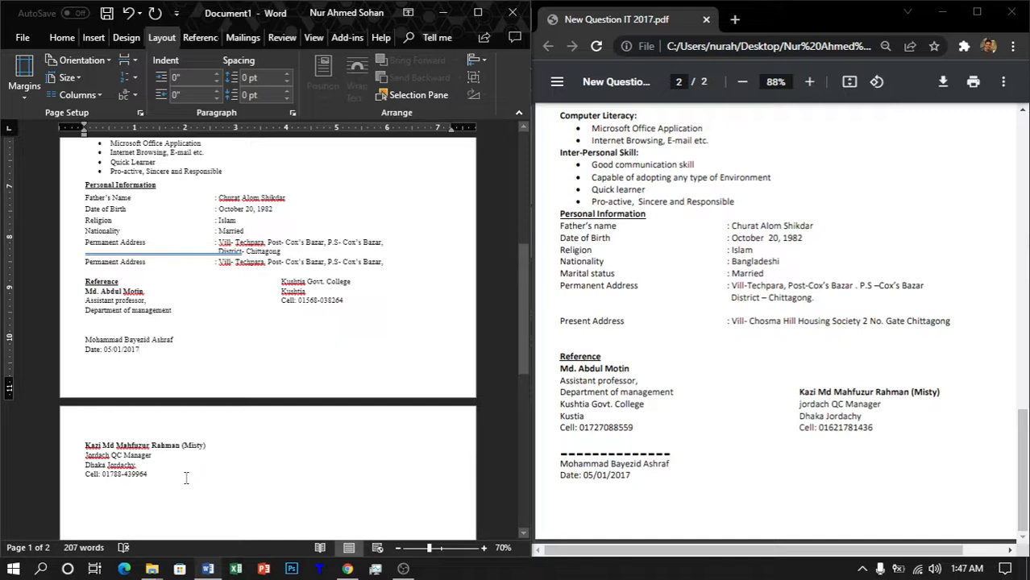
{"action": "left_click_drag", "start_coordinate": [159, 350], "coordinate": [95, 344]}
{"action": "key", "text": "ctrl+c"}
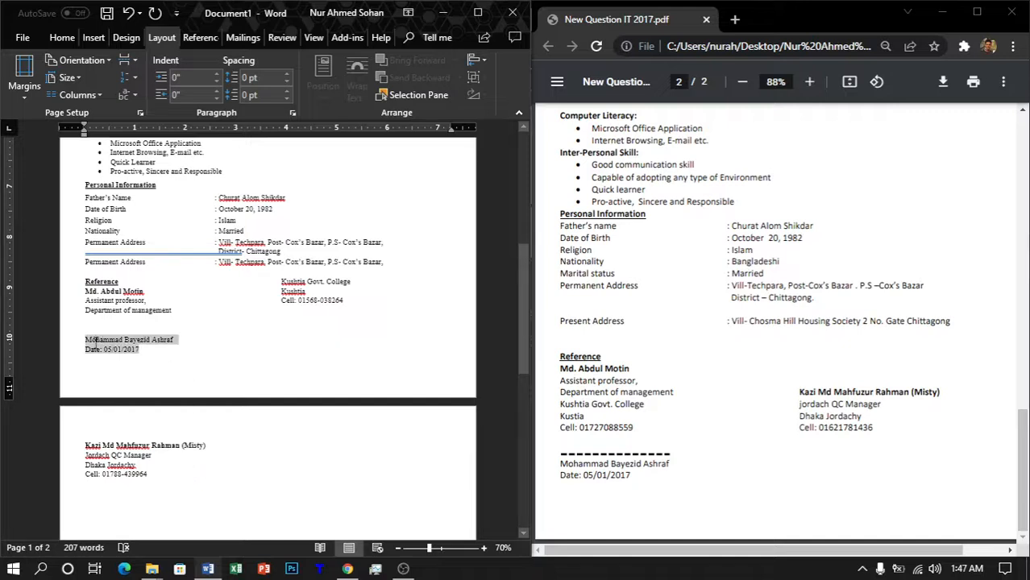
{"action": "key", "text": "Delete"}
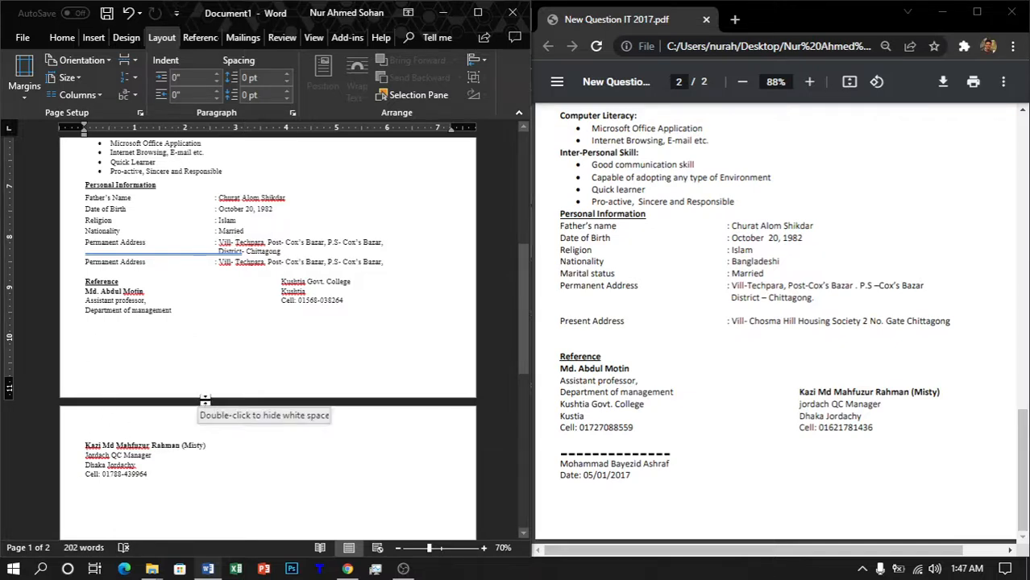
{"action": "key", "text": "ctrl+z"}
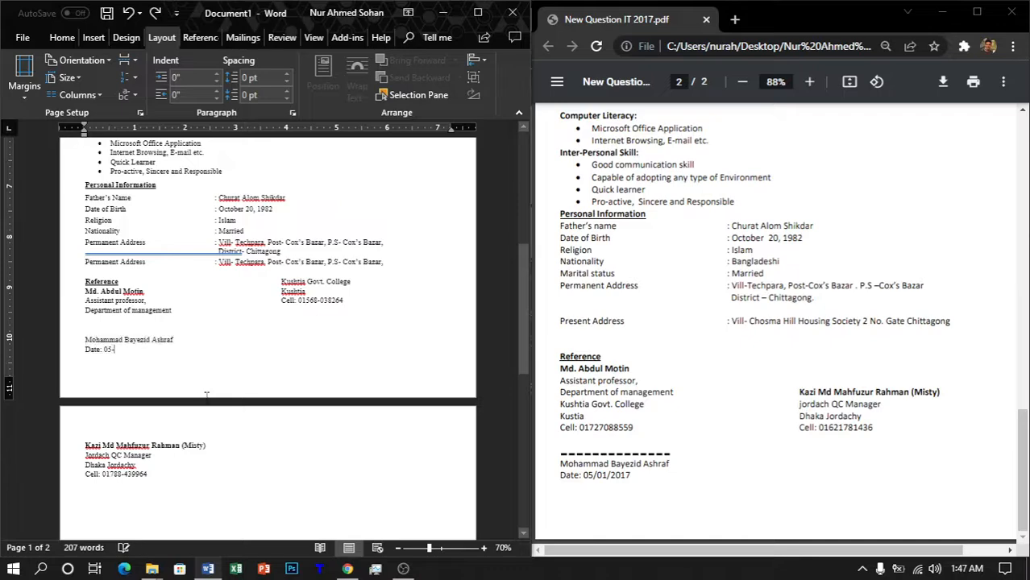
{"action": "key", "text": "ctrl+z"}
Step: Add a continuous section break after the second reference and make that section one column
{"action": "double_click", "coordinate": [206, 393]}
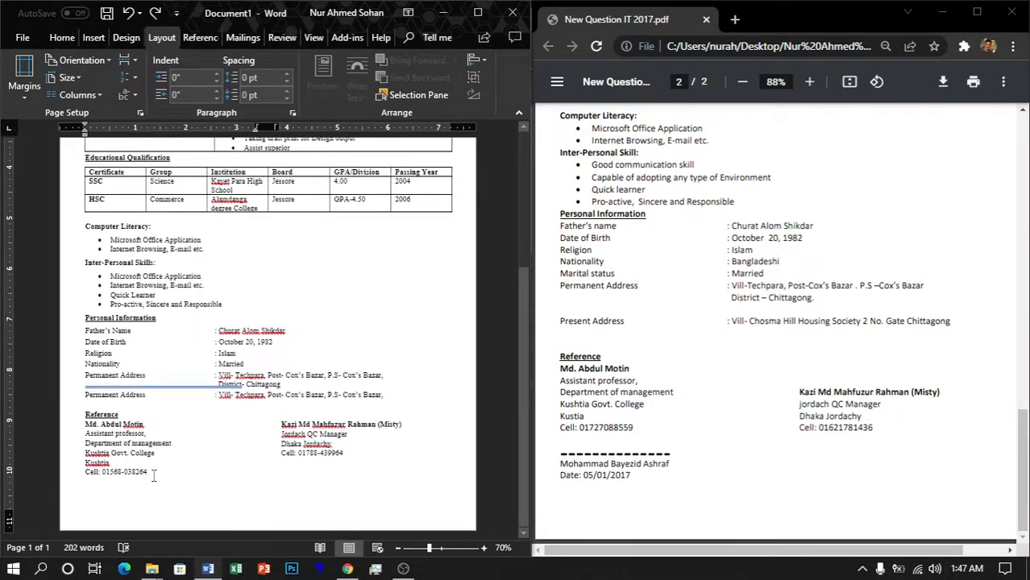
{"action": "left_click", "coordinate": [375, 453]}
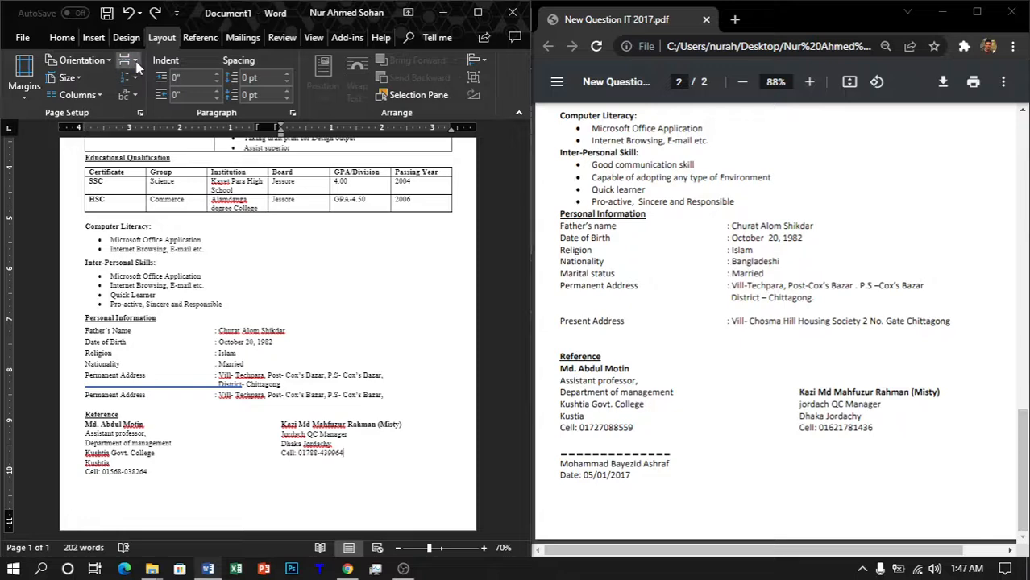
{"action": "left_click", "coordinate": [135, 63]}
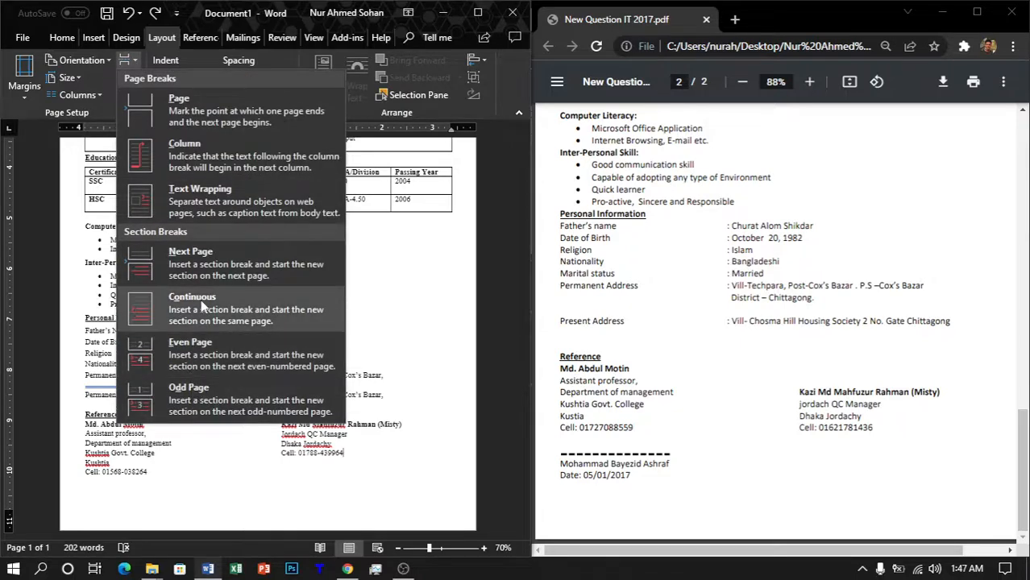
{"action": "left_click", "coordinate": [202, 306]}
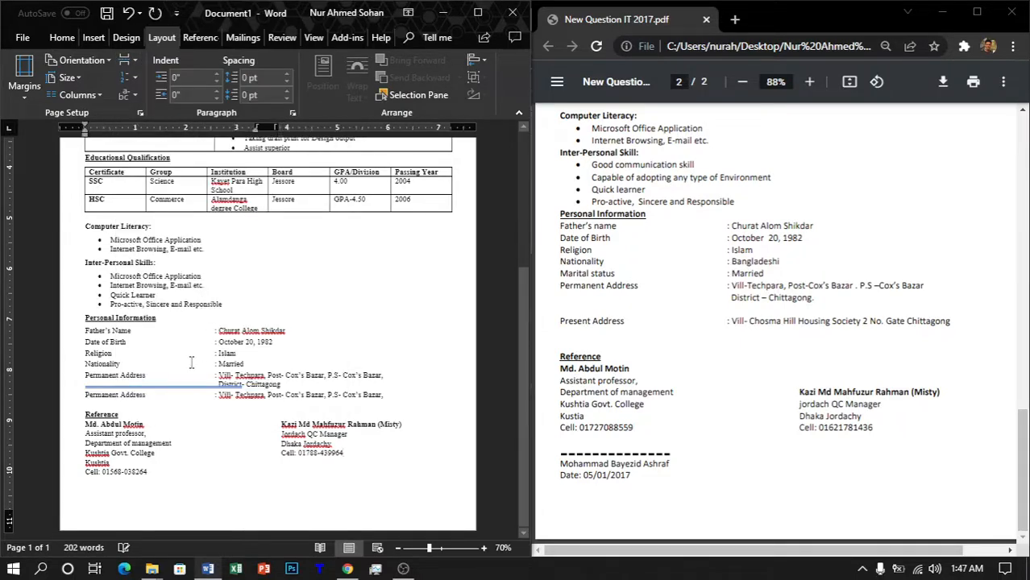
{"action": "left_click", "coordinate": [90, 95]}
{"action": "left_click", "coordinate": [100, 123]}
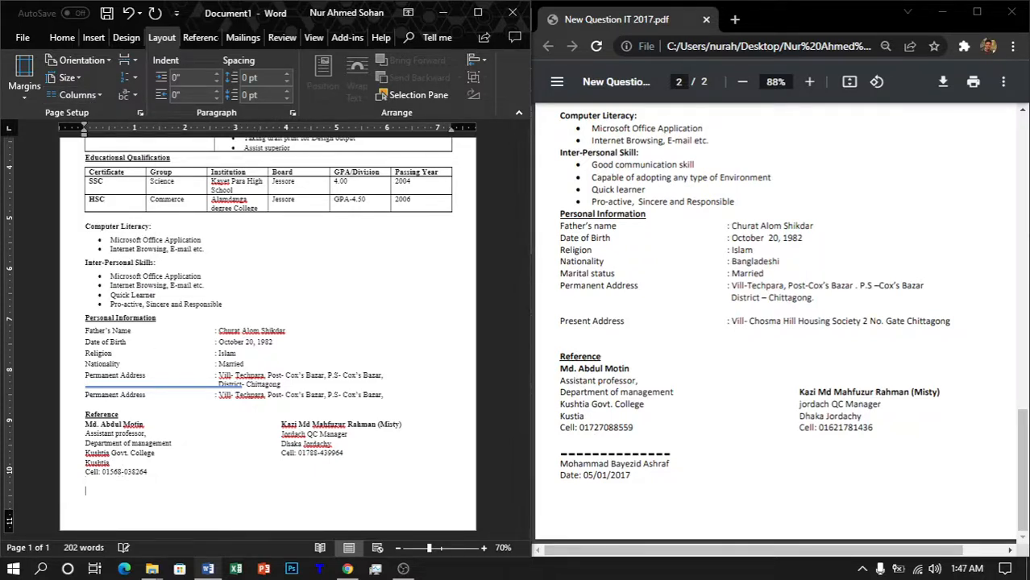
Step: Paste the name and Date lines back beneath the side-by-side references
{"action": "key", "text": "ctrl+v"}
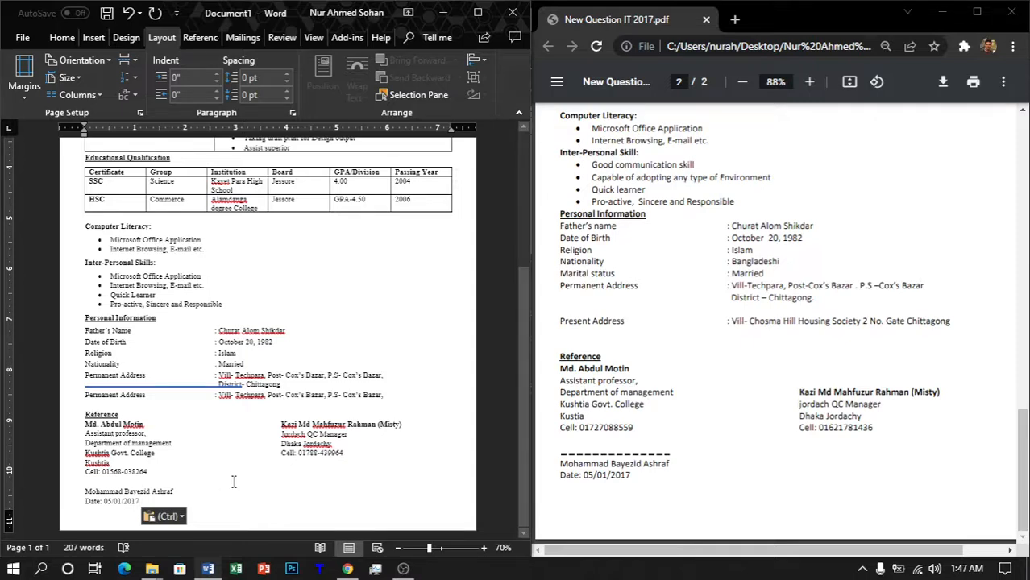
{"action": "scroll", "coordinate": [234, 482], "scroll_direction": "up", "scroll_amount": 12}
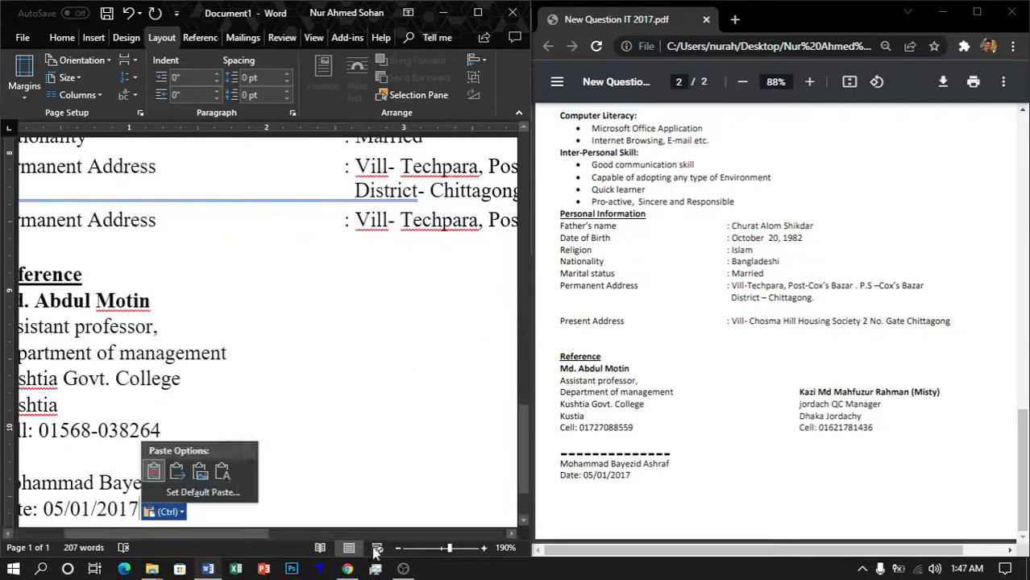
{"action": "left_click_drag", "start_coordinate": [245, 533], "coordinate": [165, 533]}
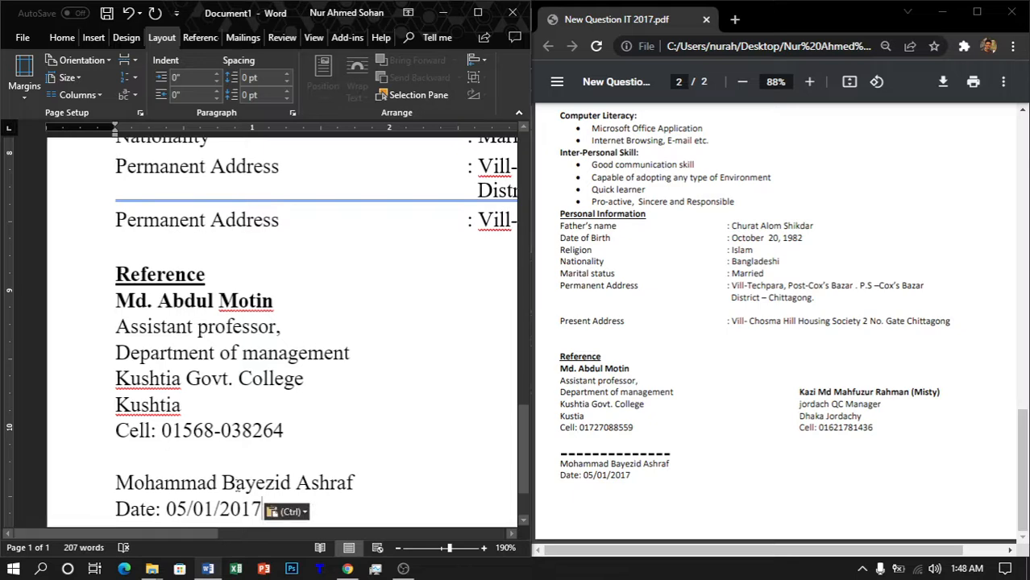
{"action": "scroll", "coordinate": [257, 437], "scroll_direction": "down", "scroll_amount": 1}
{"action": "scroll", "coordinate": [258, 437], "scroll_direction": "down", "scroll_amount": 1}
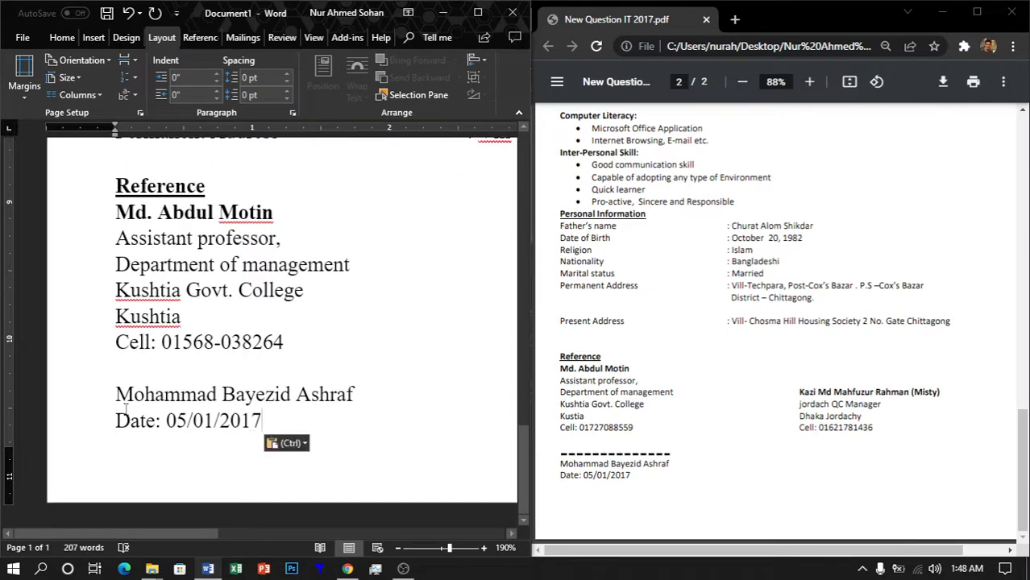
{"action": "scroll", "coordinate": [258, 401], "scroll_direction": "up", "scroll_amount": 5}
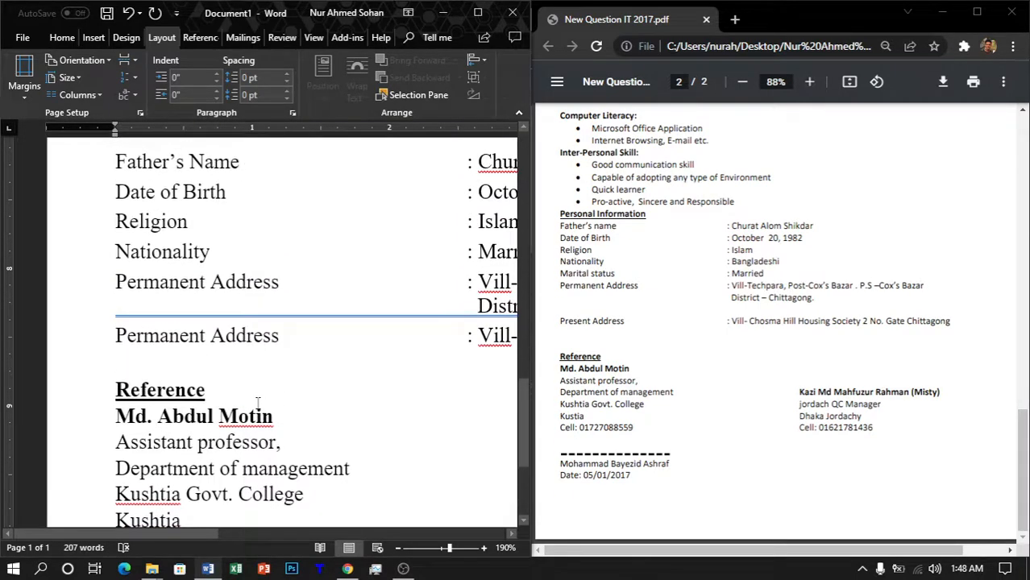
{"action": "scroll", "coordinate": [258, 403], "scroll_direction": "up", "scroll_amount": 8}
{"action": "scroll", "coordinate": [379, 436], "scroll_direction": "down", "scroll_amount": 7}
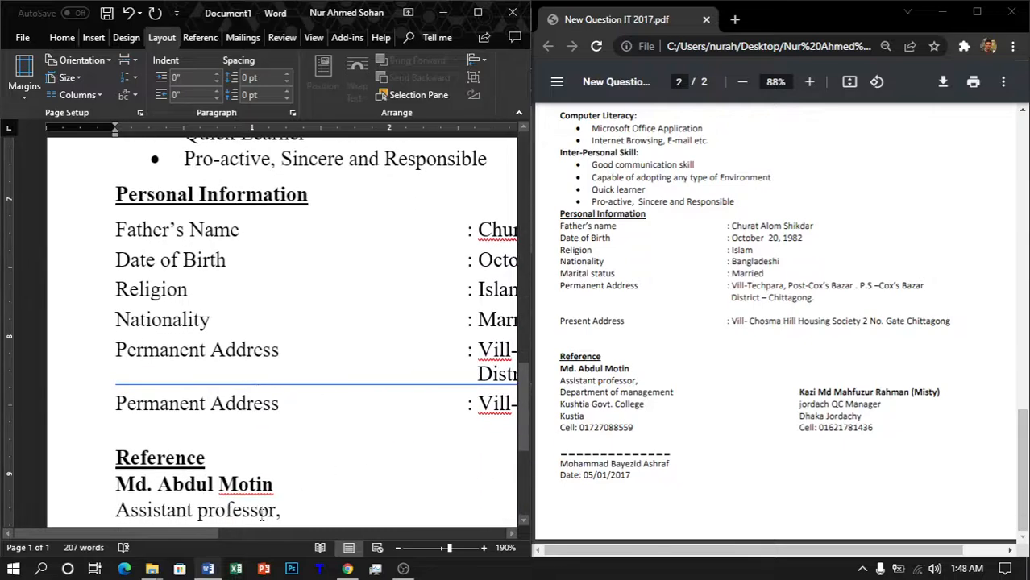
{"action": "scroll", "coordinate": [298, 409], "scroll_direction": "down", "scroll_amount": 9, "text": "ctrl"}
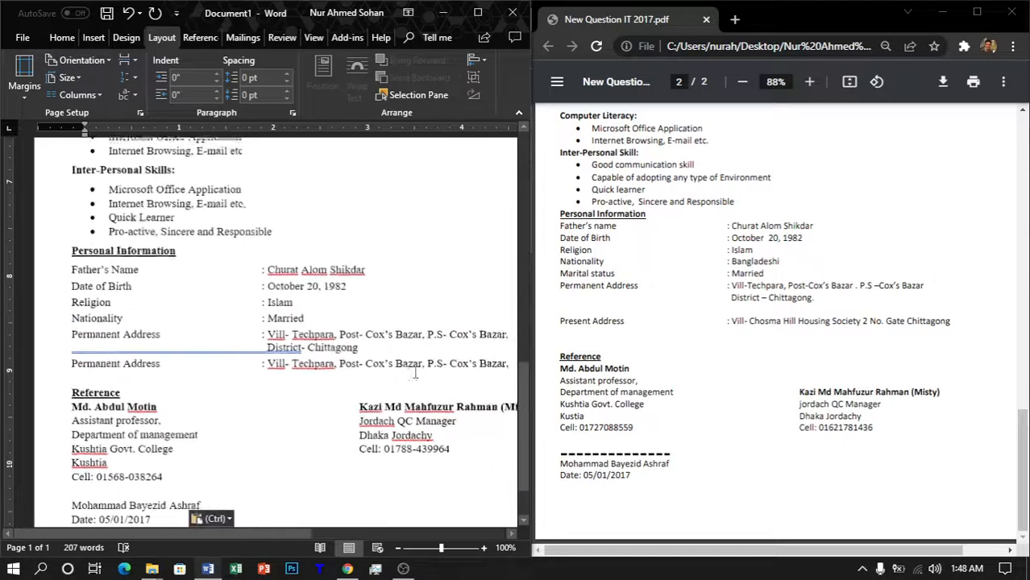
{"action": "left_click_drag", "start_coordinate": [506, 368], "coordinate": [71, 256]}
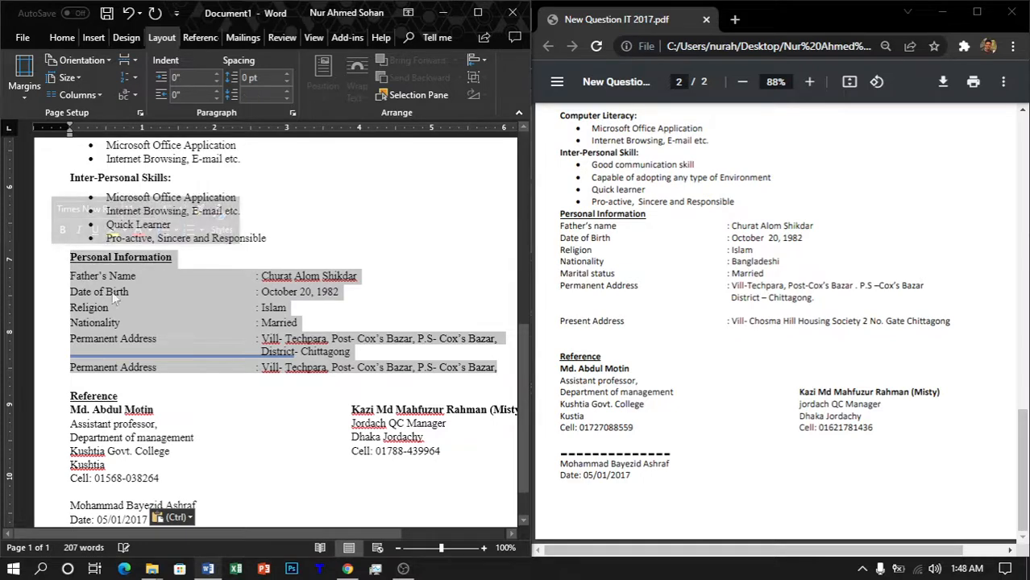
Step: Set the selected Personal Information rows to 0 pt spacing after
{"action": "left_click", "coordinate": [62, 38]}
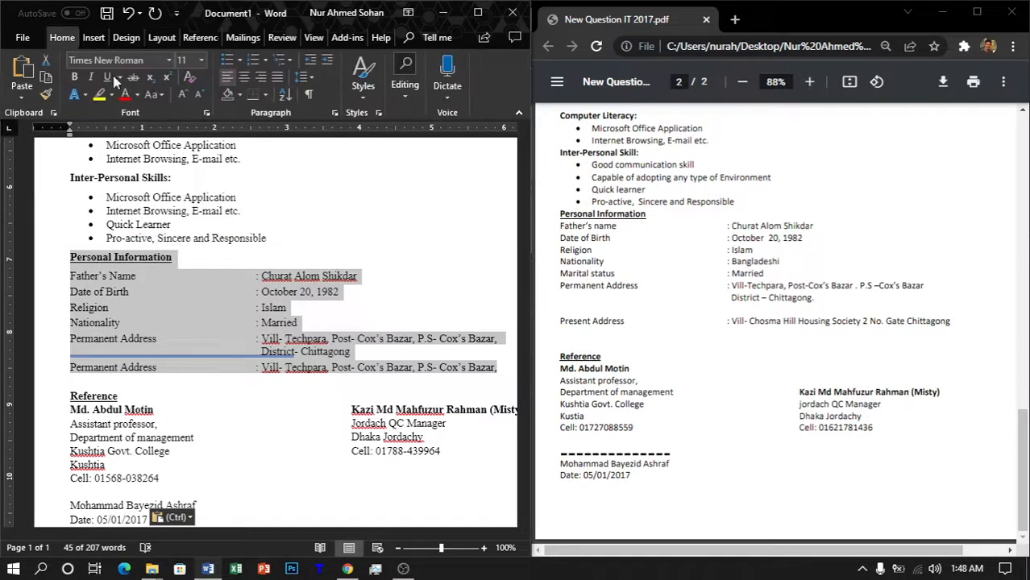
{"action": "left_click", "coordinate": [335, 113]}
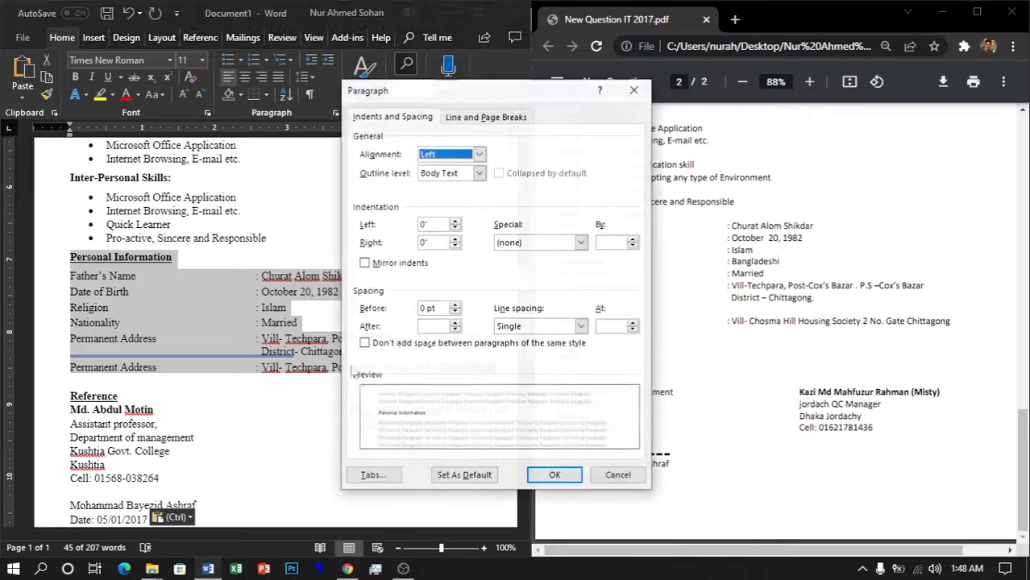
{"action": "left_click", "coordinate": [455, 328]}
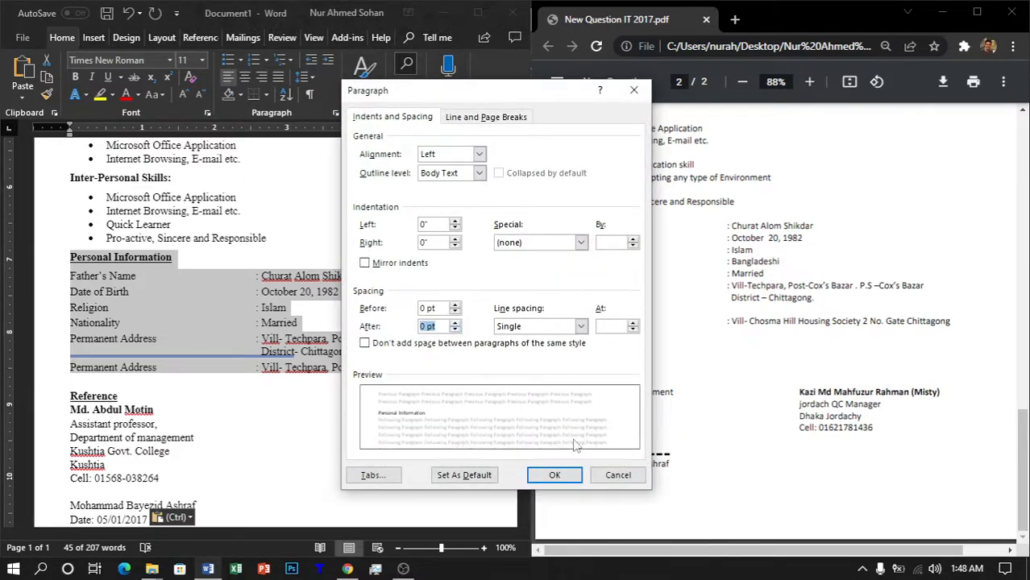
{"action": "left_click", "coordinate": [554, 475]}
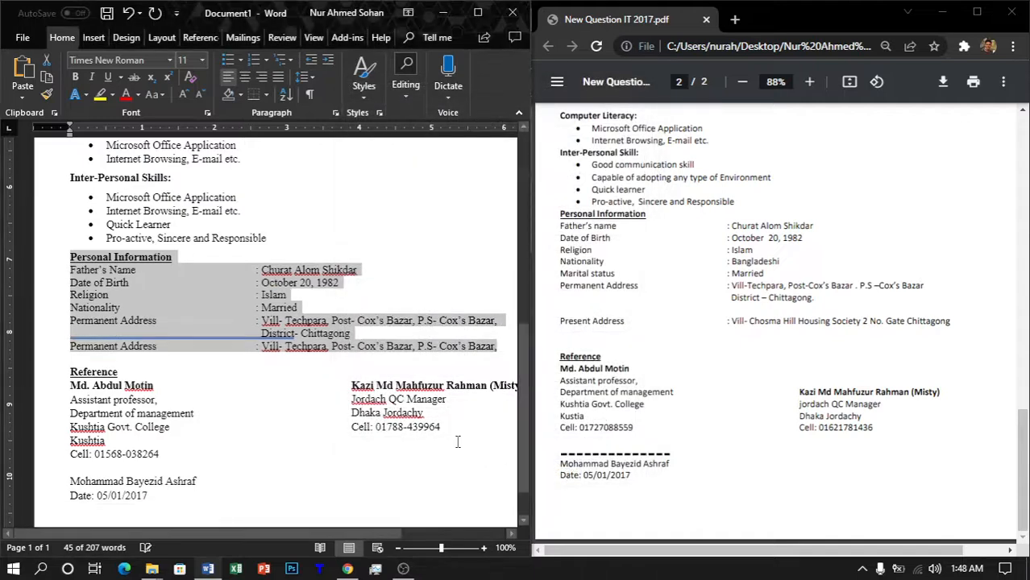
Step: Add a blank line directly above the signature name
{"action": "left_click", "coordinate": [258, 407]}
{"action": "scroll", "coordinate": [331, 421], "scroll_direction": "down", "scroll_amount": 1}
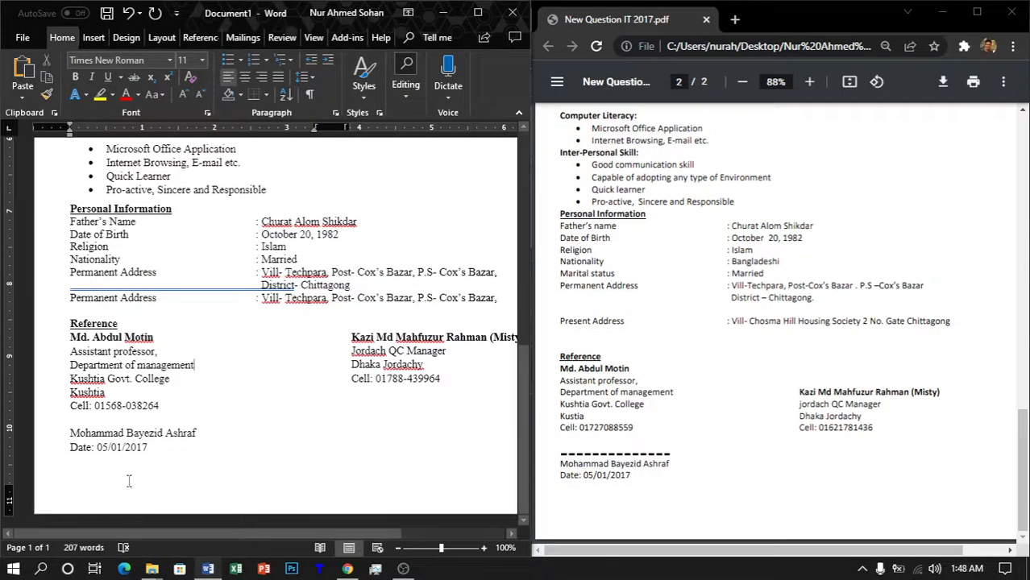
{"action": "left_click", "coordinate": [64, 438]}
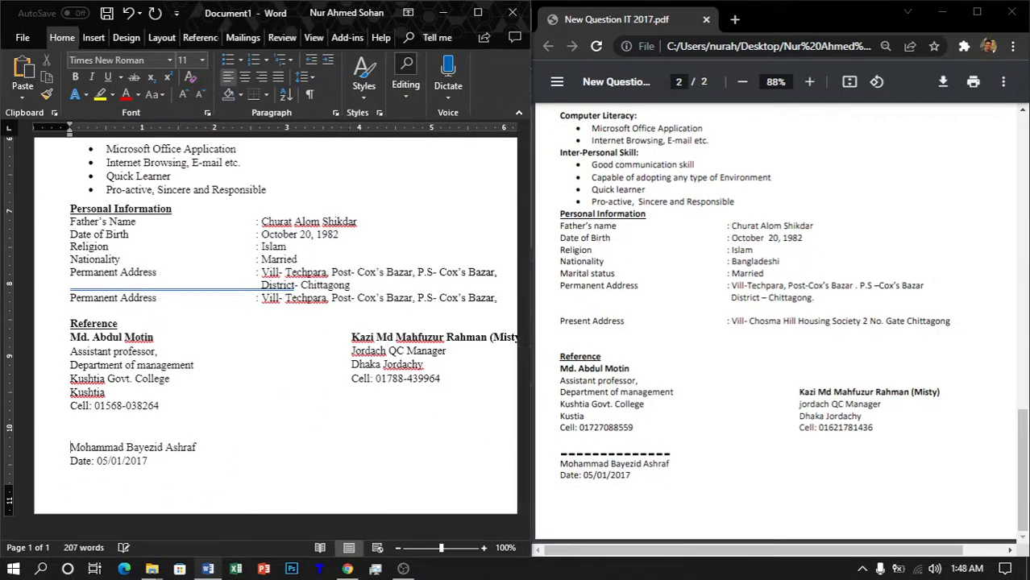
{"action": "key", "text": "Return"}
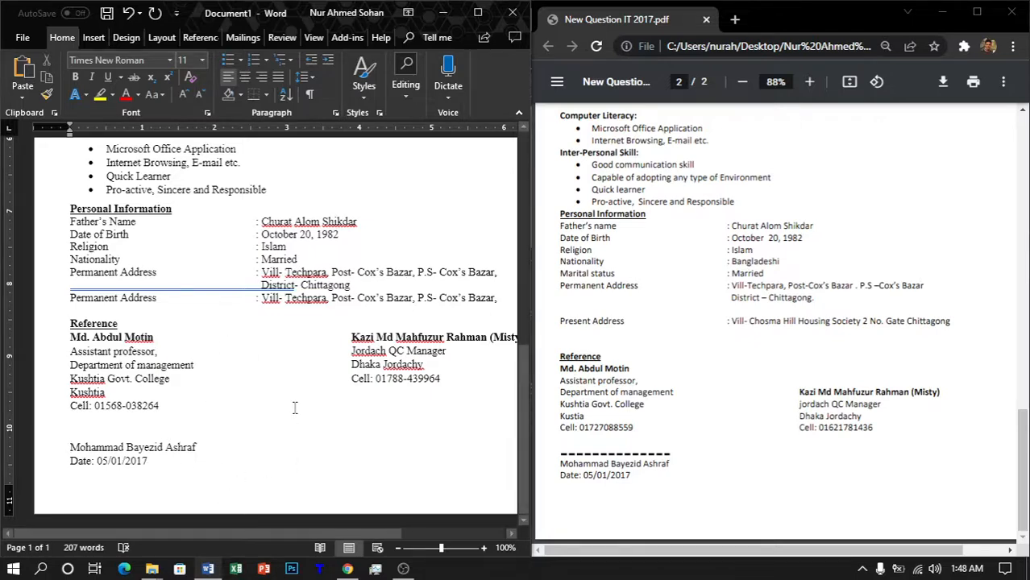
{"action": "scroll", "coordinate": [295, 407], "scroll_direction": "down", "scroll_amount": 5}
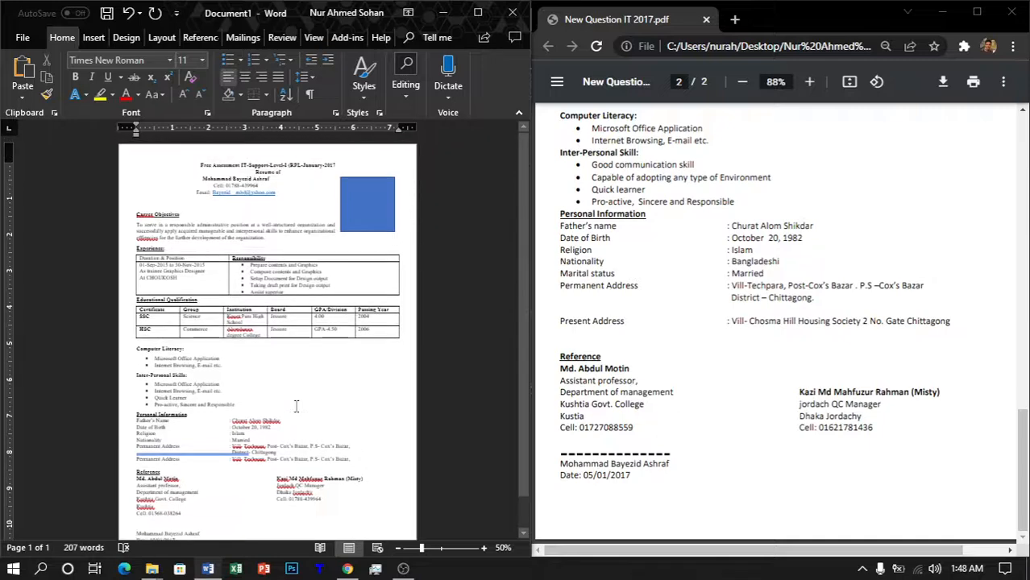
Step: Give the blue square beside the header a light grey outline and start a picture fill
{"action": "left_click", "coordinate": [369, 201]}
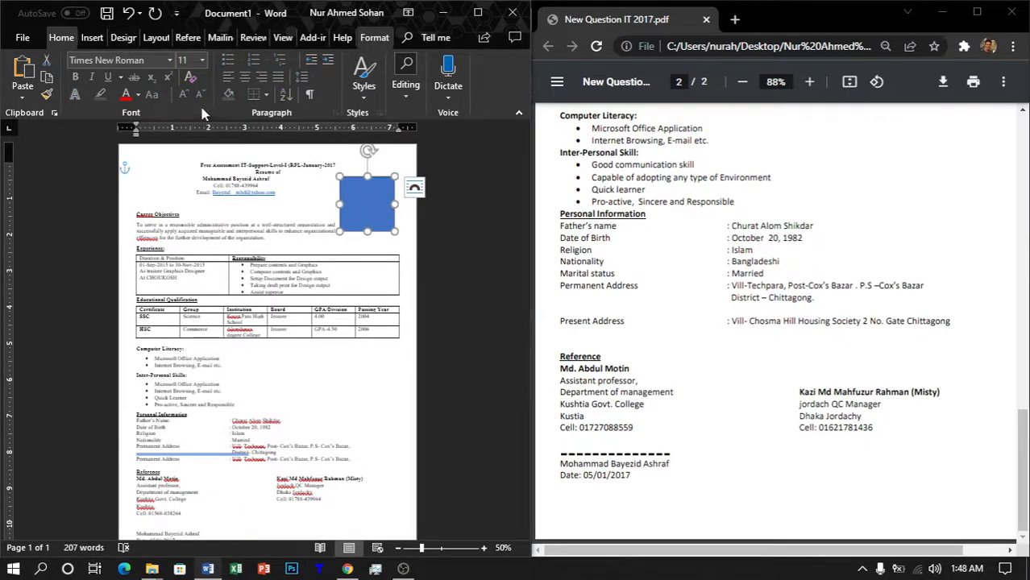
{"action": "scroll", "coordinate": [204, 111], "scroll_direction": "down", "scroll_amount": 10}
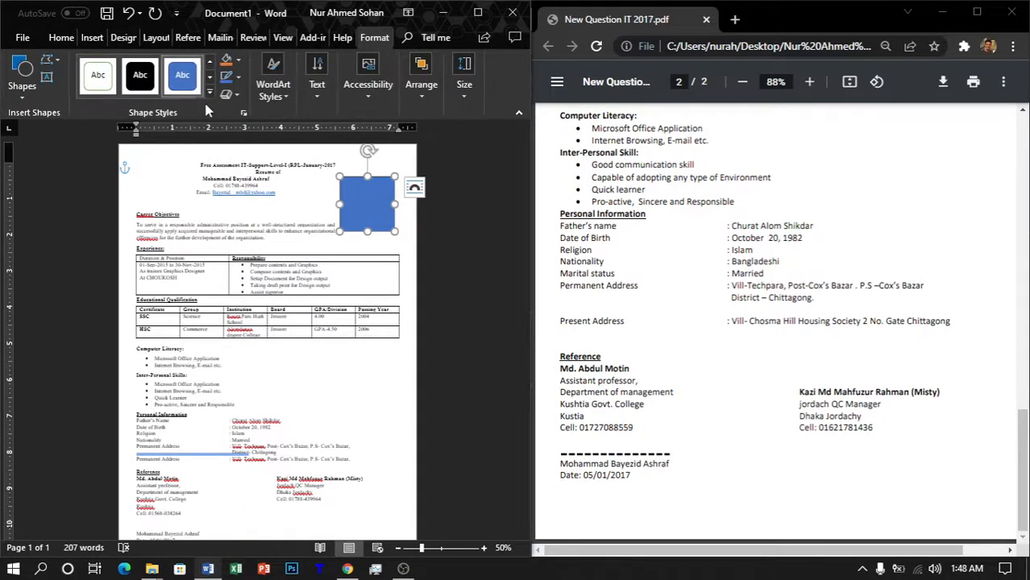
{"action": "left_click", "coordinate": [237, 76]}
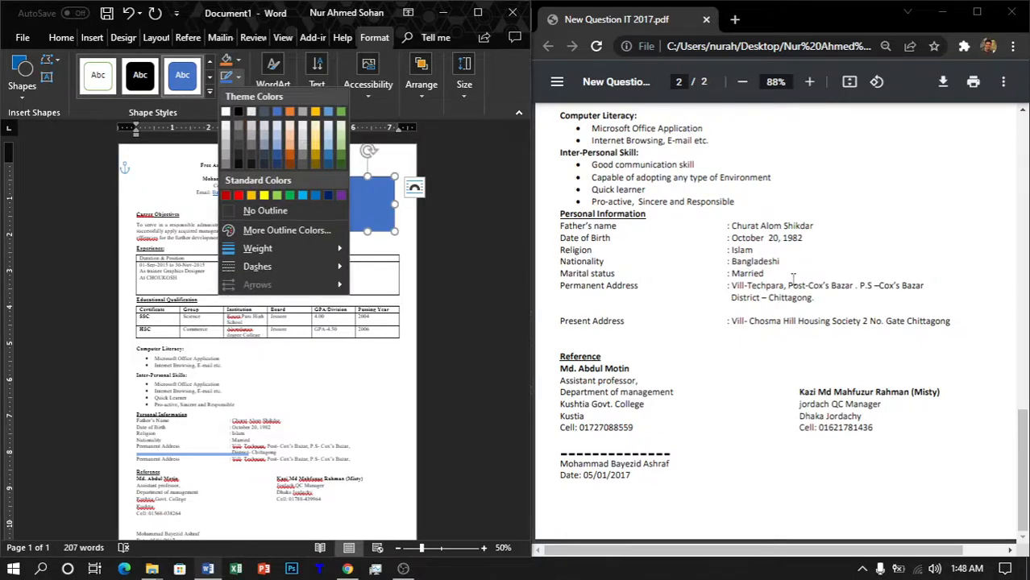
{"action": "scroll", "coordinate": [793, 278], "scroll_direction": "up", "scroll_amount": 5}
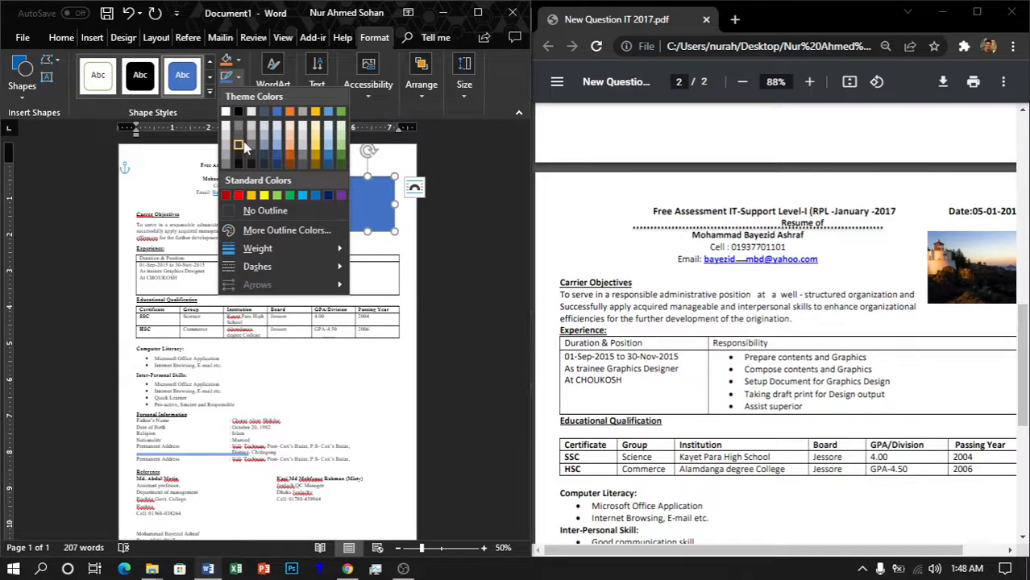
{"action": "left_click", "coordinate": [240, 135]}
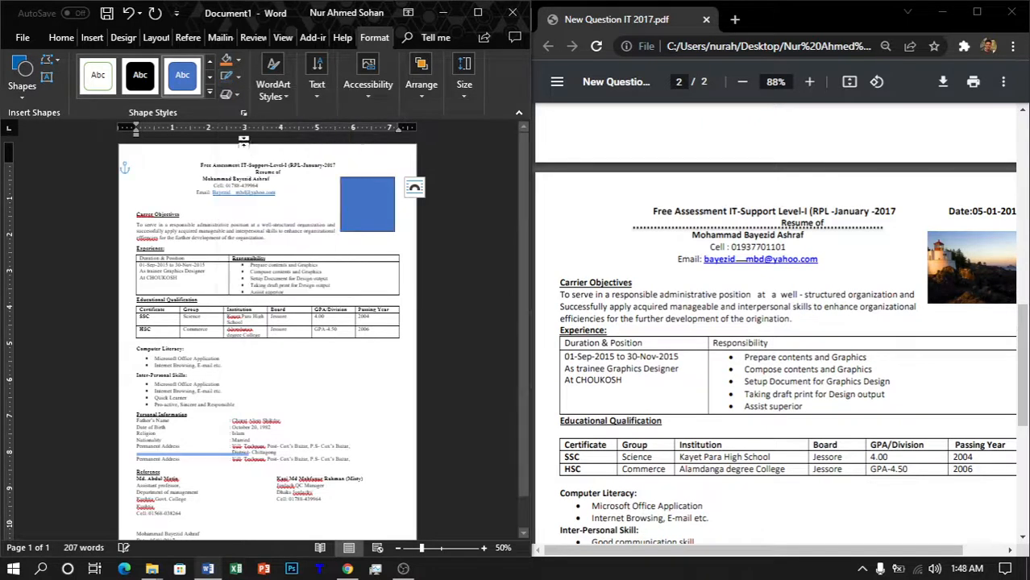
{"action": "left_click", "coordinate": [238, 60]}
{"action": "left_click", "coordinate": [260, 231]}
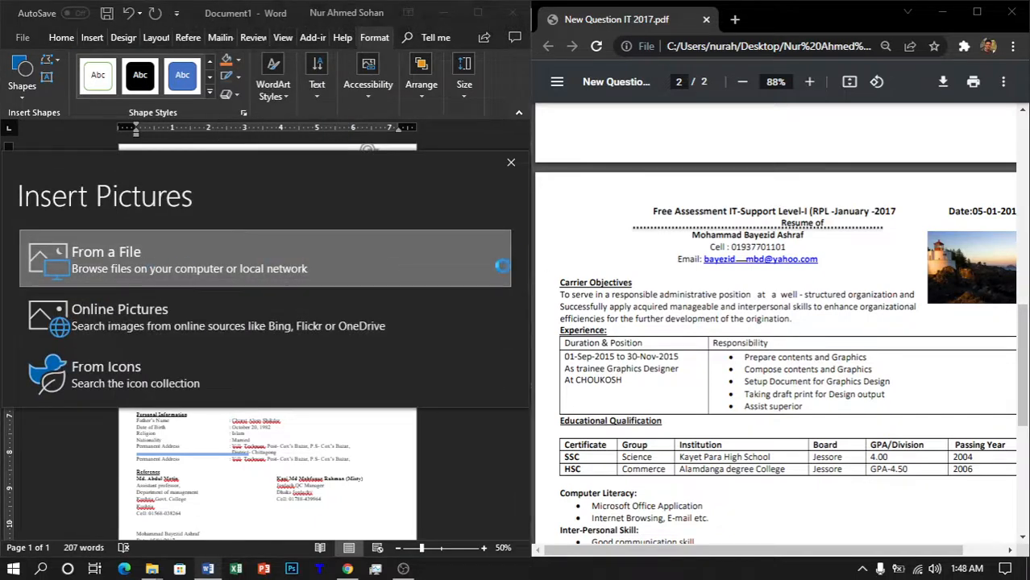
Step: Fill the header square with the JPG photo from the Desktop and check the result
{"action": "key", "text": "Return"}
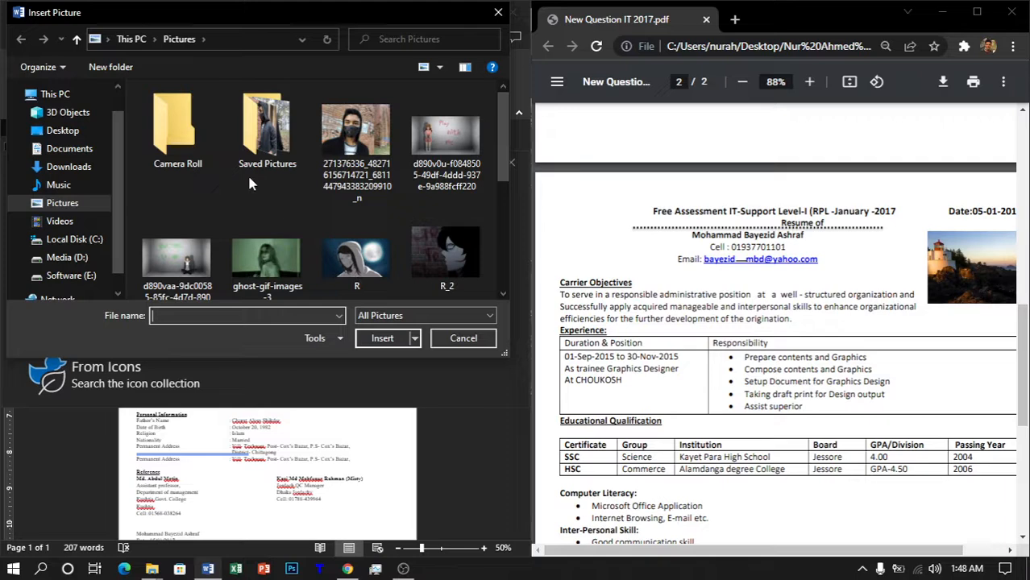
{"action": "left_click", "coordinate": [65, 131]}
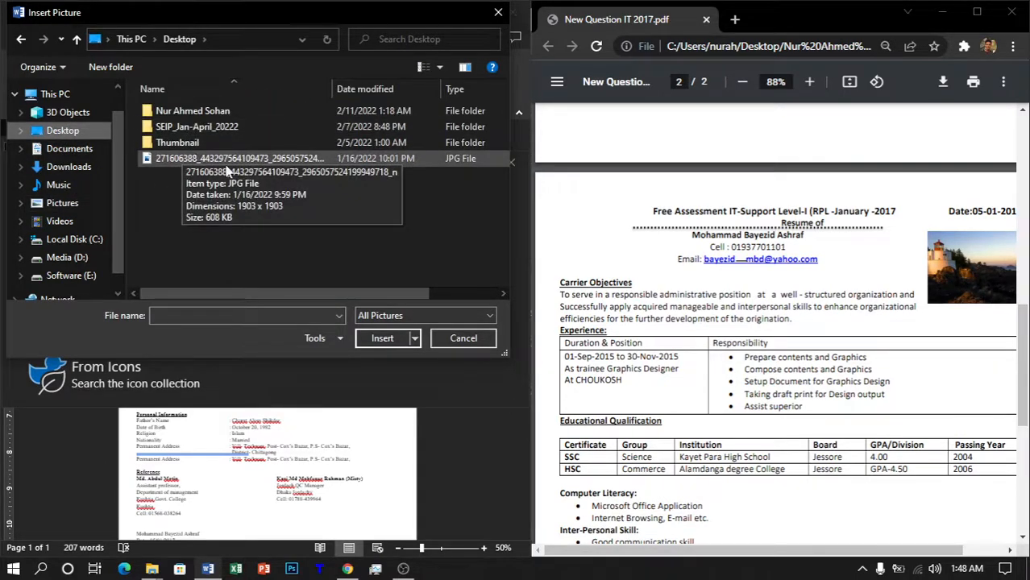
{"action": "scroll", "coordinate": [349, 215], "scroll_direction": "up", "scroll_amount": 4}
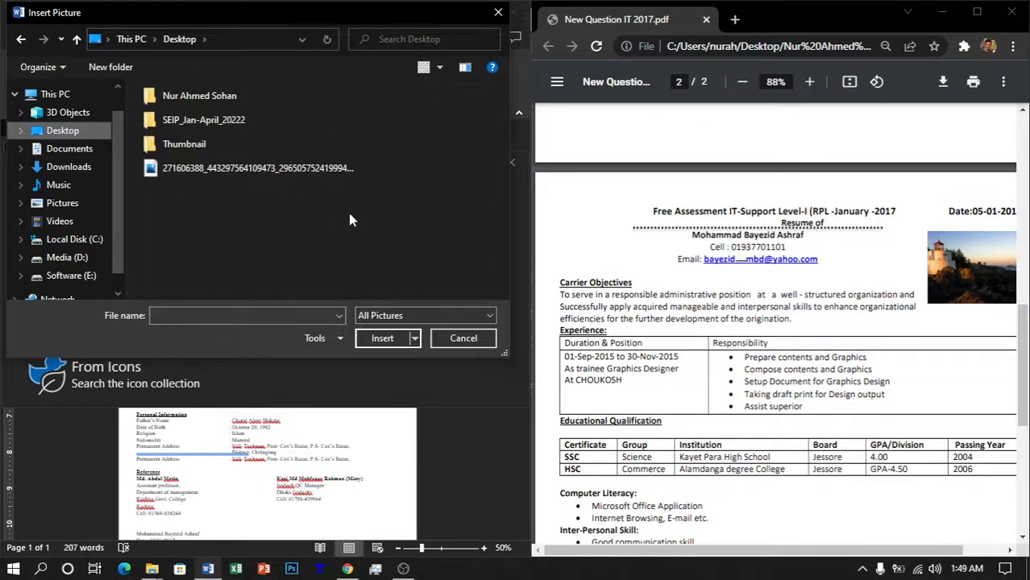
{"action": "scroll", "coordinate": [350, 214], "scroll_direction": "up", "scroll_amount": 4}
{"action": "left_click", "coordinate": [354, 141]}
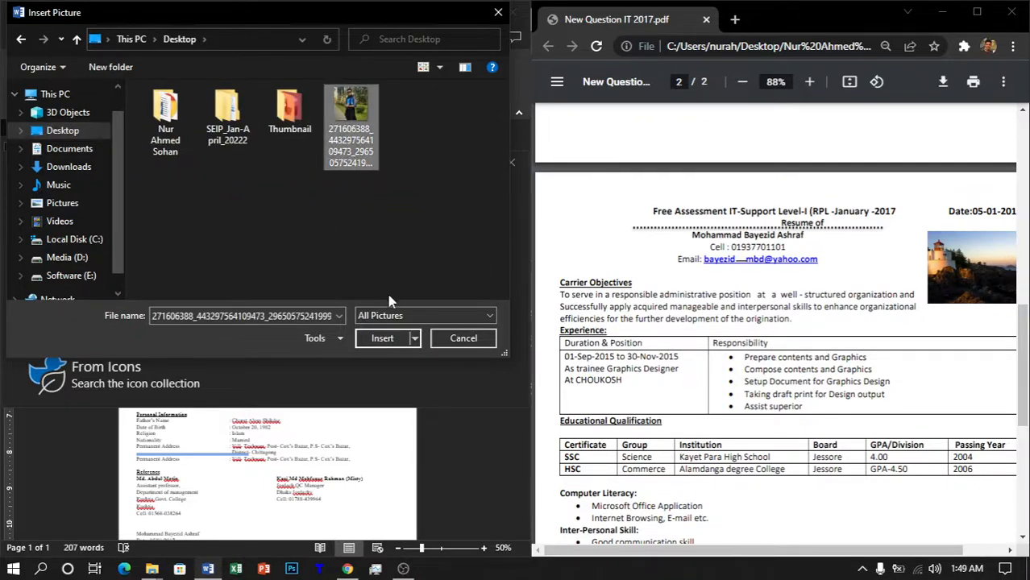
{"action": "left_click", "coordinate": [383, 337]}
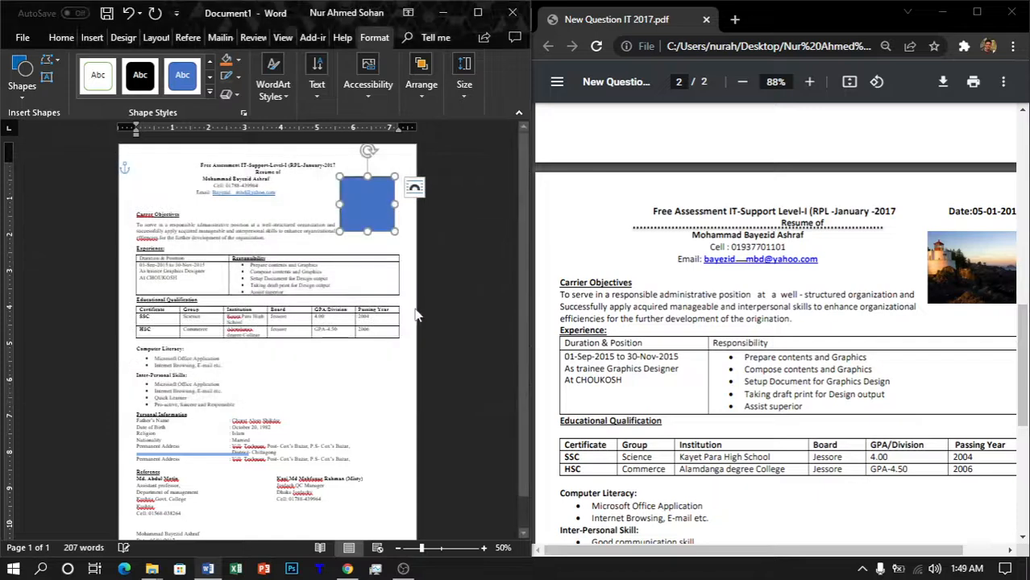
{"action": "left_click", "coordinate": [381, 403]}
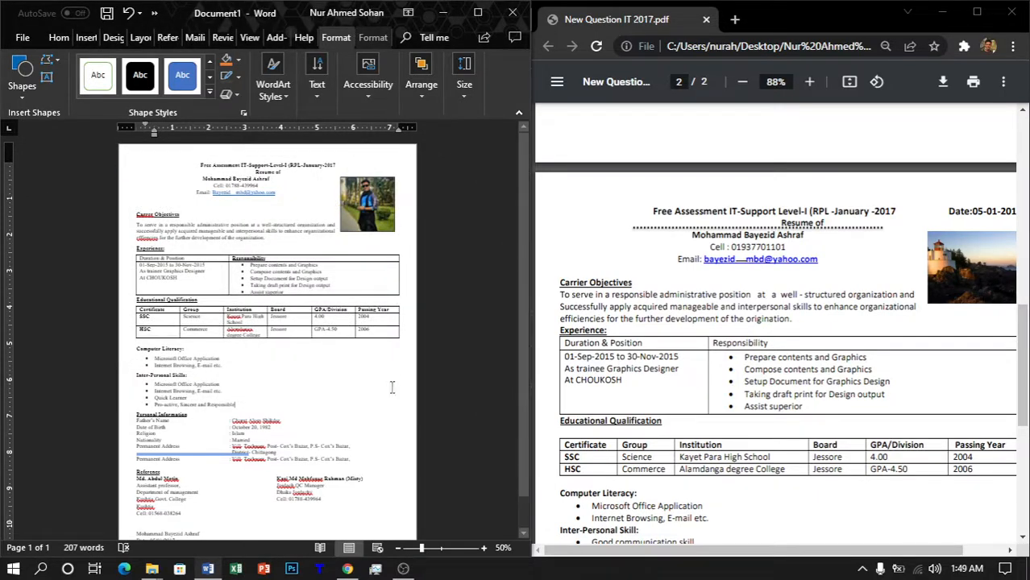
{"action": "scroll", "coordinate": [375, 313], "scroll_direction": "down", "scroll_amount": 1}
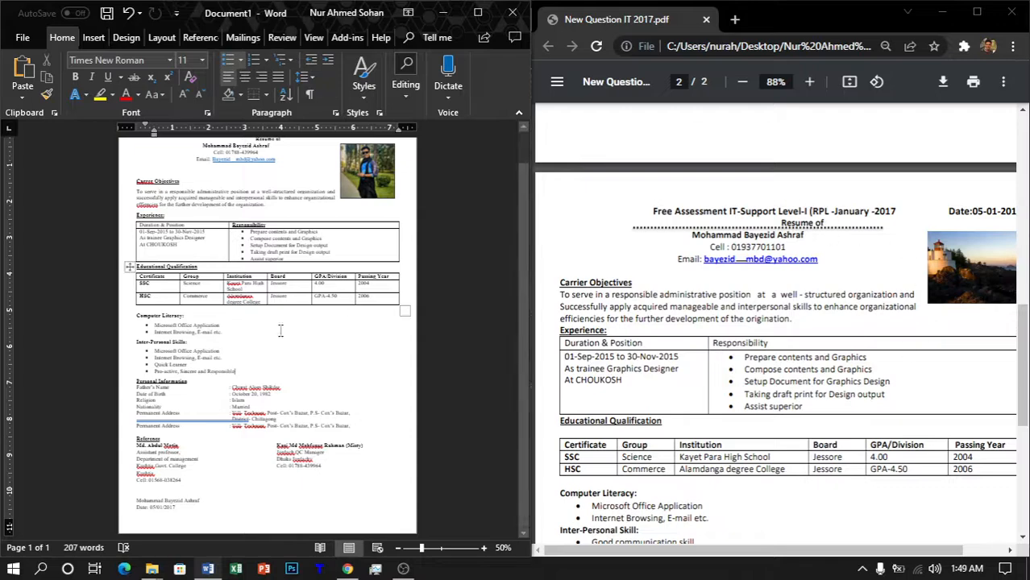
{"action": "scroll", "coordinate": [223, 344], "scroll_direction": "up", "scroll_amount": 10}
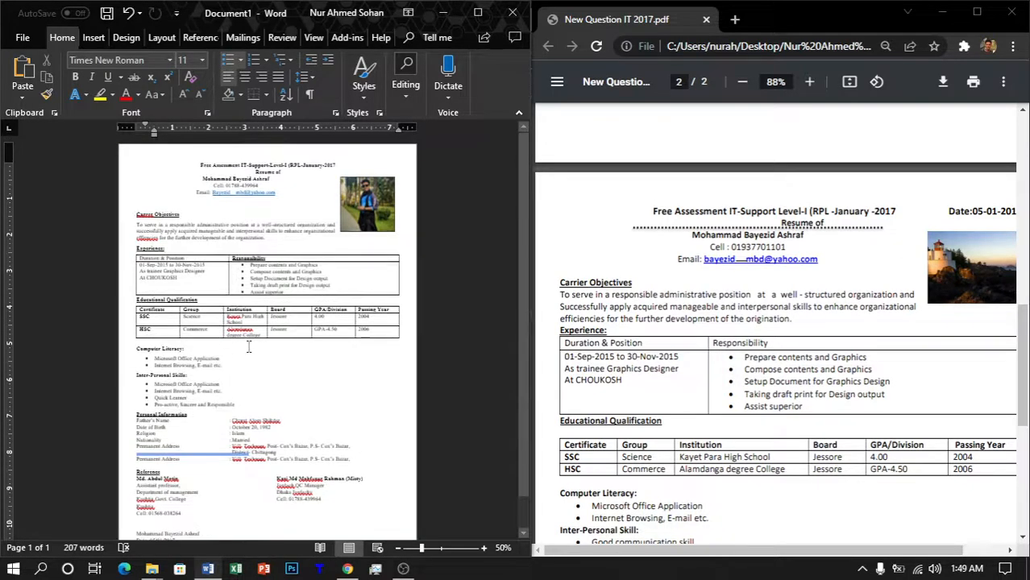
{"action": "scroll", "coordinate": [249, 346], "scroll_direction": "down", "scroll_amount": 3}
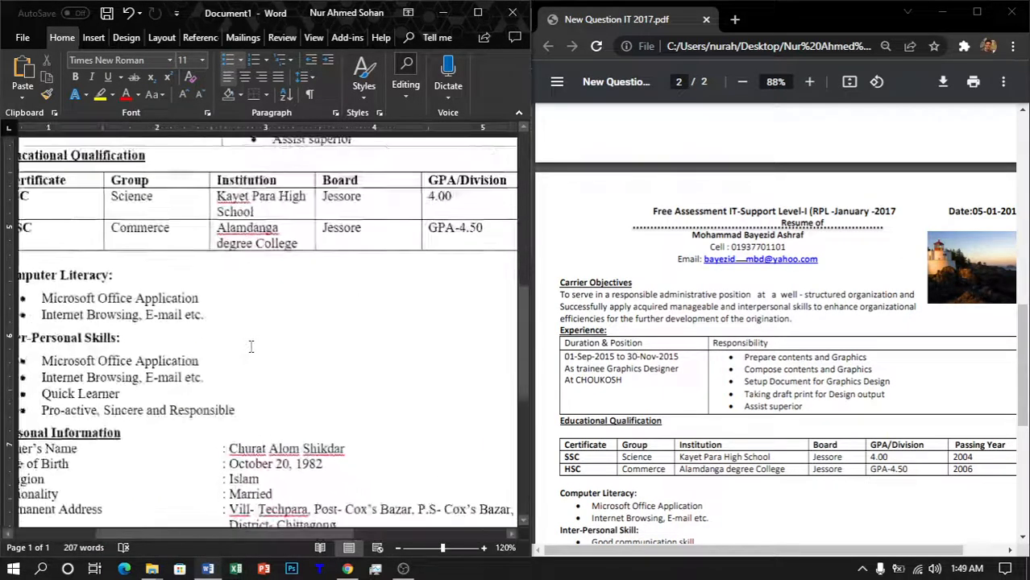
Step: Hide the sample PDF, maximise Word, and draw a straight line below the 'Resume of' heading
{"action": "left_click", "coordinate": [953, 22]}
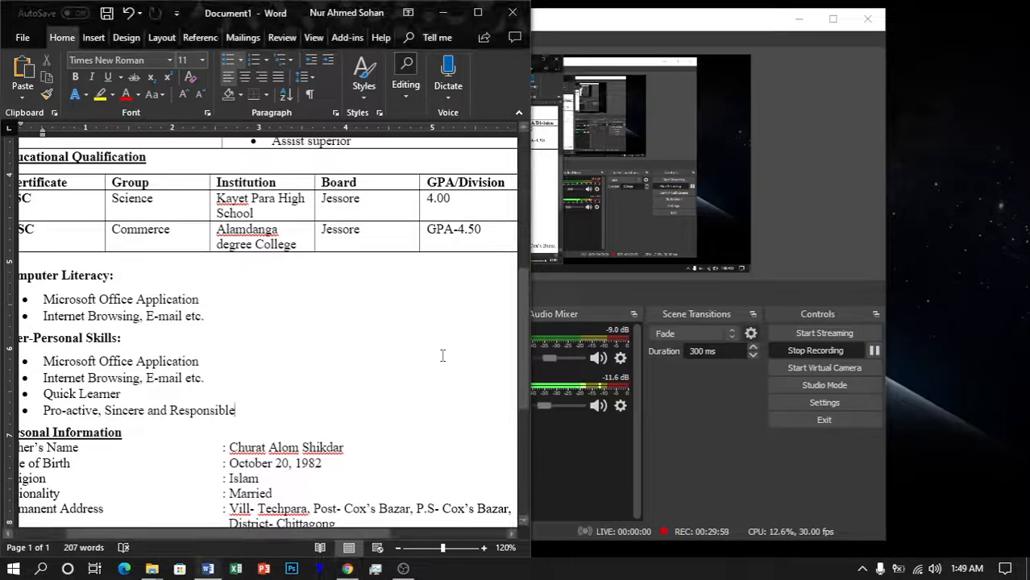
{"action": "scroll", "coordinate": [441, 352], "scroll_direction": "up", "scroll_amount": 6}
{"action": "left_click", "coordinate": [478, 12]}
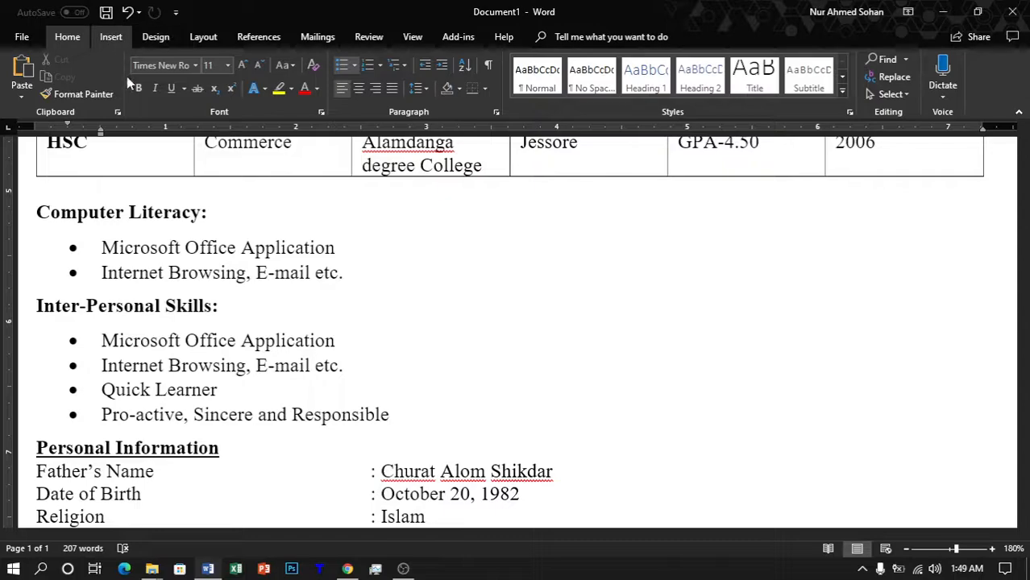
{"action": "left_click", "coordinate": [111, 37]}
{"action": "left_click", "coordinate": [165, 95]}
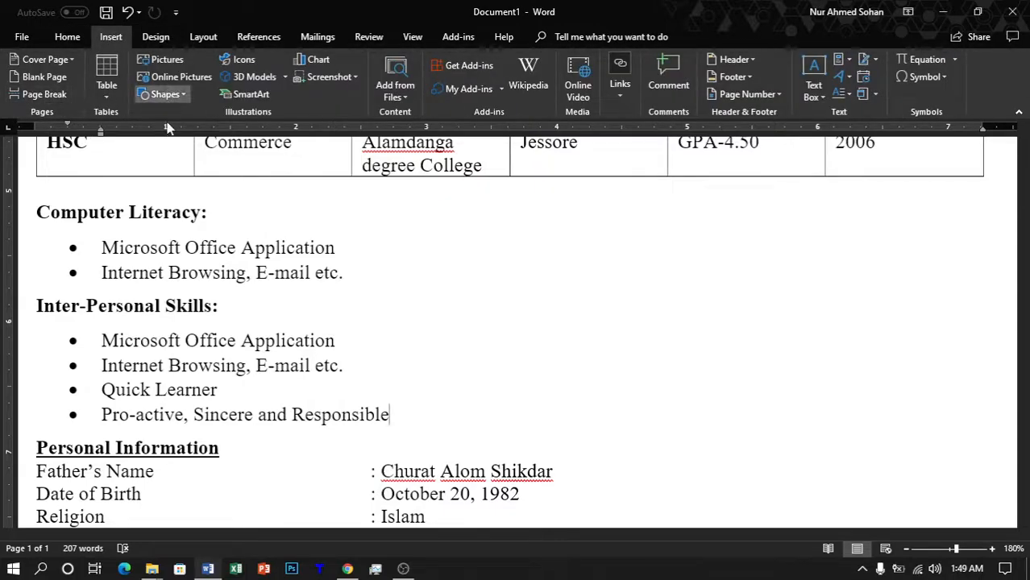
{"action": "left_click", "coordinate": [161, 129]}
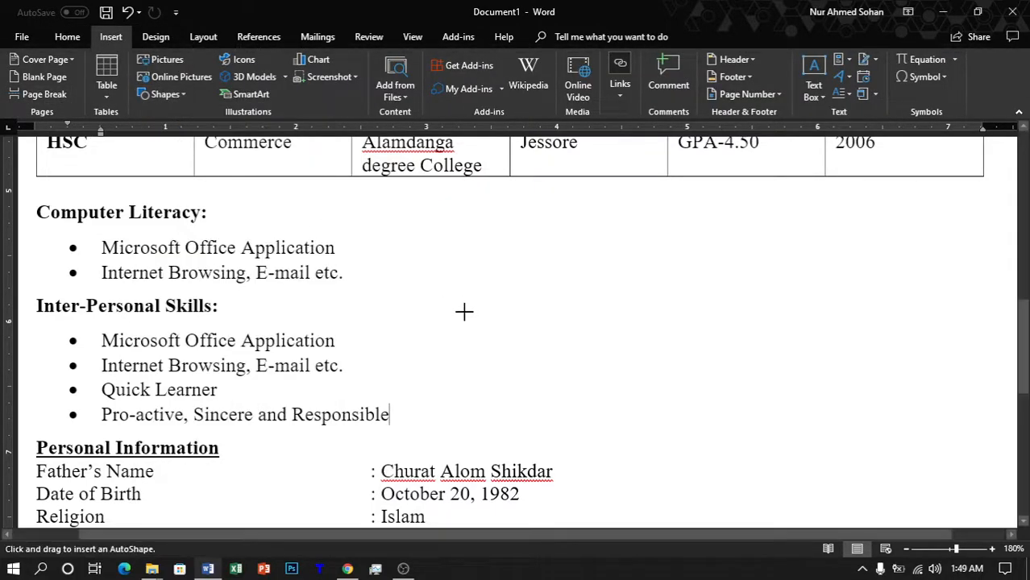
{"action": "scroll", "coordinate": [464, 311], "scroll_direction": "up", "scroll_amount": 10}
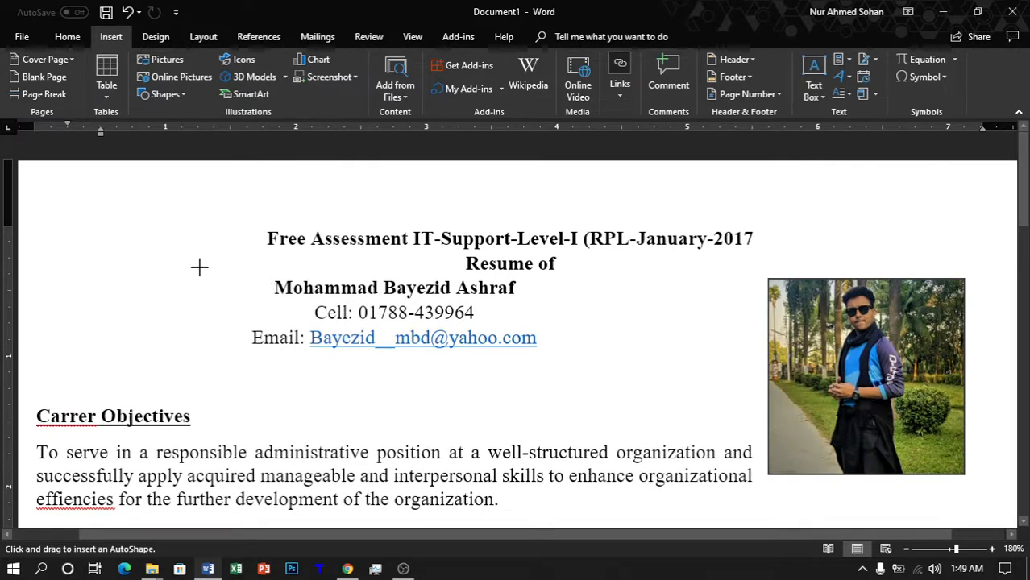
{"action": "mouse_move", "coordinate": [195, 270]}
{"action": "left_mouse_down"}
{"action": "mouse_move", "coordinate": [793, 267]}
{"action": "mouse_move", "coordinate": [750, 267]}
{"action": "left_mouse_up"}
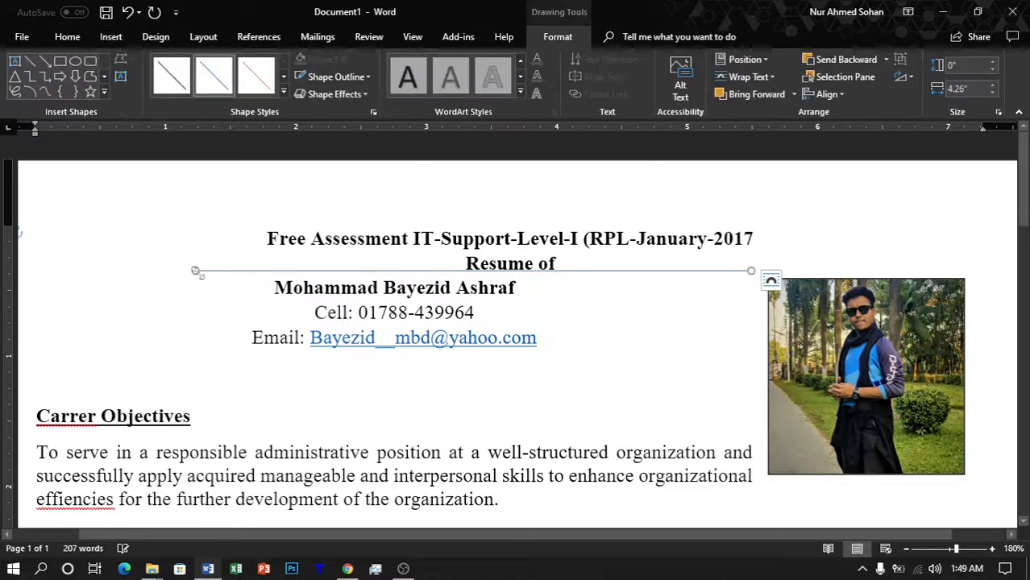
{"action": "left_click_drag", "start_coordinate": [228, 272], "coordinate": [267, 271]}
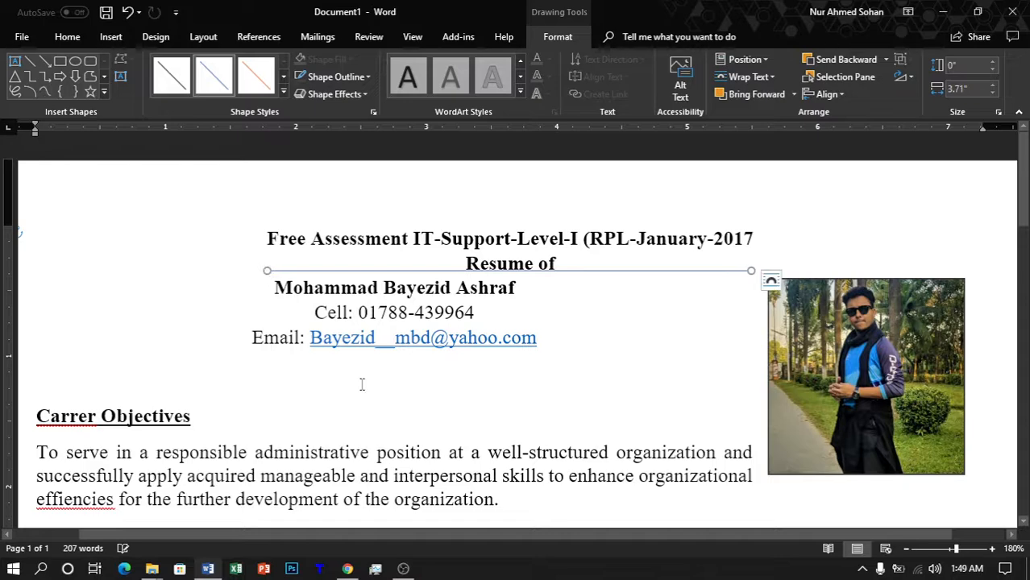
{"action": "key", "text": "ctrl+z"}
{"action": "key", "text": "ctrl+z"}
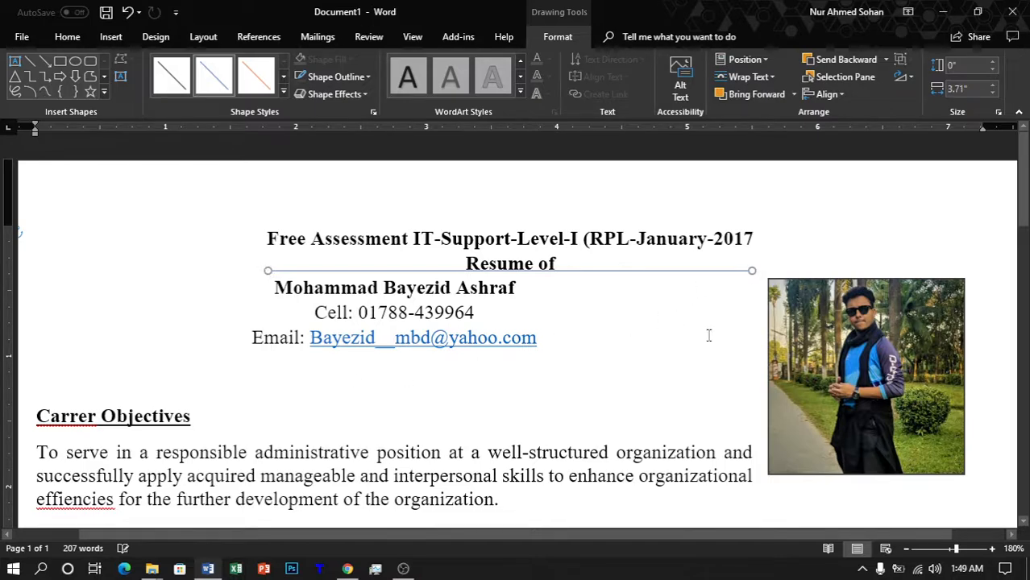
{"action": "key", "text": "Down"}
{"action": "key", "text": "Down"}
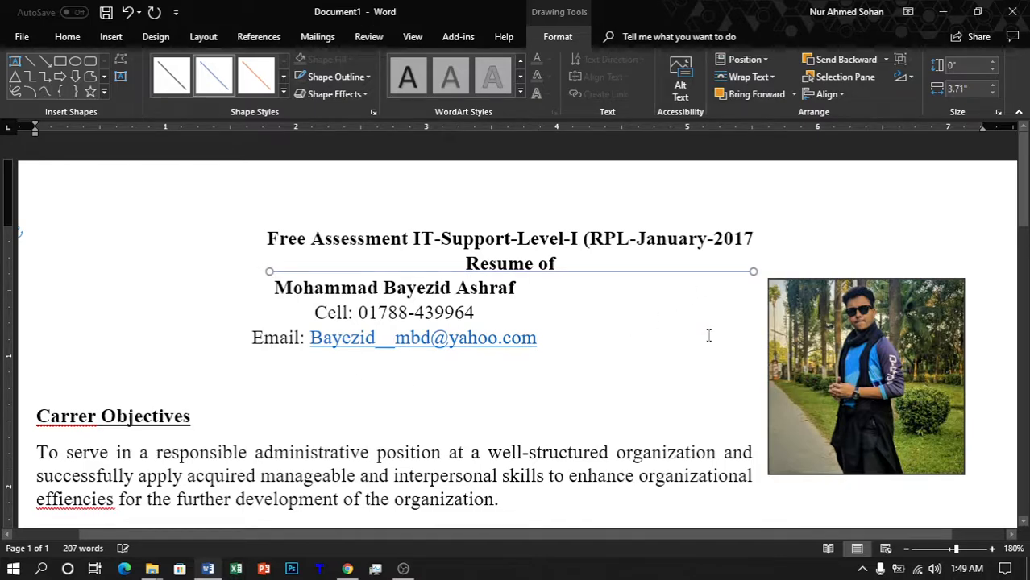
{"action": "key", "text": "Down"}
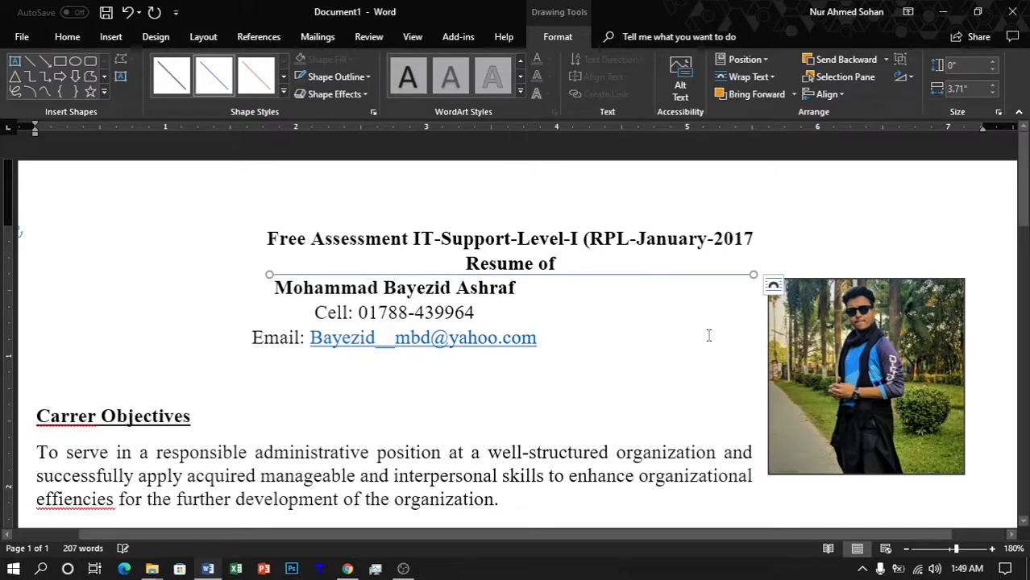
Step: Make the header line black, 1½ pt thick and dotted
{"action": "left_click", "coordinate": [171, 75]}
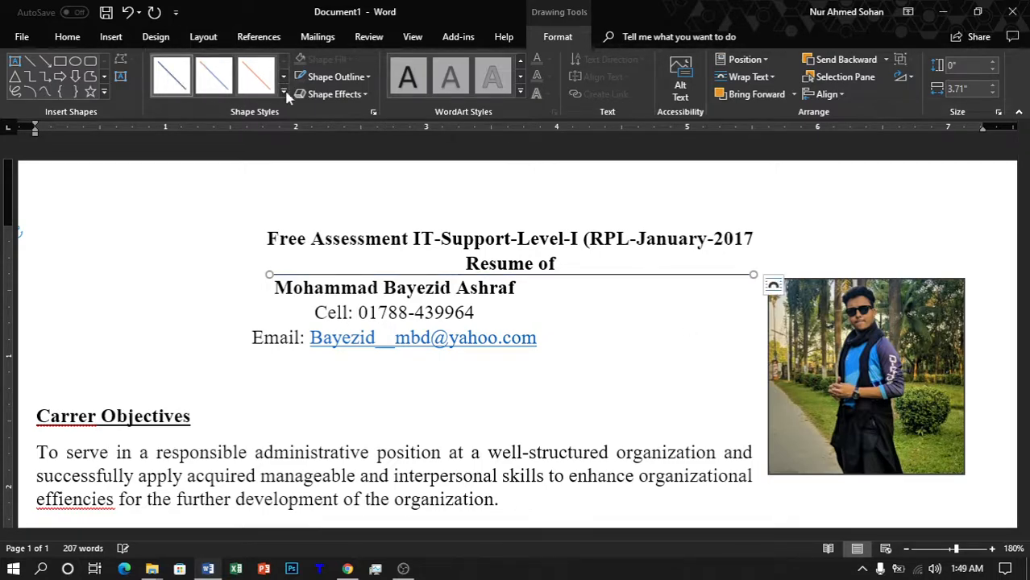
{"action": "left_click", "coordinate": [359, 77]}
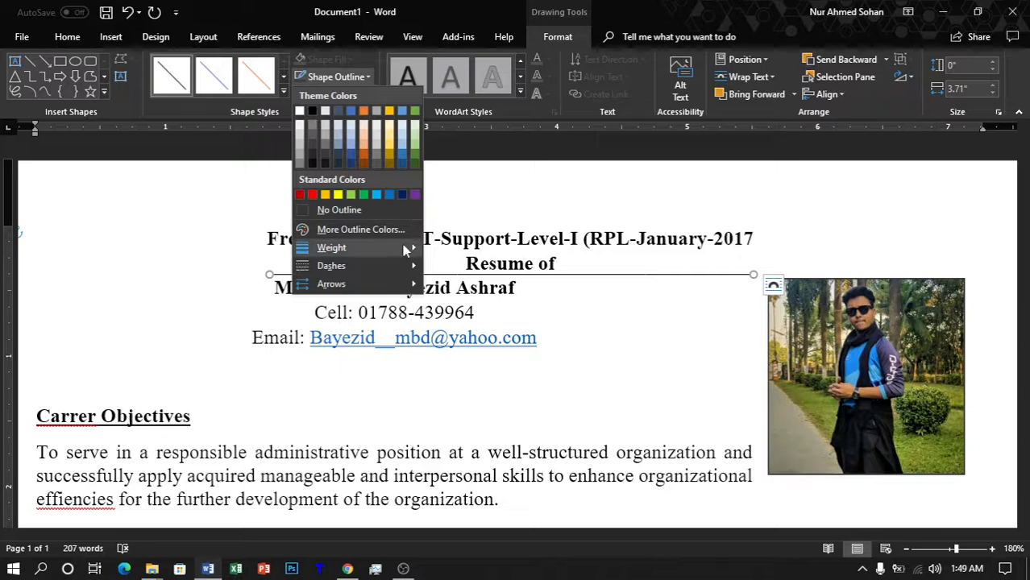
{"action": "mouse_move", "coordinate": [406, 250]}
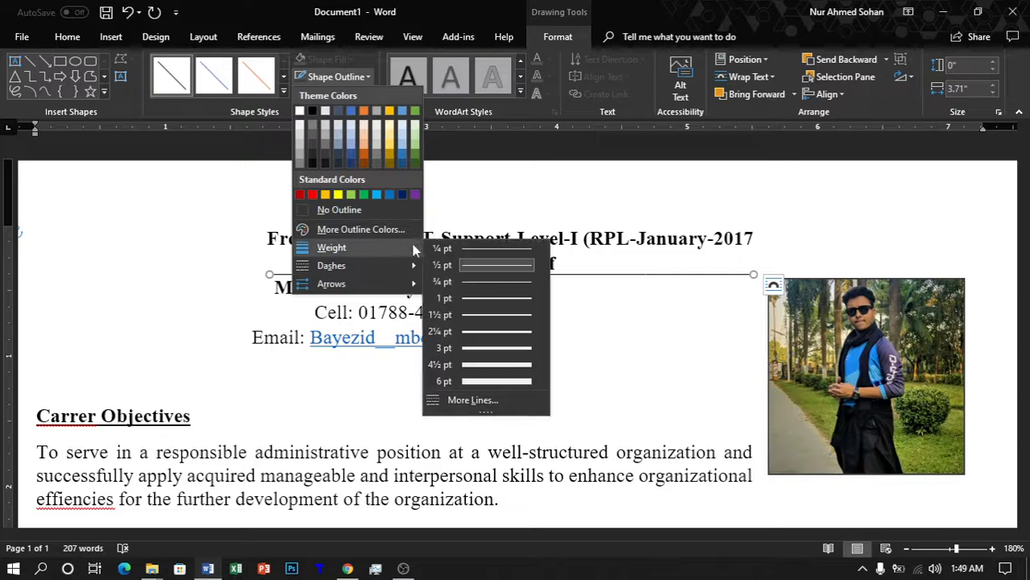
{"action": "left_click", "coordinate": [488, 315]}
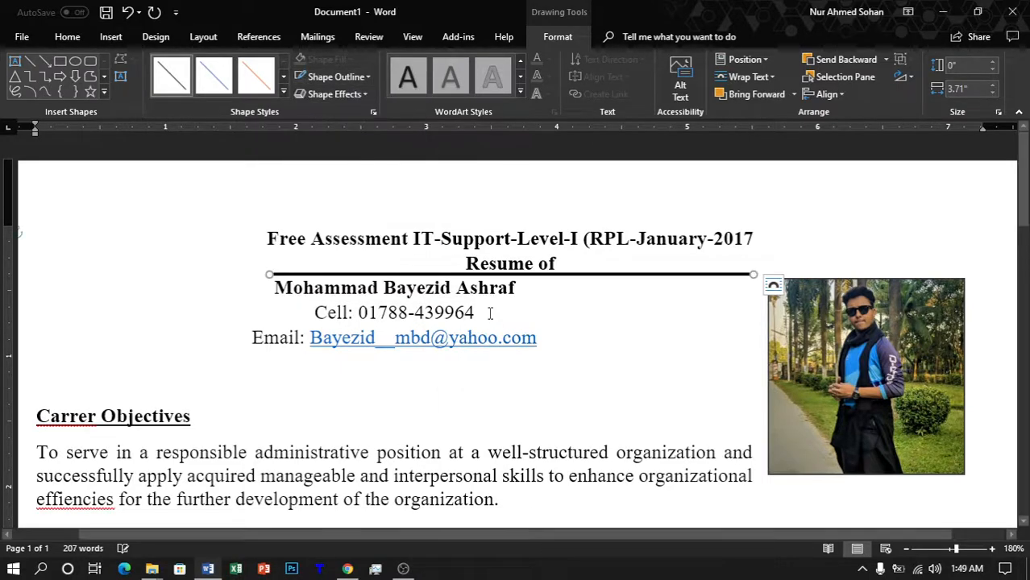
{"action": "left_click", "coordinate": [361, 78]}
{"action": "mouse_move", "coordinate": [401, 266]}
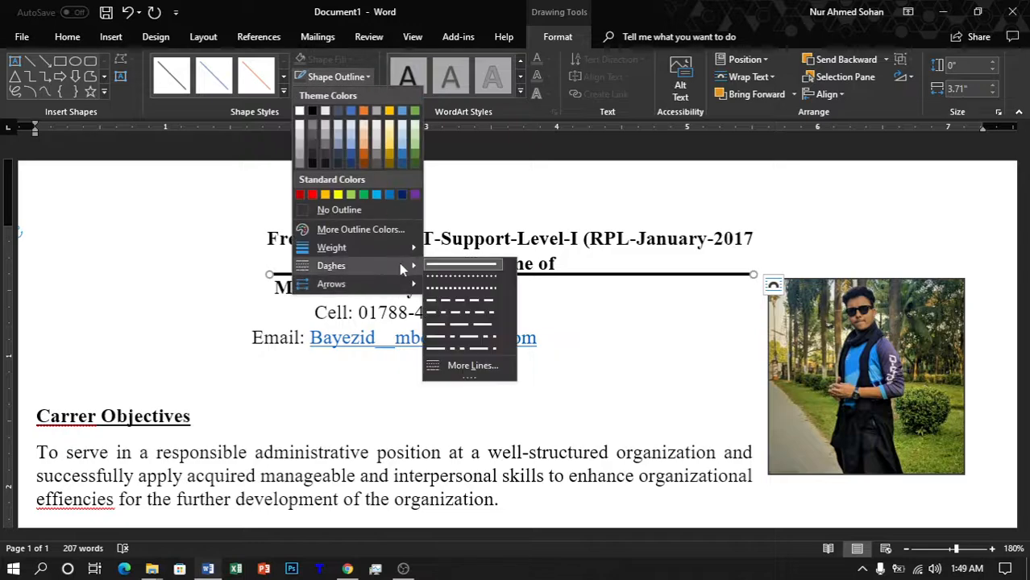
{"action": "left_click", "coordinate": [457, 277]}
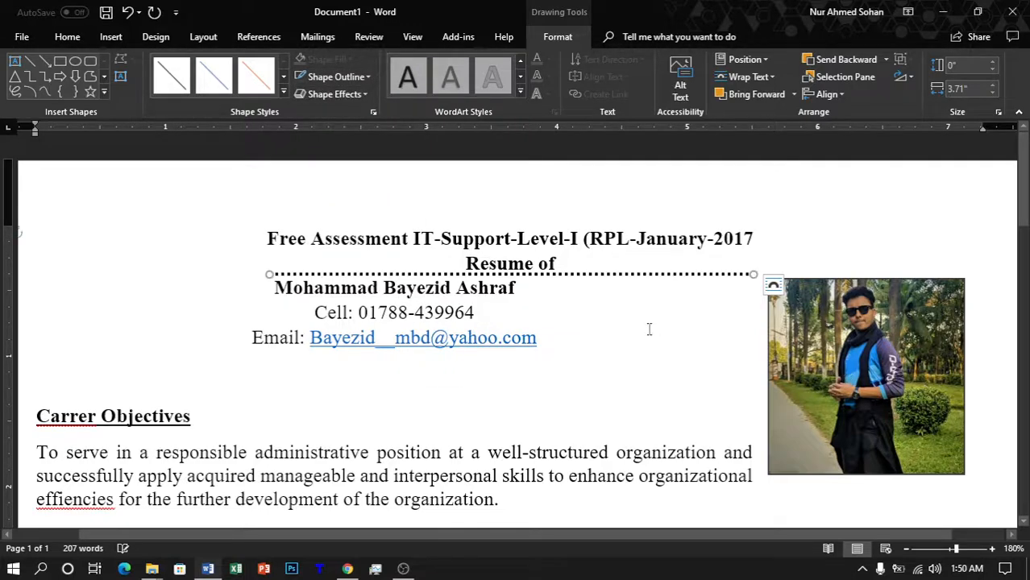
{"action": "left_click", "coordinate": [649, 329]}
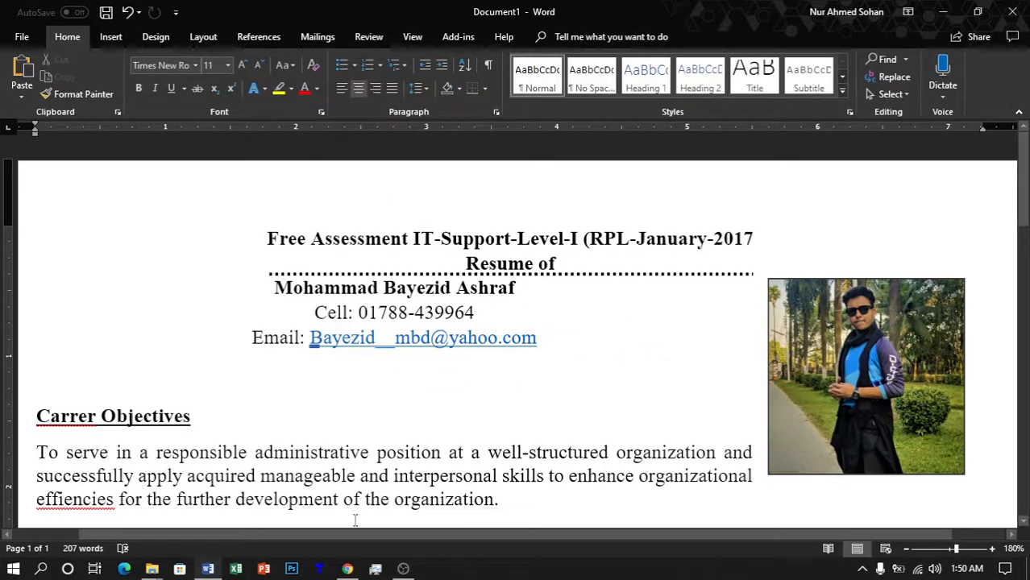
{"action": "scroll", "coordinate": [591, 336], "scroll_direction": "down", "scroll_amount": 8}
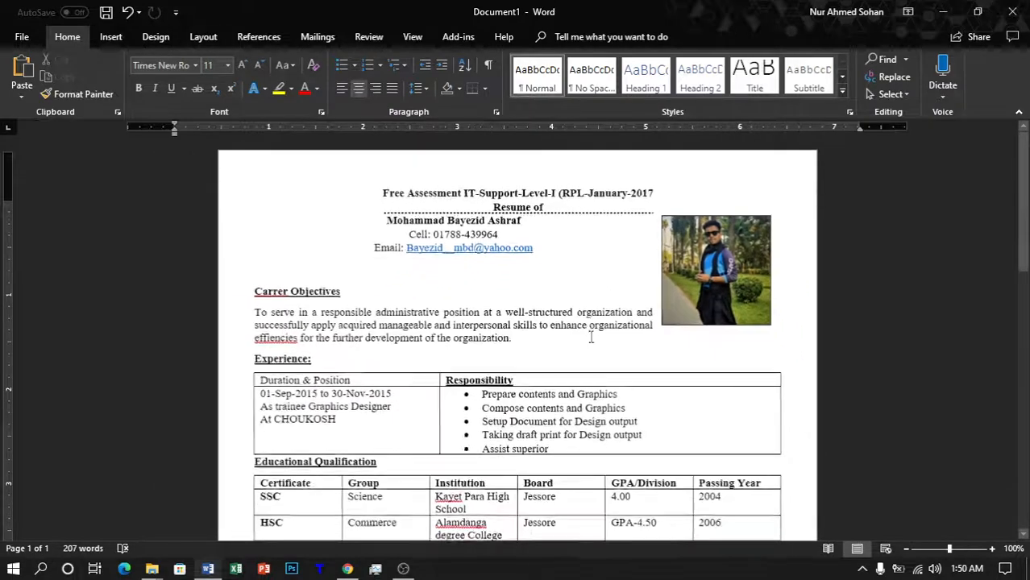
{"action": "key", "text": "alt+Tab"}
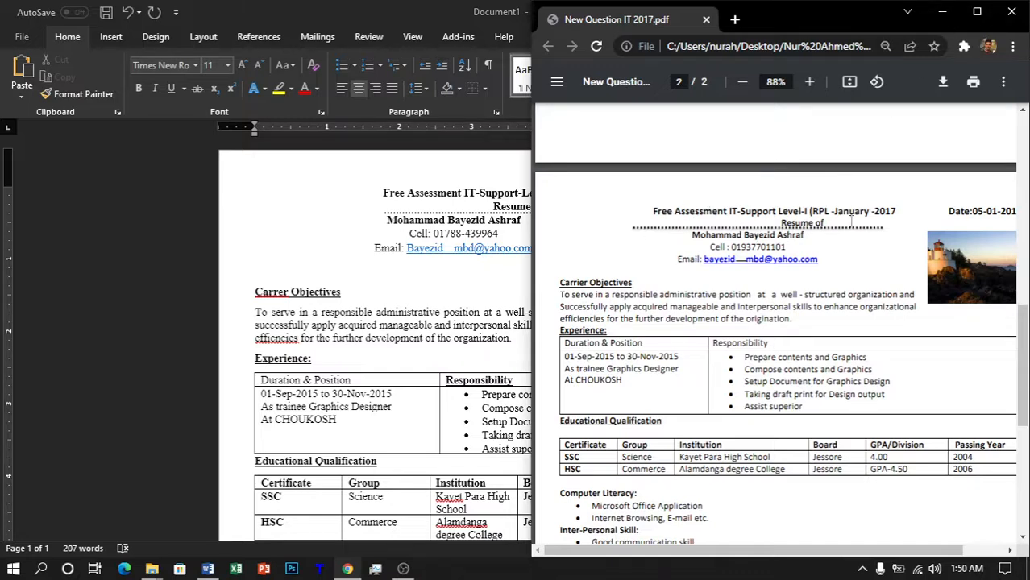
{"action": "key", "text": "alt+Tab"}
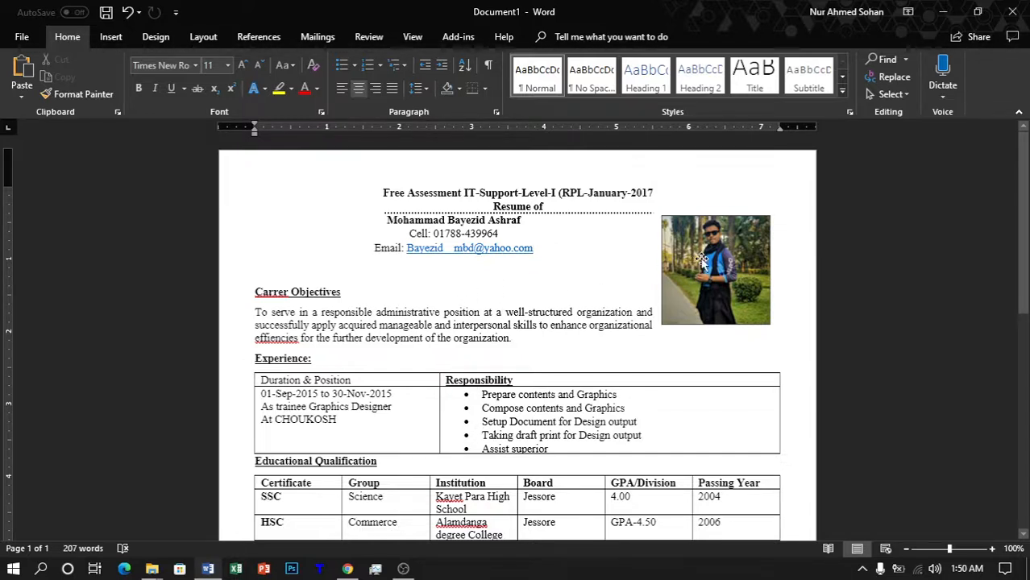
Step: Duplicate the dotted header rule lower on the page
{"action": "scroll", "coordinate": [427, 379], "scroll_direction": "down", "scroll_amount": 6}
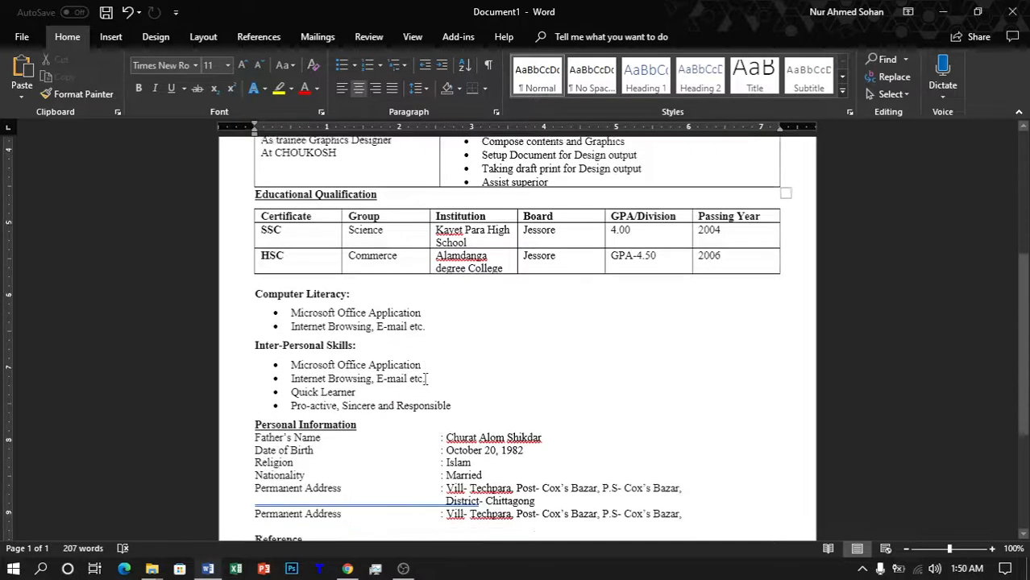
{"action": "scroll", "coordinate": [426, 378], "scroll_direction": "down", "scroll_amount": 5}
{"action": "scroll", "coordinate": [427, 379], "scroll_direction": "up", "scroll_amount": 10}
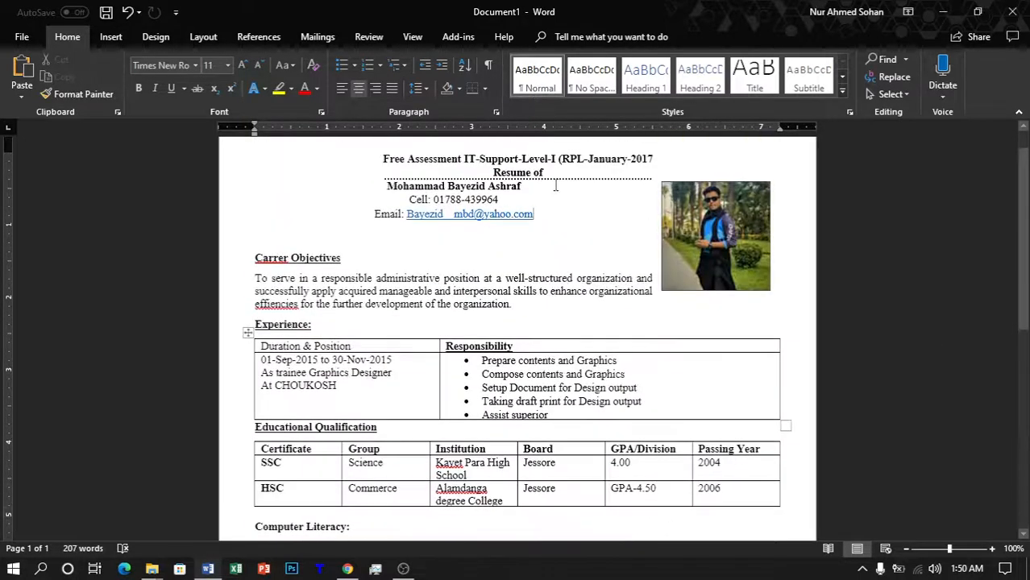
{"action": "left_click", "coordinate": [569, 178]}
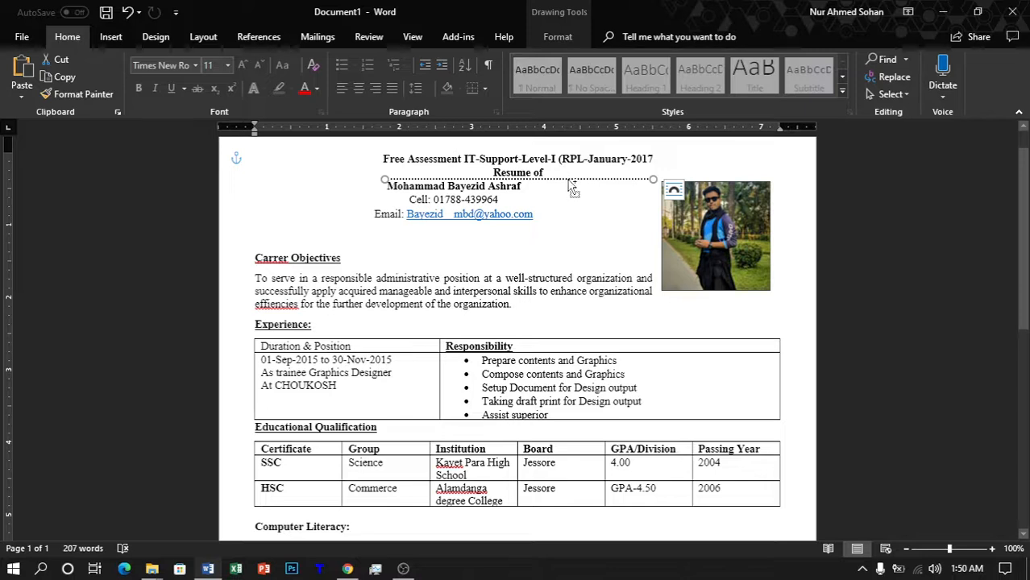
{"action": "left_click_drag", "start_coordinate": [569, 185], "coordinate": [575, 520]}
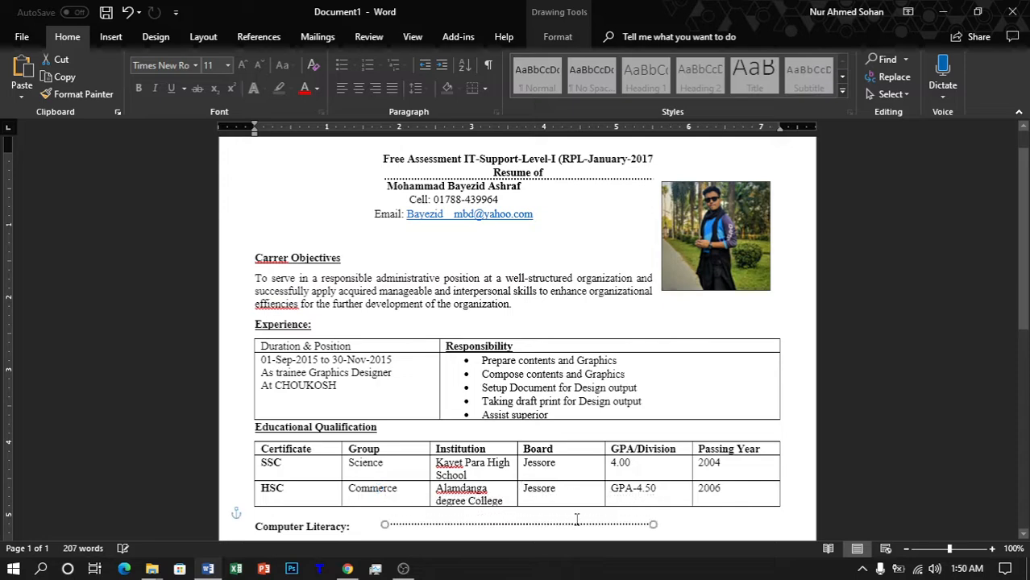
{"action": "scroll", "coordinate": [576, 519], "scroll_direction": "down", "scroll_amount": 8}
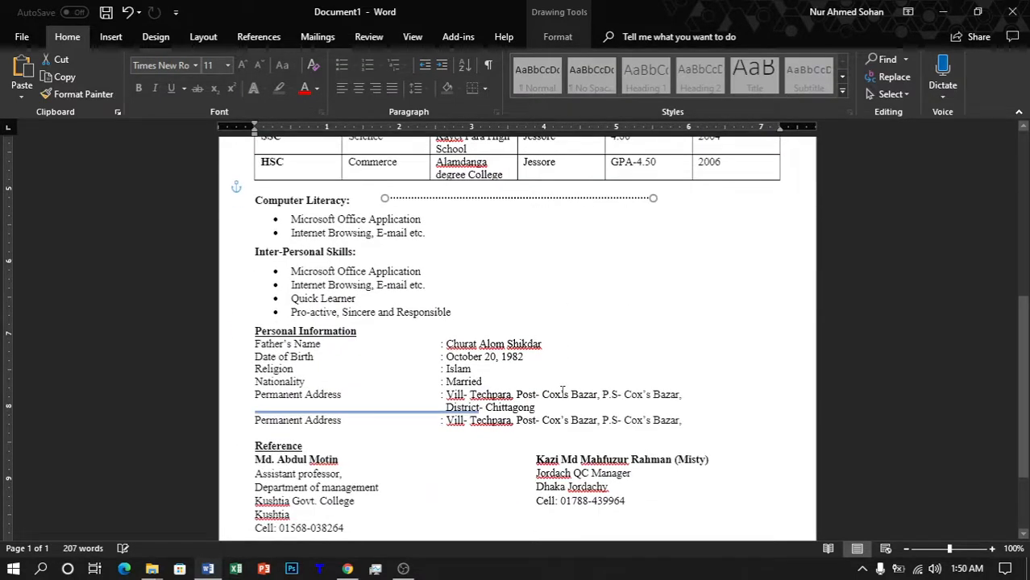
{"action": "key", "text": "Down"}
{"action": "key", "text": "Down"}
{"action": "key", "text": "Down"}
{"action": "key", "text": "Down"}
{"action": "key", "text": "Down"}
{"action": "key", "text": "Down"}
{"action": "key", "text": "Down"}
{"action": "key", "text": "Down"}
{"action": "key", "text": "Down"}
{"action": "key", "text": "Down"}
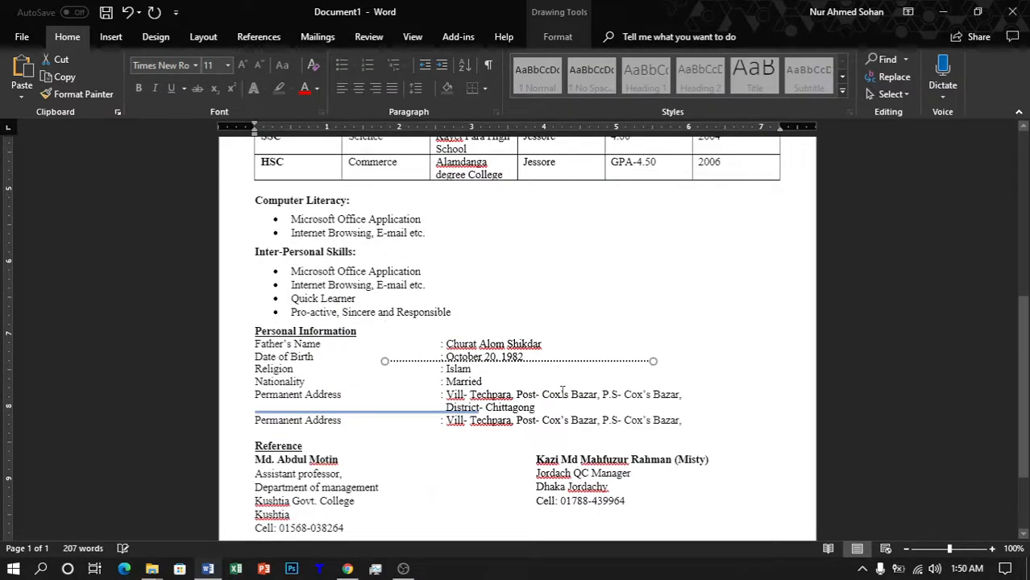
{"action": "key", "text": "Down"}
{"action": "key", "text": "Down"}
{"action": "key", "text": "Down"}
{"action": "key", "text": "Down"}
{"action": "key", "text": "Down"}
{"action": "key", "text": "Down"}
{"action": "key", "text": "Down"}
{"action": "key", "text": "Down"}
{"action": "key", "text": "Down"}
{"action": "key", "text": "Down"}
{"action": "key", "text": "Down"}
{"action": "key", "text": "Down"}
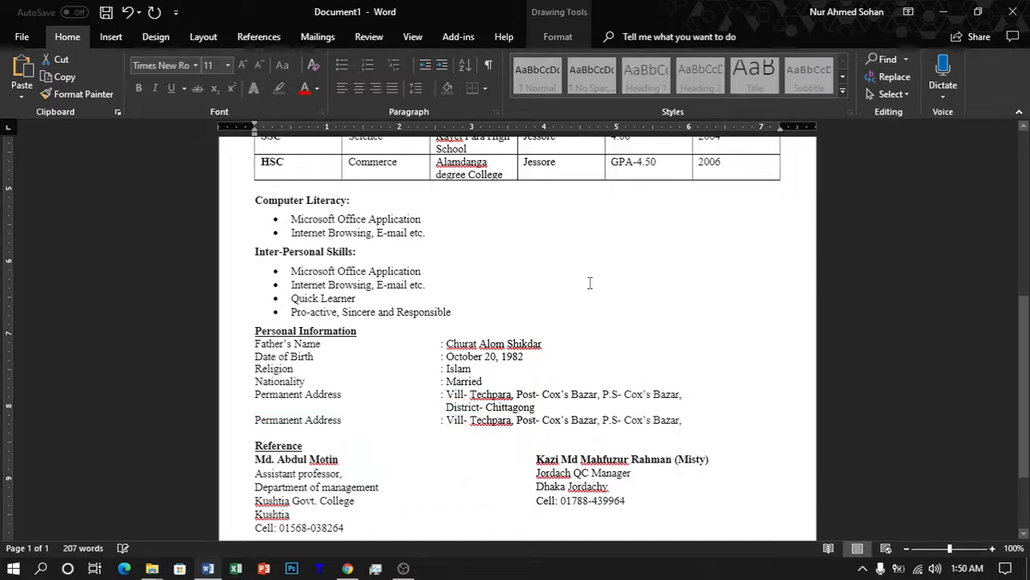
Step: Position the copied rule just above the signature name and shorten it to the name's width
{"action": "scroll", "coordinate": [589, 283], "scroll_direction": "down", "scroll_amount": 3}
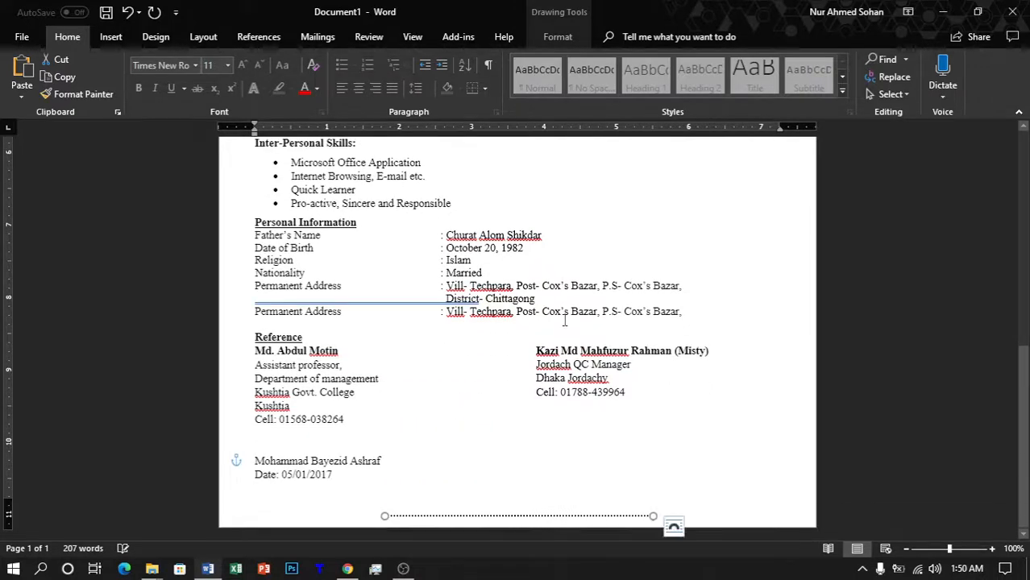
{"action": "key", "text": "Up"}
{"action": "key", "text": "Up"}
{"action": "key", "text": "Up"}
{"action": "key", "text": "Up"}
{"action": "key", "text": "Up"}
{"action": "key", "text": "Up"}
{"action": "key", "text": "Up"}
{"action": "key", "text": "Up"}
{"action": "key", "text": "Up"}
{"action": "key", "text": "Up"}
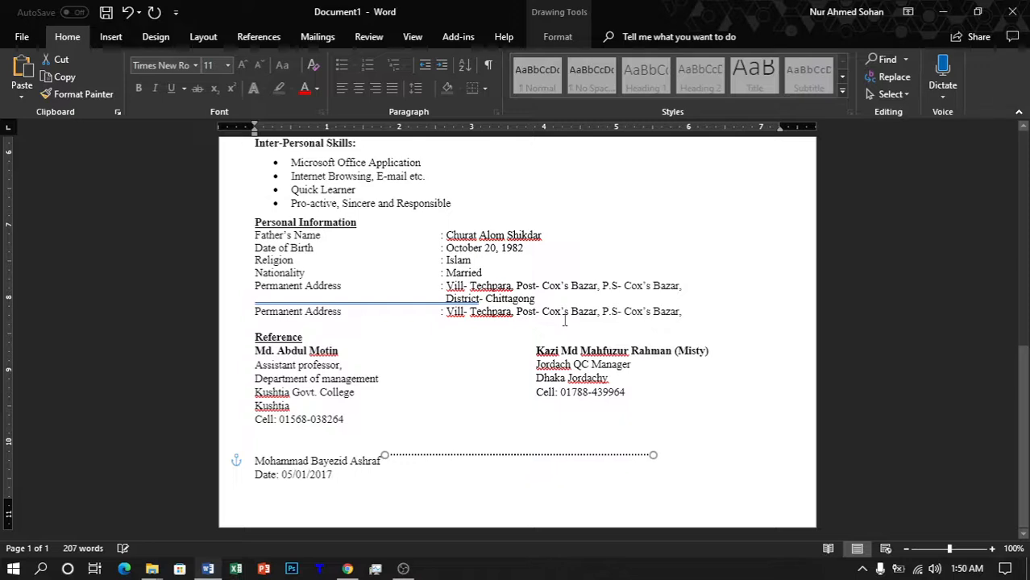
{"action": "key", "text": "Up"}
{"action": "key", "text": "Left"}
{"action": "key", "text": "Left"}
{"action": "key", "text": "Left"}
{"action": "key", "text": "Left"}
{"action": "key", "text": "Left"}
{"action": "key", "text": "Left"}
{"action": "key", "text": "Left"}
{"action": "key", "text": "Left"}
{"action": "key", "text": "Left"}
{"action": "key", "text": "Left"}
{"action": "key", "text": "Left"}
{"action": "key", "text": "Left"}
{"action": "key", "text": "Left"}
{"action": "key", "text": "Left"}
{"action": "key", "text": "Left"}
{"action": "key", "text": "Left"}
{"action": "key", "text": "Left"}
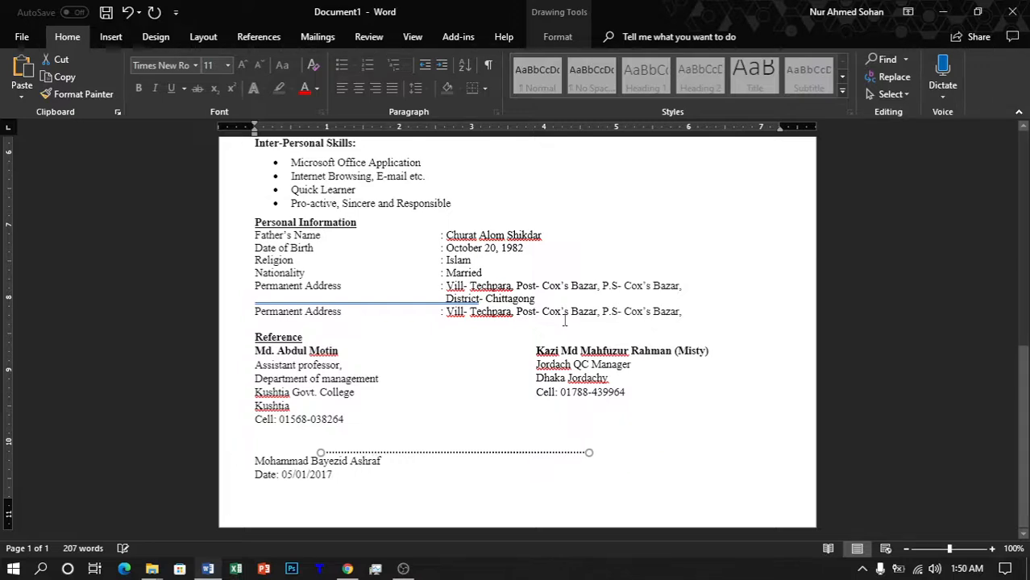
{"action": "key", "text": "Right"}
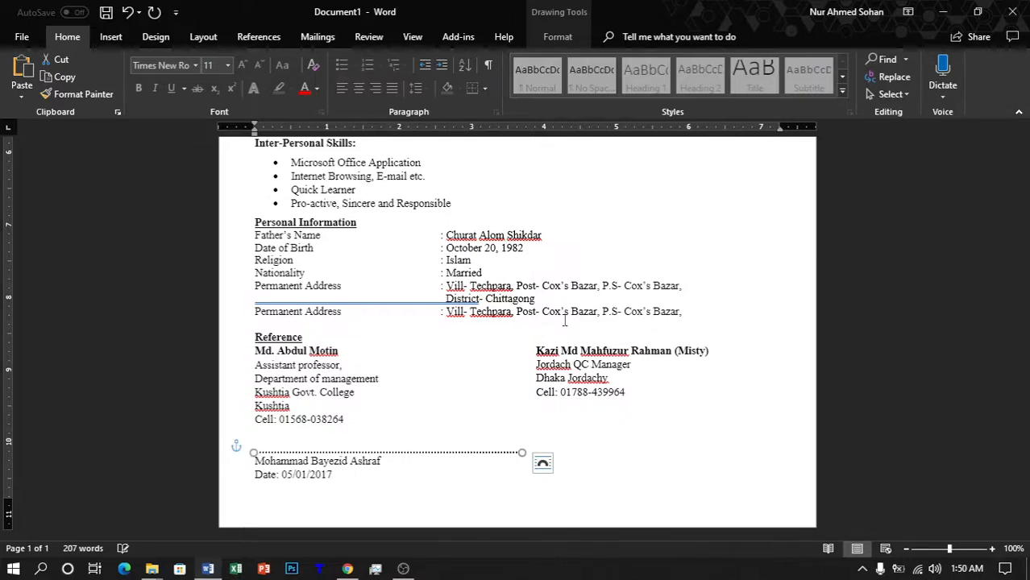
{"action": "left_click_drag", "start_coordinate": [520, 454], "coordinate": [379, 451]}
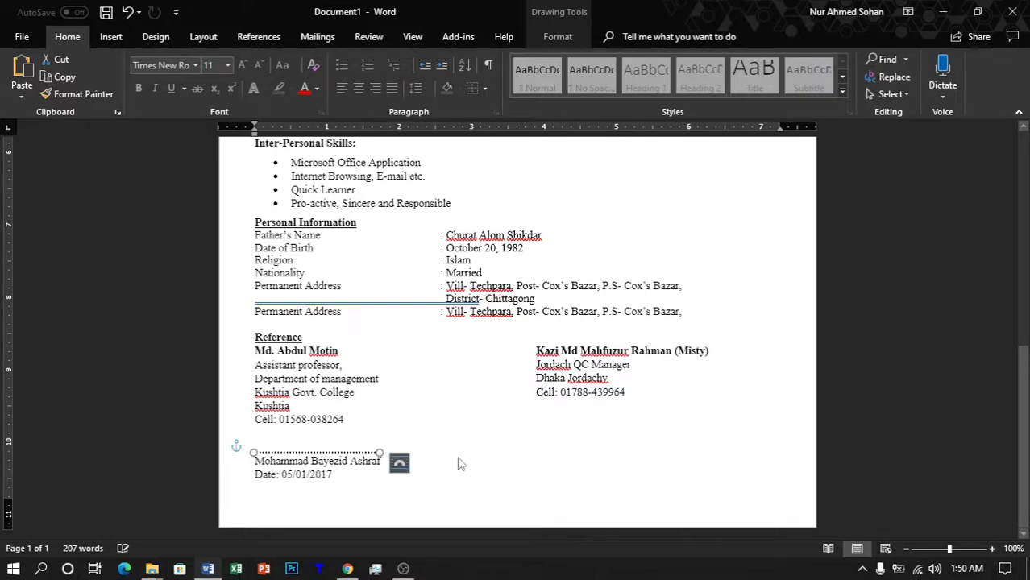
Step: Switch the signature line's outline from dotted to dashed and inspect it up close
{"action": "left_click", "coordinate": [574, 38]}
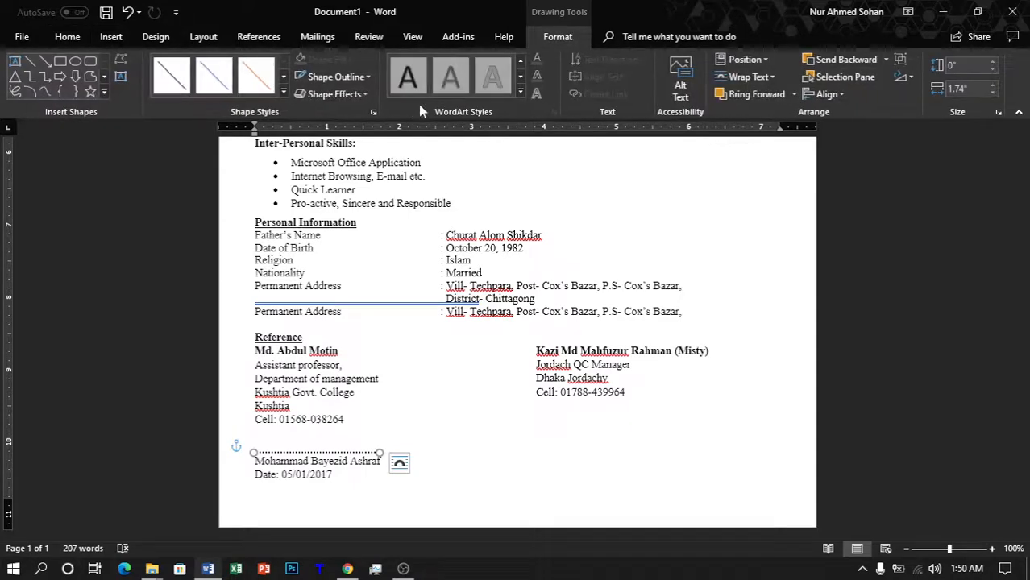
{"action": "left_click", "coordinate": [336, 77]}
{"action": "mouse_move", "coordinate": [383, 265]}
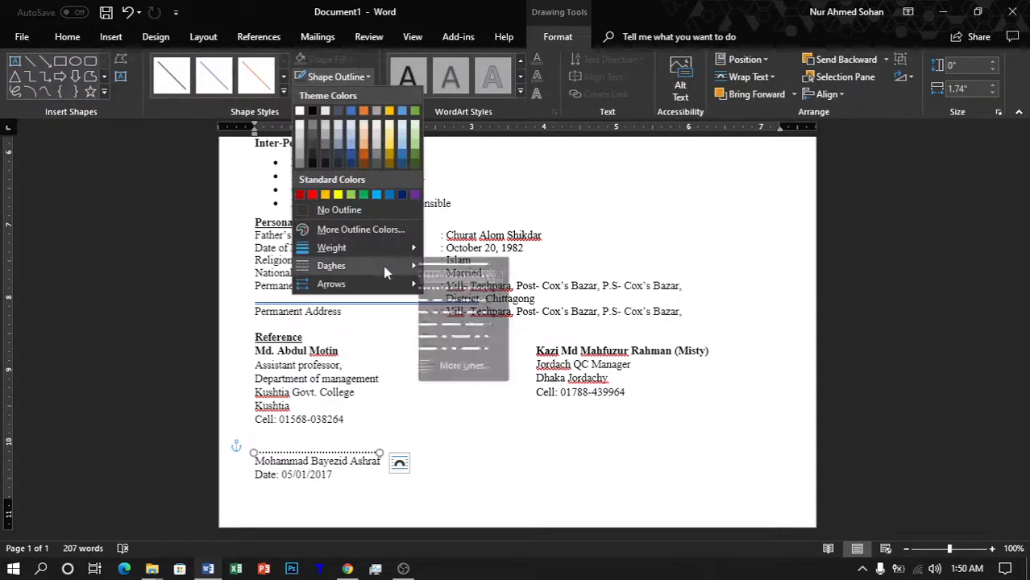
{"action": "left_click", "coordinate": [469, 312]}
{"action": "left_click", "coordinate": [583, 461]}
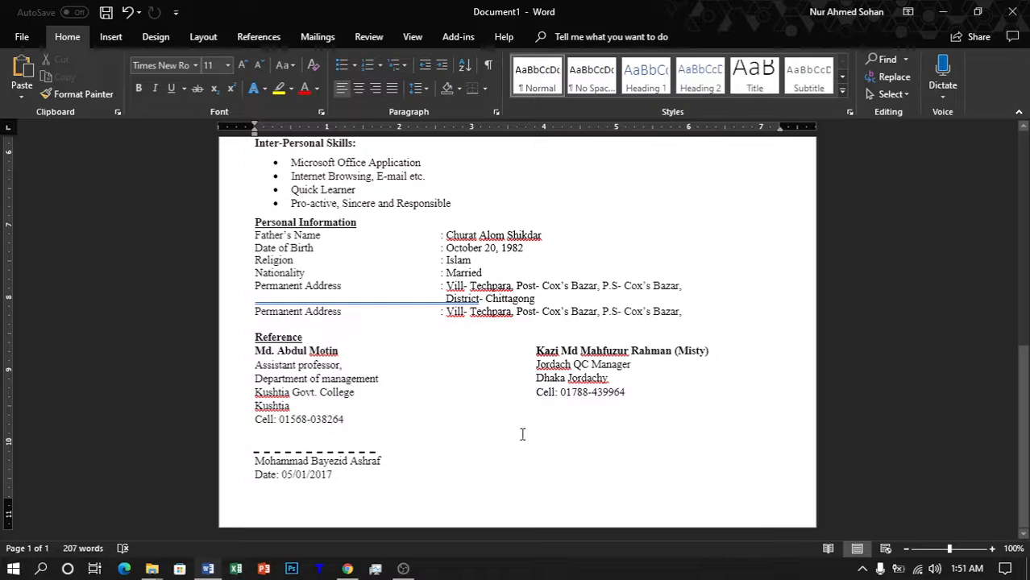
{"action": "scroll", "coordinate": [499, 423], "scroll_direction": "up", "scroll_amount": 7}
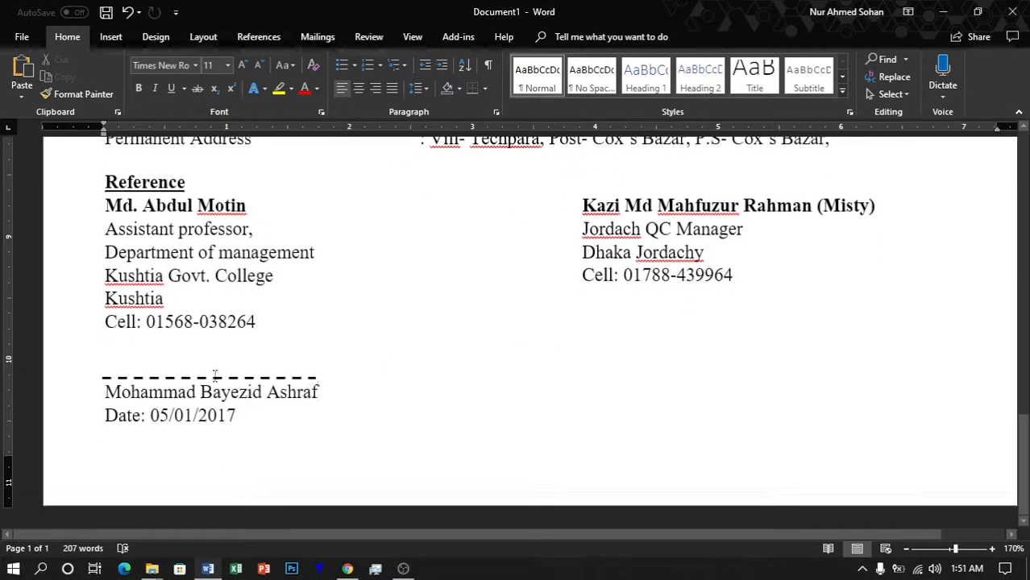
{"action": "left_click", "coordinate": [216, 378]}
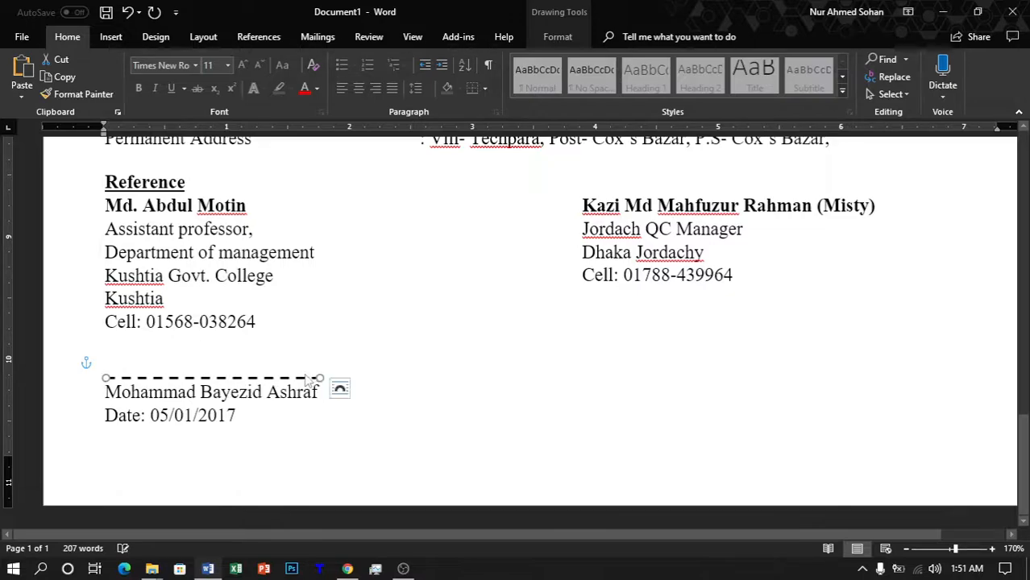
Step: Deselect the signature line, review the finished page, and bring up the OBS recorder
{"action": "left_click", "coordinate": [646, 411]}
{"action": "scroll", "coordinate": [646, 411], "scroll_direction": "down", "scroll_amount": 11, "text": "ctrl"}
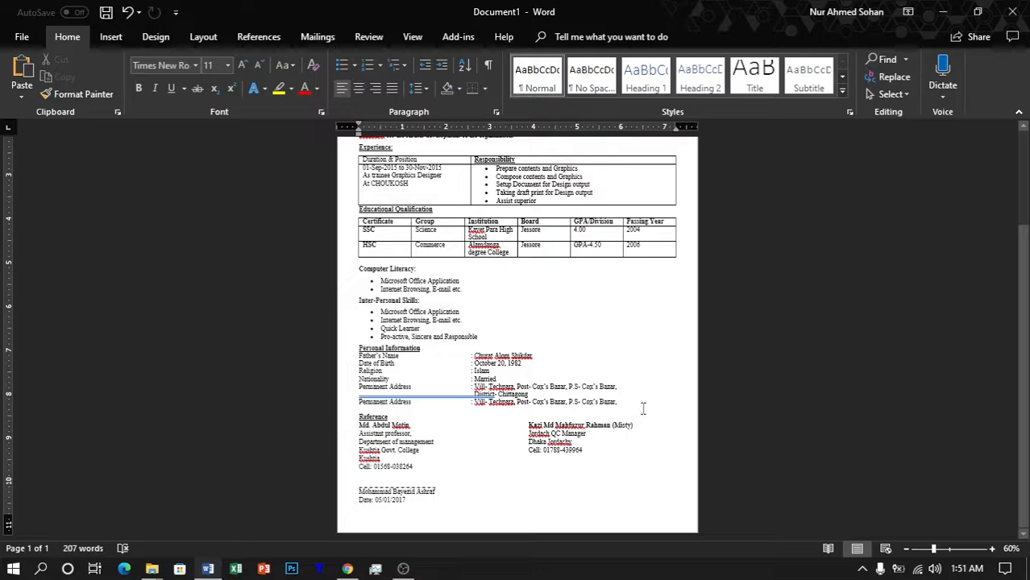
{"action": "scroll", "coordinate": [643, 408], "scroll_direction": "up", "scroll_amount": 4}
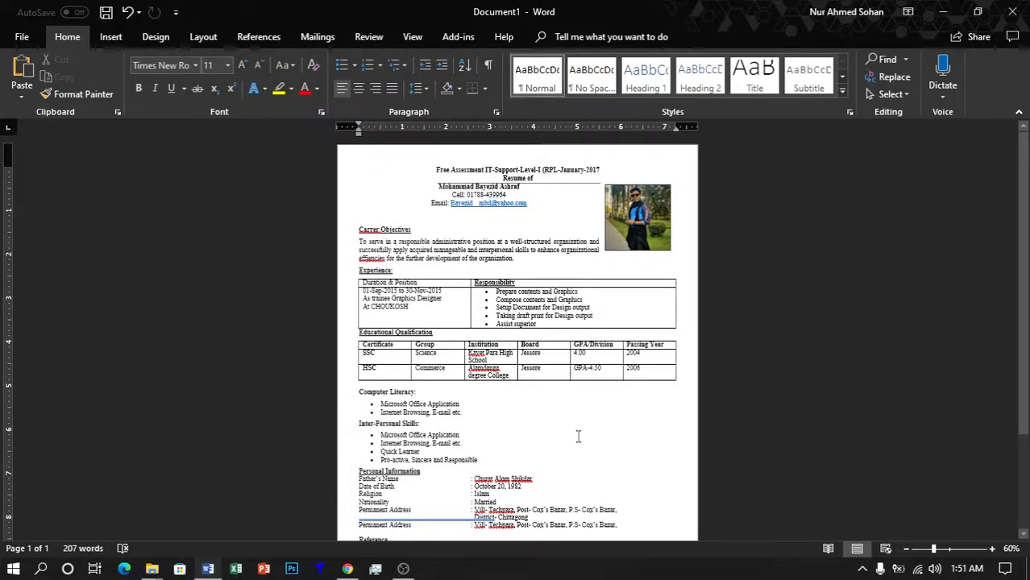
{"action": "left_click", "coordinate": [404, 569]}
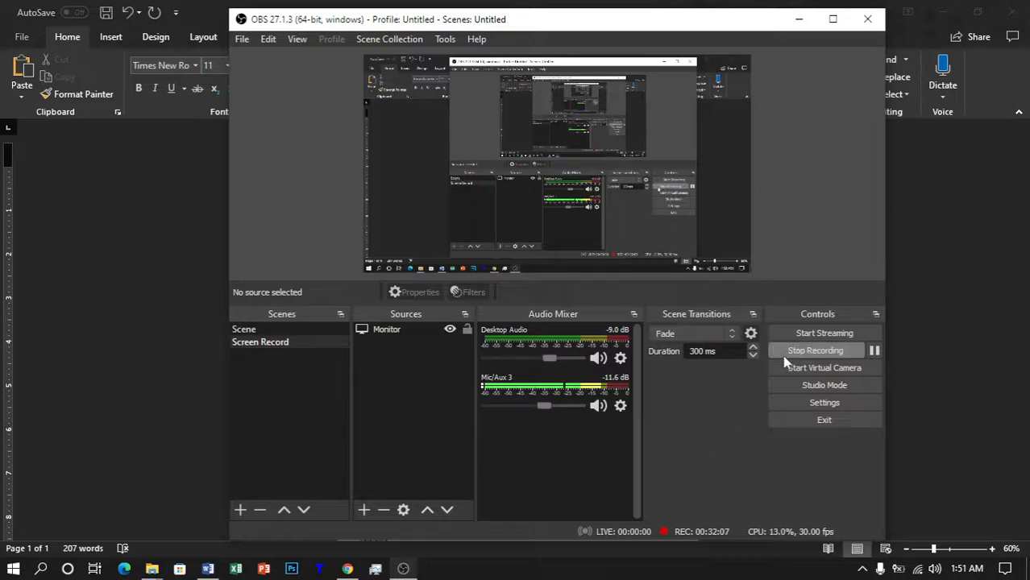
{"action": "left_click", "coordinate": [85, 294]}
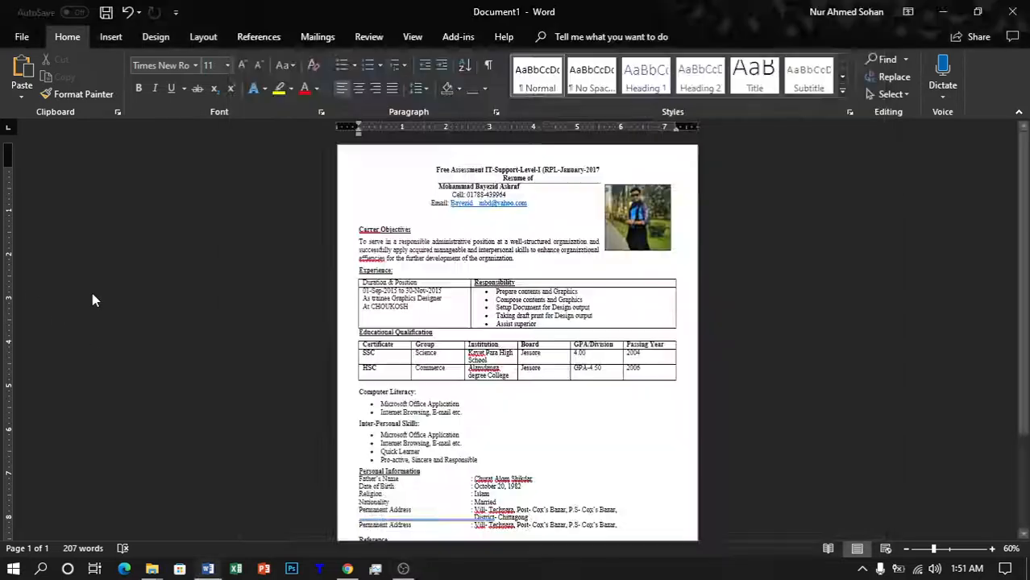
{"action": "left_click", "coordinate": [402, 569]}
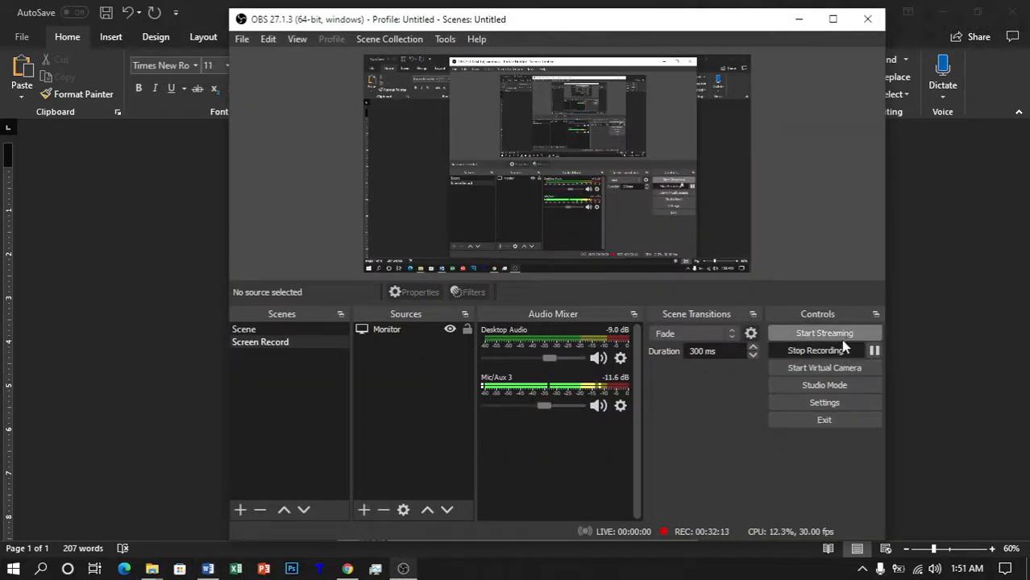